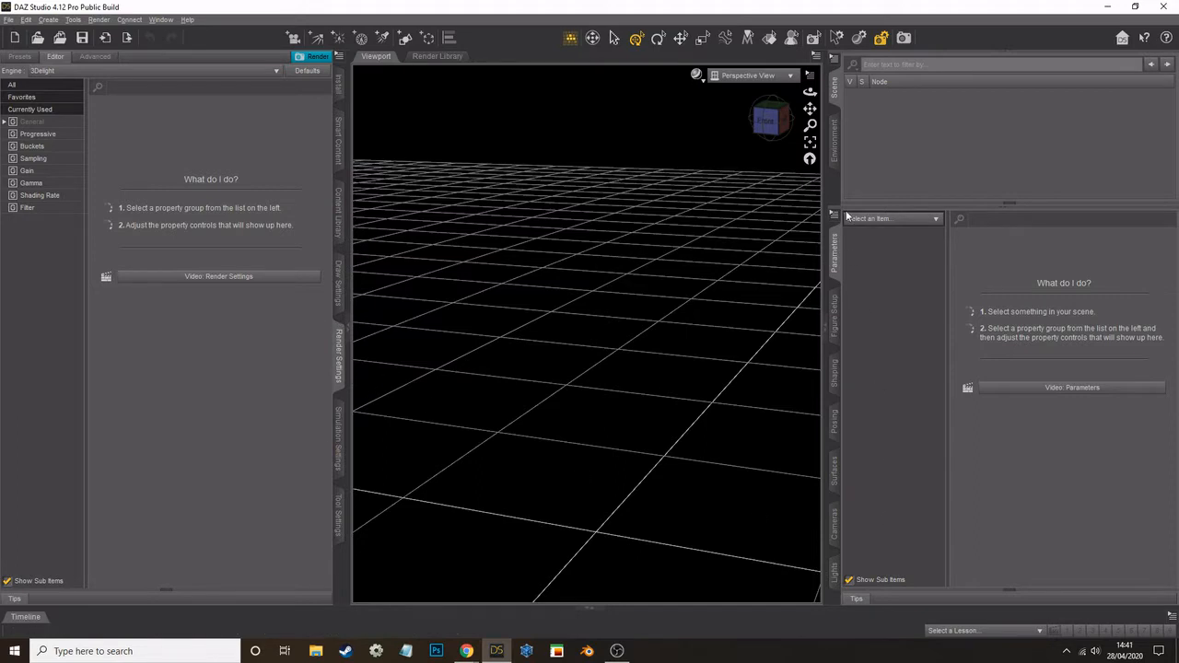
{"action": "left_click", "coordinate": [162, 19]}
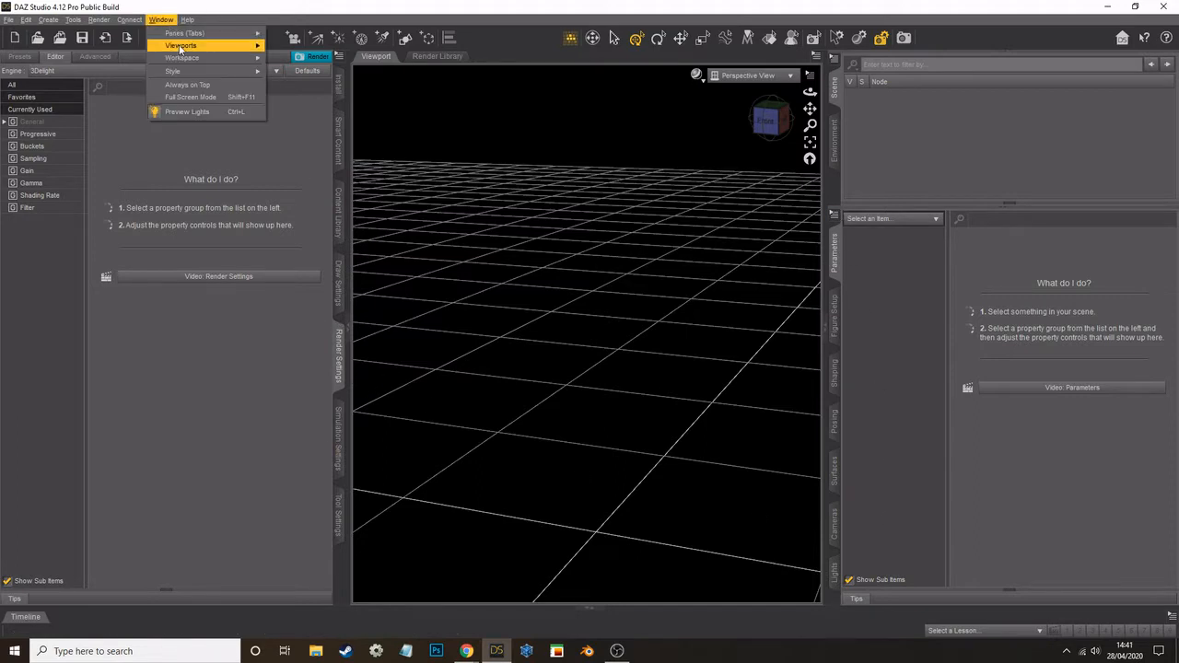
{"action": "mouse_move", "coordinate": [181, 35]}
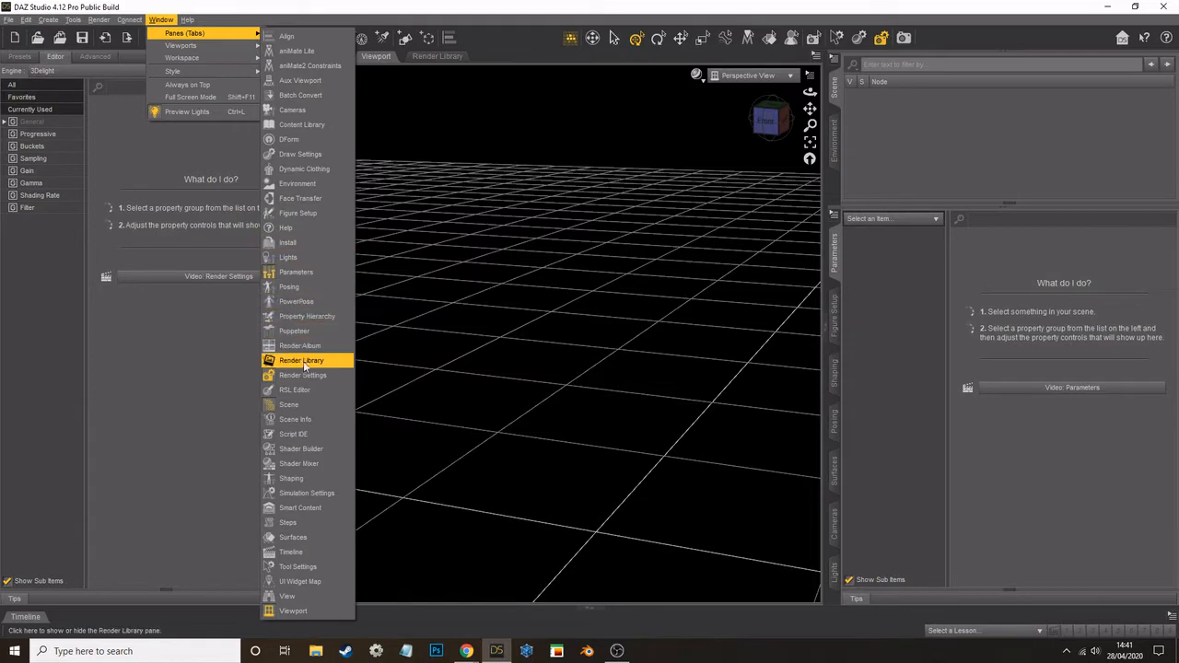
{"action": "left_click", "coordinate": [162, 20]}
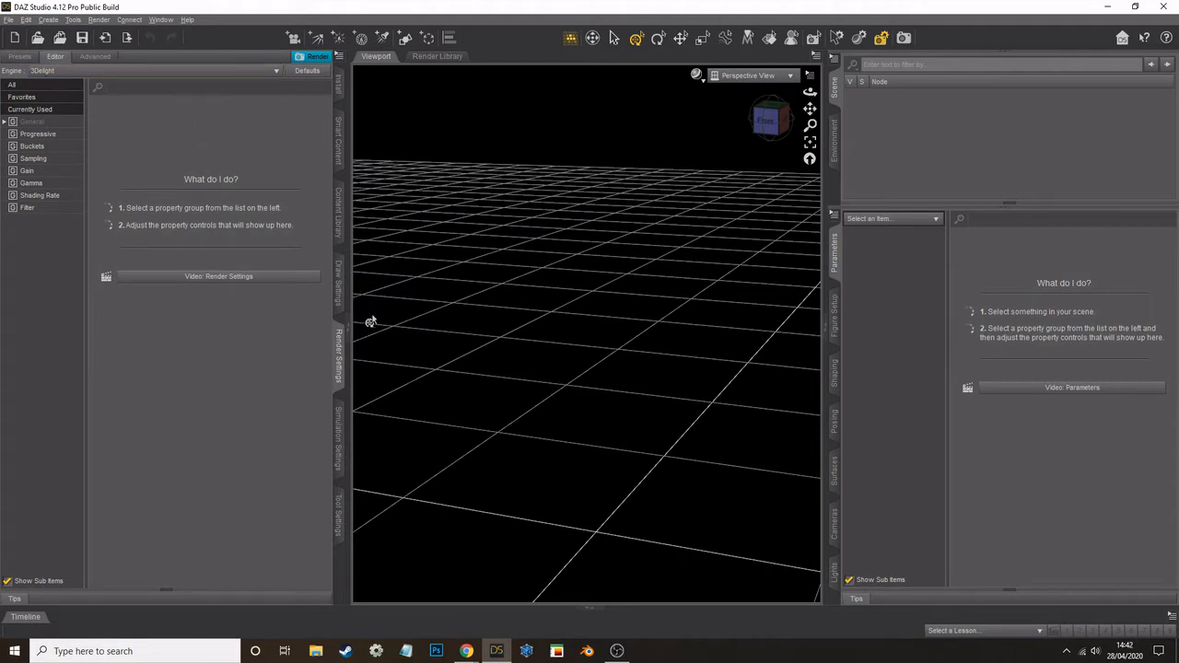
Step: Collapse the Render Settings pane to widen the viewport and bring up the Surfaces editor
{"action": "left_click", "coordinate": [349, 331]}
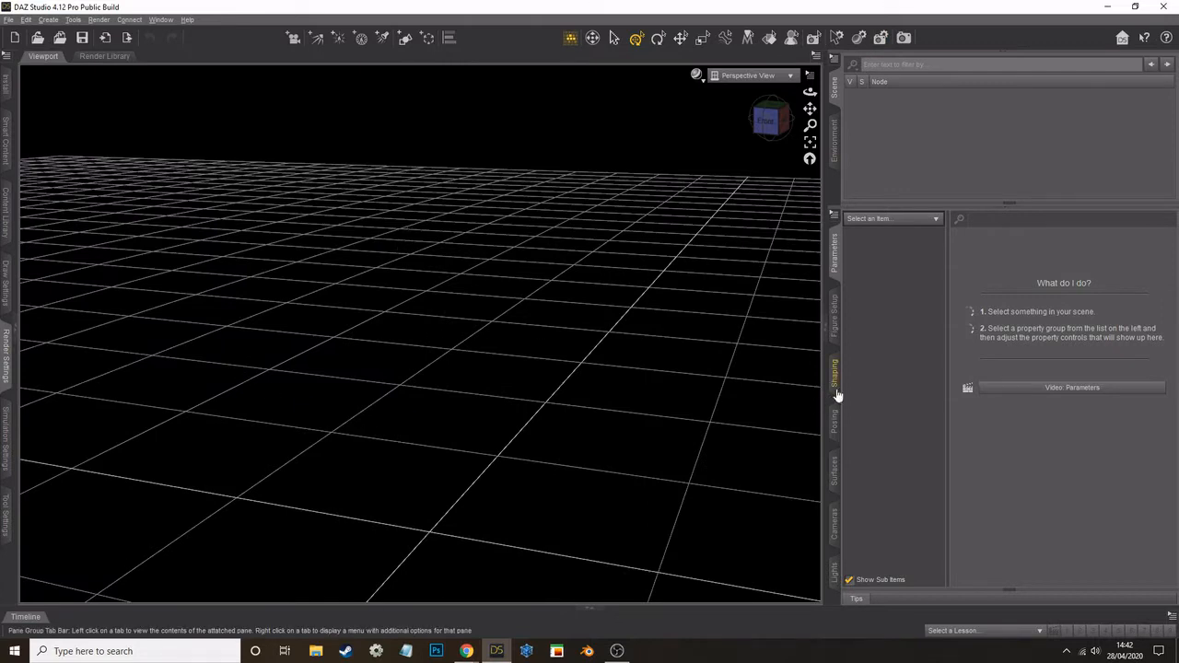
{"action": "left_click", "coordinate": [836, 470]}
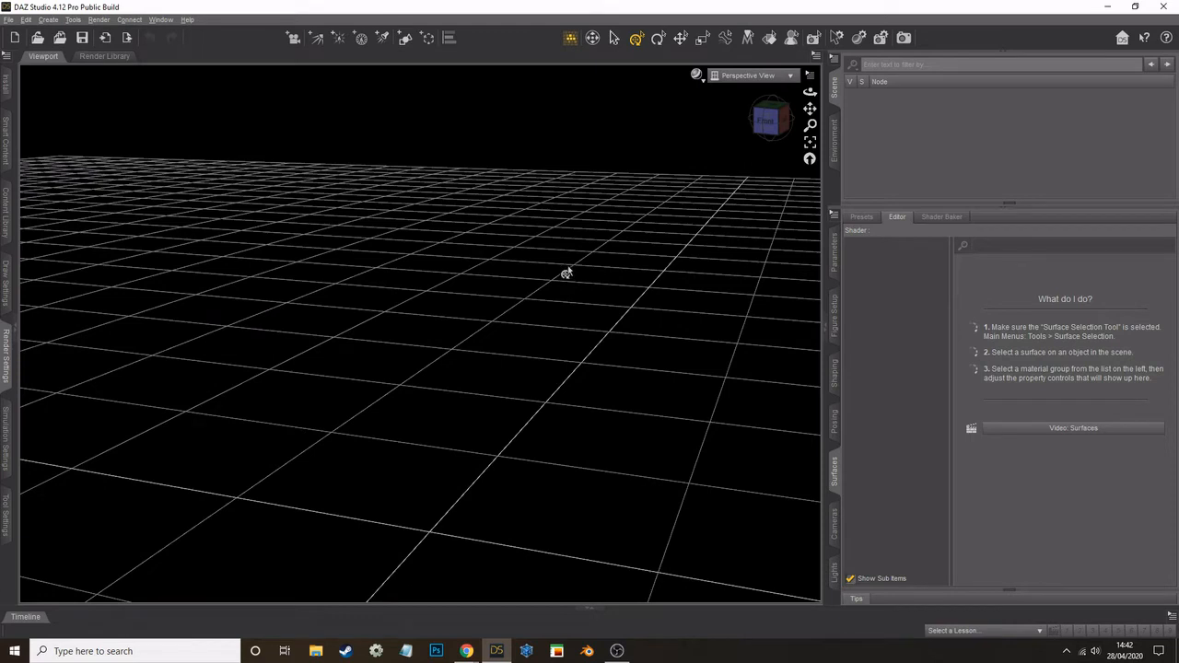
Step: Add a plane primitive at the world center and scale it up uniformly until it covers the floor grid
{"action": "left_click", "coordinate": [48, 20]}
{"action": "left_click", "coordinate": [74, 115]}
{"action": "left_click", "coordinate": [560, 263]}
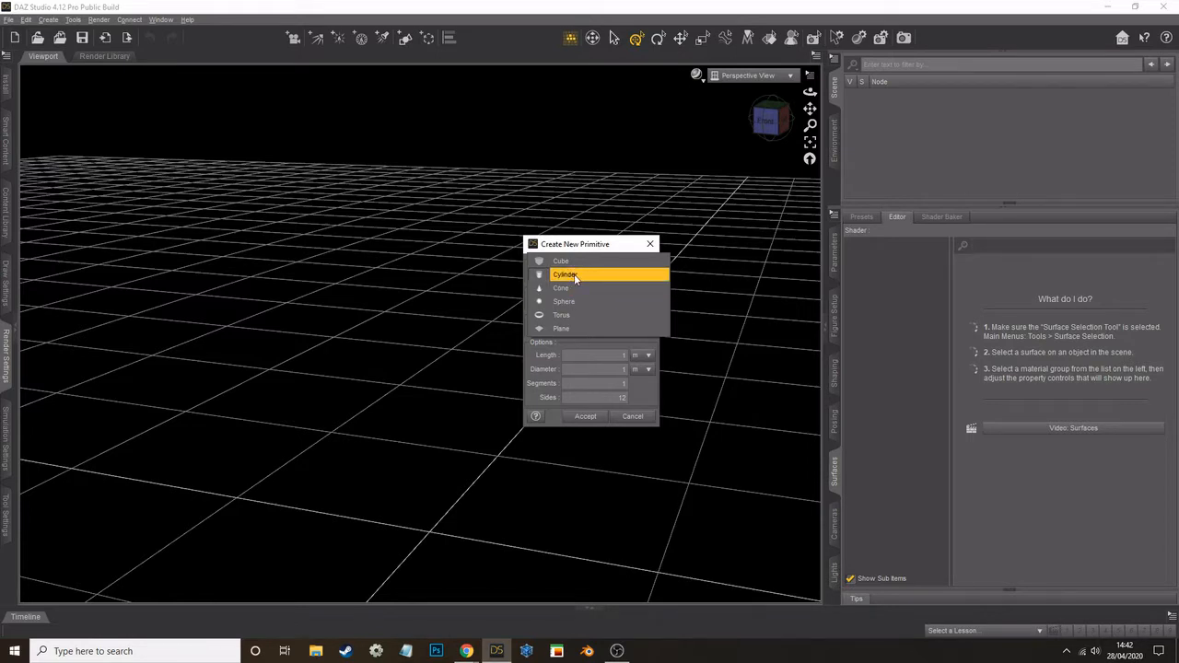
{"action": "left_click", "coordinate": [574, 327]}
{"action": "left_click", "coordinate": [580, 388]}
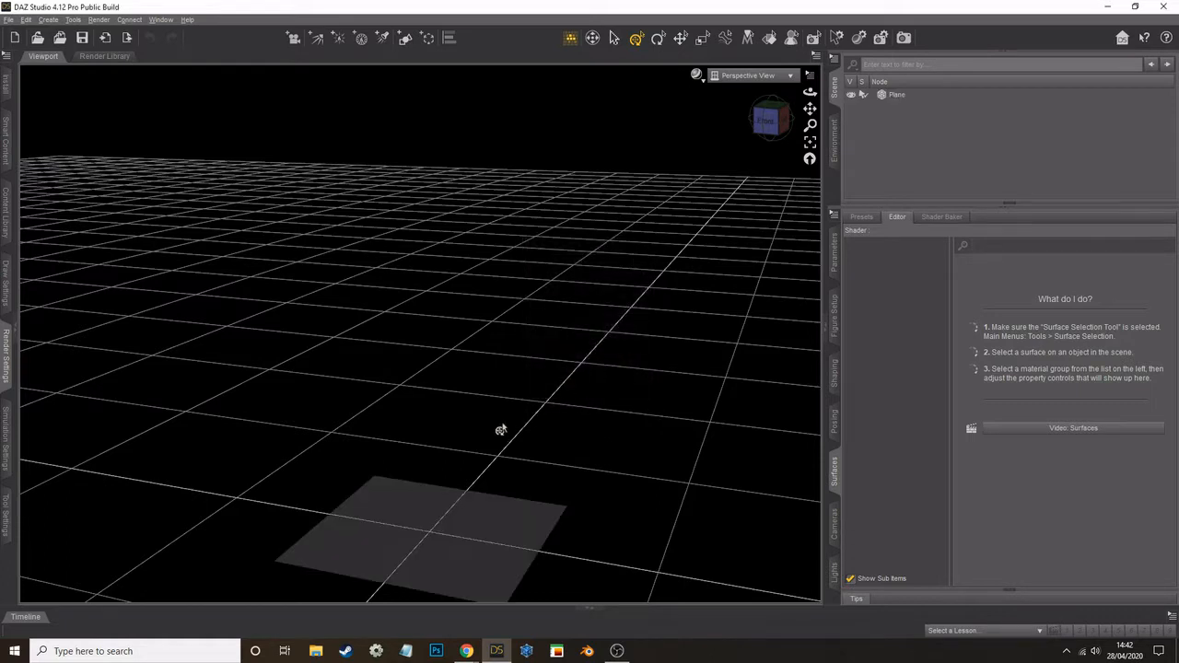
{"action": "left_click", "coordinate": [429, 527]}
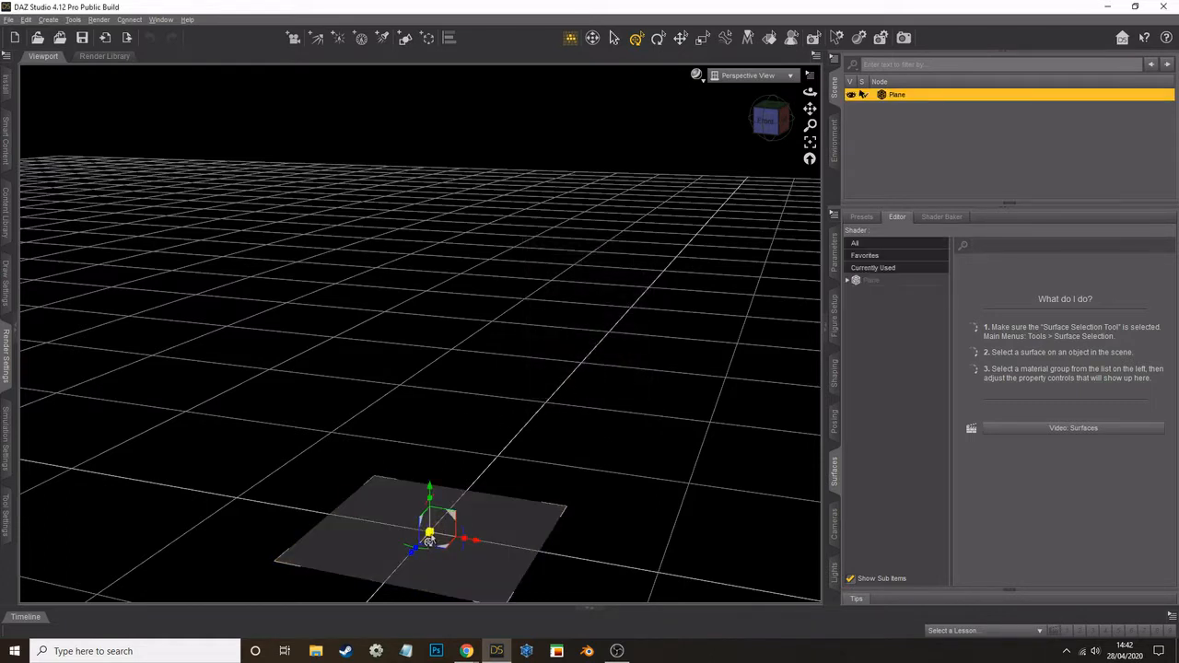
{"action": "left_click_drag", "start_coordinate": [429, 541], "coordinate": [486, 542]}
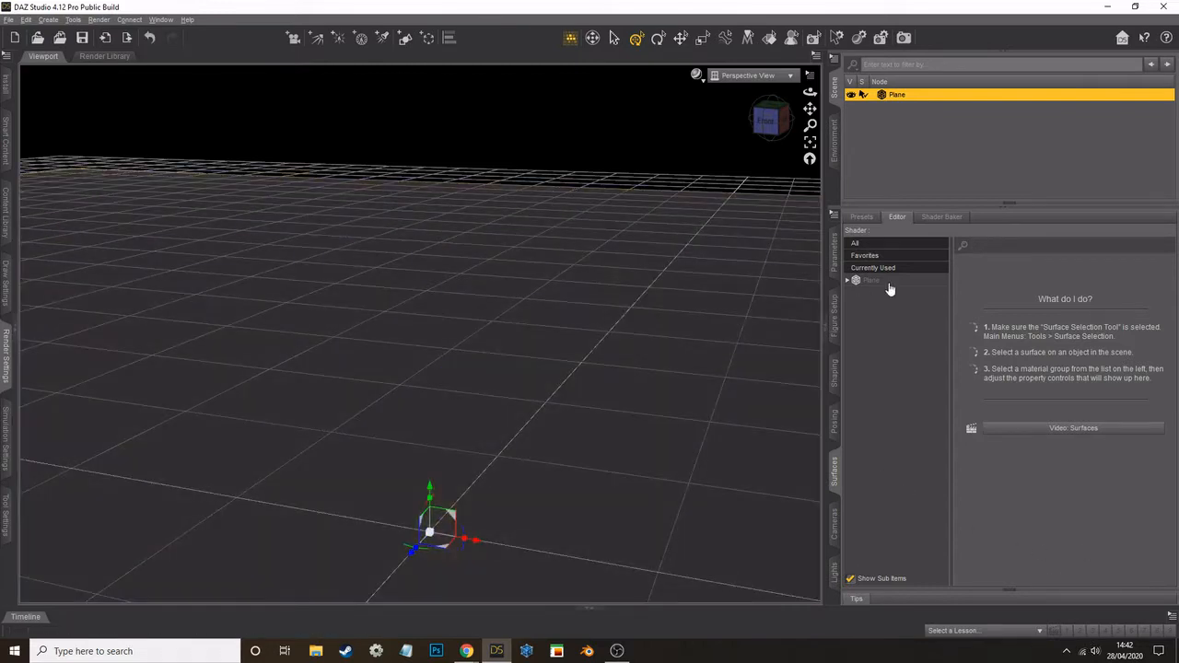
Step: Set the plane surface's diffuse color to green (0, 128, 64)
{"action": "left_click", "coordinate": [887, 282]}
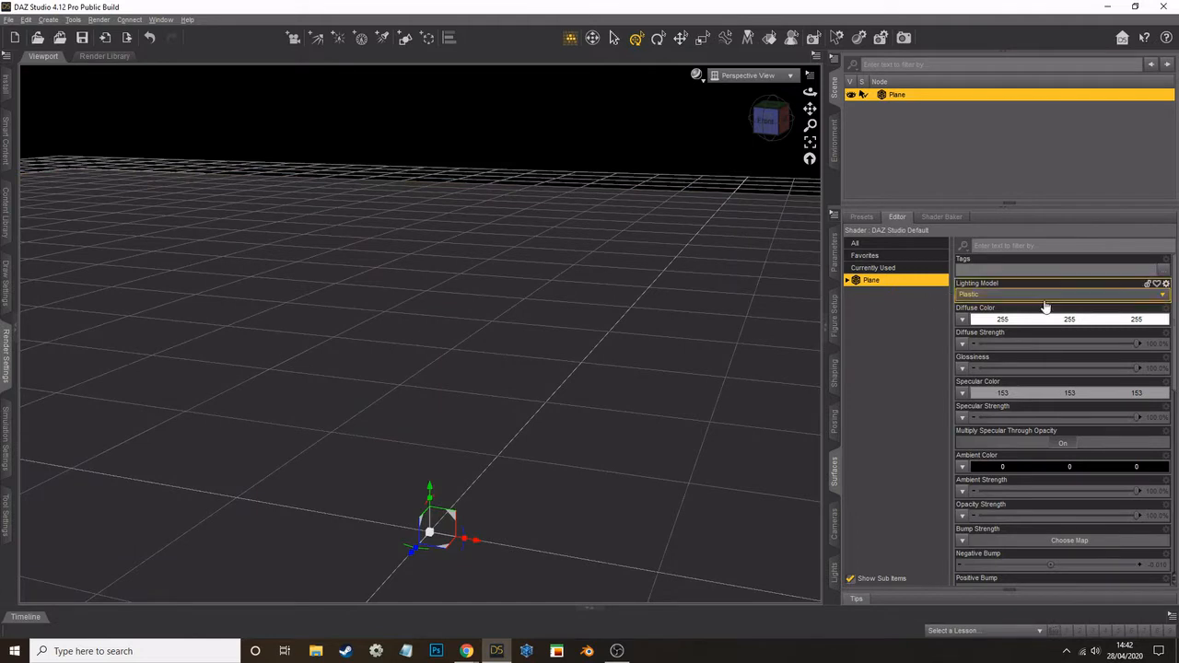
{"action": "left_click", "coordinate": [999, 299]}
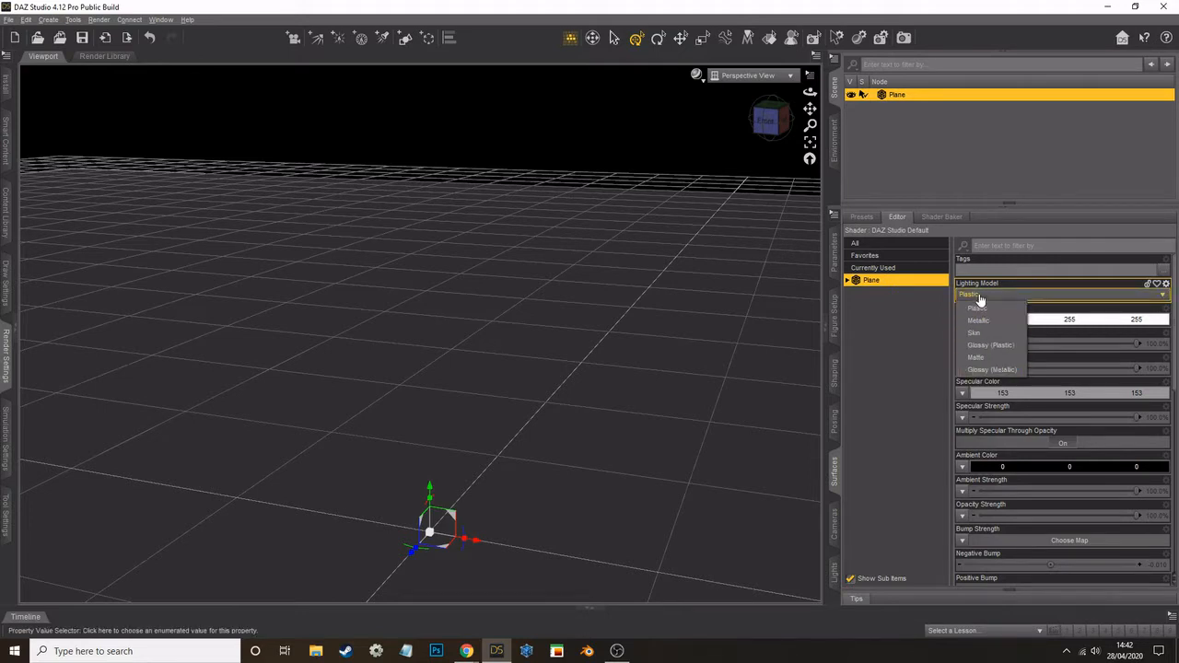
{"action": "left_click", "coordinate": [905, 297]}
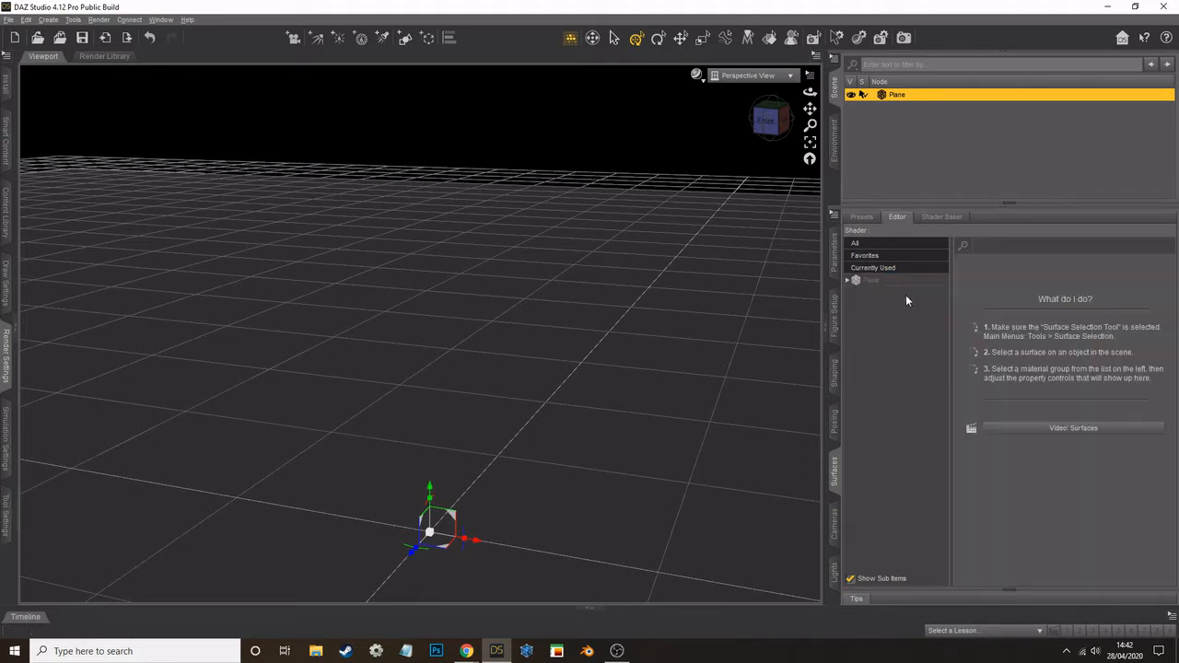
{"action": "left_click", "coordinate": [887, 280]}
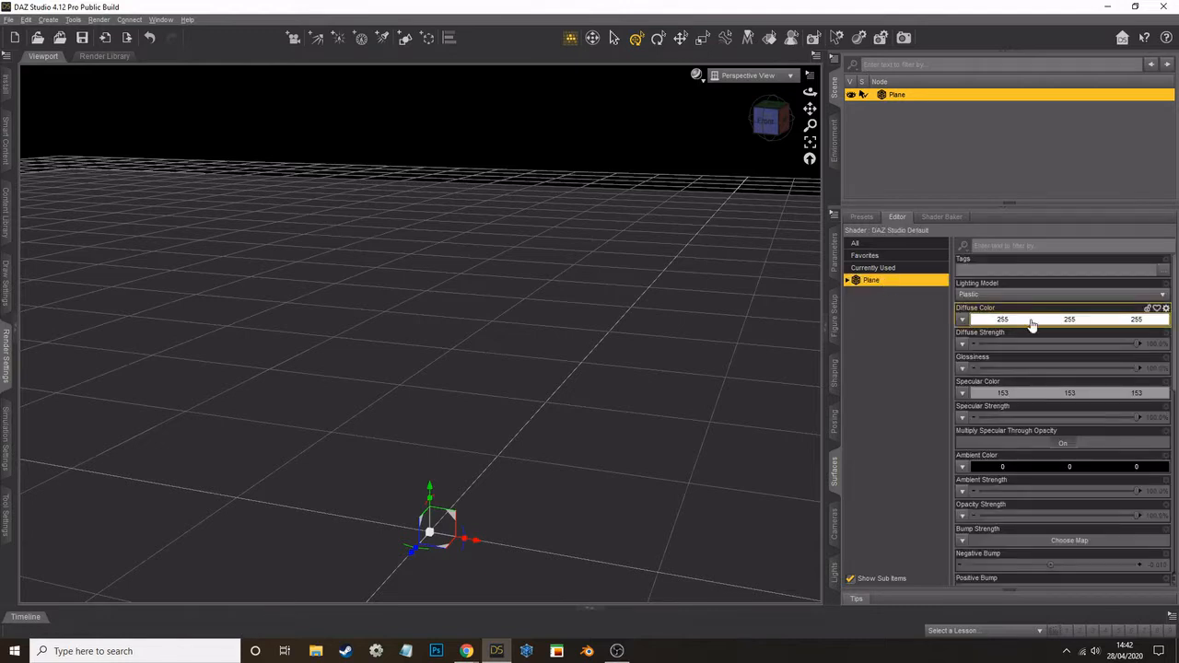
{"action": "left_click", "coordinate": [1032, 320]}
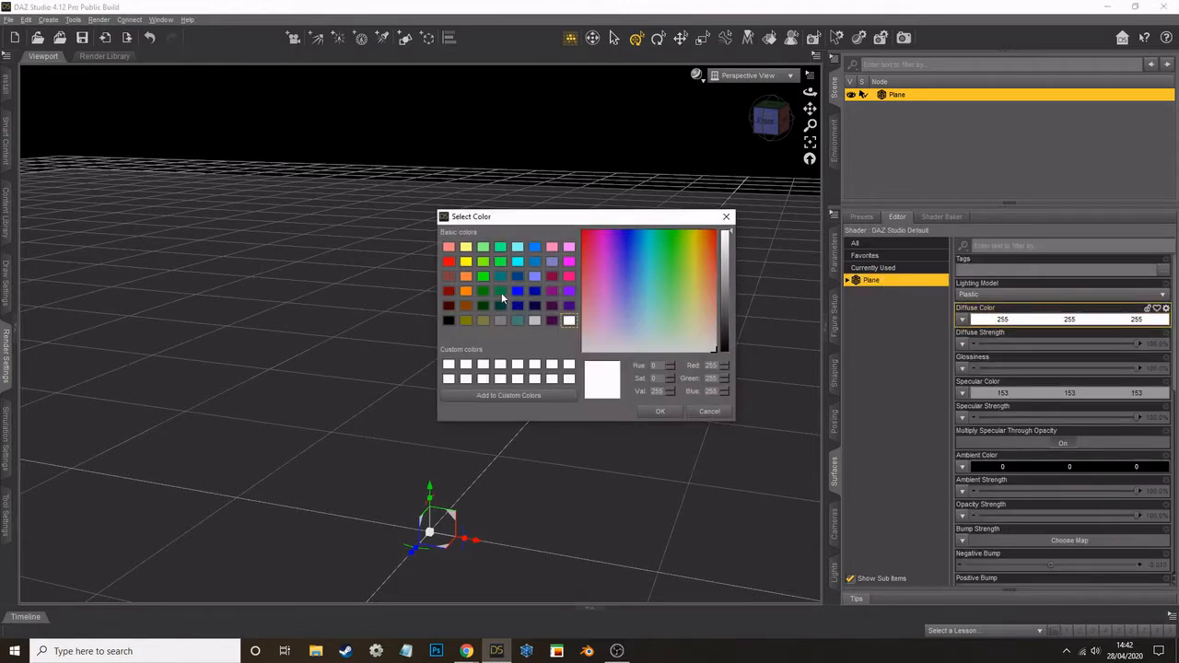
{"action": "left_click", "coordinate": [500, 292]}
{"action": "left_click", "coordinate": [660, 413]}
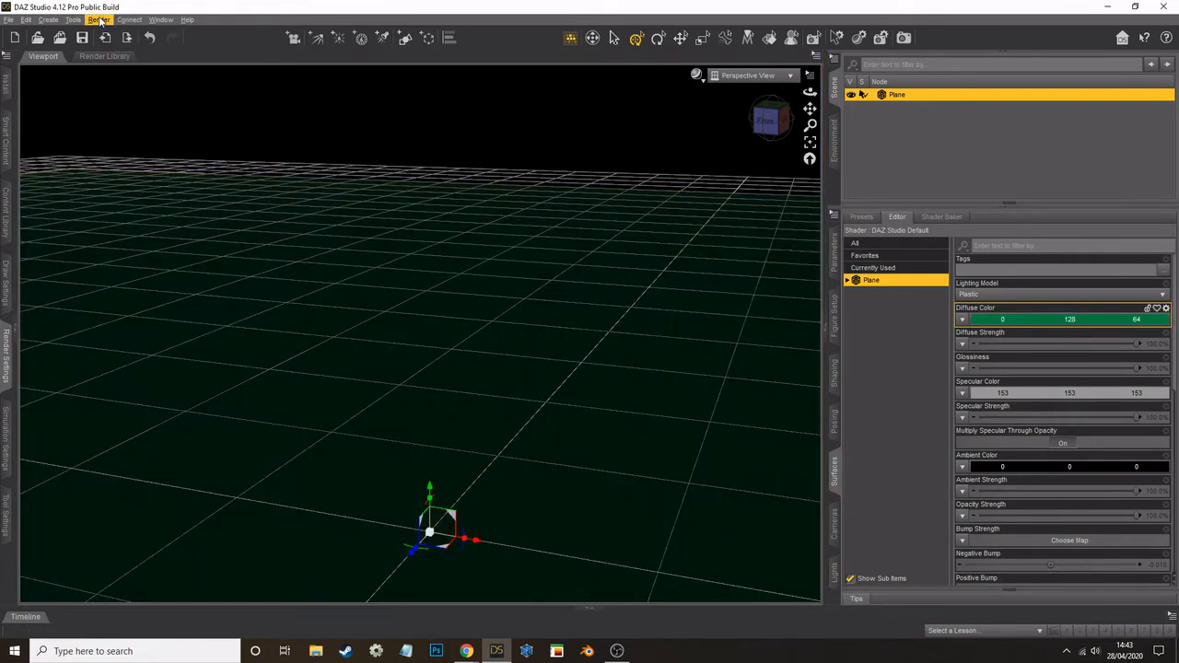
Step: Render the scene with the green plane and close the render without saving it
{"action": "left_click", "coordinate": [100, 21]}
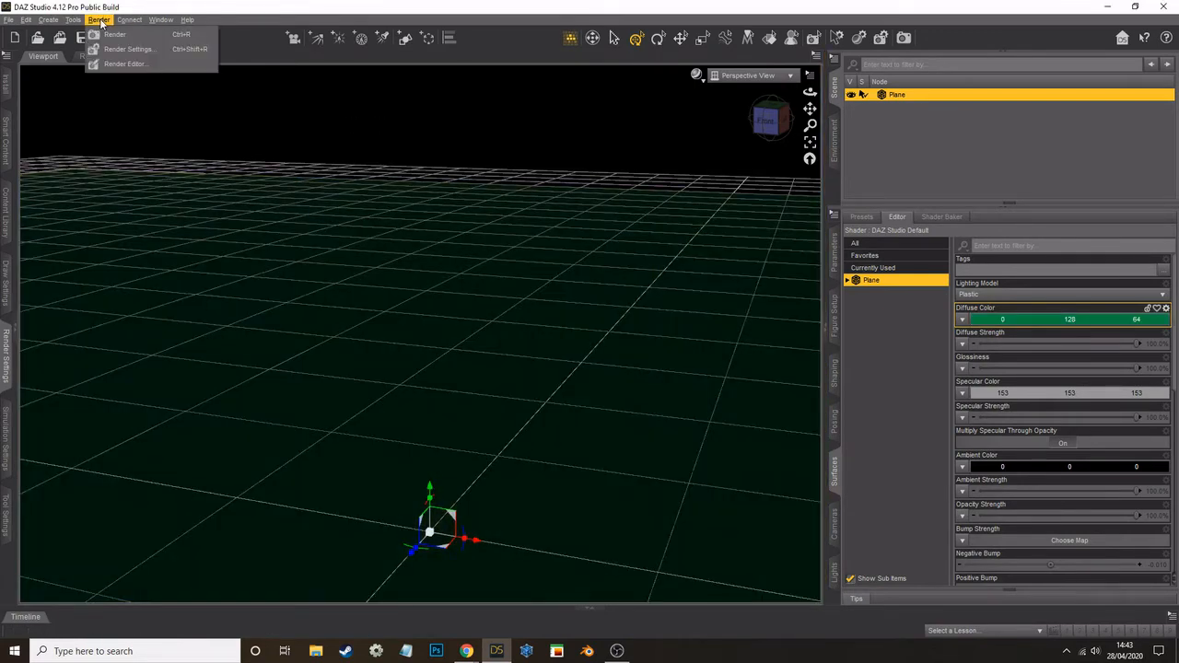
{"action": "left_click", "coordinate": [115, 37]}
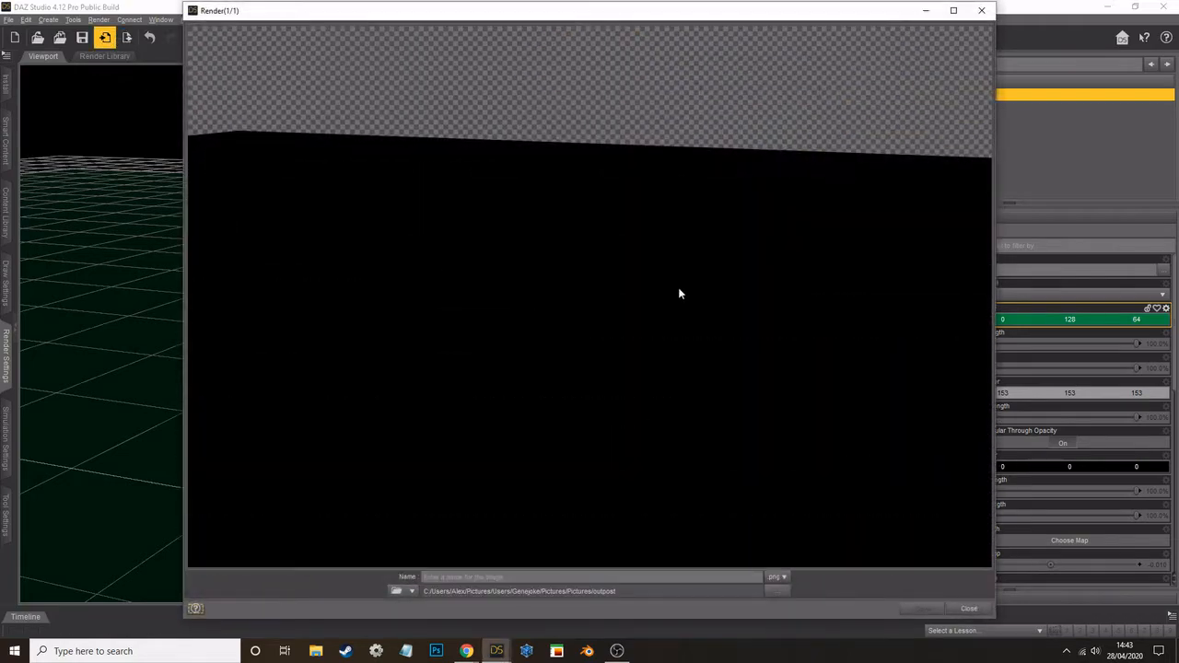
{"action": "left_click", "coordinate": [969, 609]}
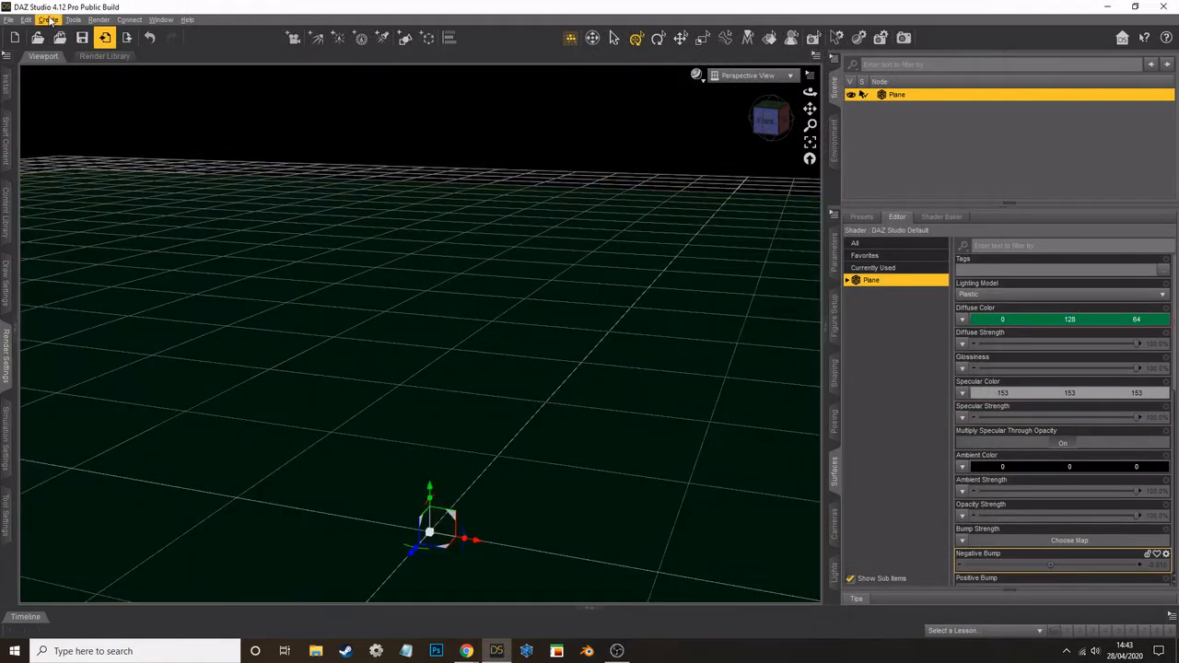
{"action": "left_click", "coordinate": [49, 19]}
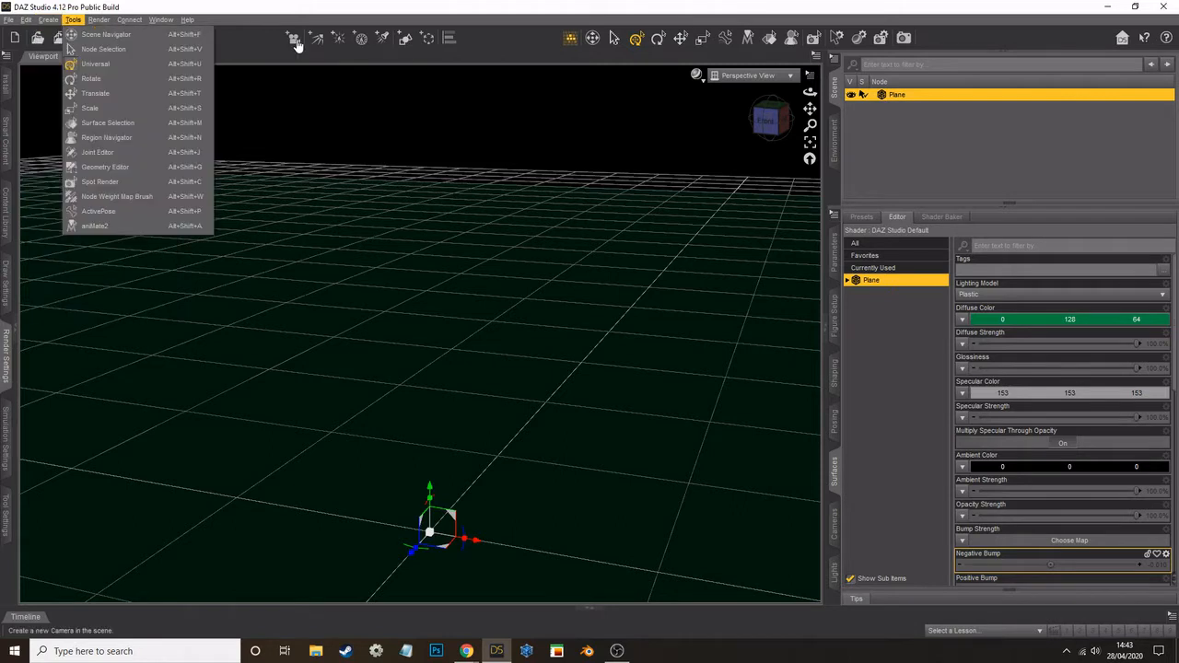
{"action": "left_click", "coordinate": [259, 7]}
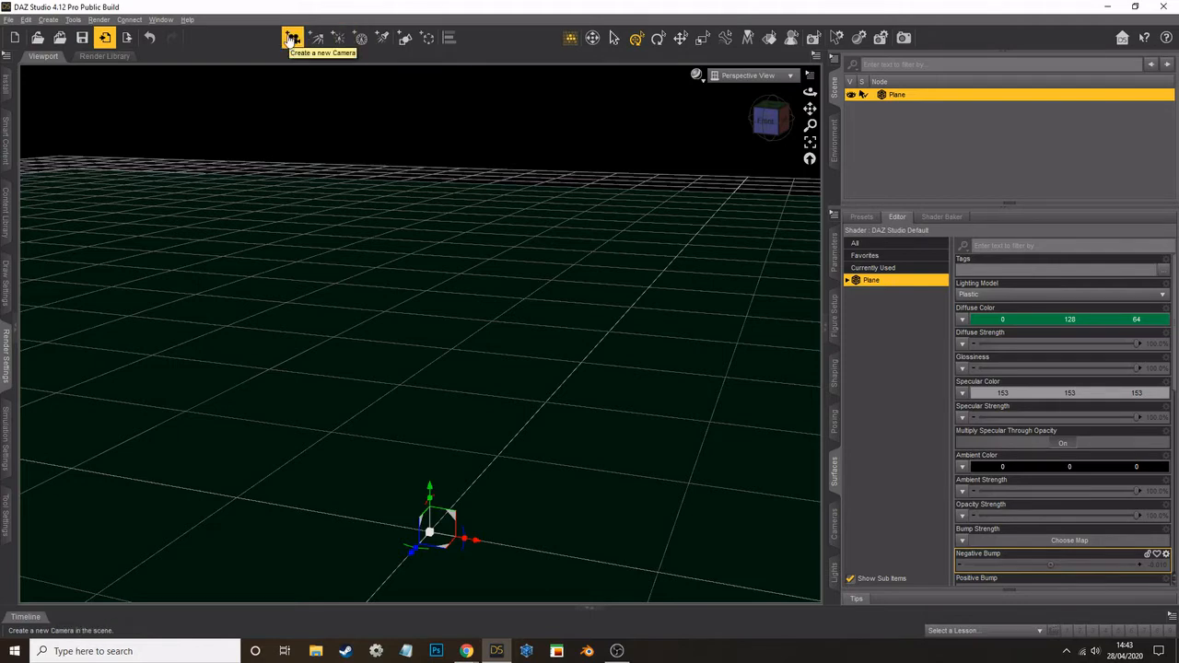
{"action": "left_click", "coordinate": [153, 21]}
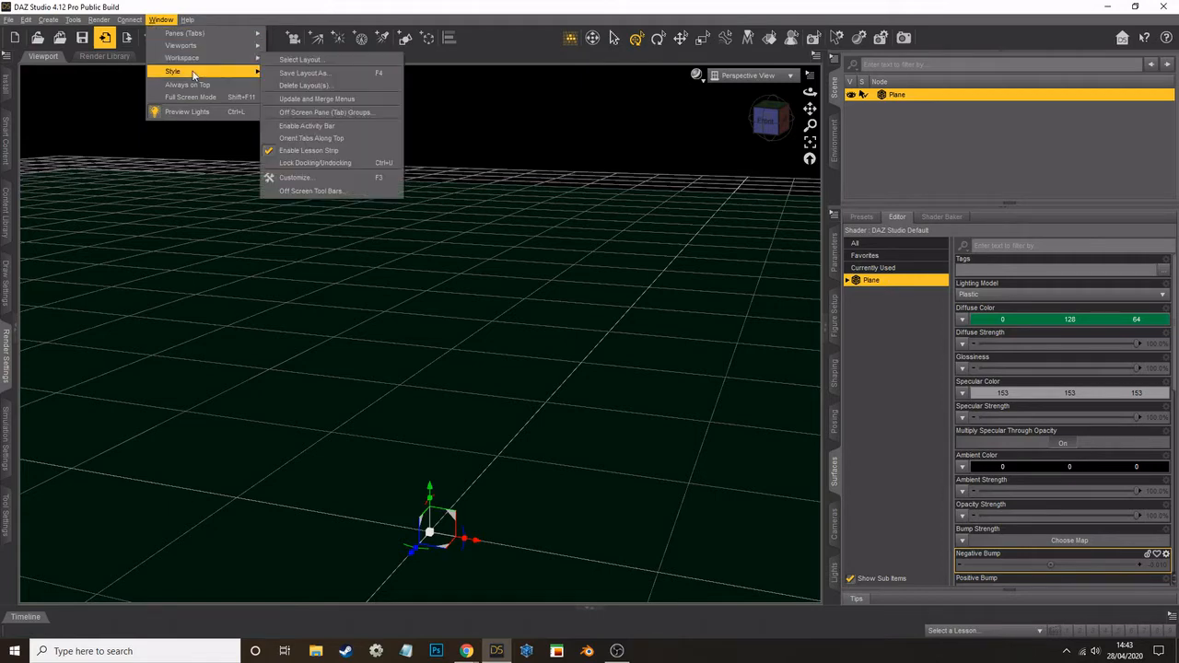
{"action": "mouse_move", "coordinate": [193, 74]}
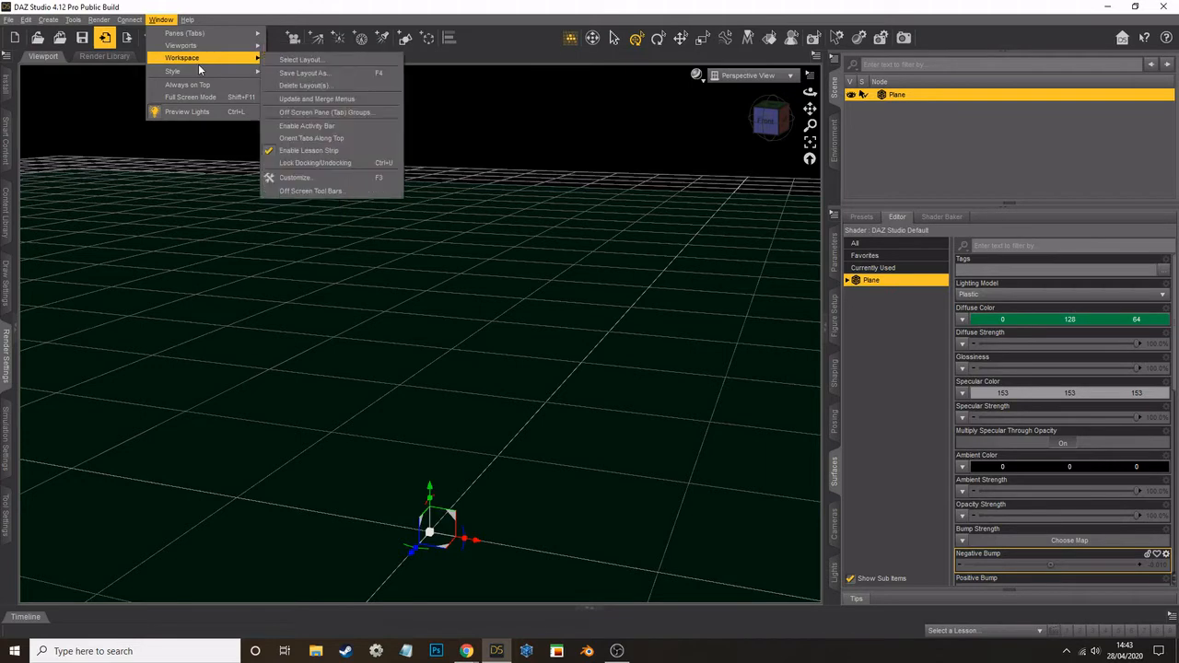
{"action": "left_click", "coordinate": [163, 21]}
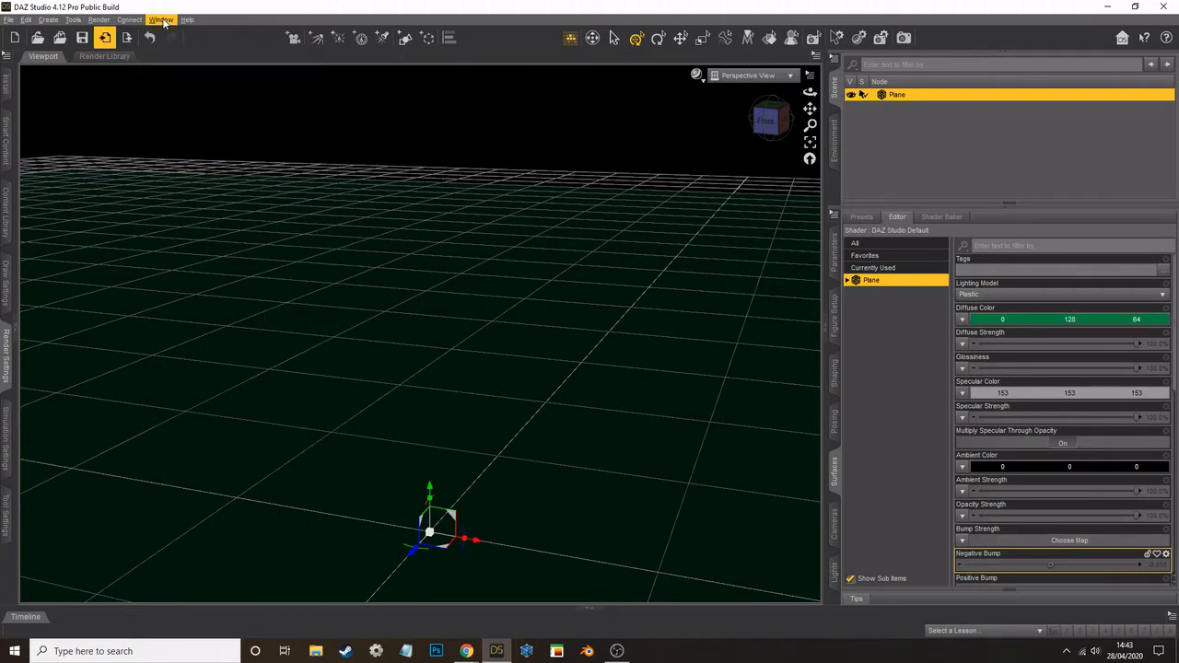
Step: Compare the Highway, Main Street and Darkside interface styles and close the style selection without applying a change
{"action": "left_click", "coordinate": [163, 21]}
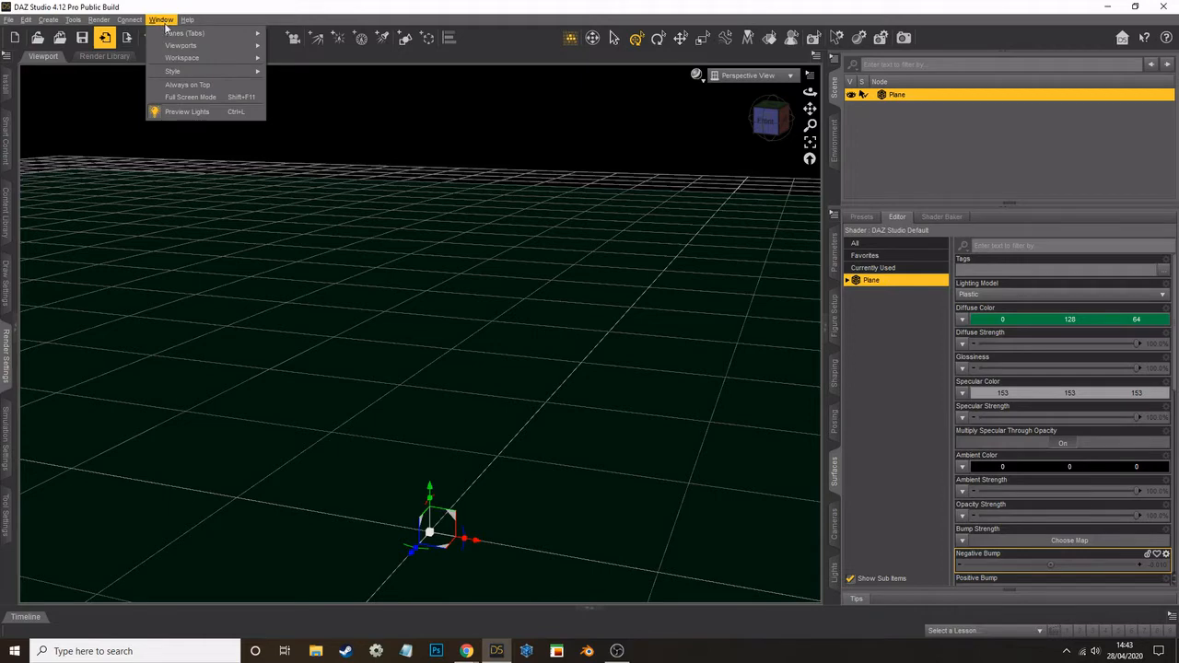
{"action": "mouse_move", "coordinate": [179, 74]}
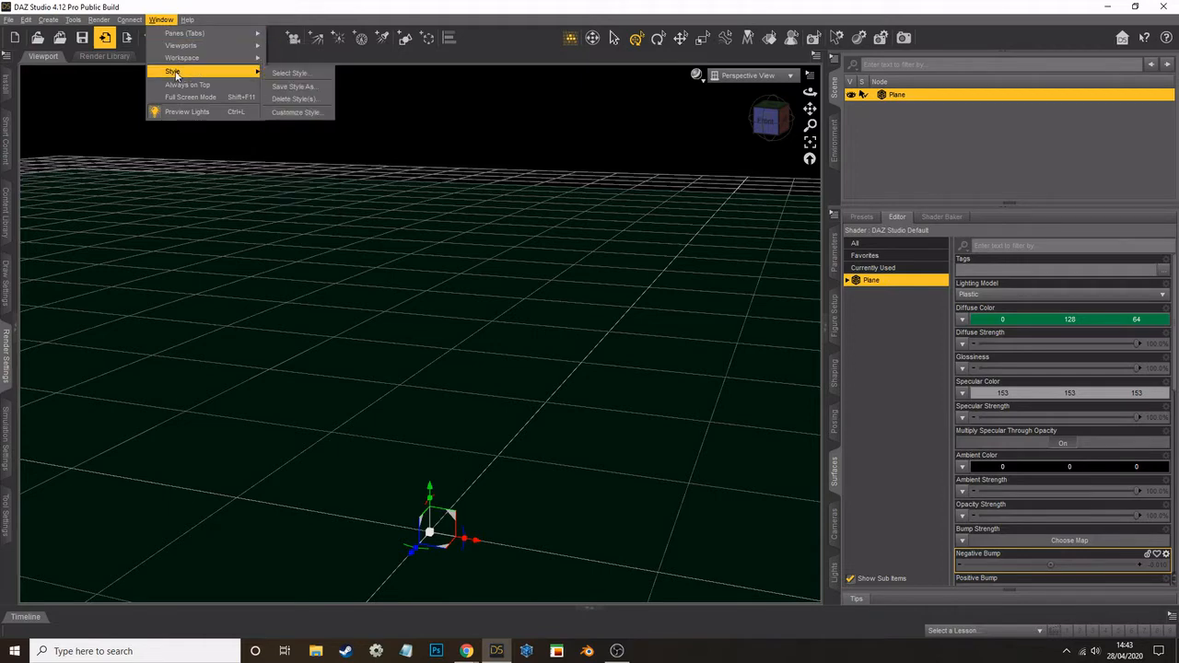
{"action": "left_click", "coordinate": [291, 74]}
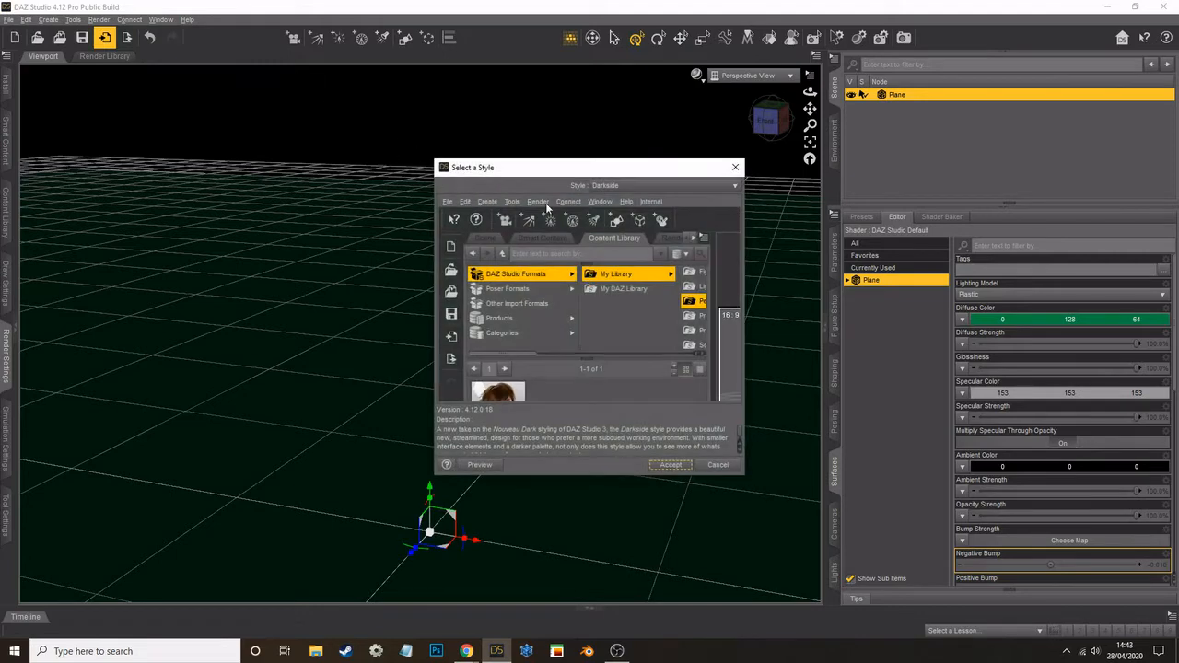
{"action": "left_click", "coordinate": [613, 187]}
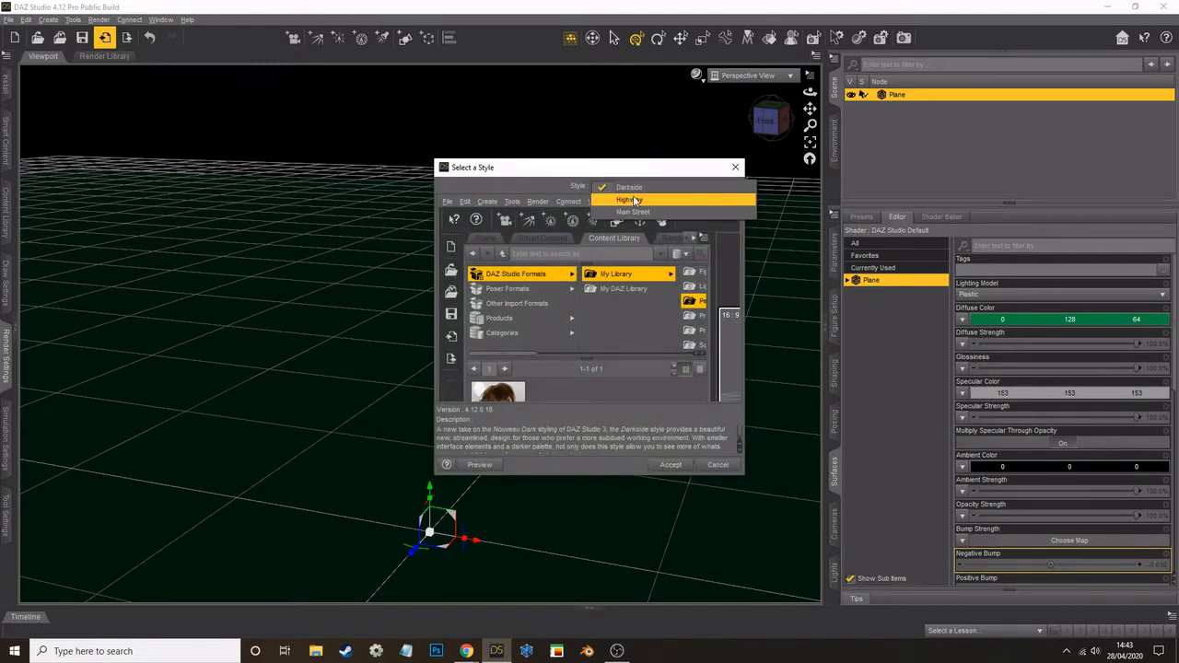
{"action": "left_click", "coordinate": [633, 200]}
{"action": "left_click", "coordinate": [594, 184]}
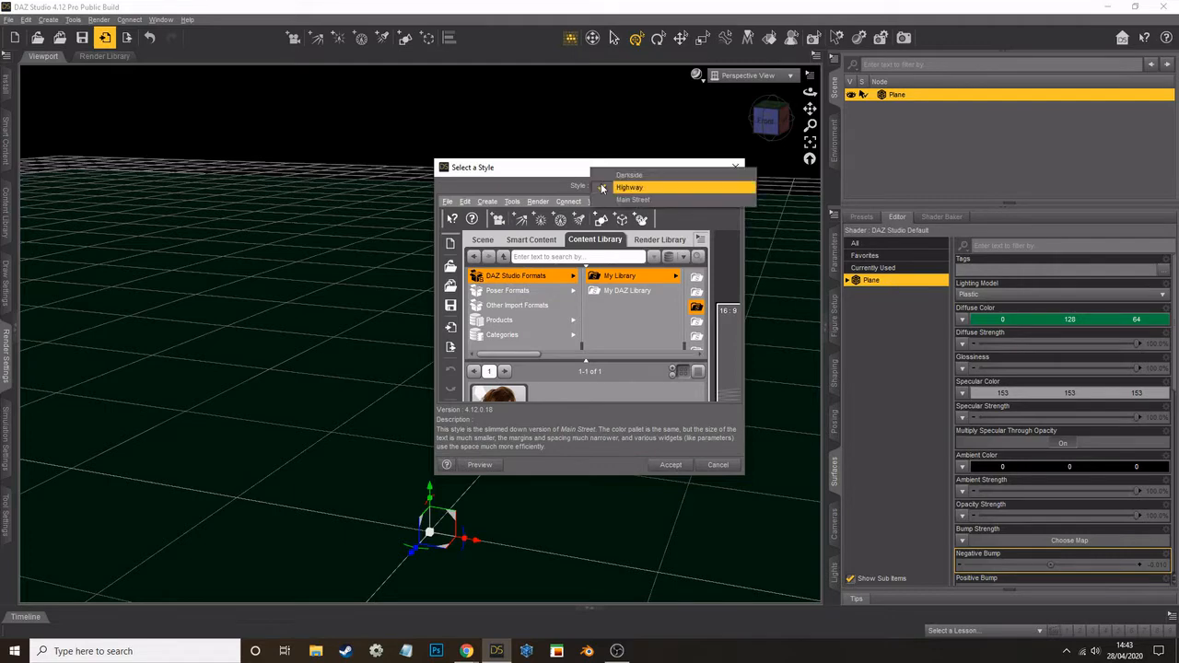
{"action": "left_click", "coordinate": [613, 199]}
{"action": "left_click", "coordinate": [604, 186]}
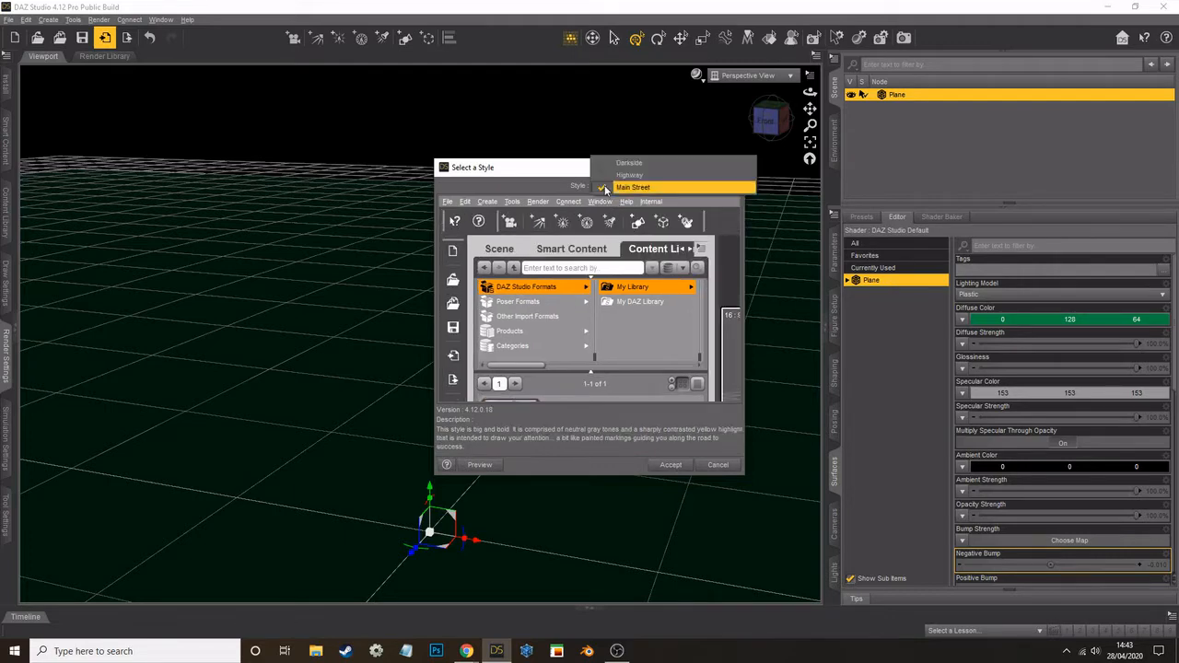
{"action": "left_click", "coordinate": [625, 163]}
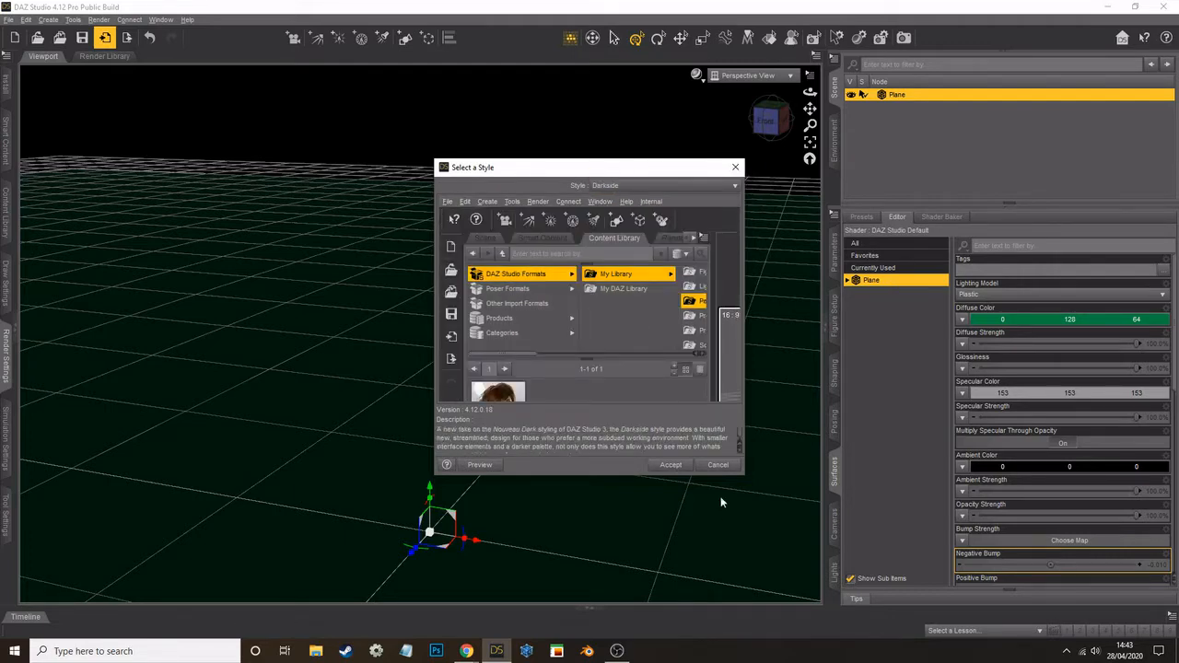
{"action": "left_click", "coordinate": [716, 467]}
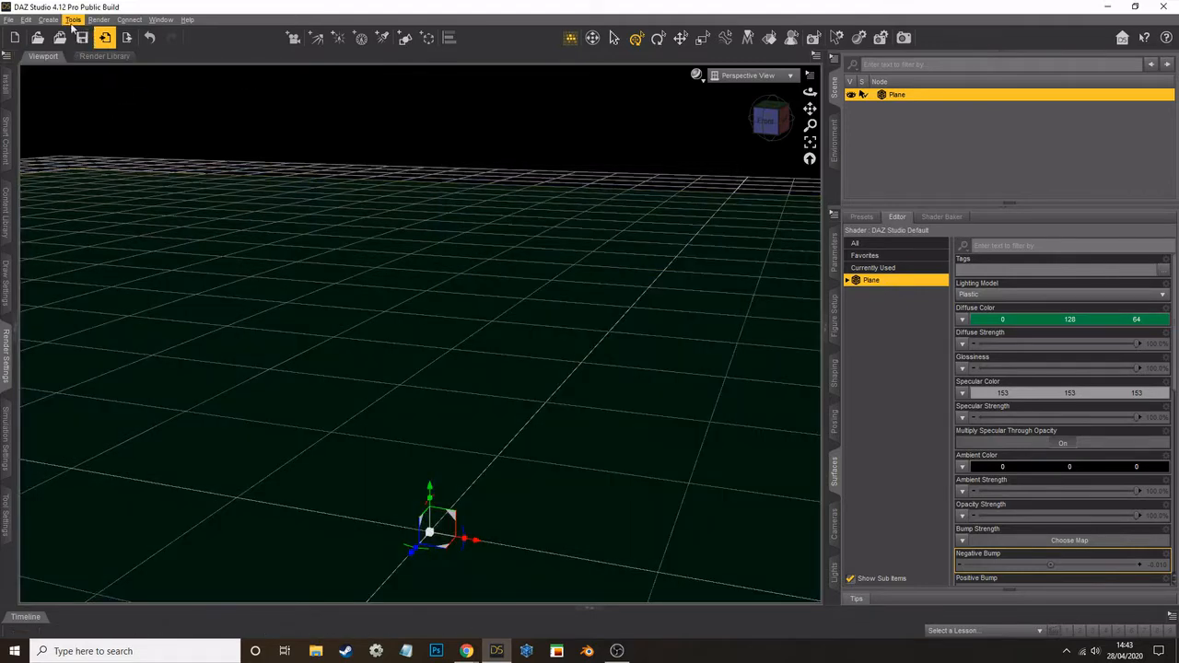
Step: Add a cylinder primitive at the world center, 1 m long and 1 m in diameter, with 1 segment and 12 sides
{"action": "left_click", "coordinate": [49, 19]}
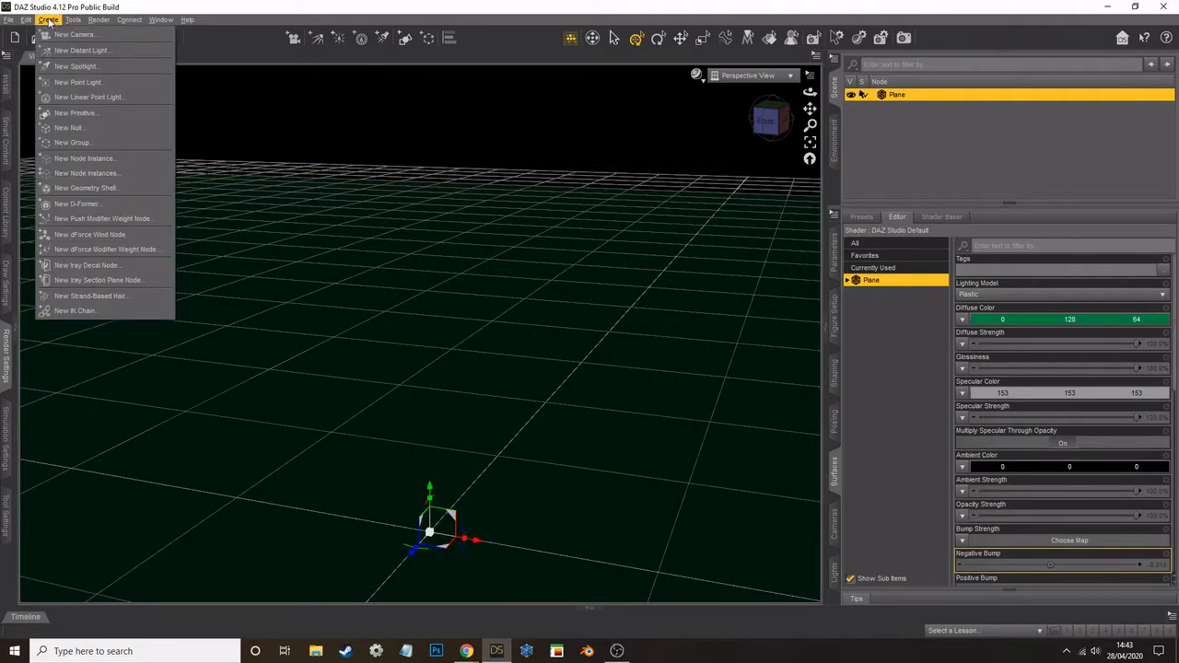
{"action": "left_click", "coordinate": [74, 112]}
{"action": "left_click", "coordinate": [602, 271]}
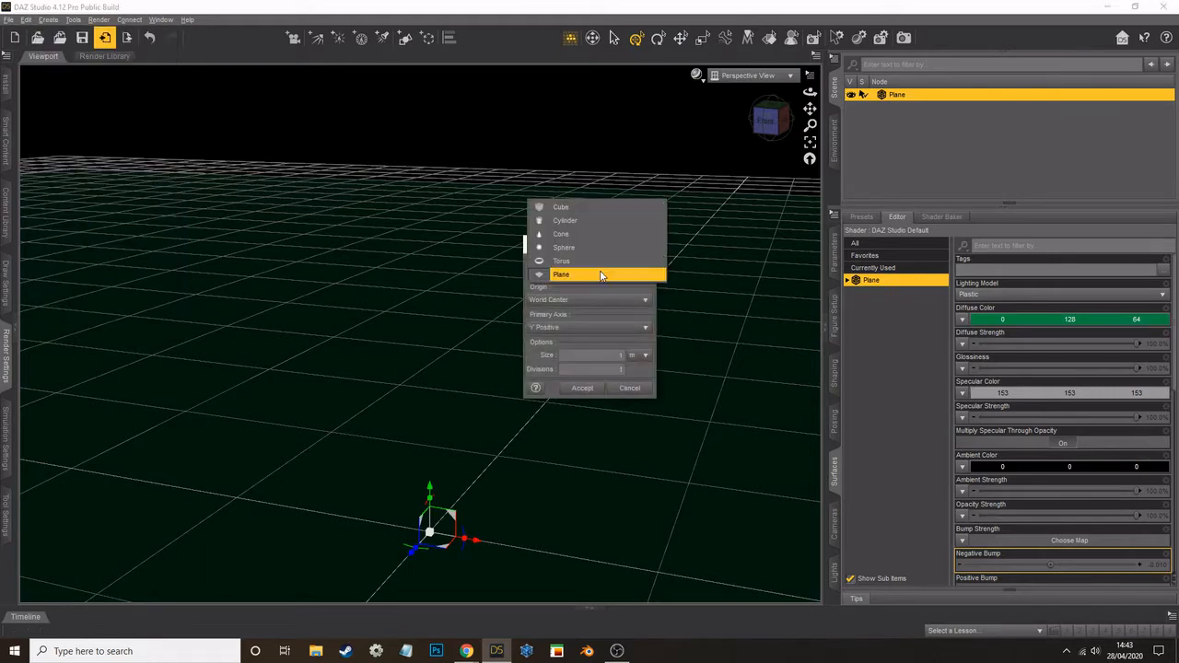
{"action": "left_click", "coordinate": [583, 222]}
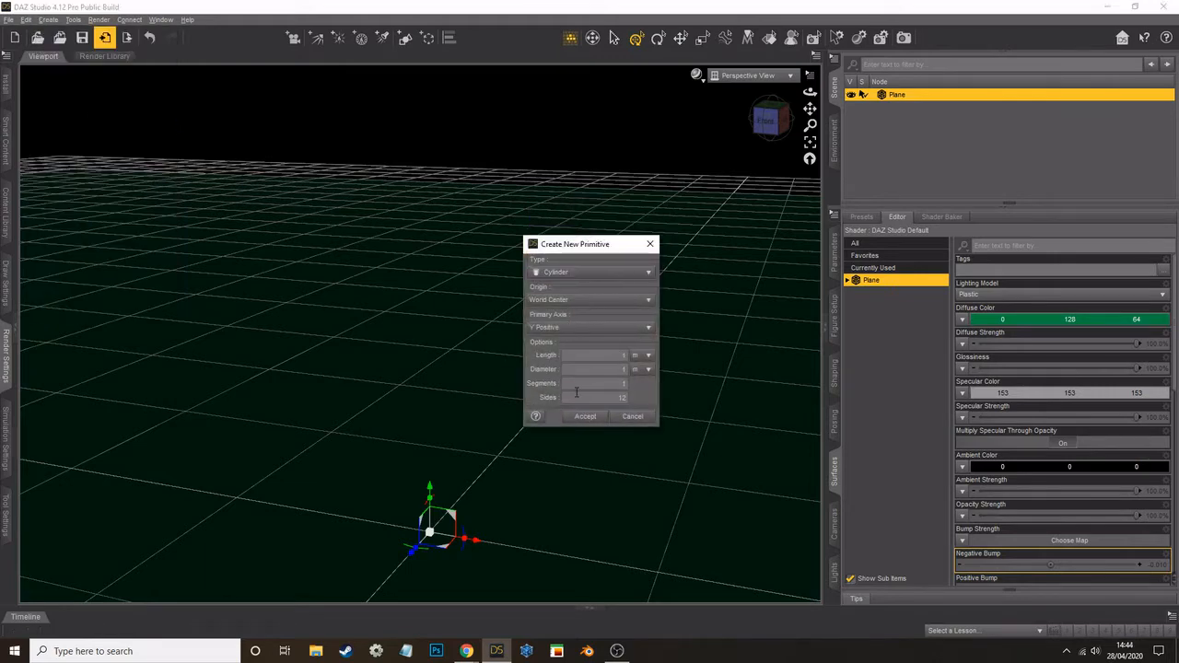
{"action": "left_click", "coordinate": [594, 416]}
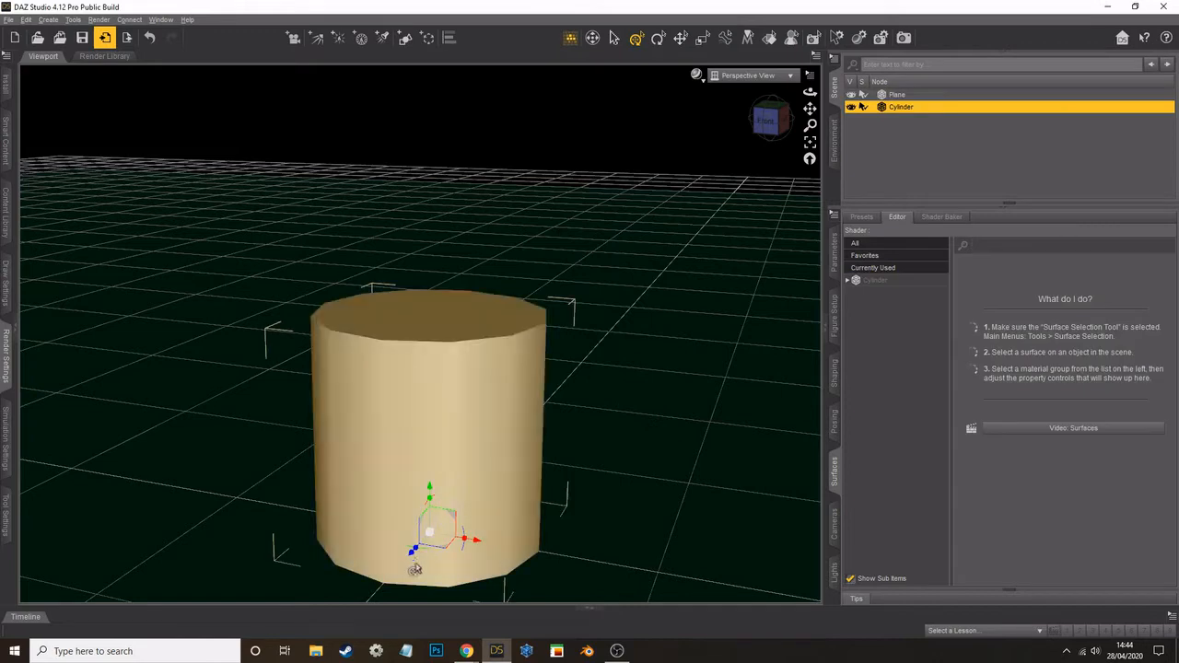
Step: Move the cylinder back across the plane, stretch it vertically into a tall column and shift it to the left of the grid's center
{"action": "left_click_drag", "start_coordinate": [416, 569], "coordinate": [567, 286]}
{"action": "left_click_drag", "start_coordinate": [571, 382], "coordinate": [565, 172]}
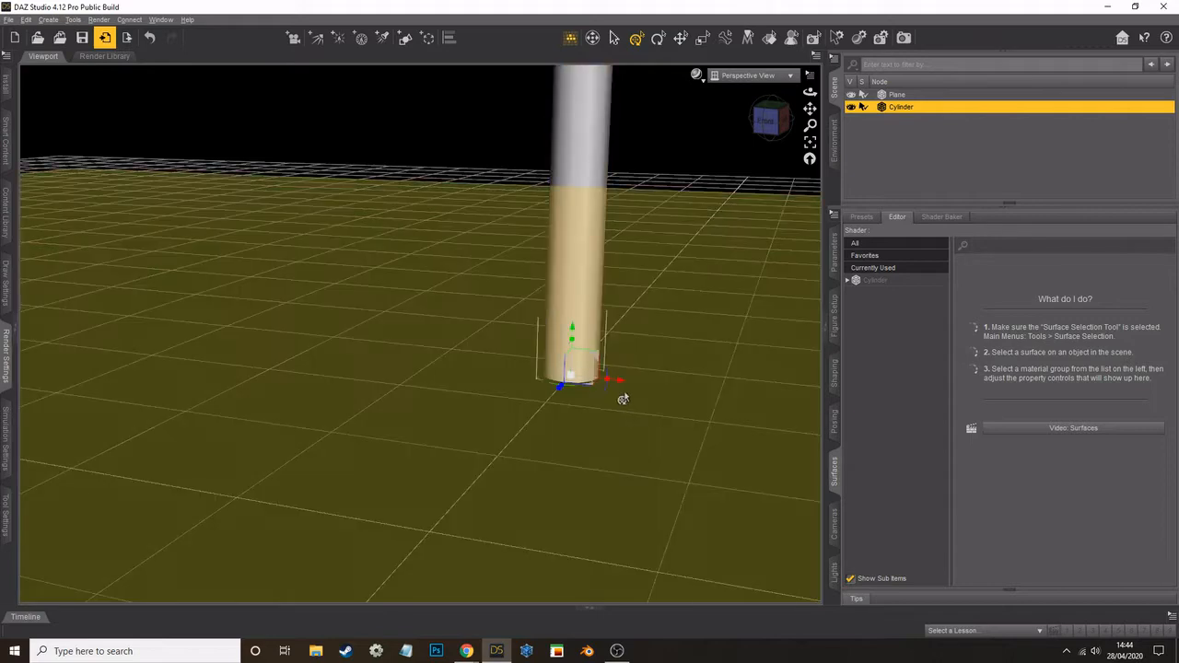
{"action": "left_click_drag", "start_coordinate": [616, 379], "coordinate": [314, 349]}
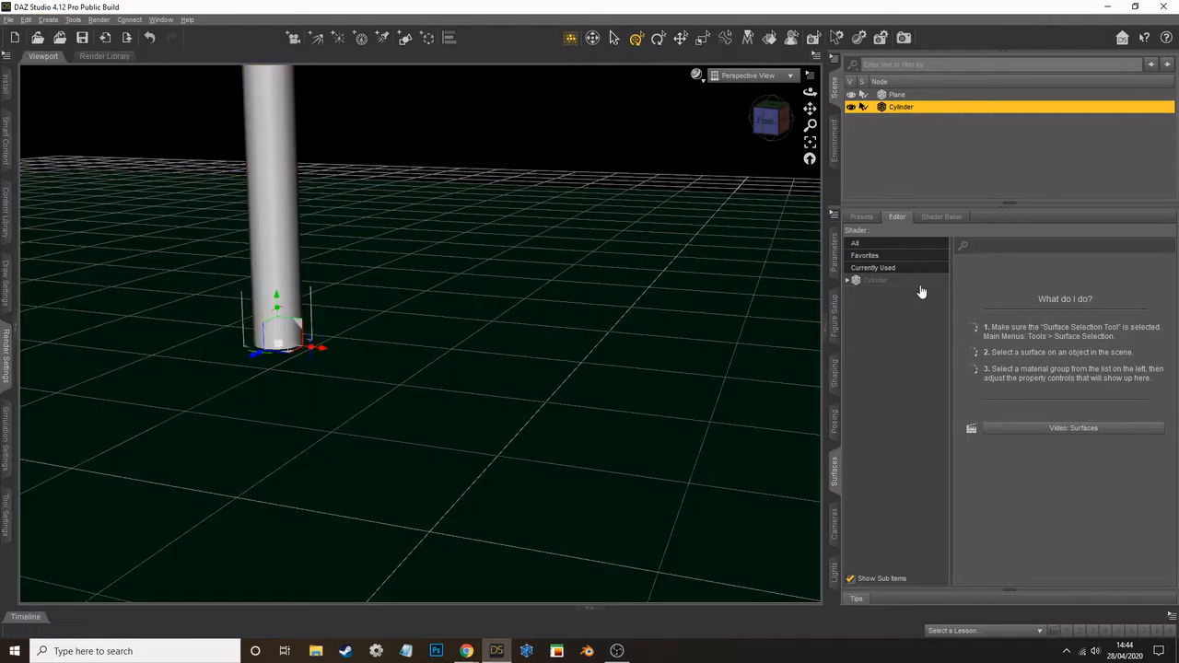
Step: Set the cylinder surface's diffuse color to blue (0, 0, 160)
{"action": "left_click", "coordinate": [917, 282]}
{"action": "left_click", "coordinate": [995, 322]}
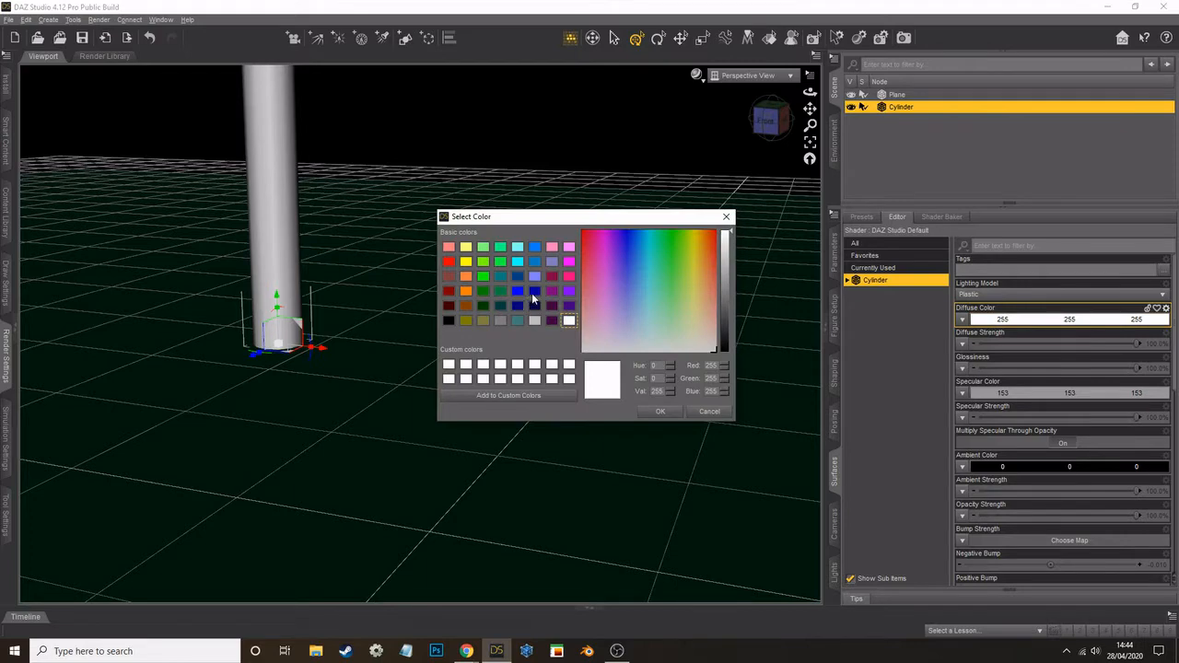
{"action": "left_click", "coordinate": [522, 294]}
{"action": "left_click", "coordinate": [660, 411]}
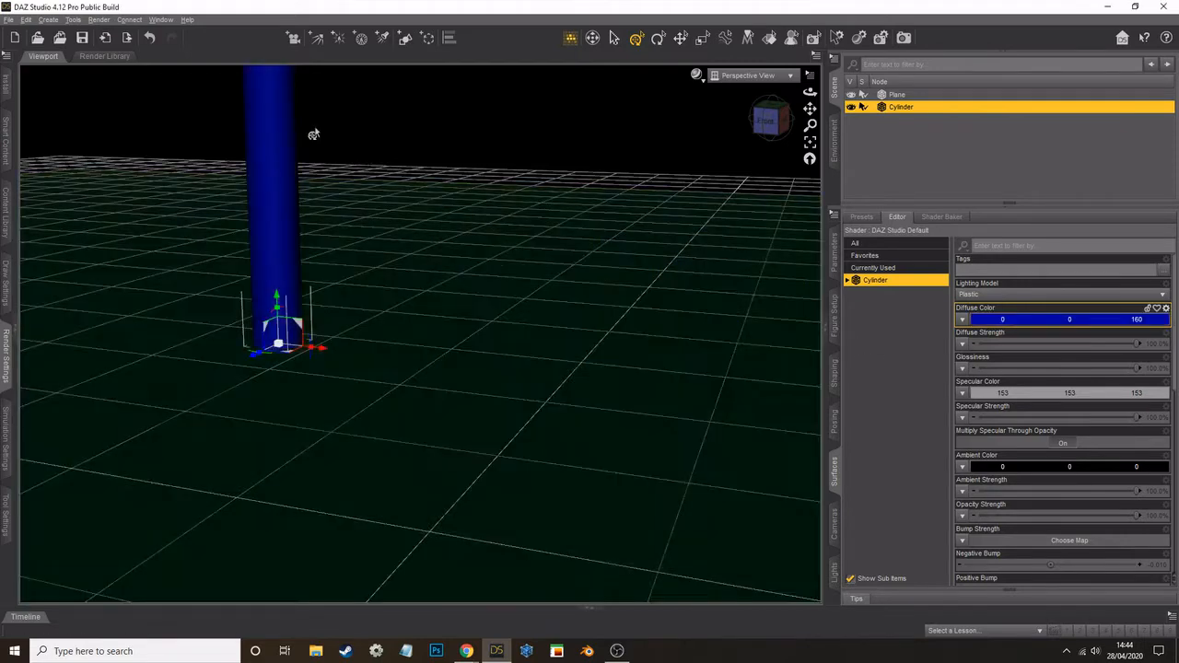
Step: Create 5 node instances of the blue cylinder, keeping the default name and label
{"action": "left_click", "coordinate": [45, 21]}
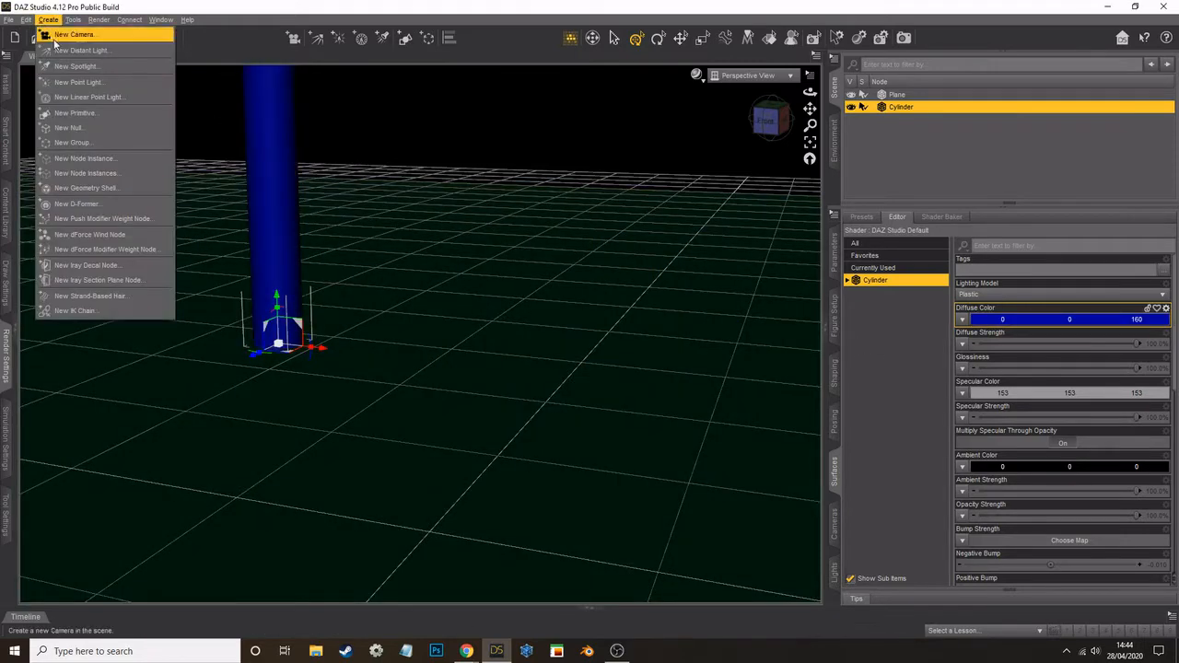
{"action": "left_click", "coordinate": [101, 175]}
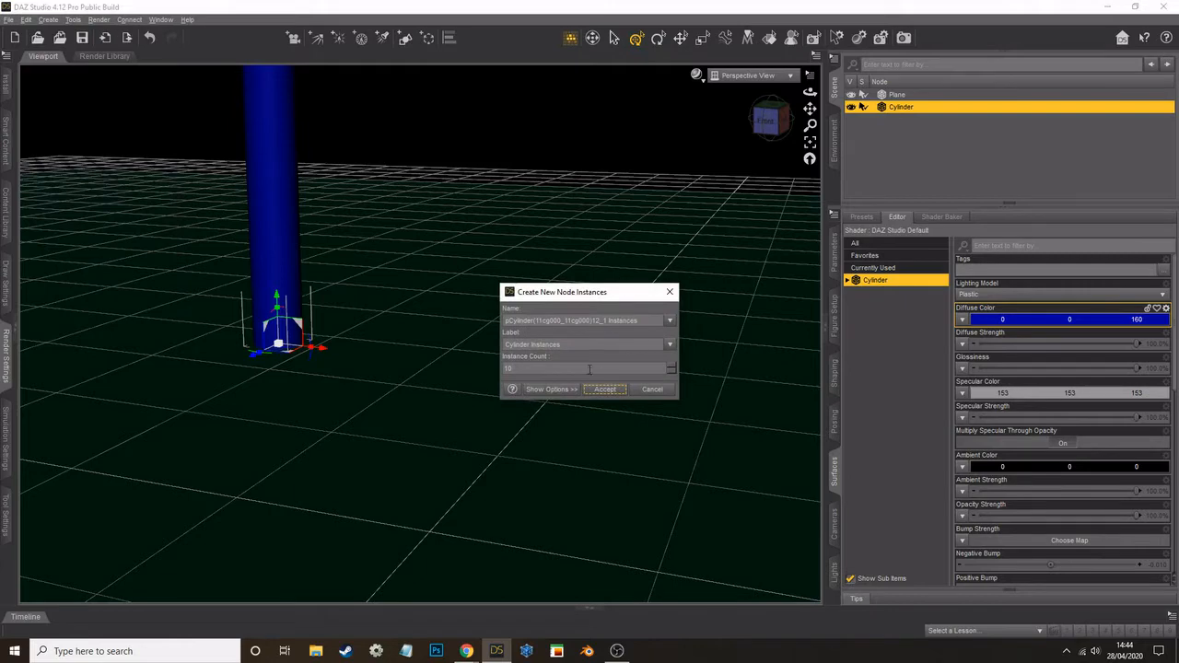
{"action": "double_click", "coordinate": [536, 368]}
{"action": "key", "text": "Return"}
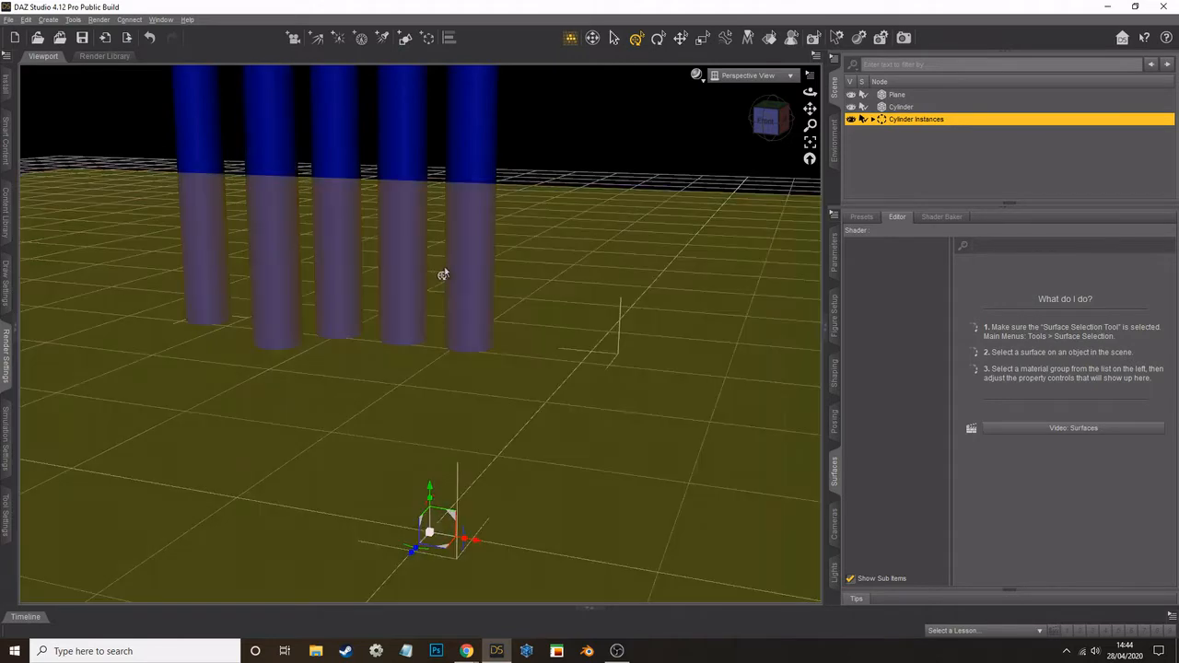
Step: Spread four of the cylinder instances across the plane: one to the right, two toward the back and one to the front left
{"action": "left_click", "coordinate": [459, 276]}
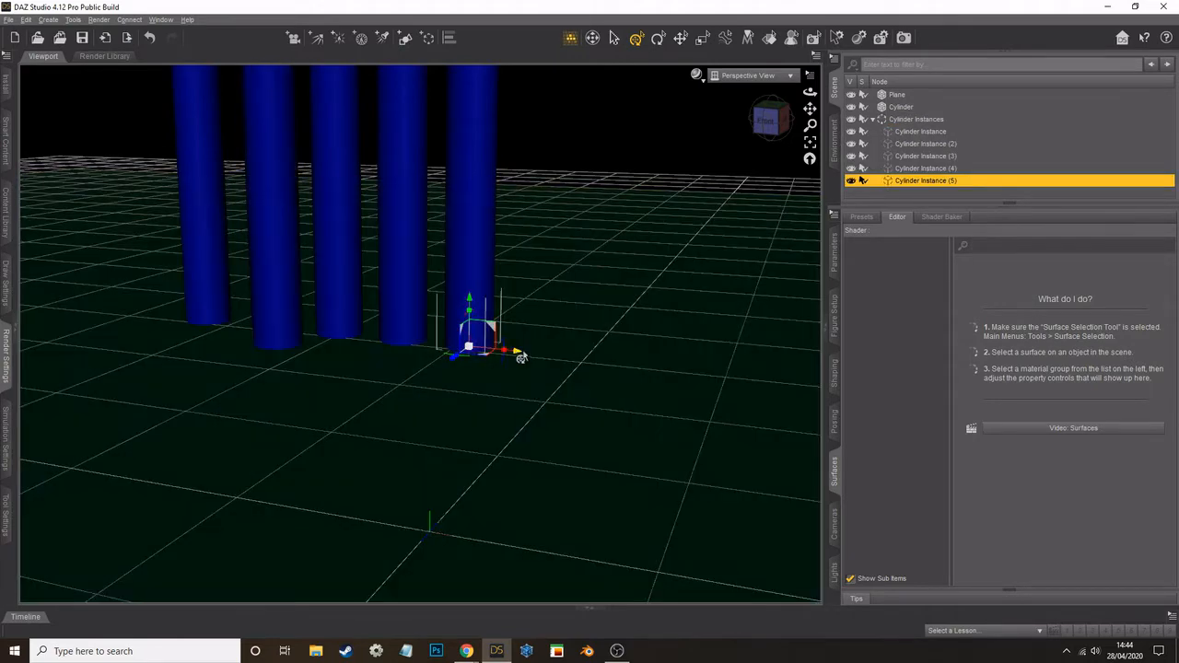
{"action": "left_click_drag", "start_coordinate": [521, 357], "coordinate": [687, 377]}
{"action": "left_click", "coordinate": [414, 319]}
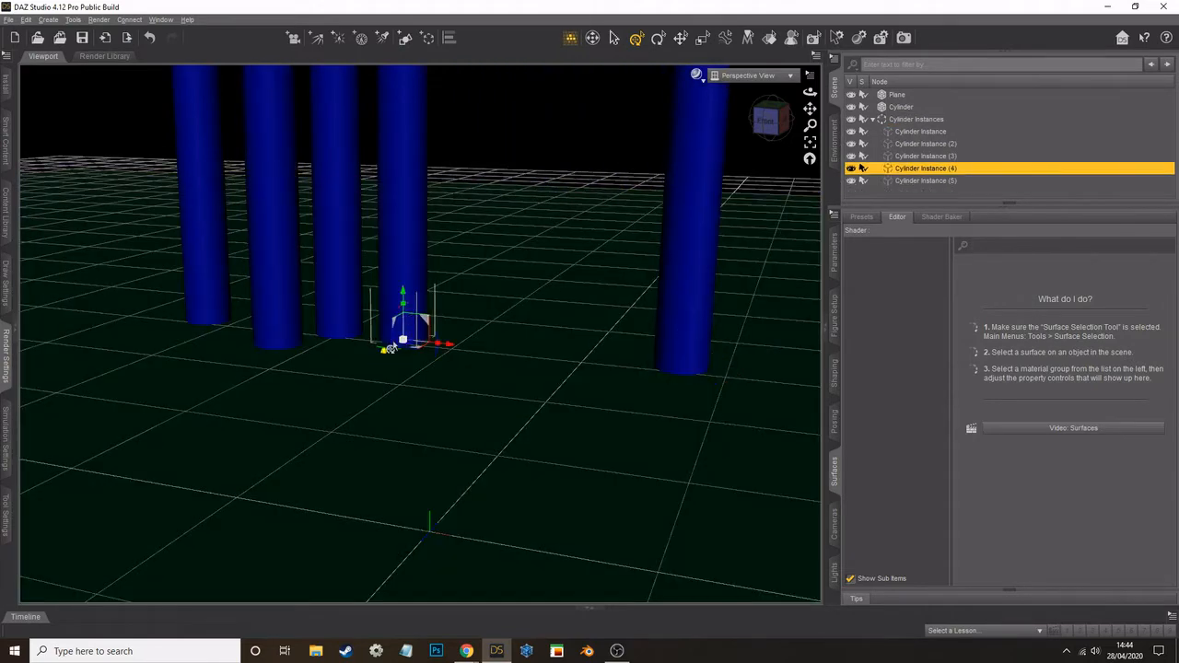
{"action": "left_click_drag", "start_coordinate": [390, 348], "coordinate": [533, 247]}
{"action": "left_click", "coordinate": [333, 314]}
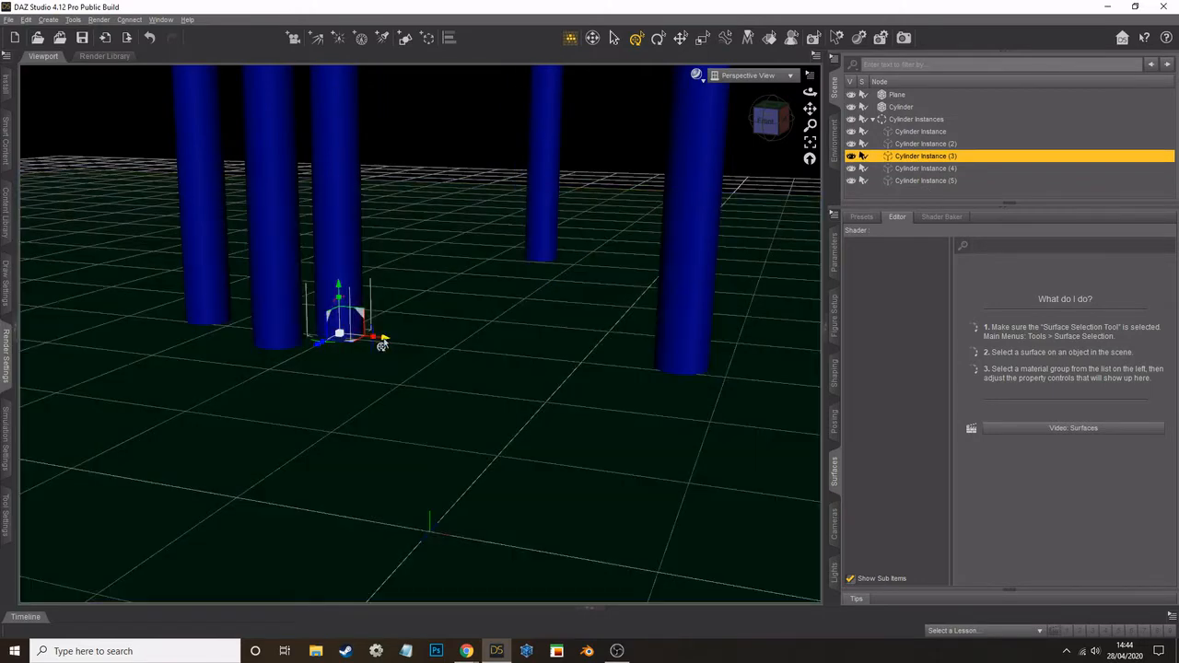
{"action": "left_click_drag", "start_coordinate": [382, 343], "coordinate": [47, 415]}
{"action": "left_click", "coordinate": [211, 289]}
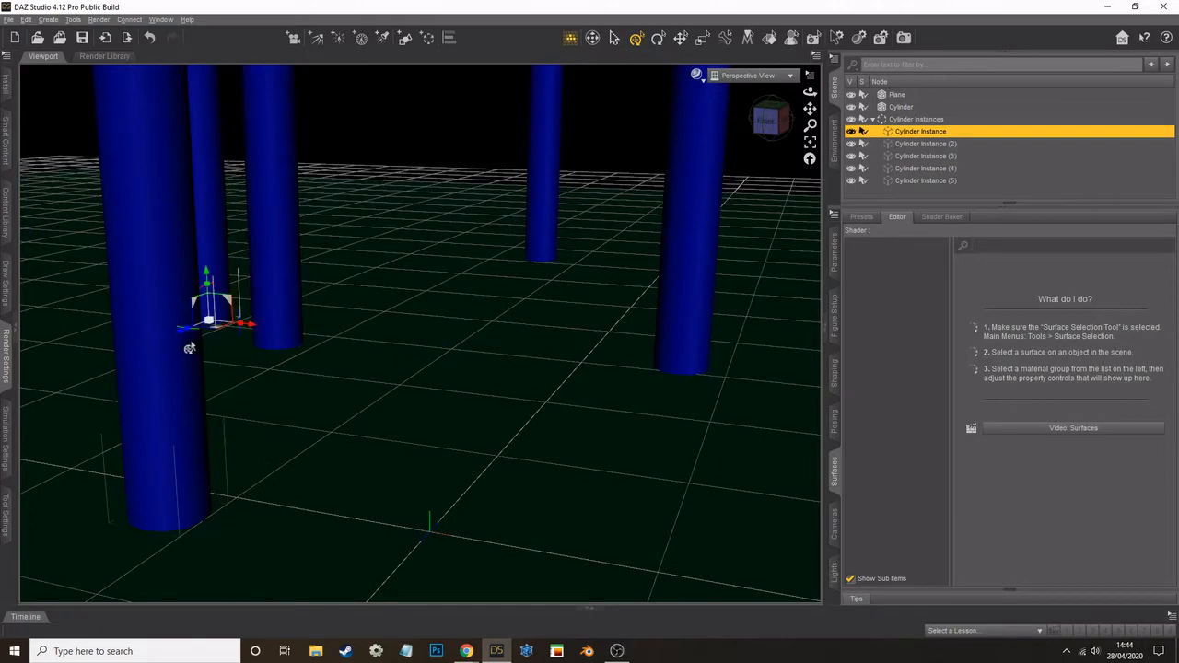
{"action": "left_click_drag", "start_coordinate": [182, 334], "coordinate": [343, 273]}
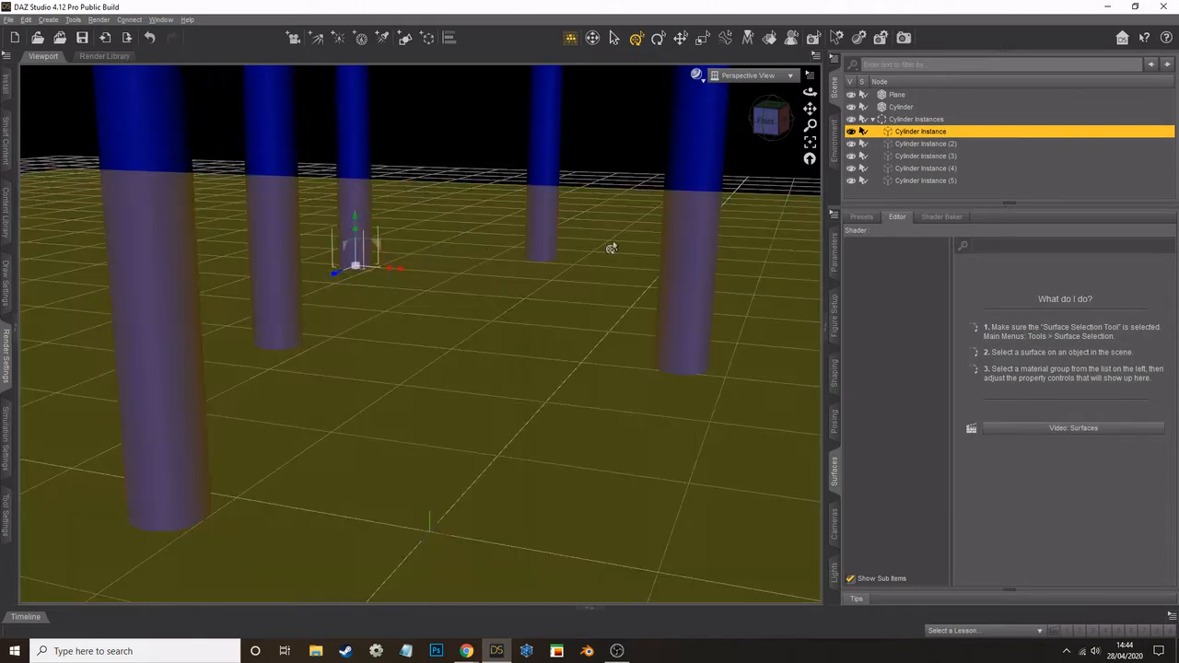
Step: Enlarge the viewport around the columns and add a distant light with its default name and label
{"action": "left_click_drag", "start_coordinate": [809, 108], "coordinate": [789, 77]}
{"action": "left_click_drag", "start_coordinate": [809, 108], "coordinate": [786, 80]}
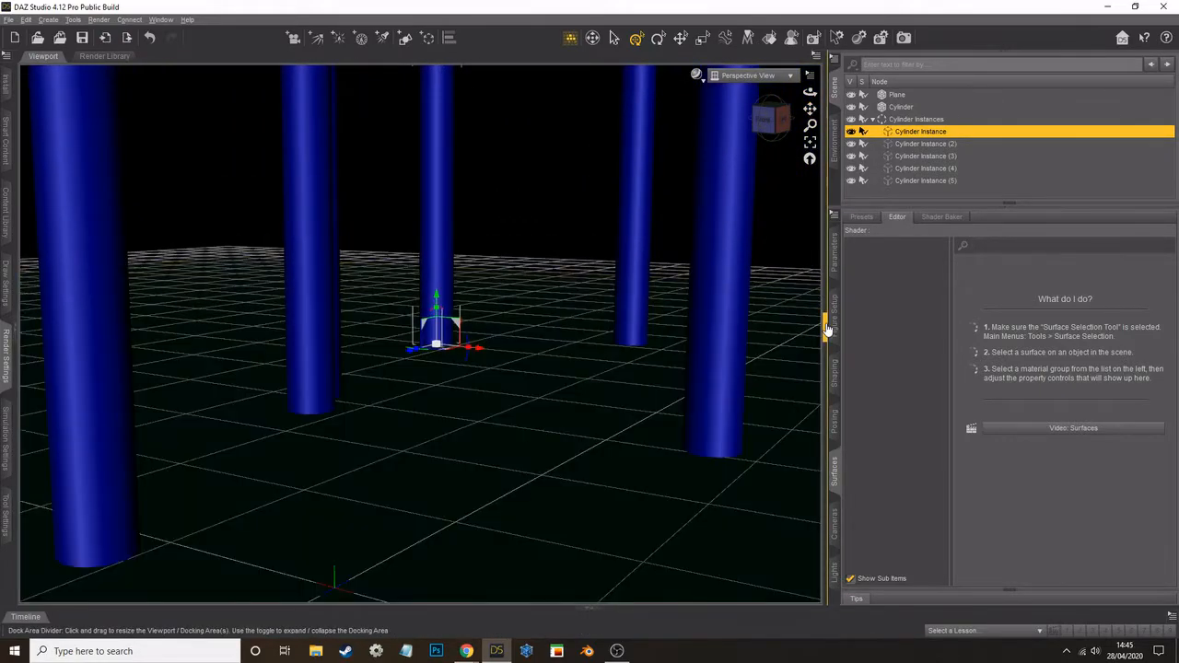
{"action": "left_click", "coordinate": [827, 329]}
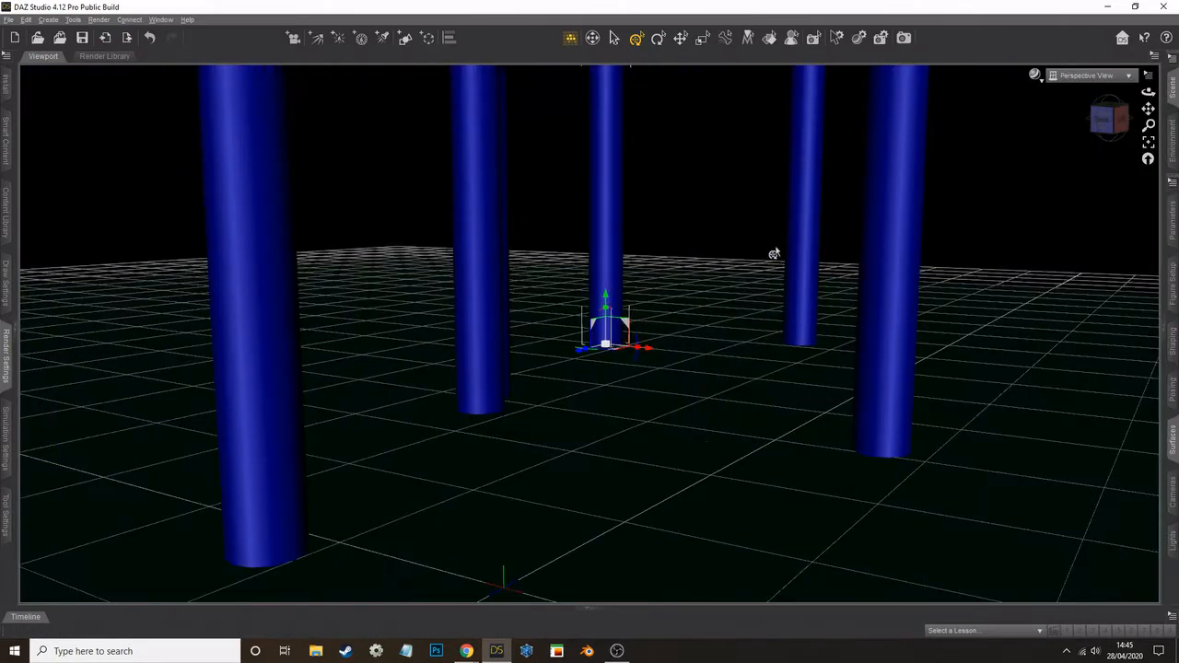
{"action": "left_click", "coordinate": [48, 19]}
{"action": "left_click", "coordinate": [72, 44]}
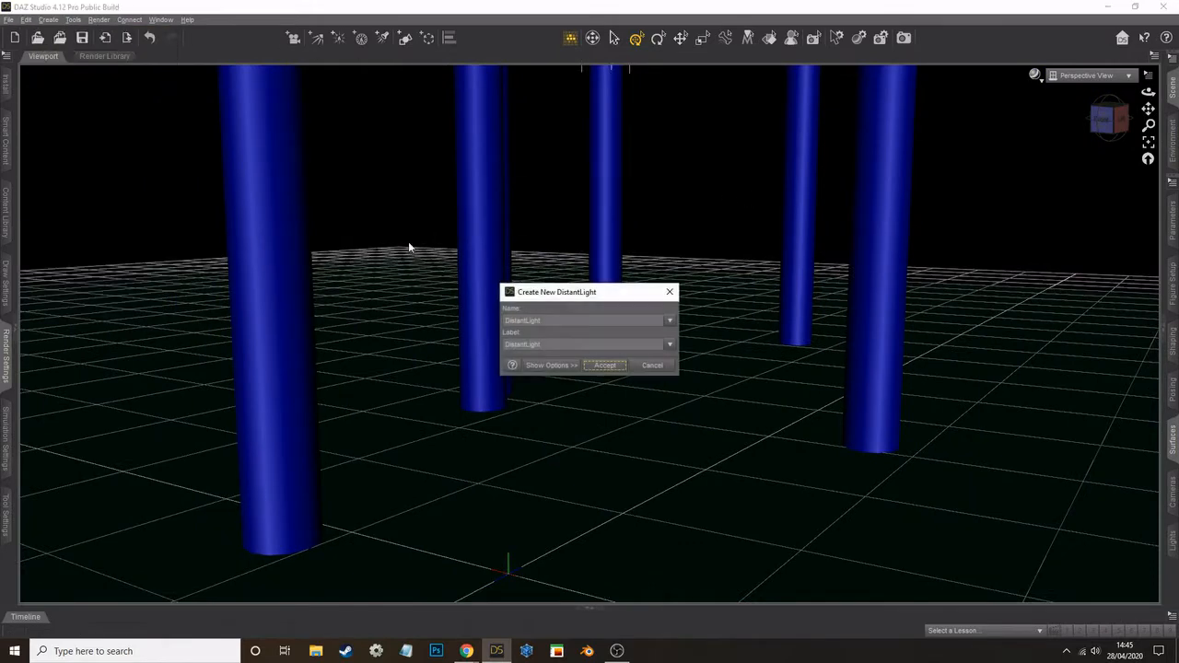
{"action": "left_click", "coordinate": [614, 369]}
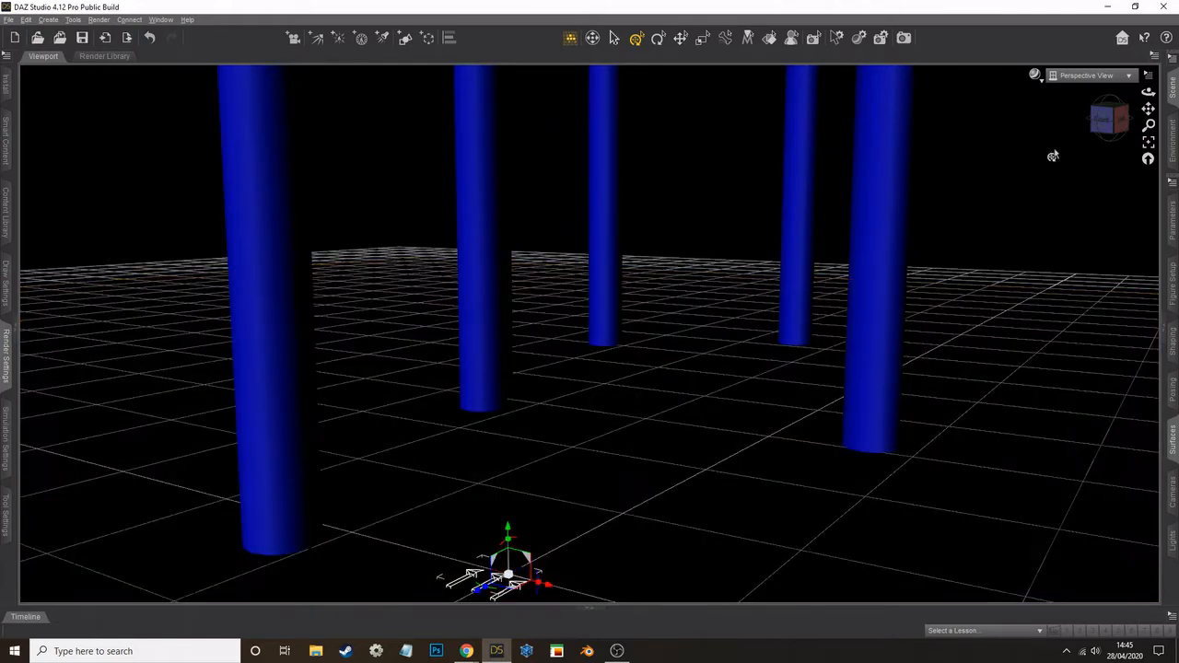
Step: Bring up the distant light's parameters and examine its intensity and shadow settings
{"action": "left_click", "coordinate": [1173, 89]}
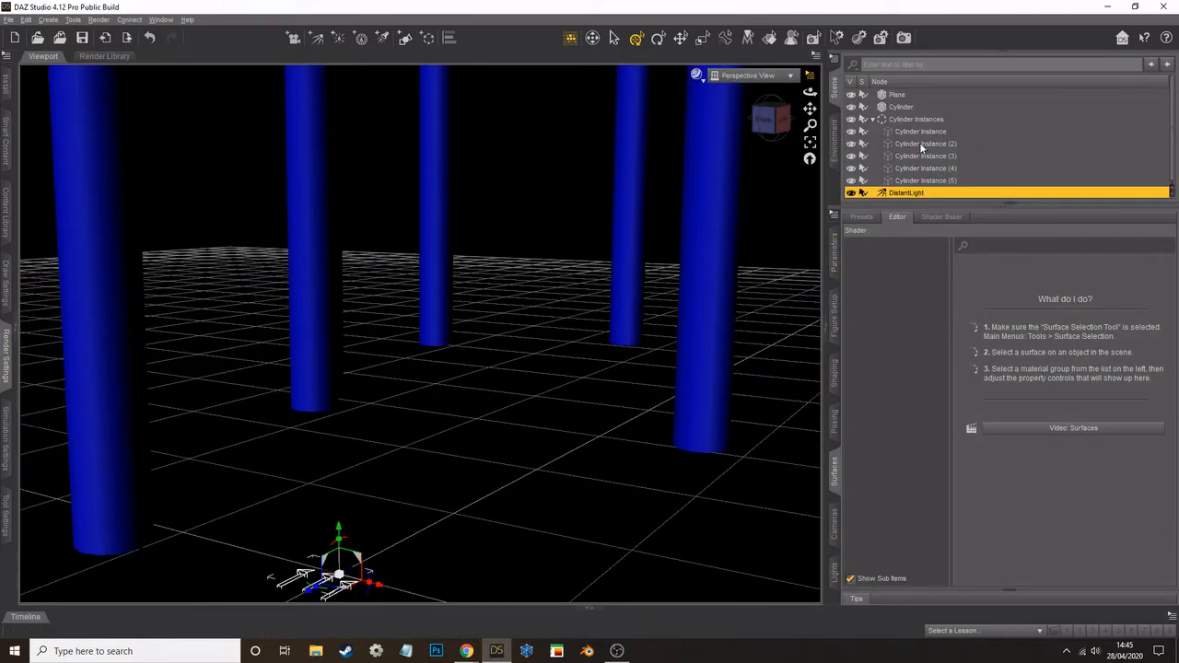
{"action": "left_click", "coordinate": [833, 262]}
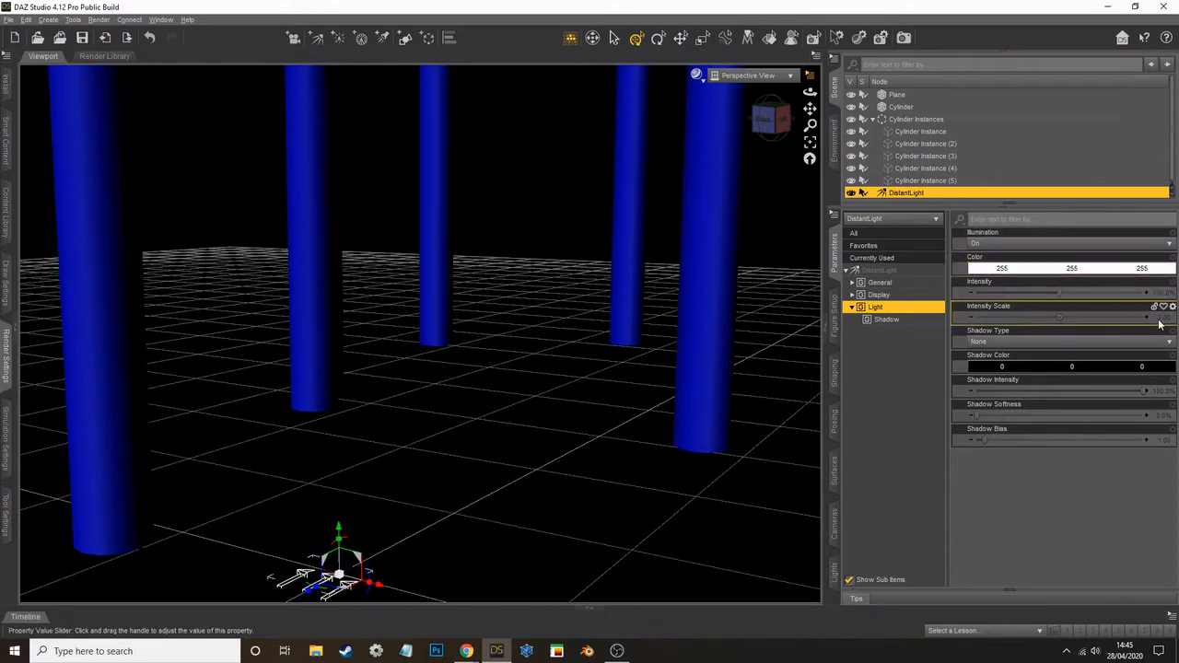
{"action": "mouse_move", "coordinate": [1159, 323]}
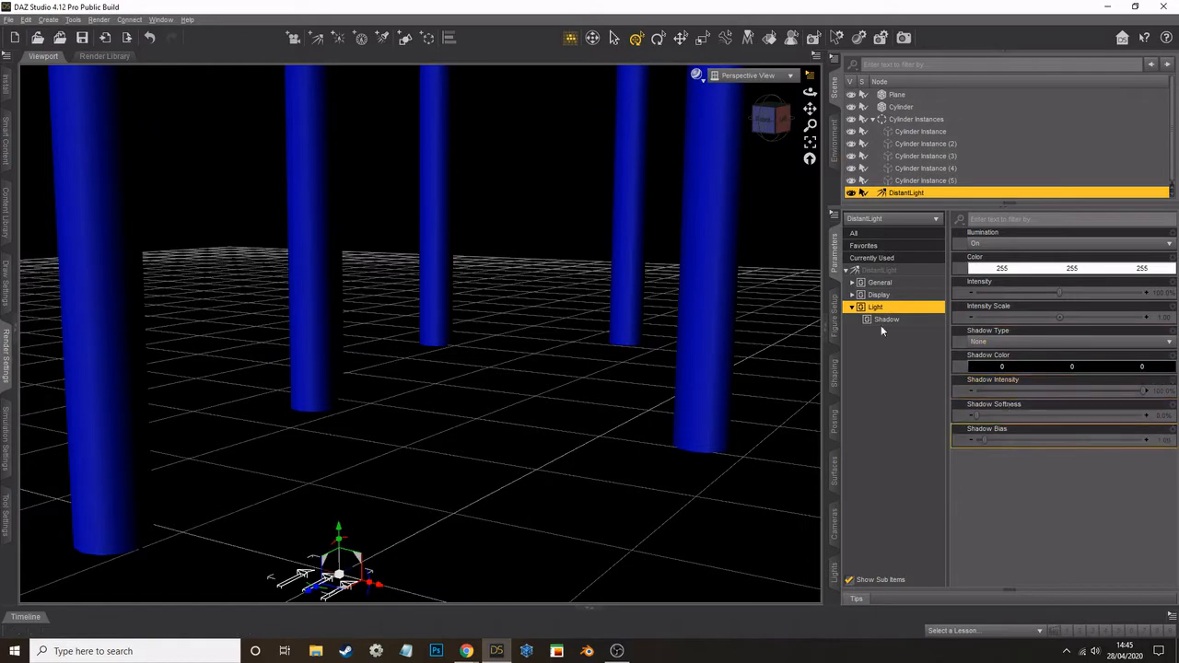
Step: Render the columns with the distant light at its default aim and close the render without saving it
{"action": "left_click", "coordinate": [99, 19]}
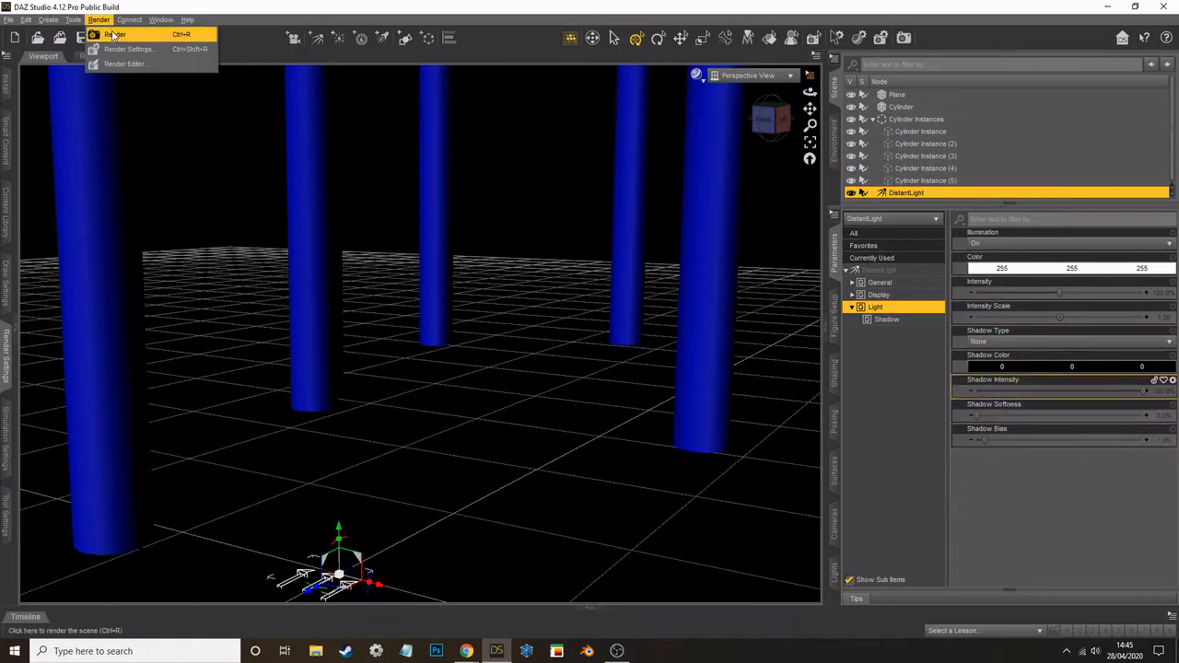
{"action": "left_click", "coordinate": [118, 33]}
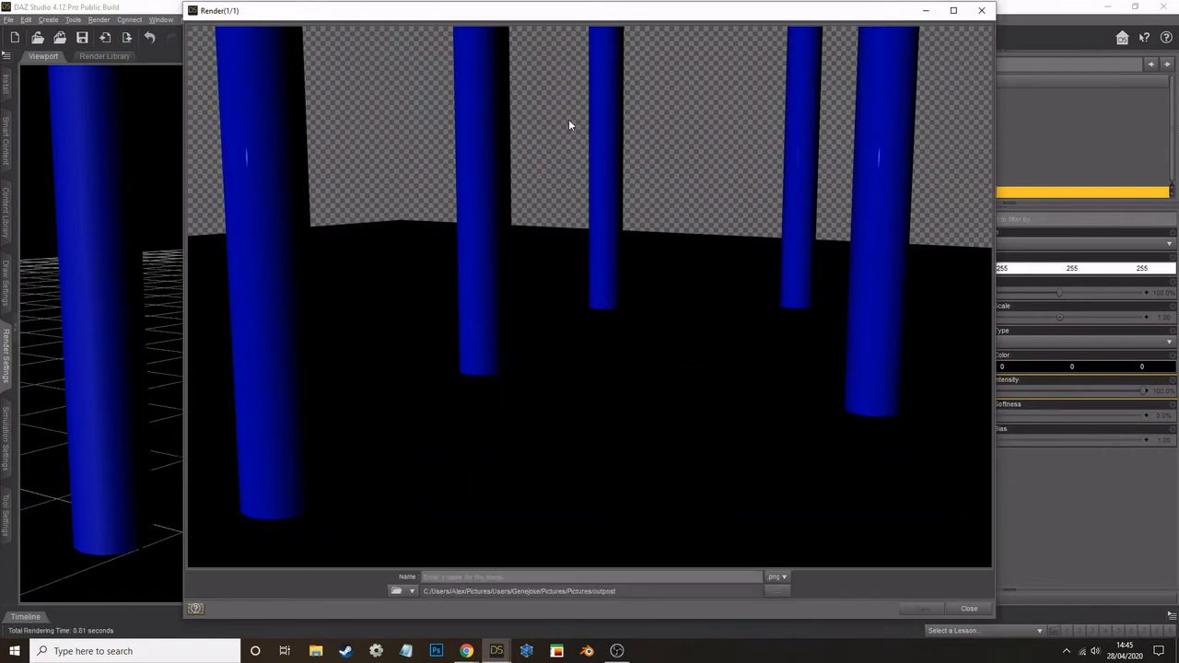
{"action": "left_click", "coordinate": [981, 10]}
Step: Look through the distant light, orbit it so it aims diagonally down at the plane, and return to Perspective View
{"action": "left_click", "coordinate": [742, 77]}
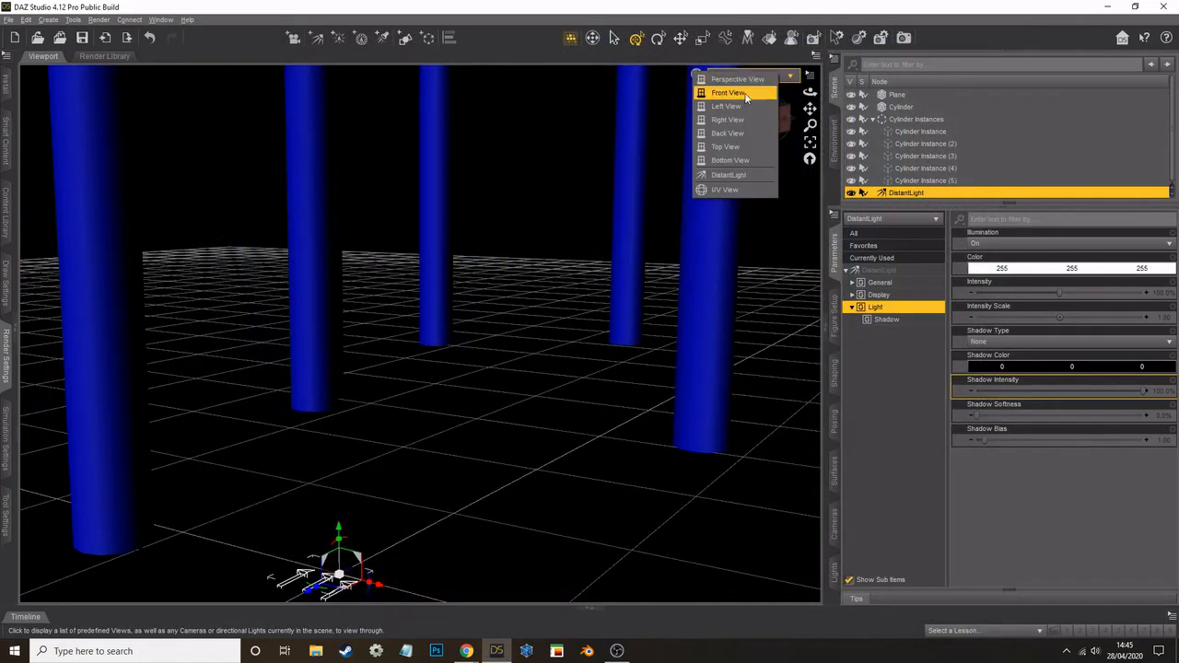
{"action": "left_click", "coordinate": [746, 181]}
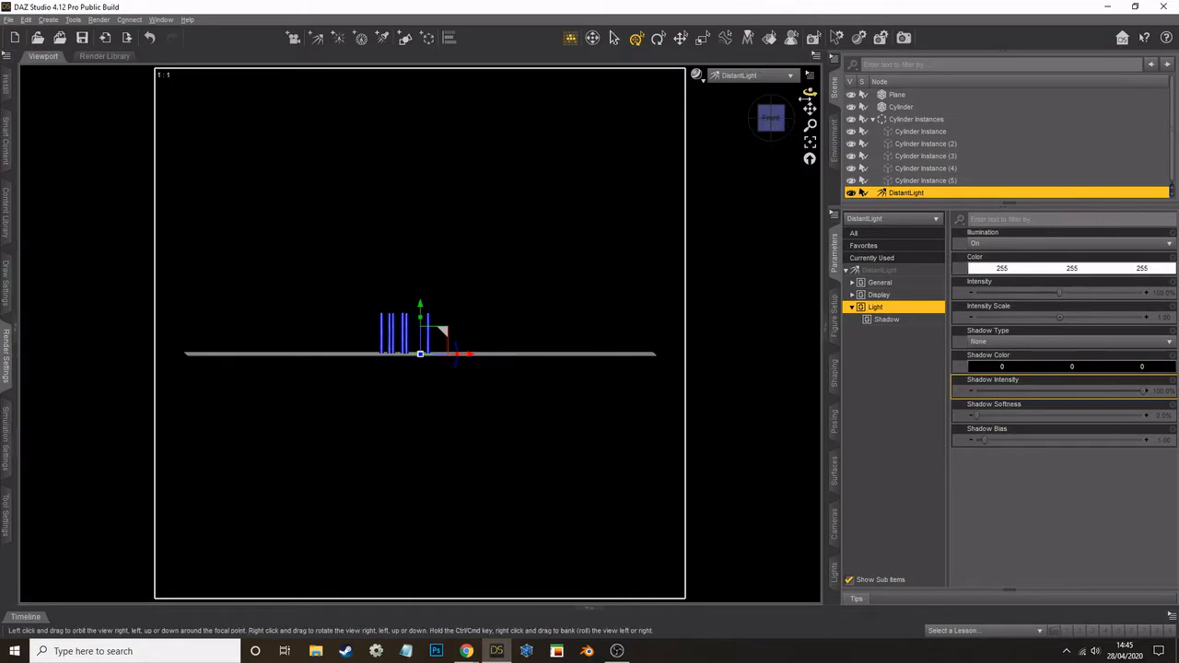
{"action": "left_click_drag", "start_coordinate": [810, 91], "coordinate": [767, 83]}
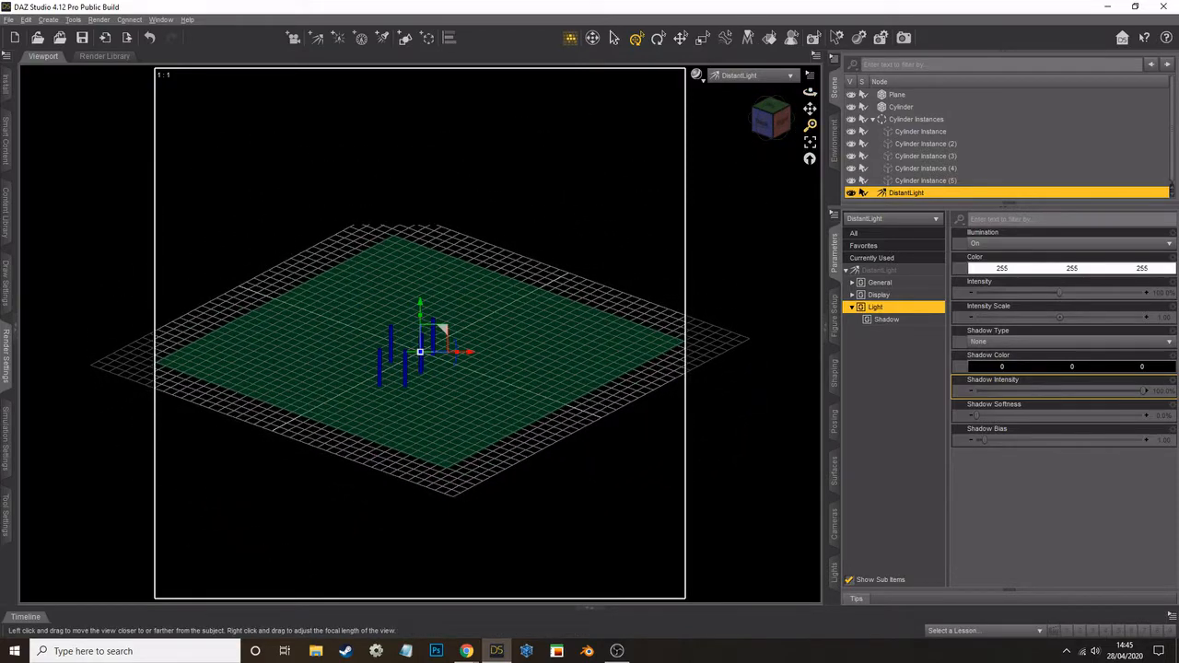
{"action": "left_click_drag", "start_coordinate": [810, 91], "coordinate": [776, 85]}
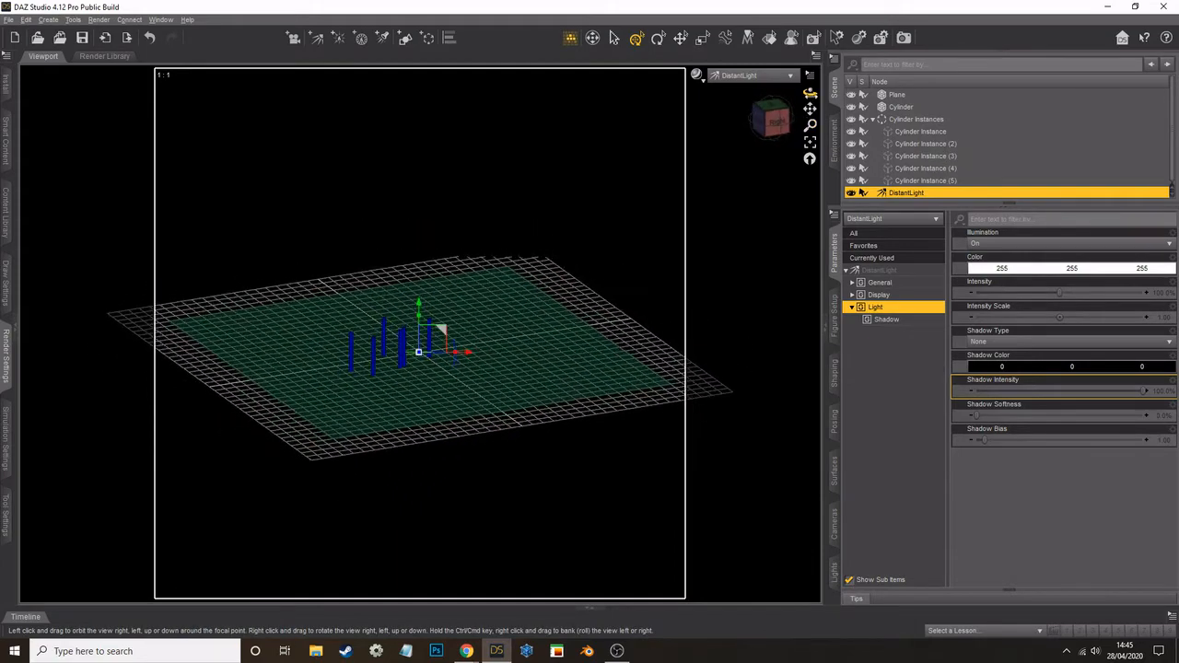
{"action": "left_click", "coordinate": [775, 81]}
{"action": "left_click", "coordinate": [771, 89]}
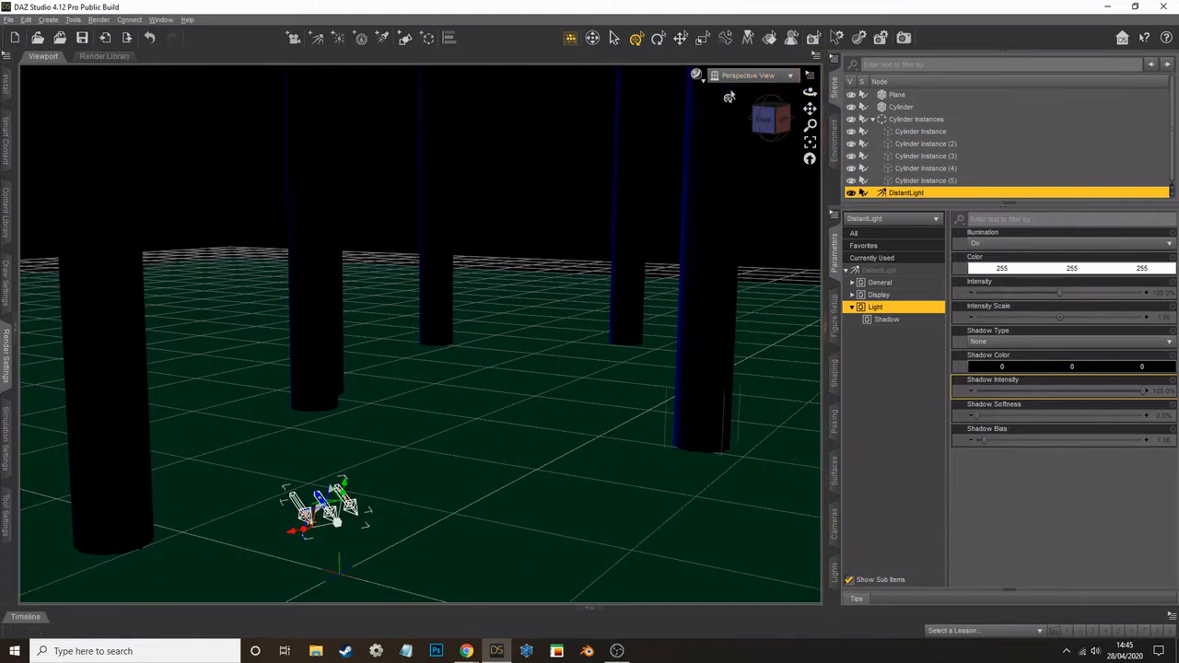
Step: Render the scene with the re-aimed distant light and close the render without saving it
{"action": "left_click", "coordinate": [753, 79]}
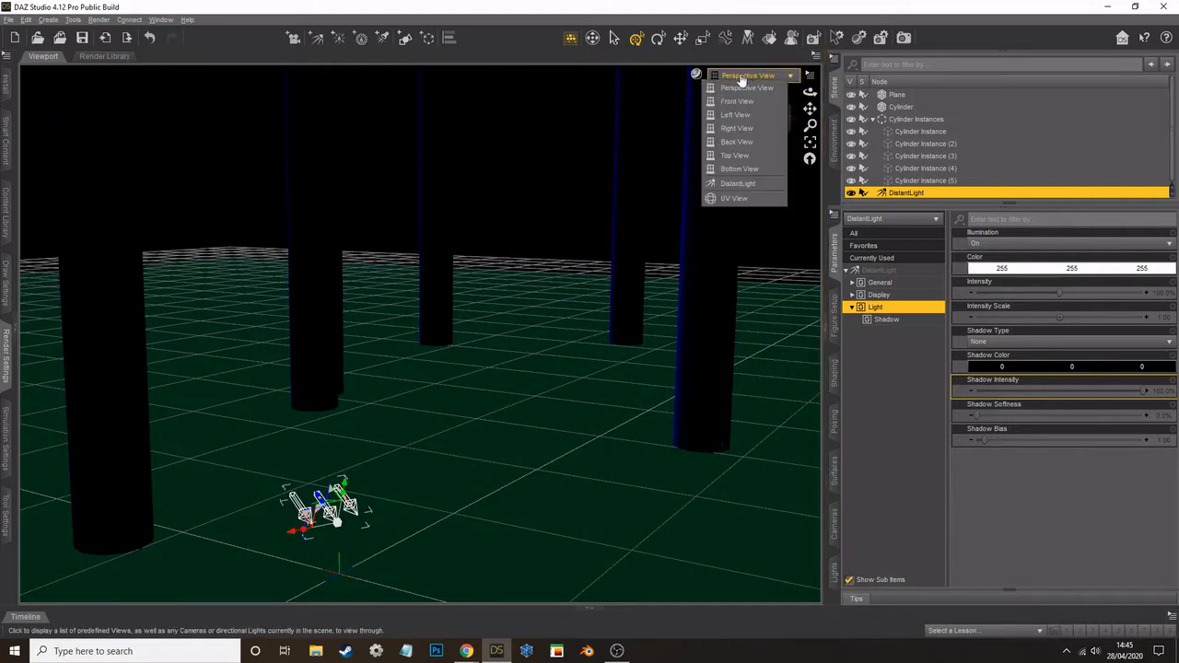
{"action": "left_click", "coordinate": [98, 20]}
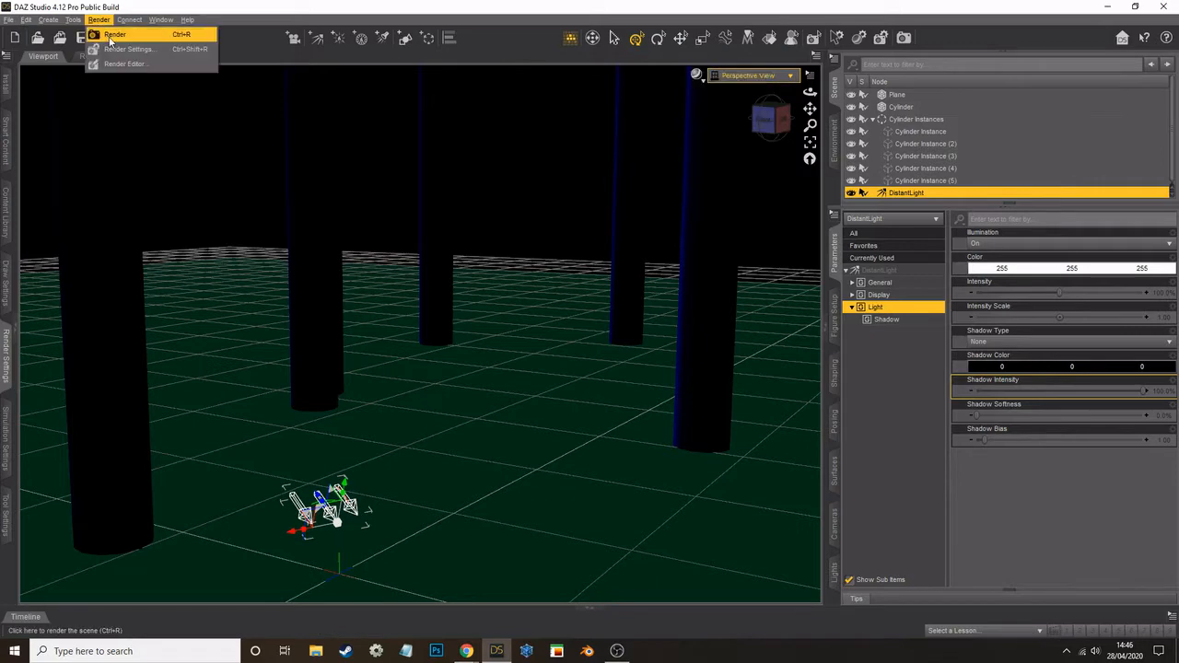
{"action": "left_click", "coordinate": [116, 34]}
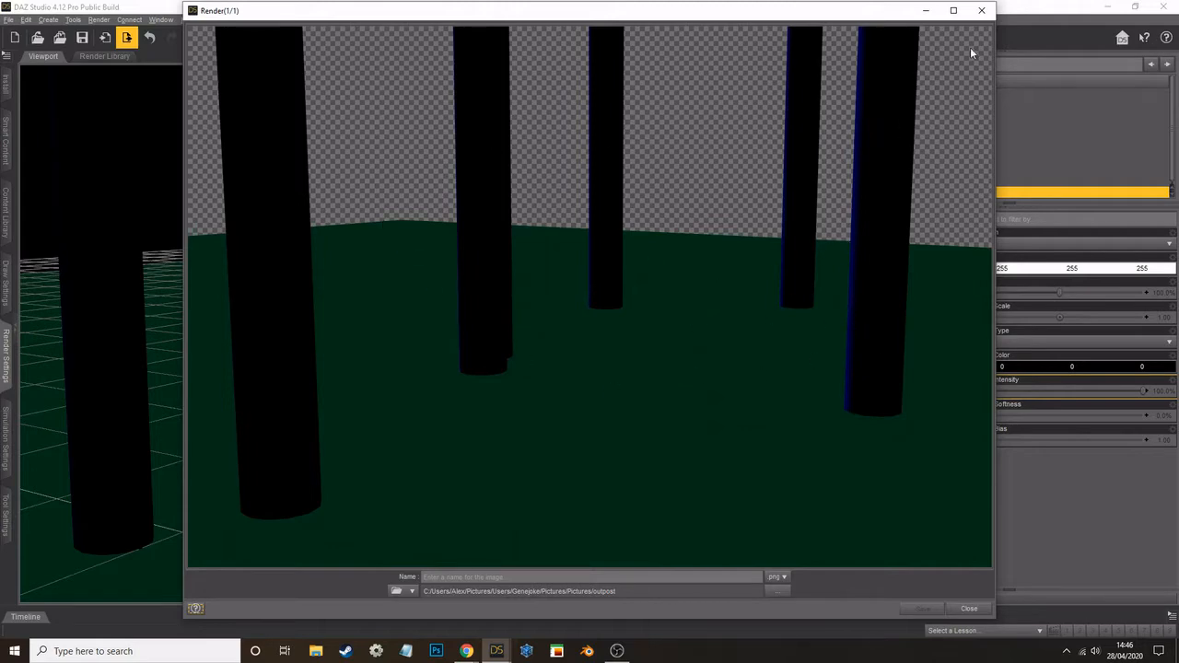
{"action": "left_click", "coordinate": [982, 10]}
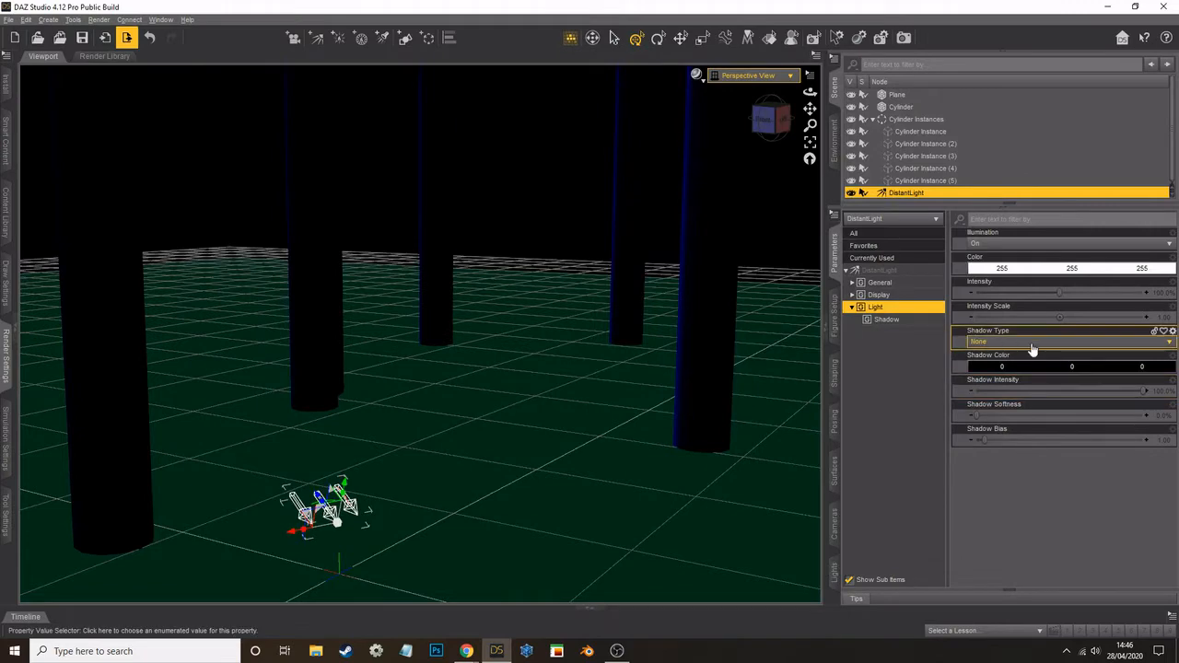
Step: Set the distant light's shadow type to Raytraced (Software Only), test it with a render and close the render without saving it
{"action": "left_click", "coordinate": [1030, 342]}
{"action": "left_click", "coordinate": [1029, 380]}
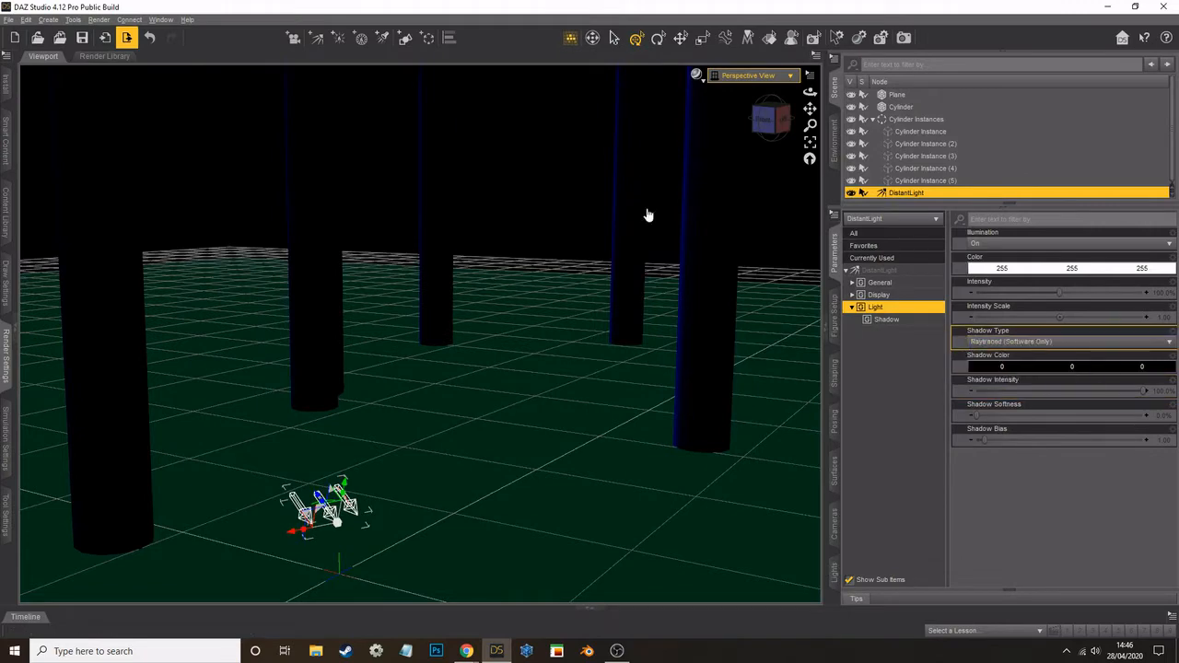
{"action": "left_click", "coordinate": [99, 20]}
{"action": "left_click", "coordinate": [114, 46]}
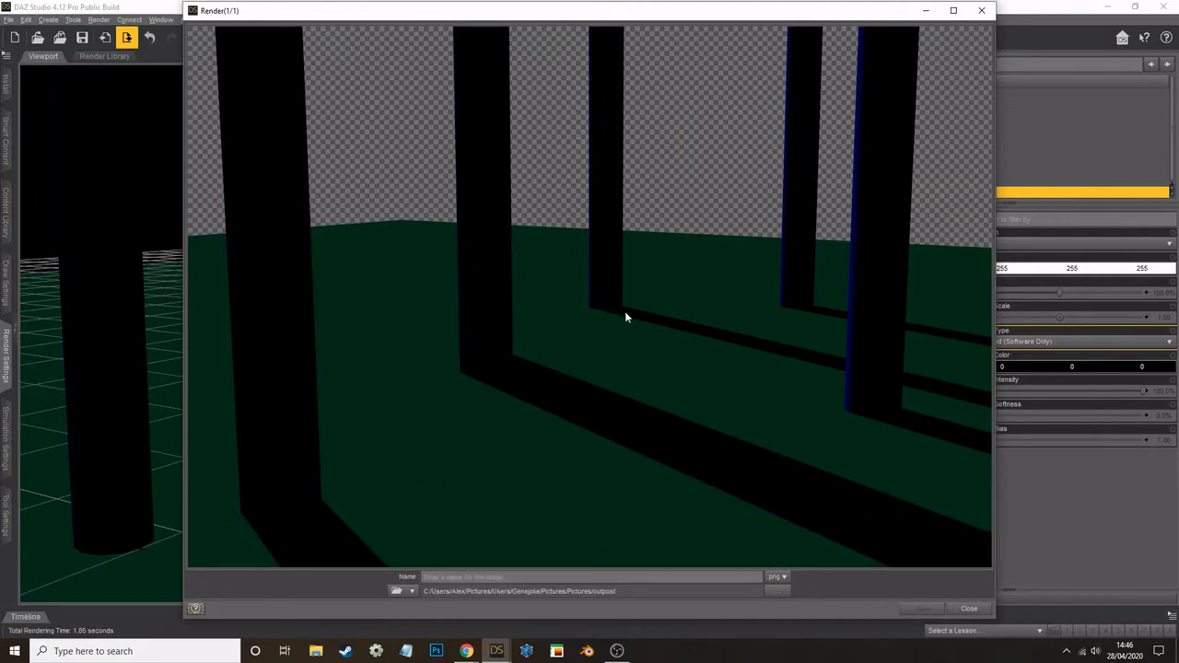
{"action": "left_click", "coordinate": [982, 11]}
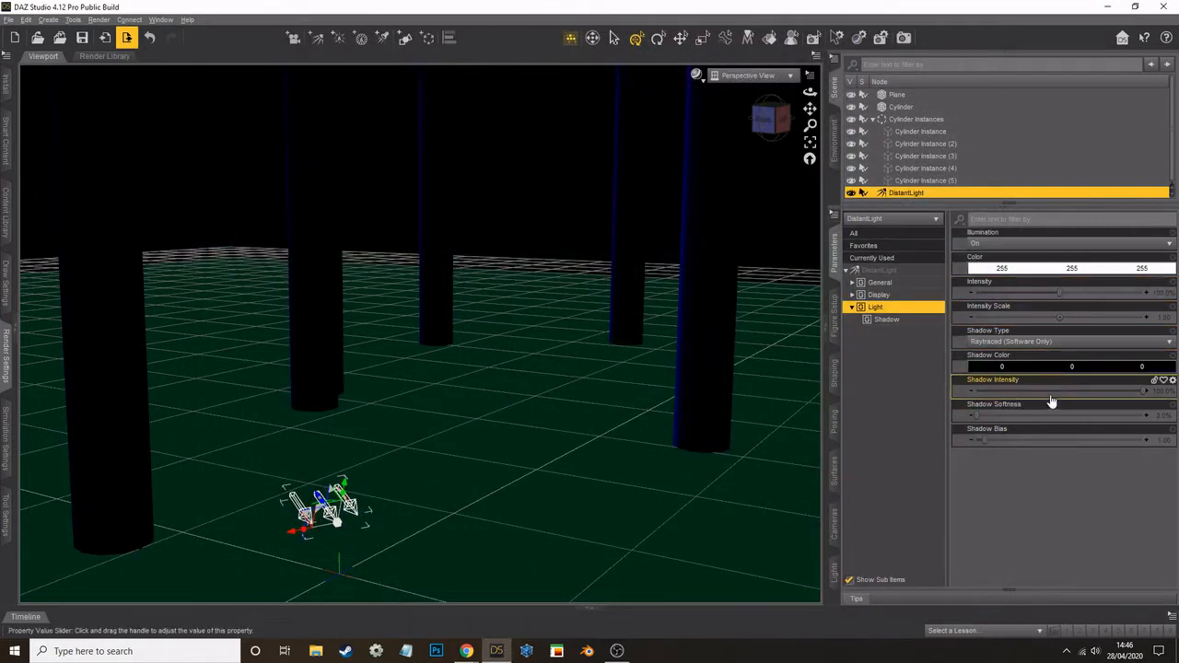
Step: Lower the distant light's shadow intensity to about 42% and render the scene again
{"action": "left_click_drag", "start_coordinate": [1102, 391], "coordinate": [1047, 391]}
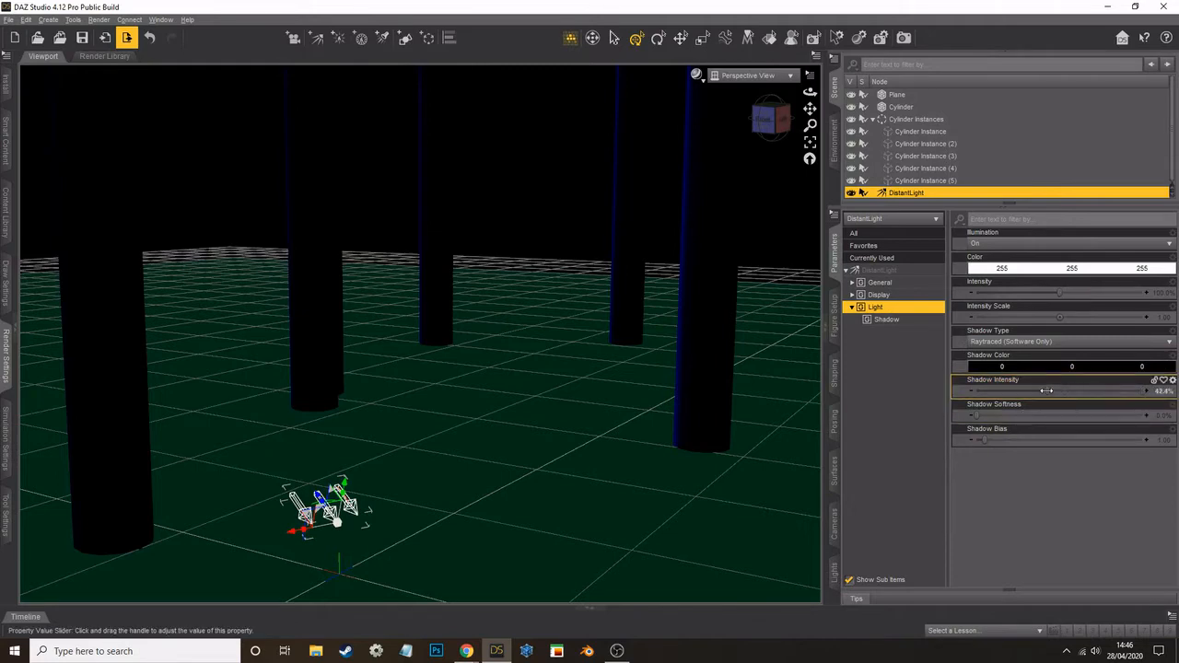
{"action": "left_click", "coordinate": [100, 19]}
{"action": "left_click", "coordinate": [115, 30]}
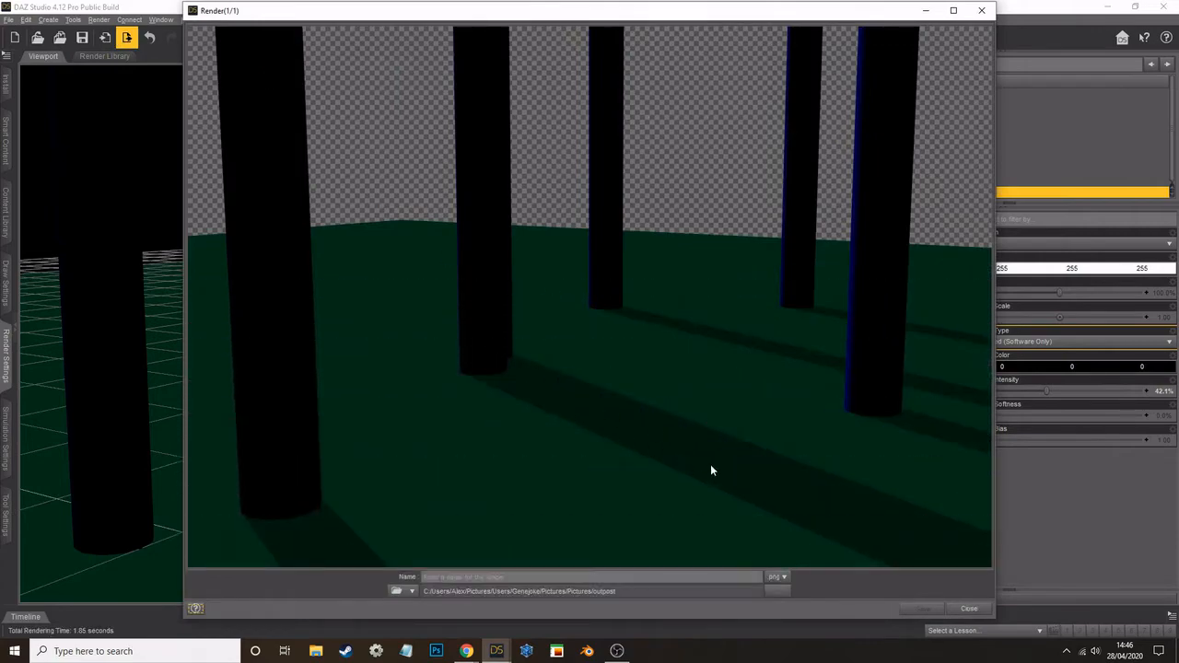
Step: Set the distant light's shadow softness to about 30%, test it with a render and close the render without saving it
{"action": "left_click", "coordinate": [983, 12]}
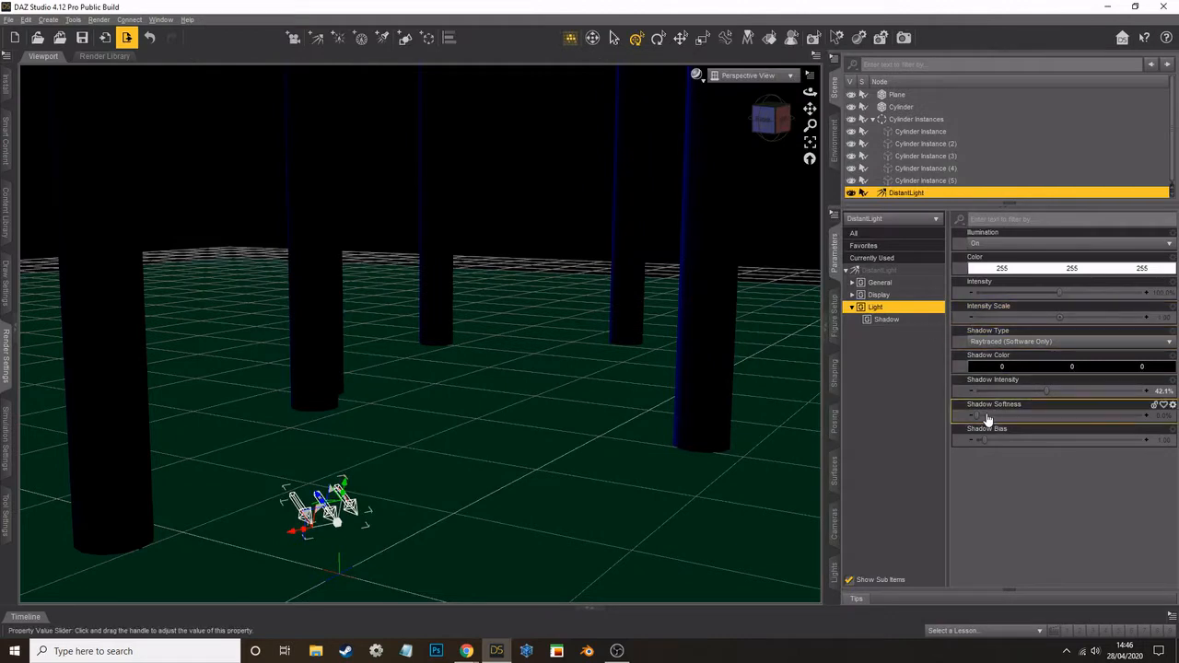
{"action": "left_click_drag", "start_coordinate": [987, 418], "coordinate": [1021, 414]}
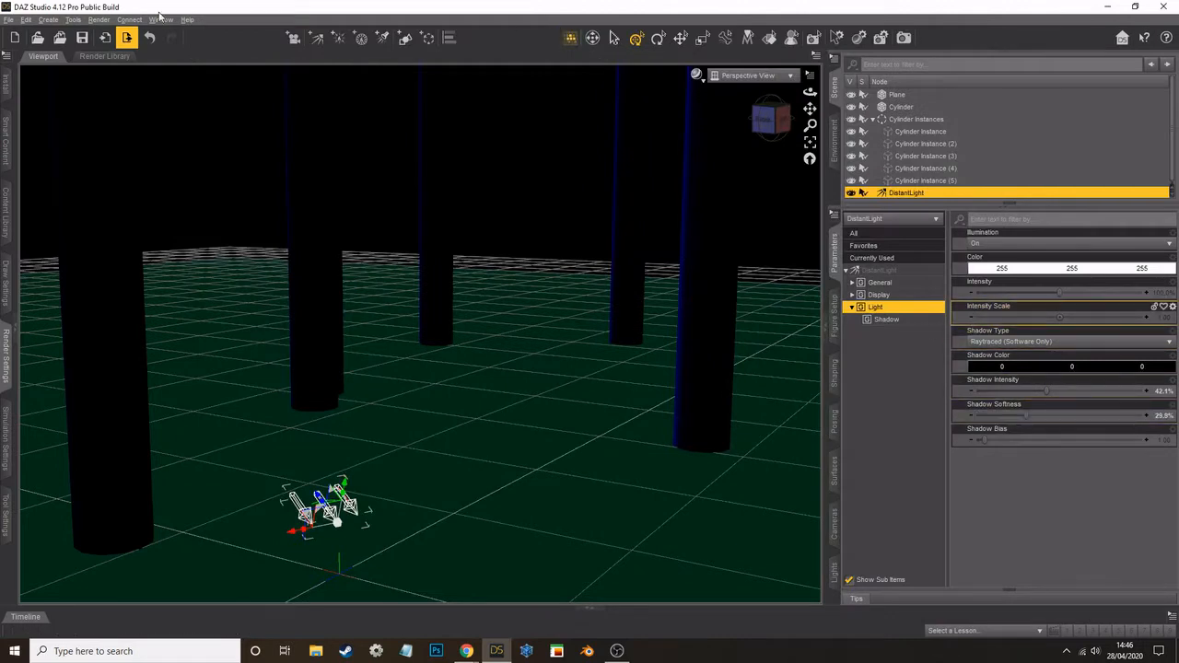
{"action": "left_click", "coordinate": [99, 20]}
{"action": "left_click", "coordinate": [99, 20]}
{"action": "left_click", "coordinate": [99, 20]}
{"action": "left_click", "coordinate": [164, 35]}
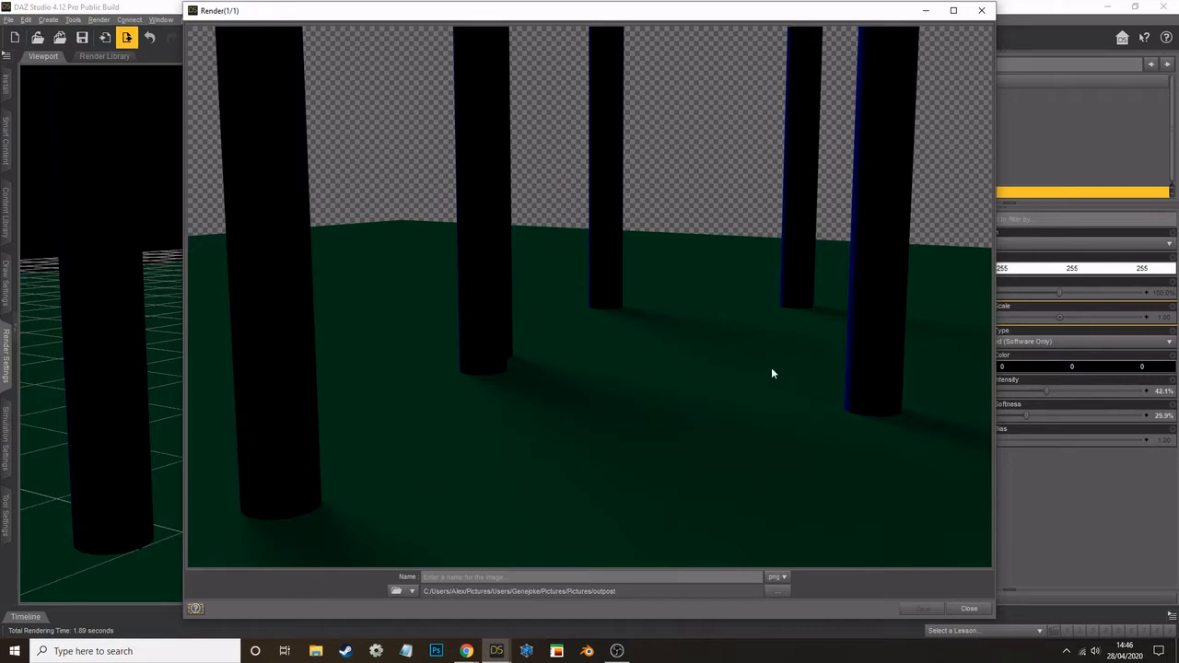
{"action": "left_click", "coordinate": [981, 10]}
Step: Raise the distant light's shadow bias to about 2.81, render the scene and close the render unsaved
{"action": "left_click", "coordinate": [1003, 440]}
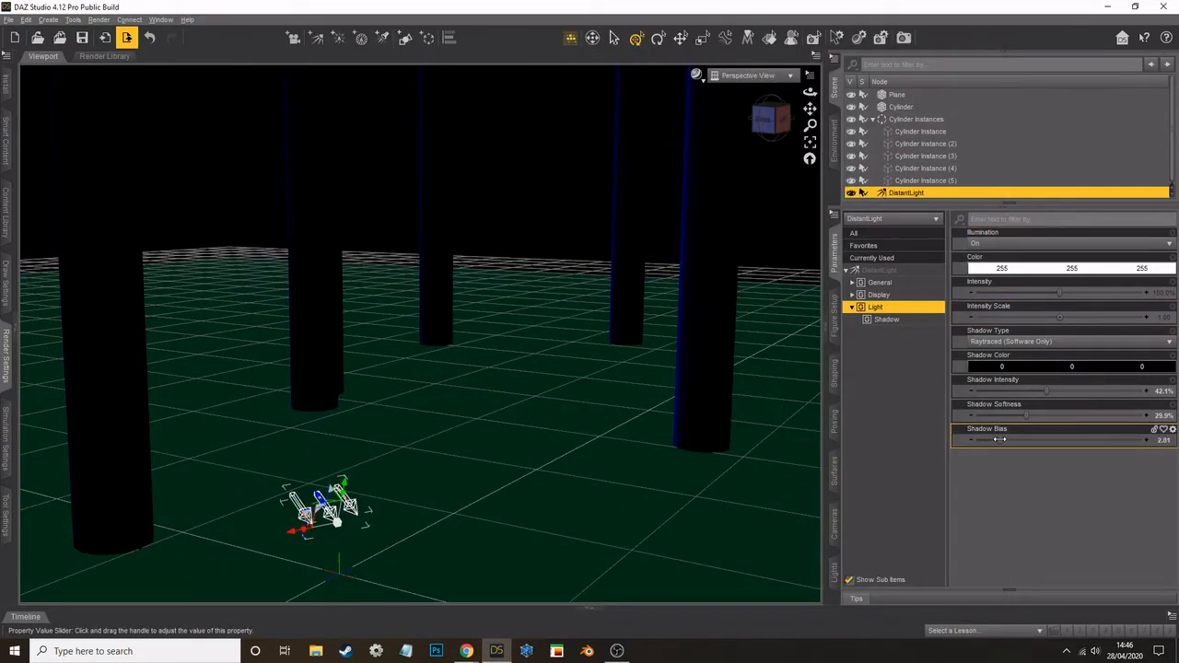
{"action": "left_click", "coordinate": [99, 19]}
{"action": "left_click", "coordinate": [112, 35]}
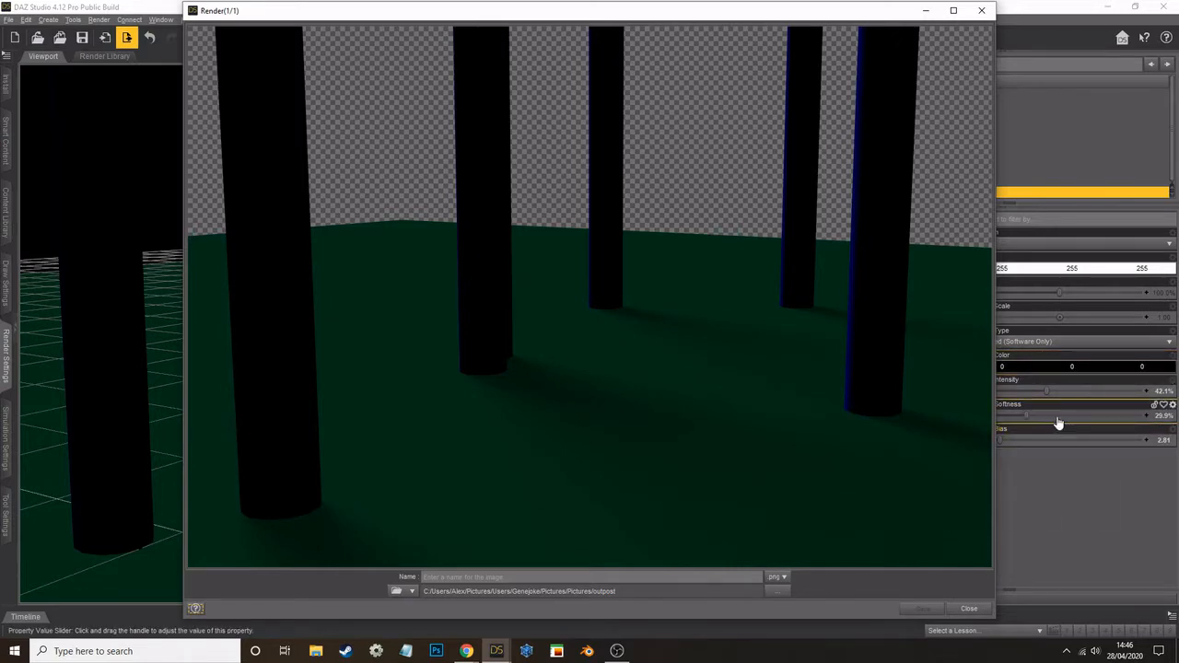
{"action": "left_click", "coordinate": [968, 609]}
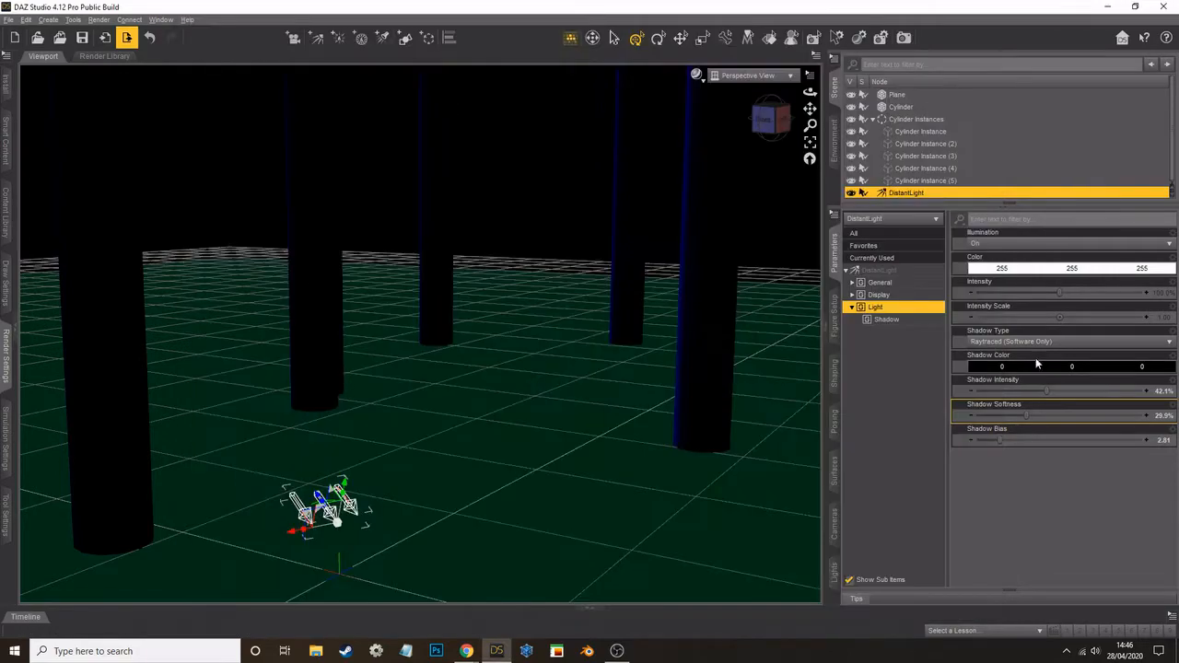
Step: Switch the distant light's shadow type to Deep Shadow Map, render the scene and close the render without saving it
{"action": "left_click", "coordinate": [1023, 343]}
{"action": "left_click", "coordinate": [1004, 363]}
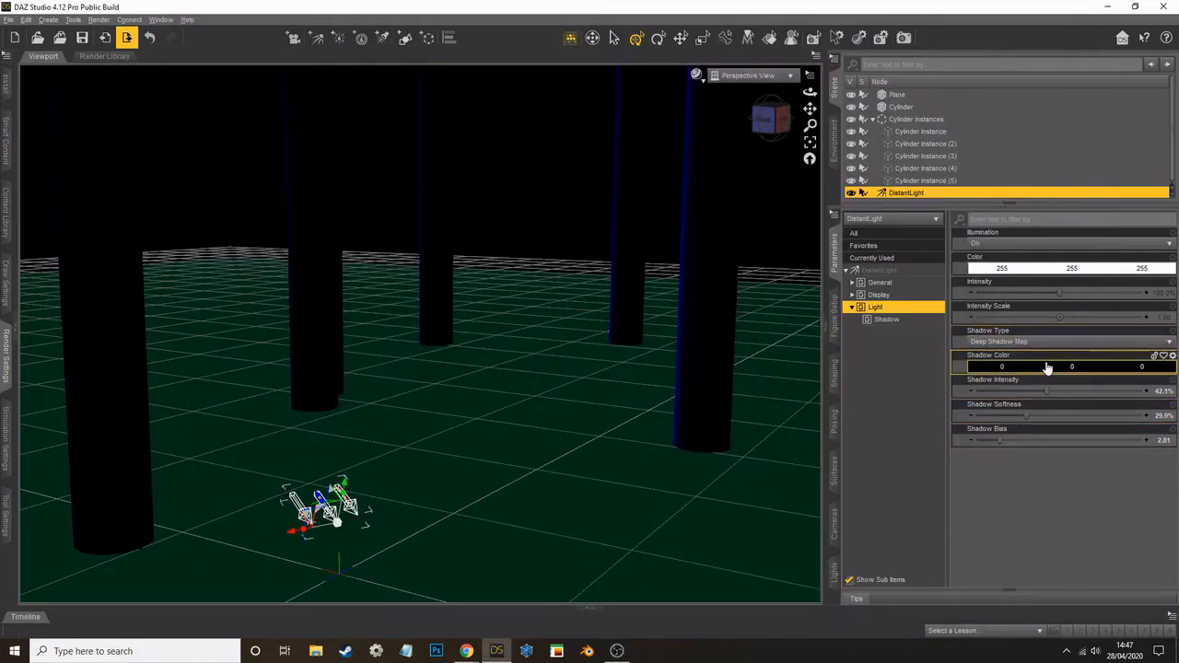
{"action": "left_click", "coordinate": [98, 20]}
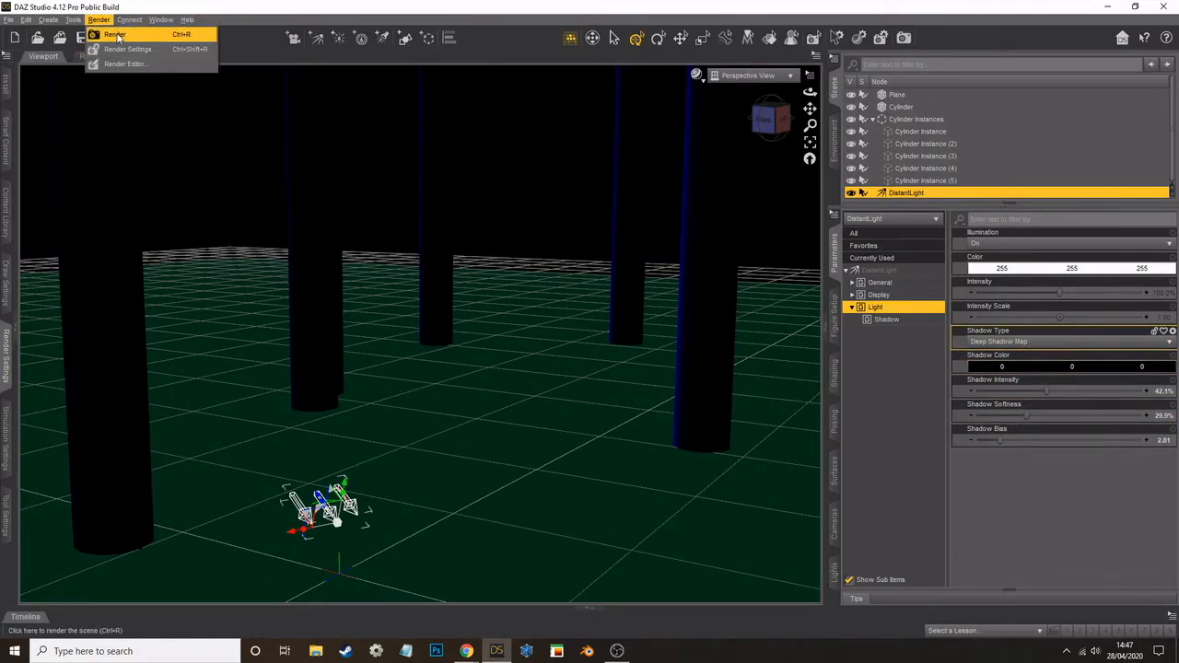
{"action": "left_click", "coordinate": [113, 35]}
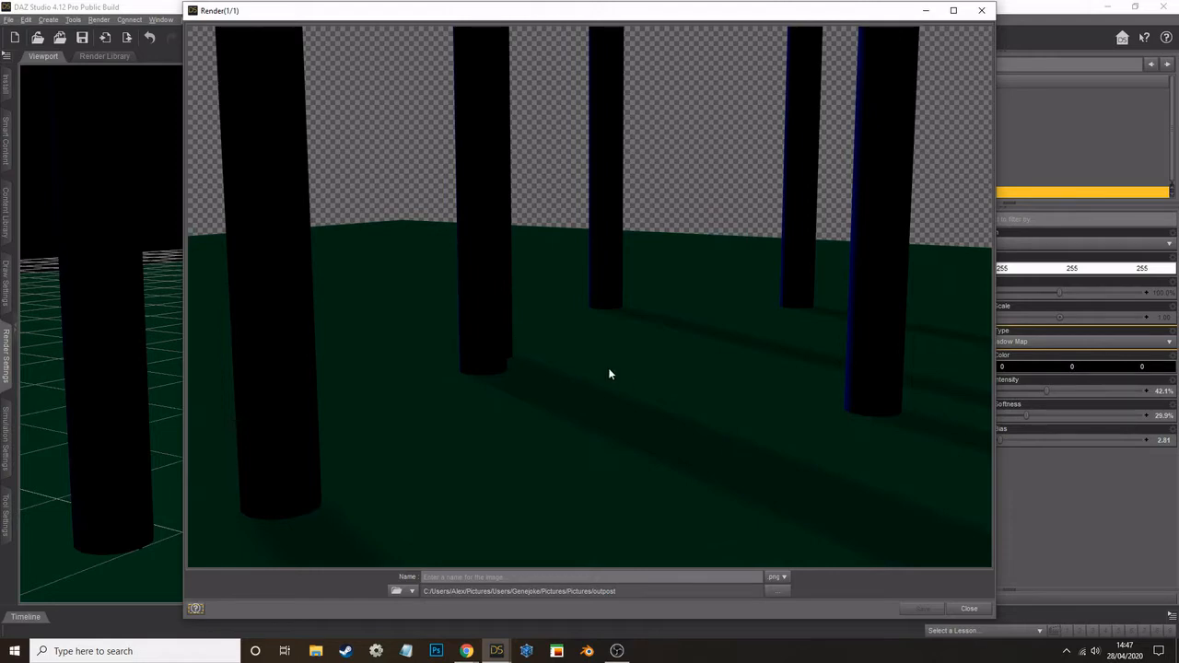
{"action": "left_click", "coordinate": [982, 13]}
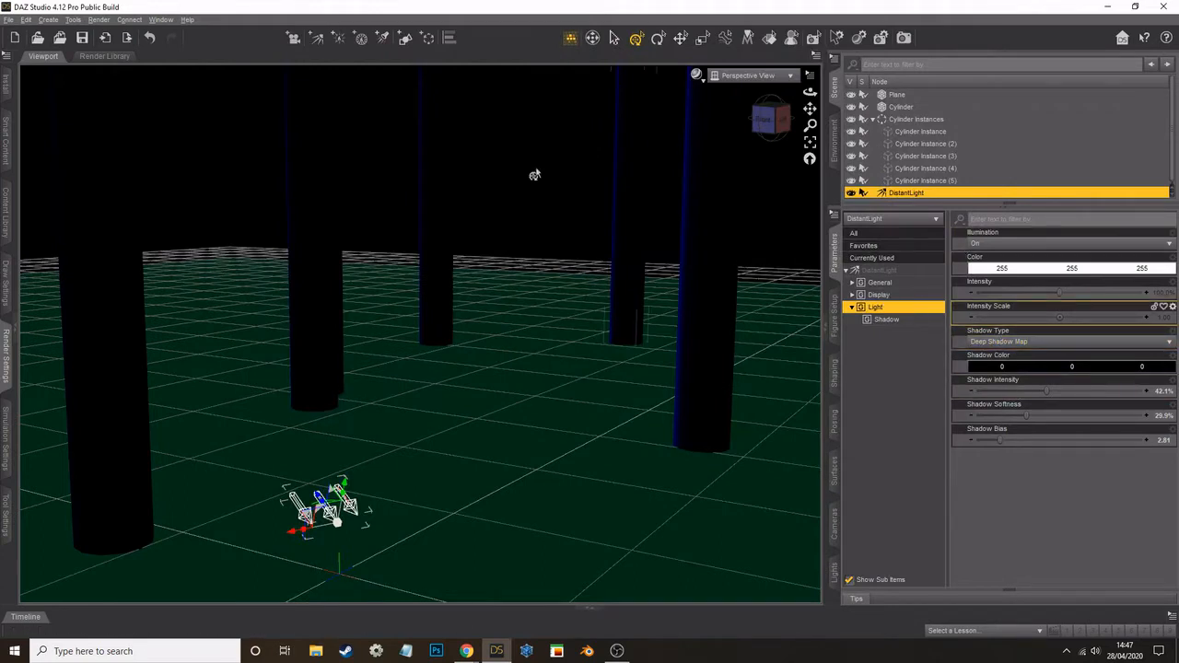
Step: Create a new spotlight with default settings and delete the distant light from the scene
{"action": "left_click", "coordinate": [46, 19]}
{"action": "left_click", "coordinate": [77, 68]}
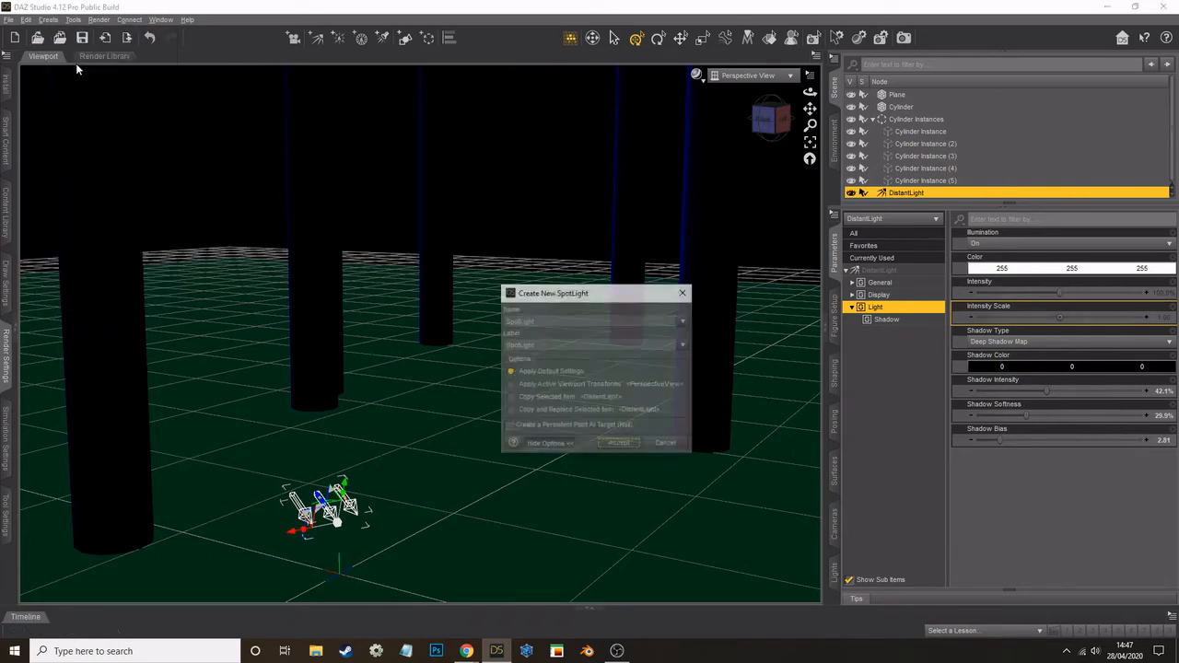
{"action": "left_click", "coordinate": [618, 442]}
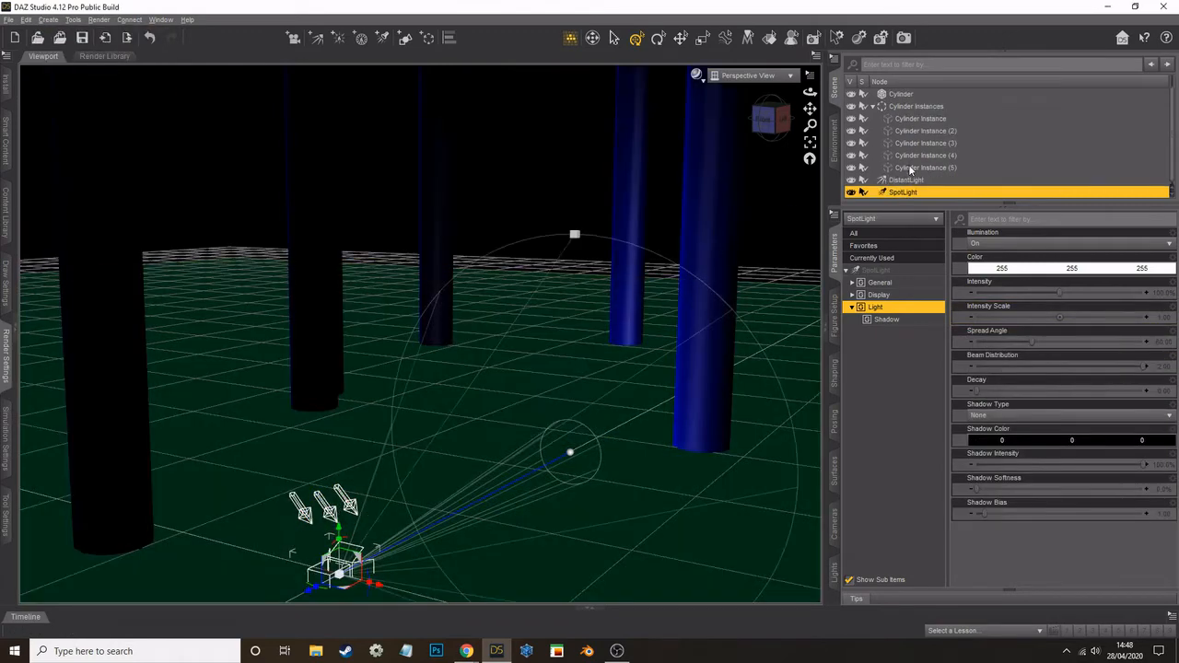
{"action": "left_click", "coordinate": [913, 181]}
{"action": "key", "text": "Delete"}
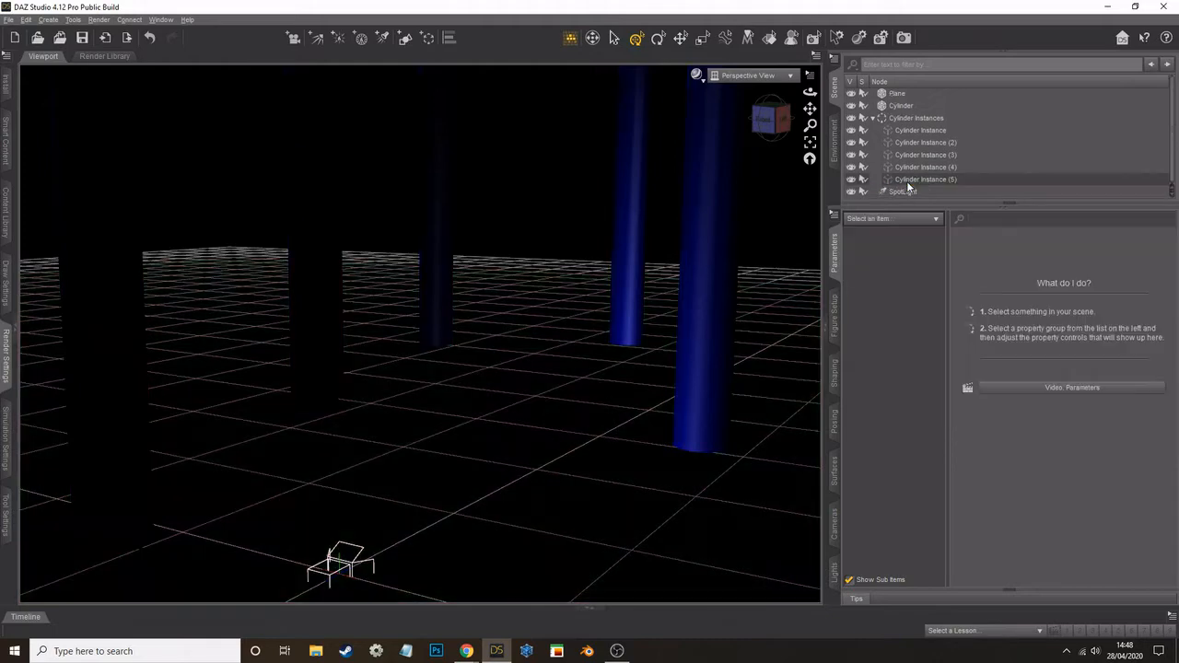
Step: Look through the spotlight, raise it above the plane and orbit it so it aims diagonally down among the columns
{"action": "left_click", "coordinate": [895, 192]}
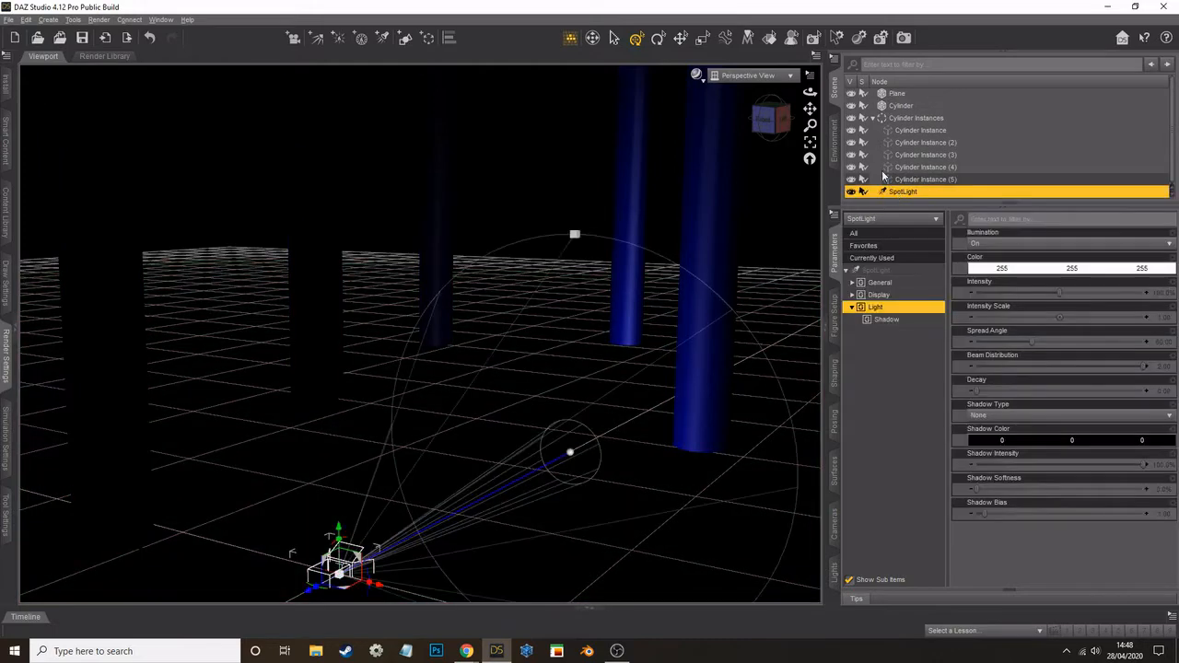
{"action": "left_click", "coordinate": [748, 75]}
{"action": "left_click", "coordinate": [742, 165]}
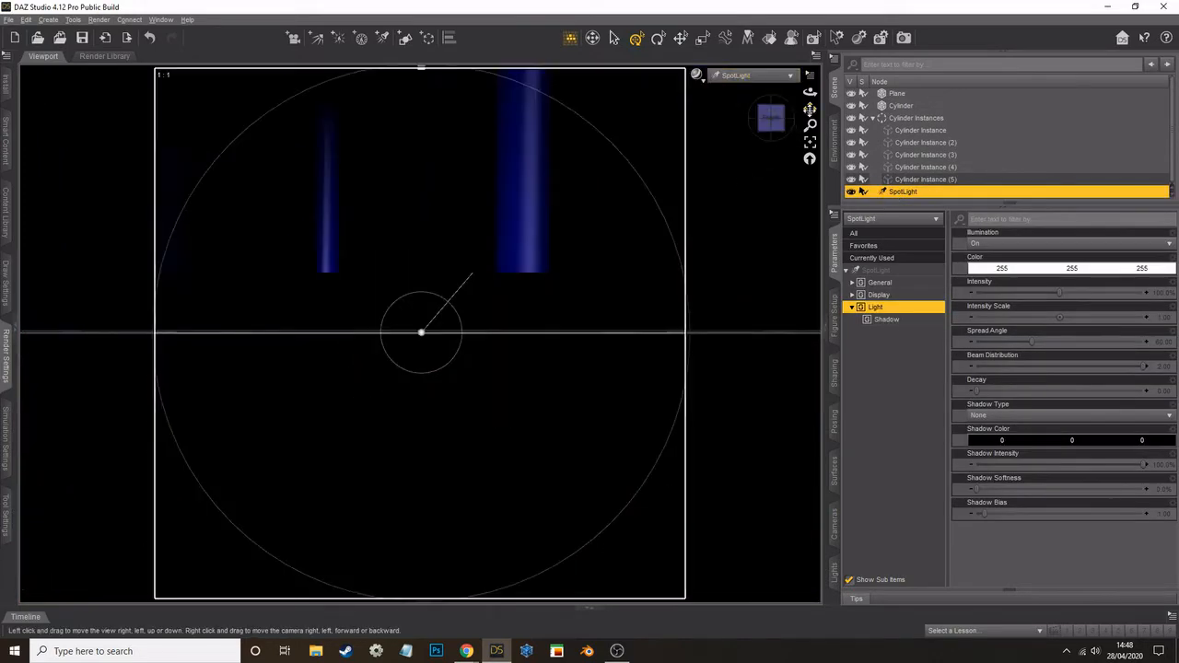
{"action": "left_click_drag", "start_coordinate": [810, 110], "coordinate": [790, 6]}
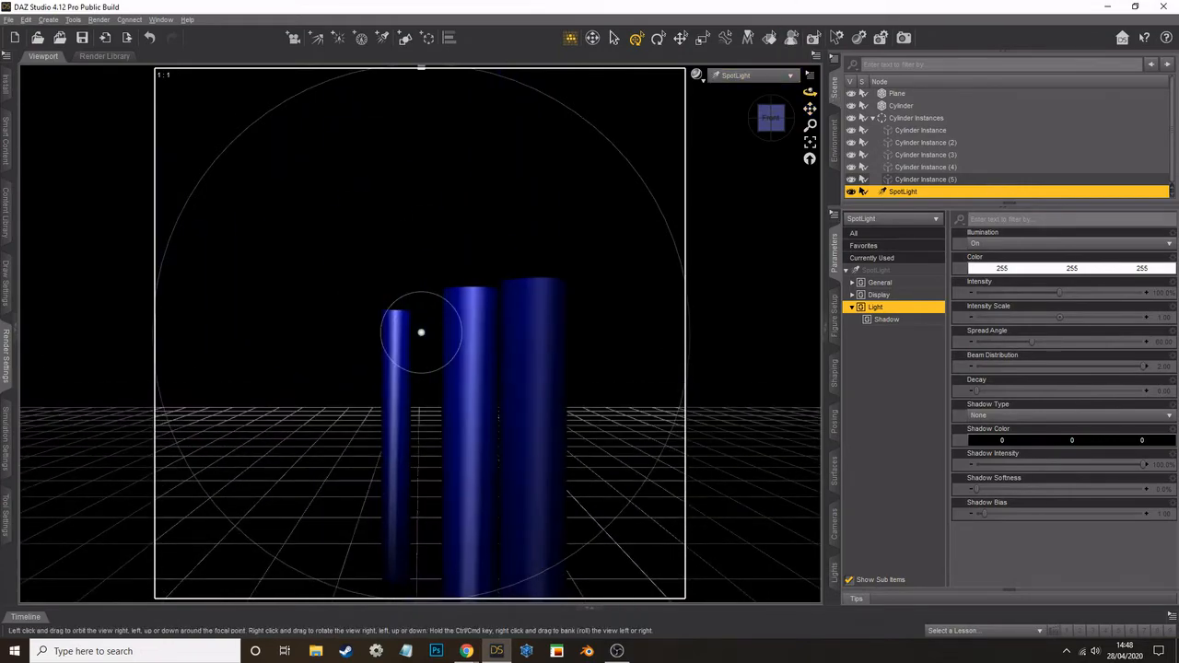
{"action": "left_click_drag", "start_coordinate": [810, 92], "coordinate": [945, 108]}
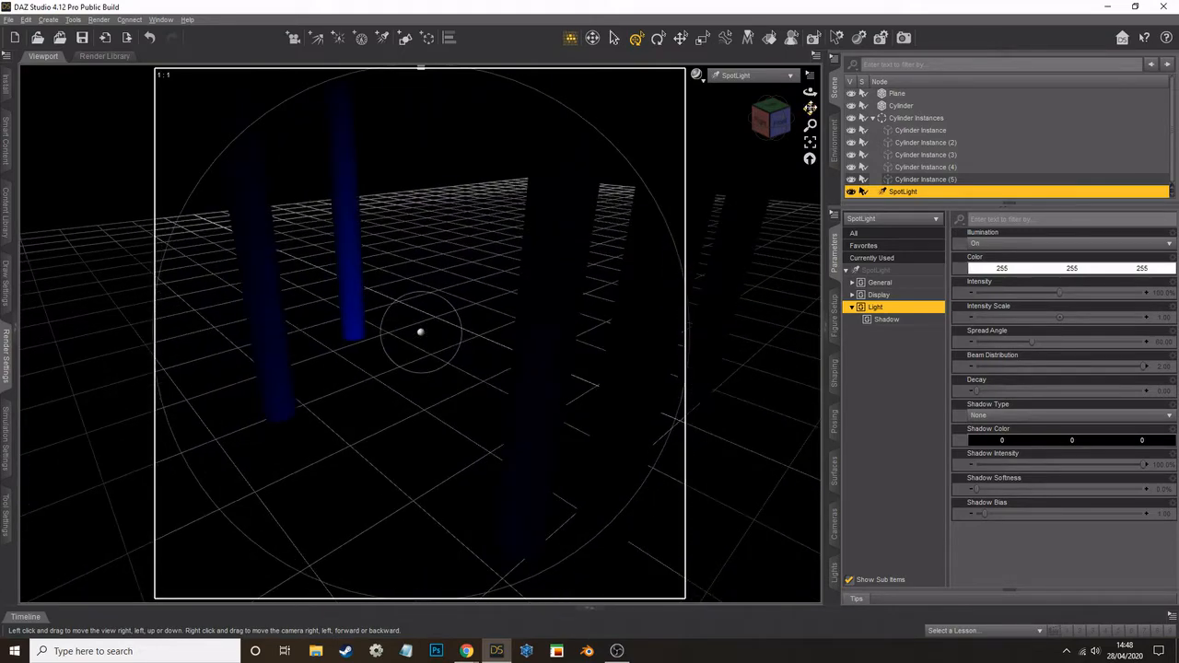
{"action": "left_click_drag", "start_coordinate": [809, 92], "coordinate": [862, 144]}
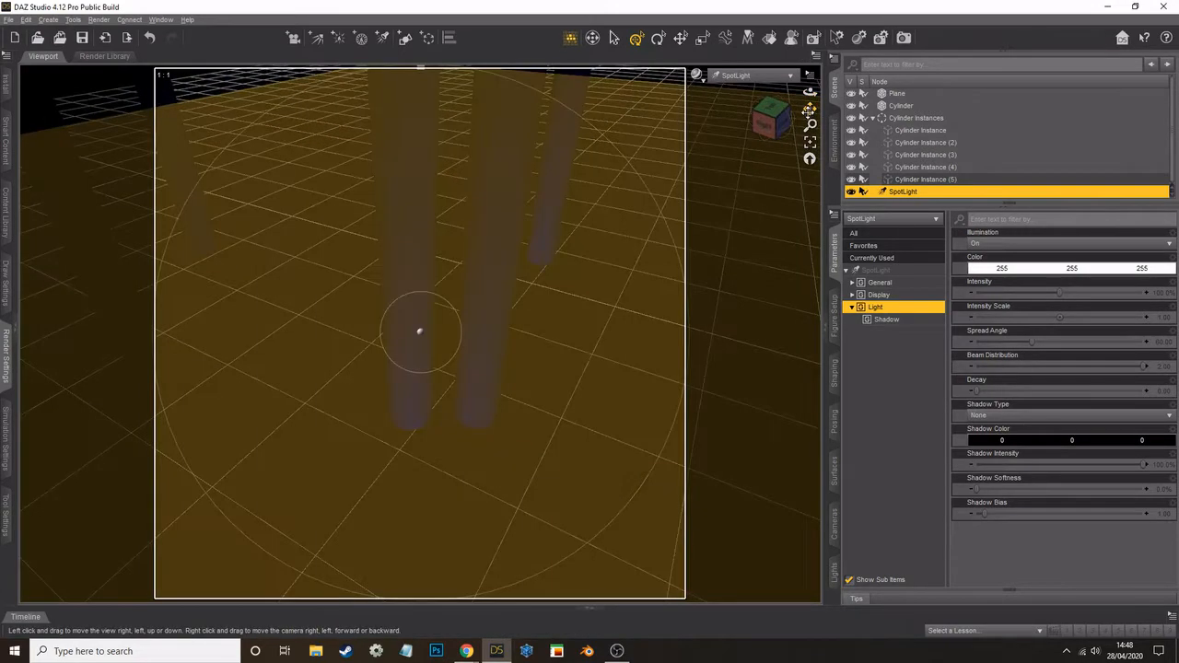
{"action": "left_click_drag", "start_coordinate": [809, 111], "coordinate": [878, 151]}
{"action": "left_click_drag", "start_coordinate": [809, 108], "coordinate": [834, 120]}
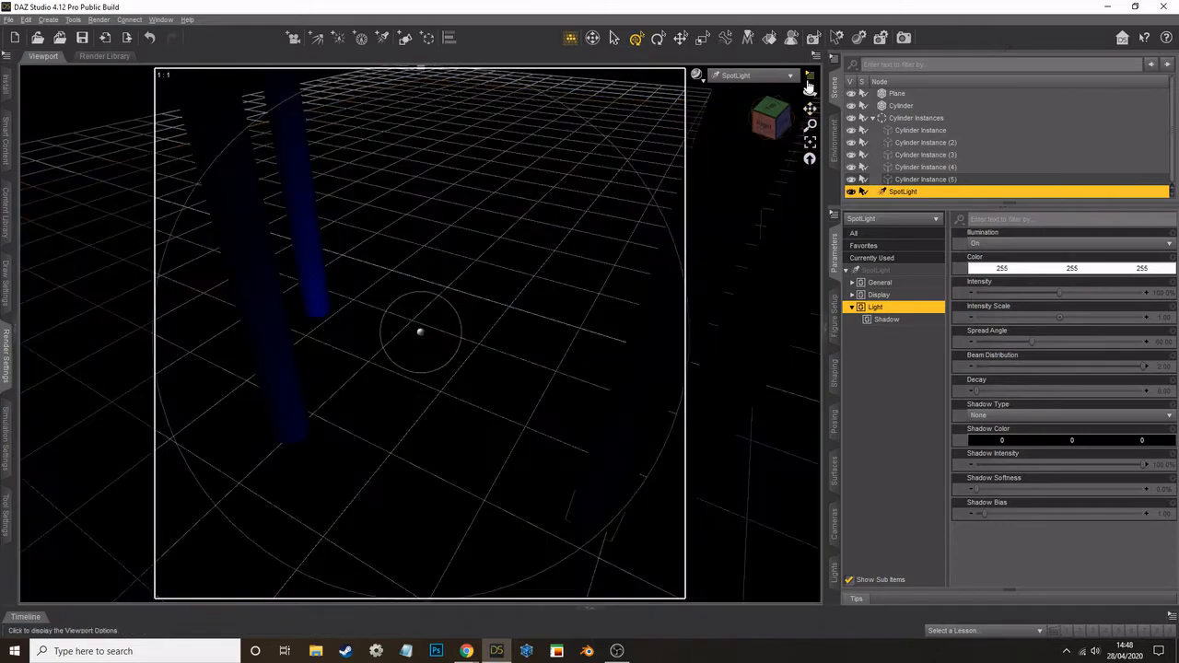
Step: Set the spotlight's color to light blue (134, 235, 255) and return to Perspective View
{"action": "left_click", "coordinate": [1030, 269]}
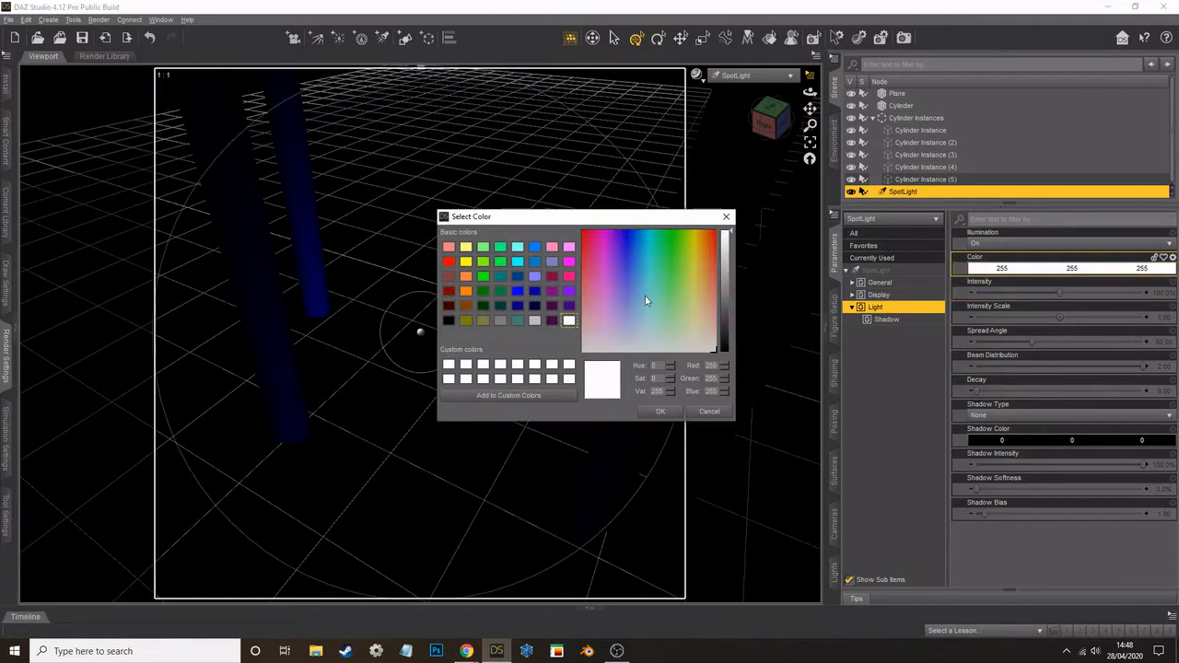
{"action": "left_click", "coordinate": [645, 300]}
{"action": "left_click", "coordinate": [660, 411]}
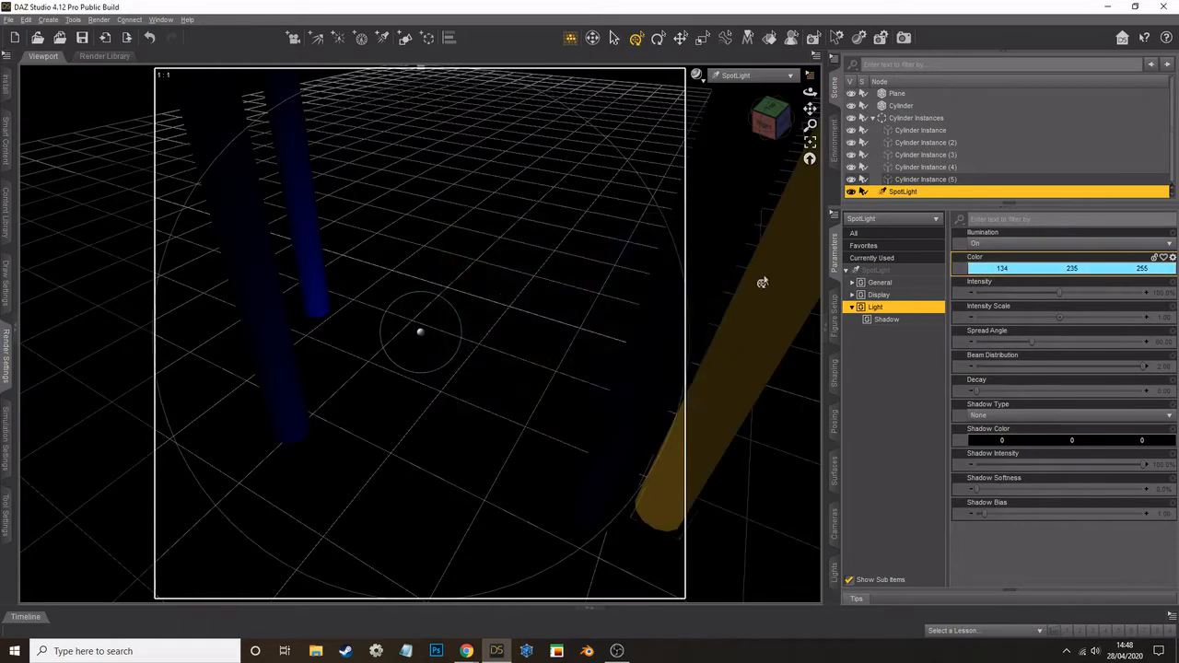
{"action": "left_click", "coordinate": [752, 94]}
{"action": "left_click", "coordinate": [748, 74]}
{"action": "left_click", "coordinate": [748, 89]}
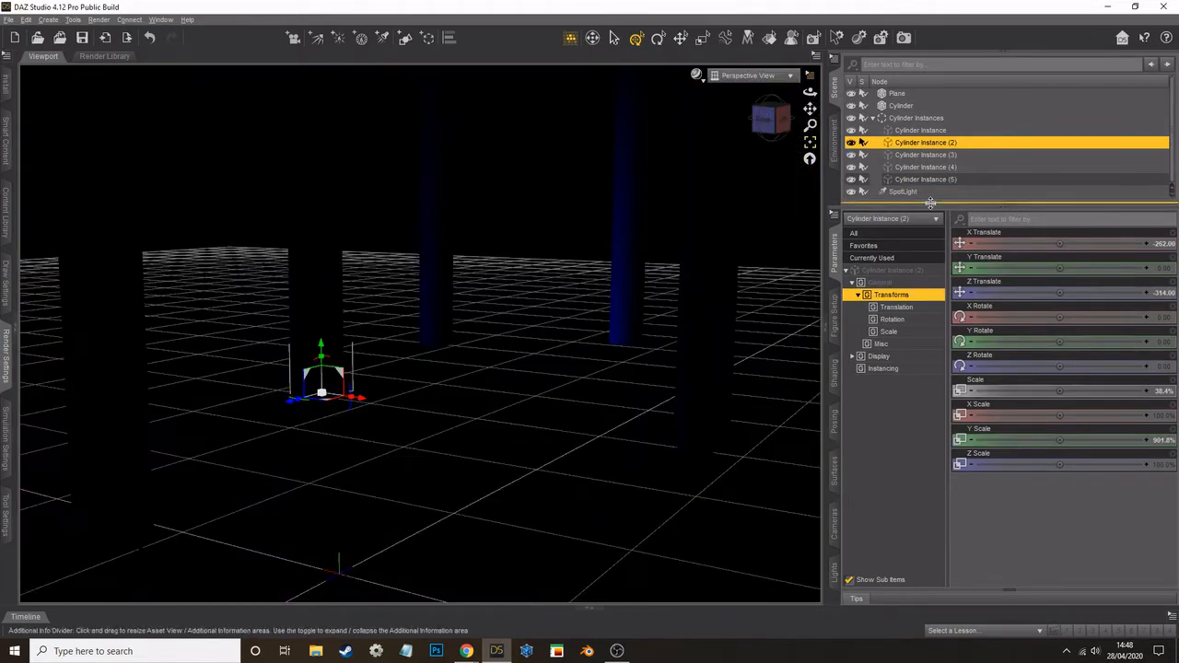
Step: Set the spotlight's shadow type to Deep Shadow Map, test it with a render and close the render without saving it
{"action": "left_click", "coordinate": [901, 191]}
{"action": "left_click", "coordinate": [932, 321]}
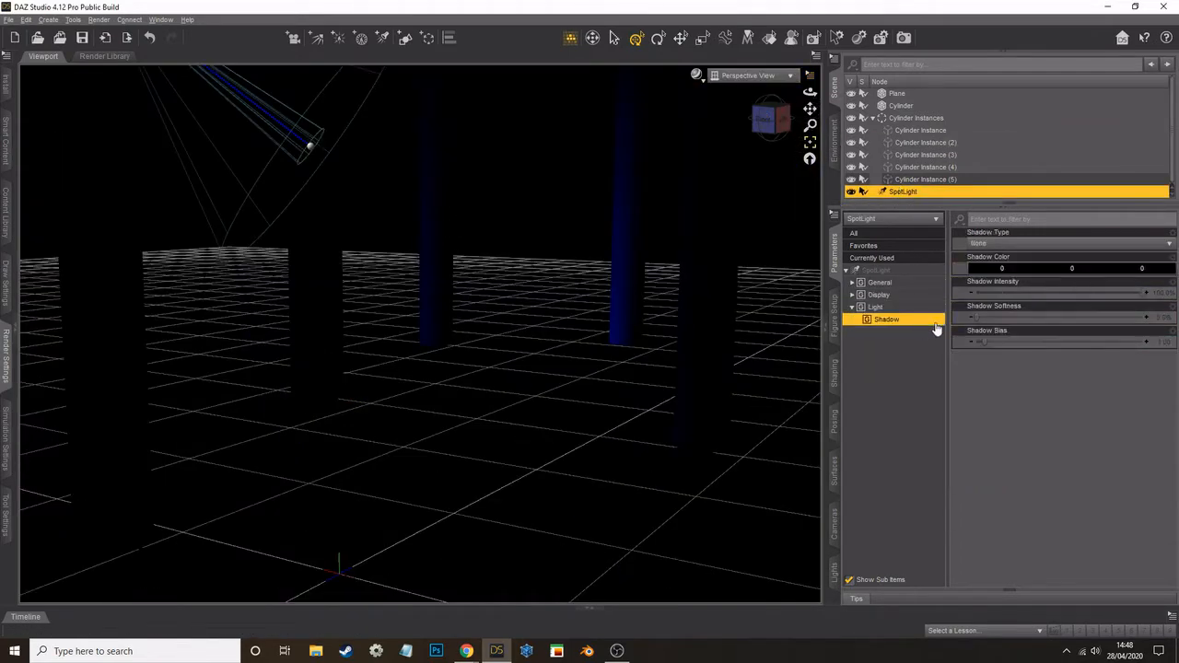
{"action": "left_click", "coordinate": [1059, 244]}
{"action": "left_click", "coordinate": [1017, 267]}
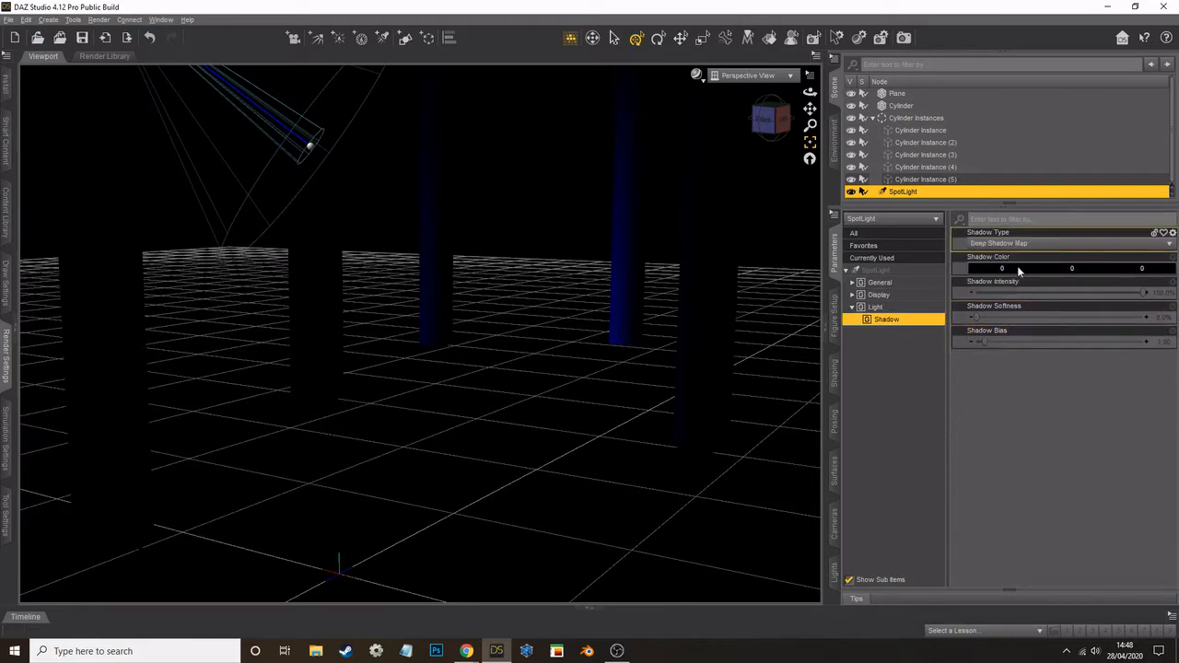
{"action": "left_click", "coordinate": [99, 19]}
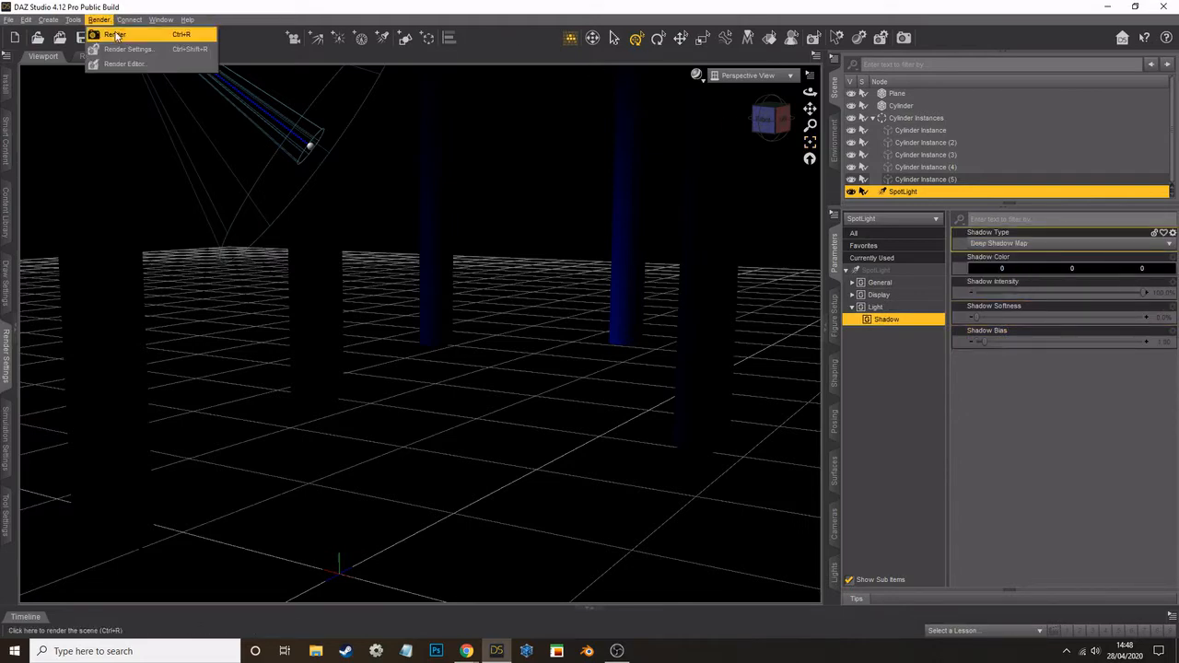
{"action": "left_click", "coordinate": [138, 33]}
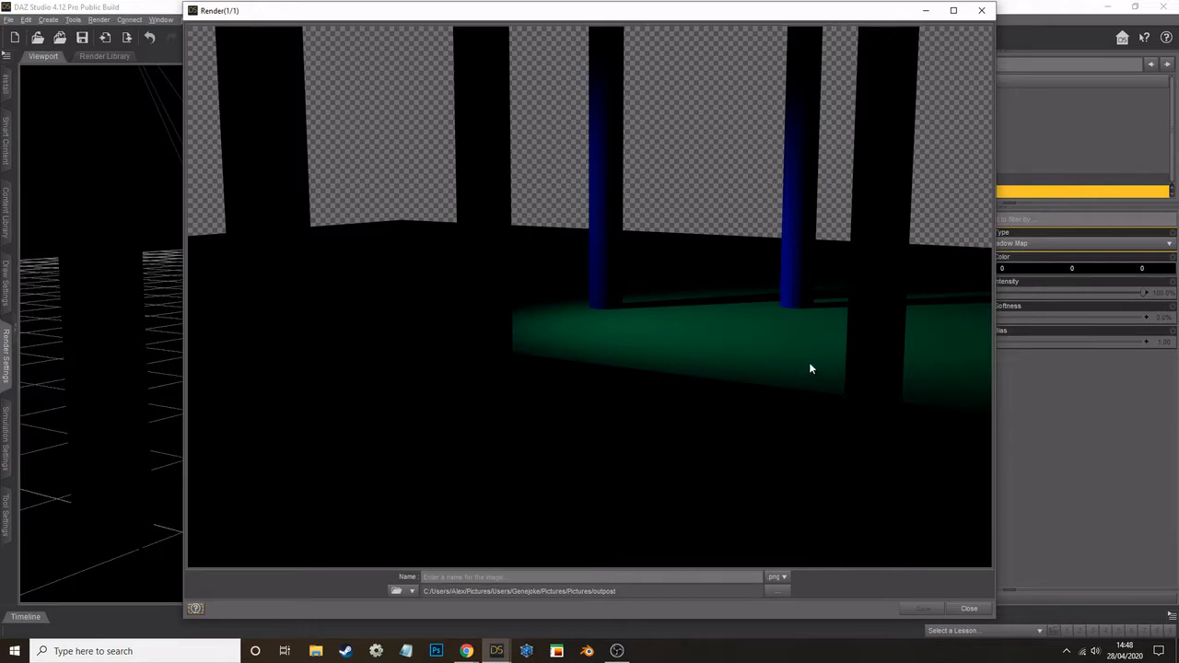
{"action": "left_click", "coordinate": [964, 609]}
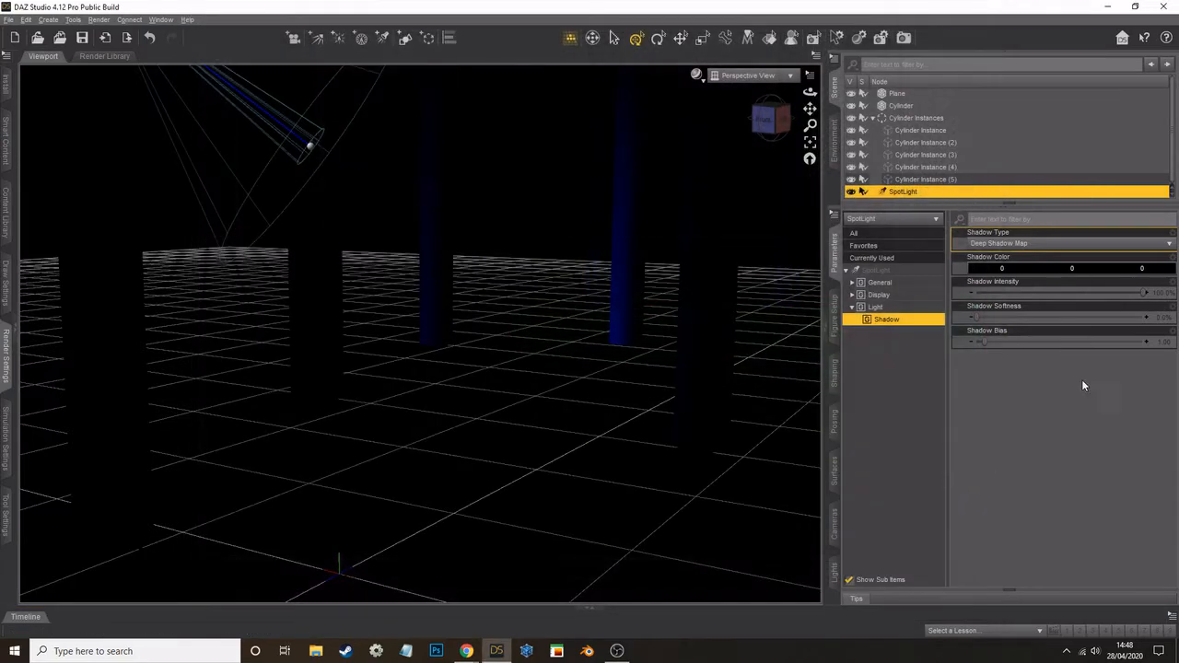
Step: Set the spotlight's shadow intensity to about 70.5%, softness to 45%, bias to 6.13, and widen its spread angle to about 132
{"action": "left_click", "coordinate": [1051, 316]}
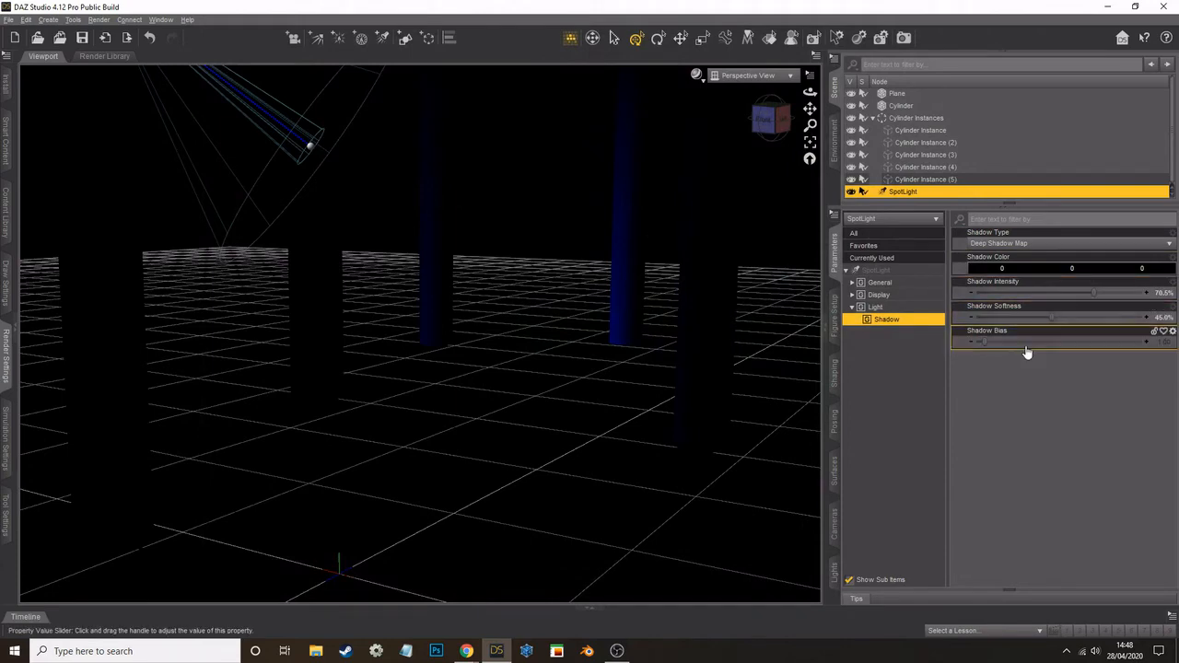
{"action": "left_click", "coordinate": [1029, 342]}
{"action": "left_click", "coordinate": [875, 307]}
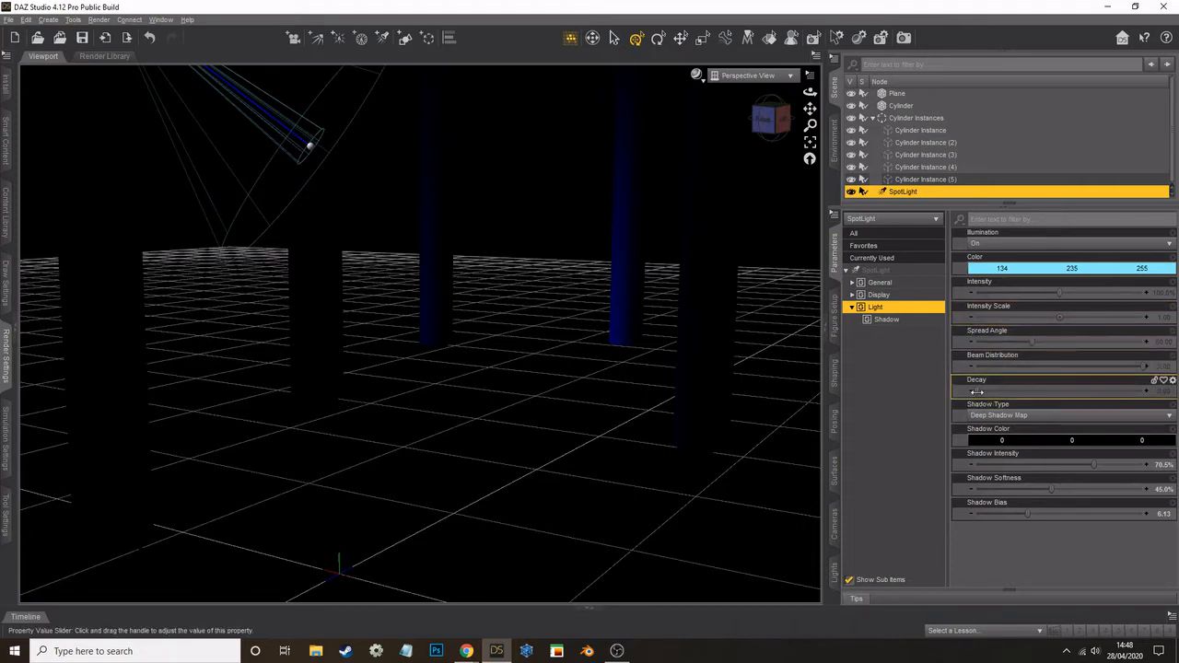
{"action": "left_click_drag", "start_coordinate": [1028, 342], "coordinate": [1098, 340]}
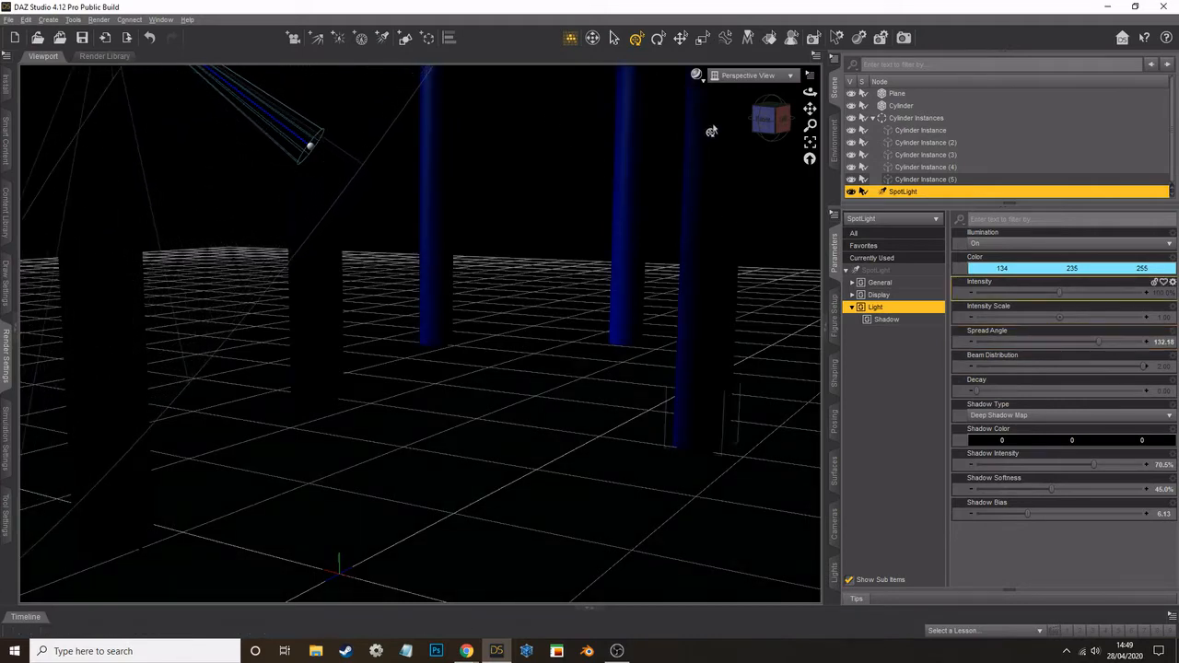
Step: Render the scene with the widened spotlight and close the render without saving it
{"action": "left_click", "coordinate": [99, 20]}
{"action": "left_click", "coordinate": [103, 34]}
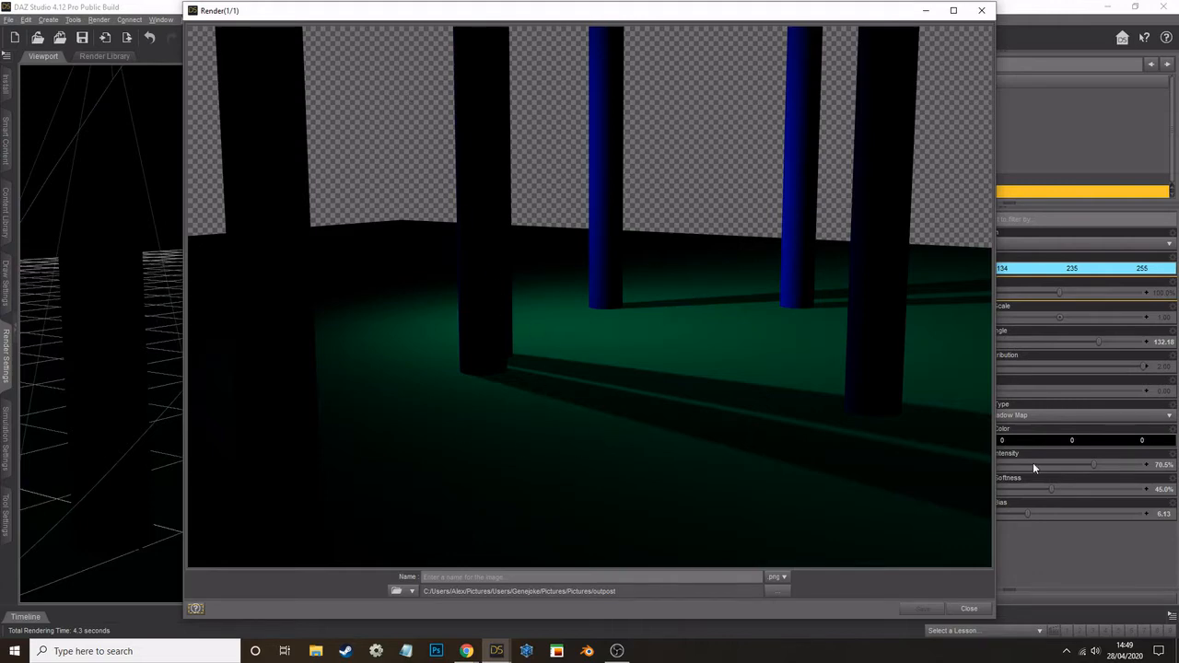
{"action": "left_click", "coordinate": [982, 11]}
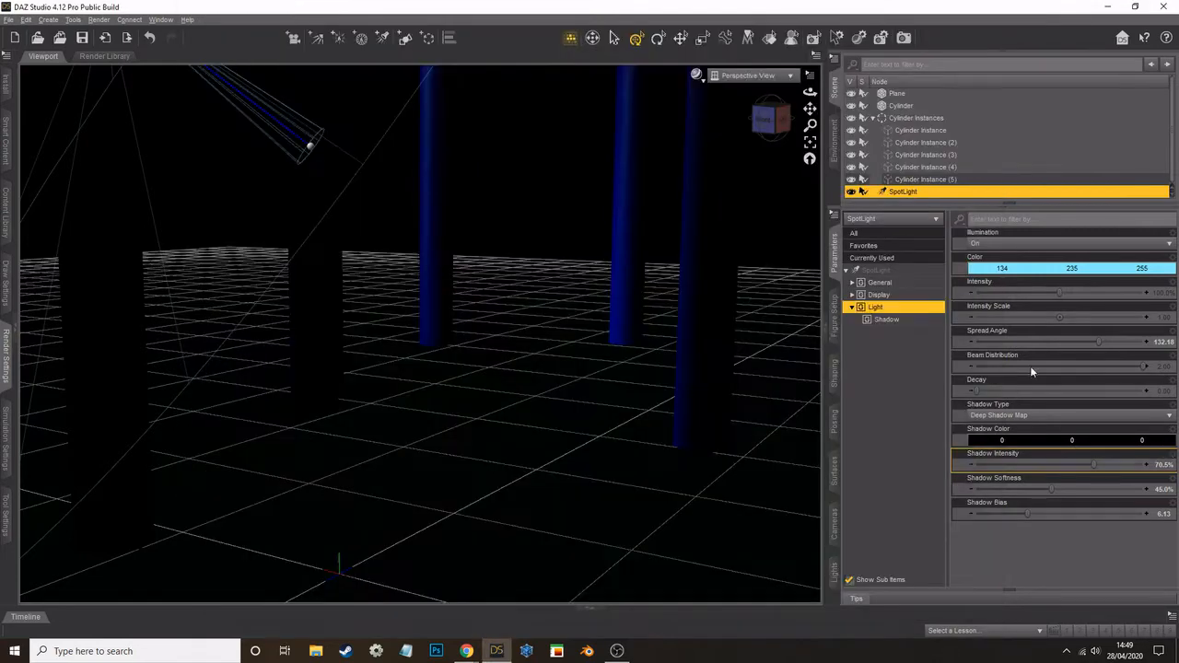
Step: Change the spotlight's shadow type to Raytraced (Software Only), render the scene and close the render unsaved
{"action": "left_click", "coordinate": [1032, 414]}
{"action": "left_click", "coordinate": [1020, 453]}
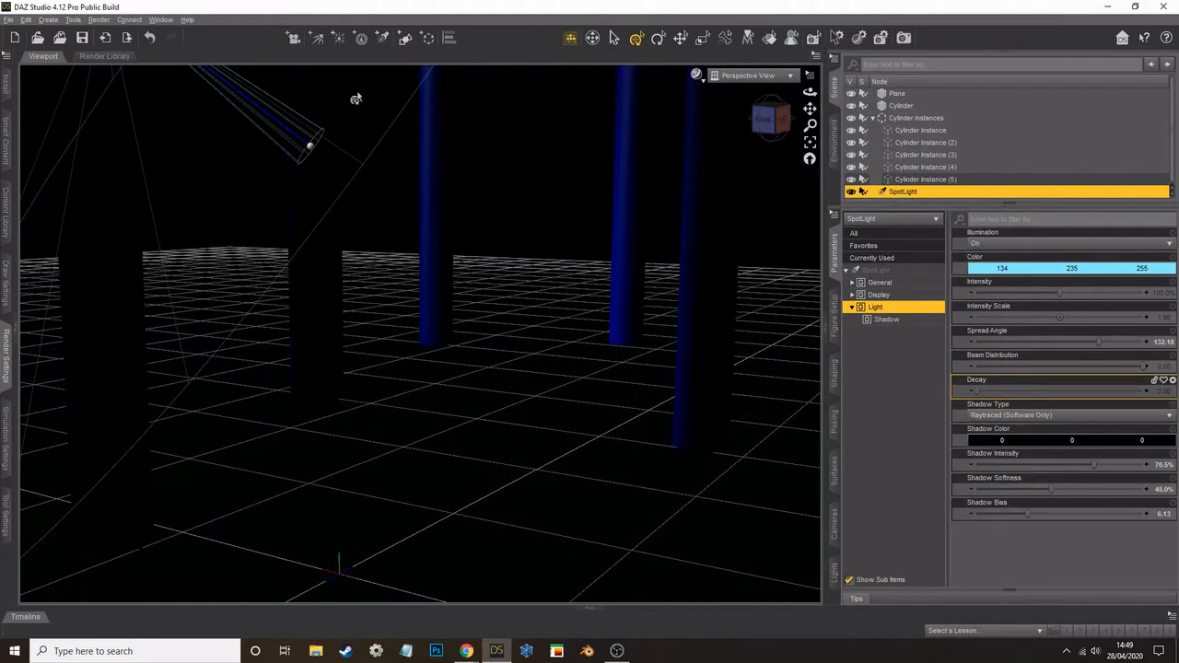
{"action": "left_click", "coordinate": [99, 20]}
{"action": "left_click", "coordinate": [109, 31]}
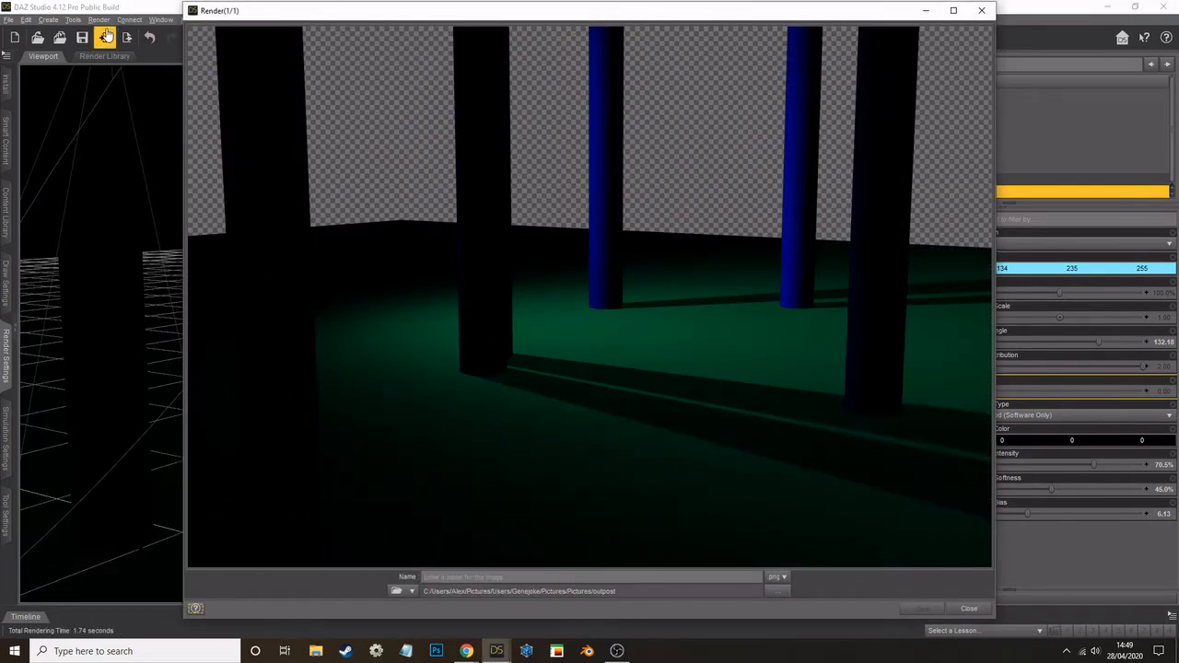
{"action": "left_click", "coordinate": [967, 608]}
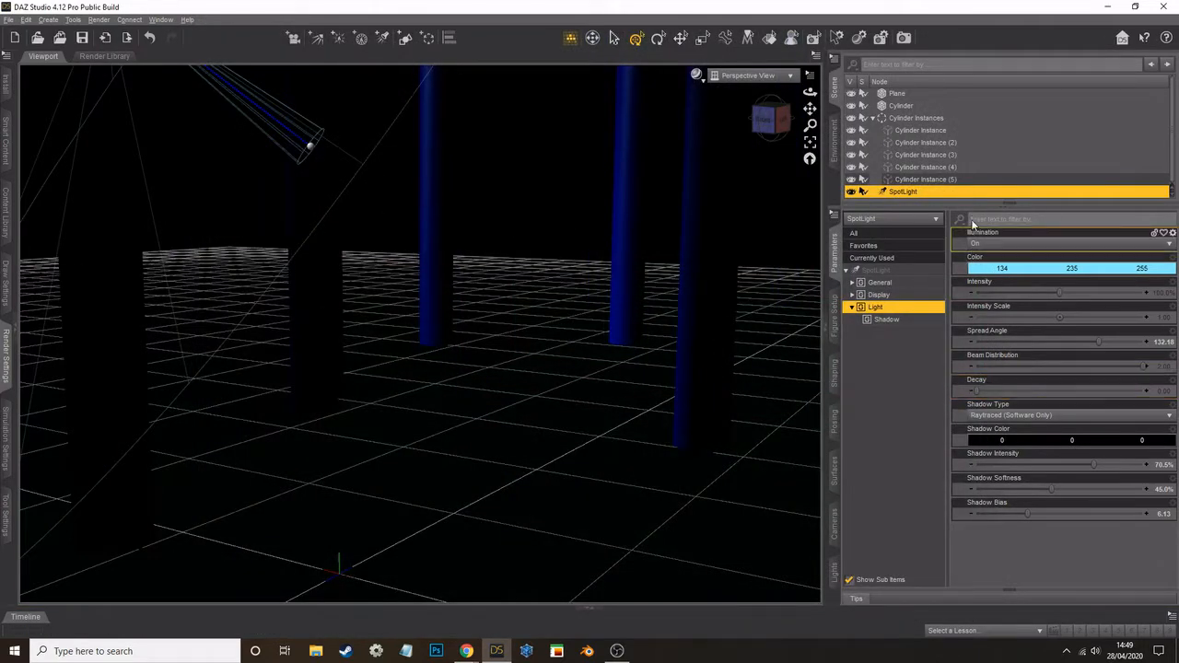
Step: Replace the spotlight with a linear point light using default settings and raise it into the middle of the columns
{"action": "key", "text": "Delete"}
{"action": "left_click", "coordinate": [48, 20]}
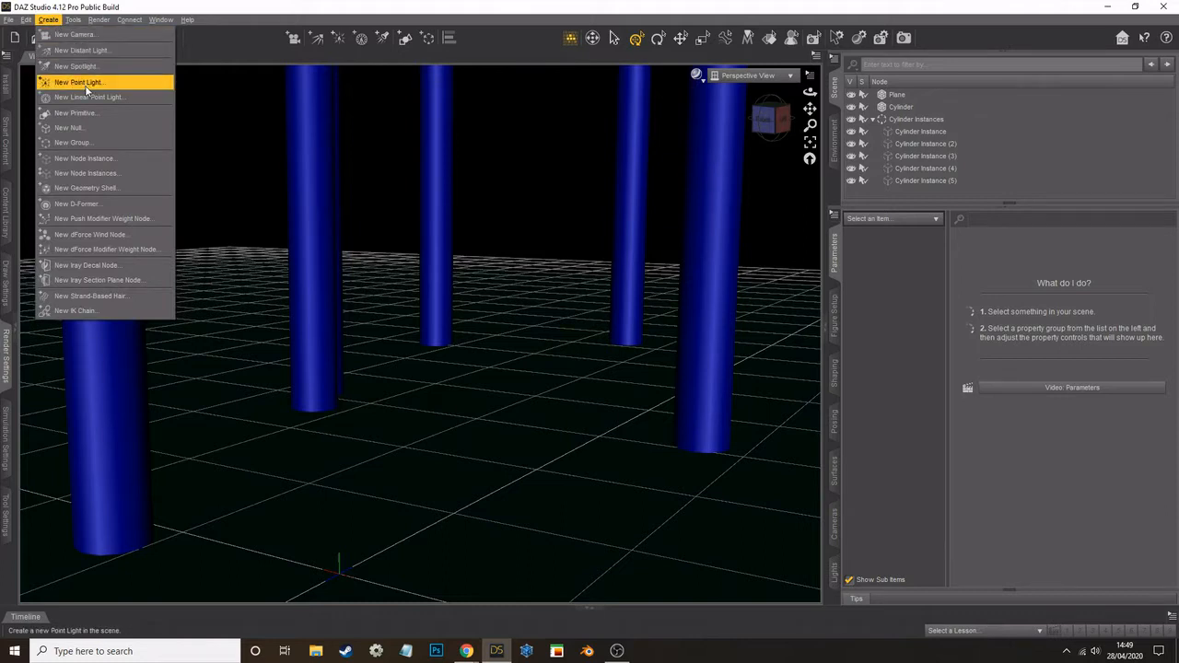
{"action": "left_click", "coordinate": [89, 97]}
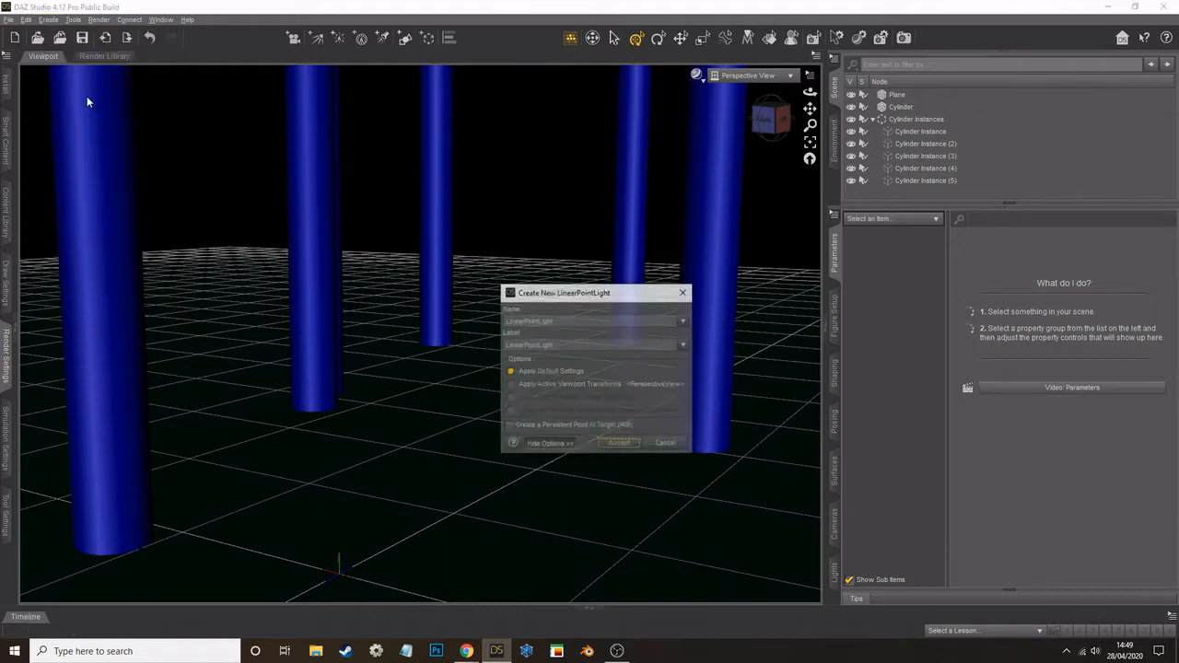
{"action": "left_click", "coordinate": [619, 449]}
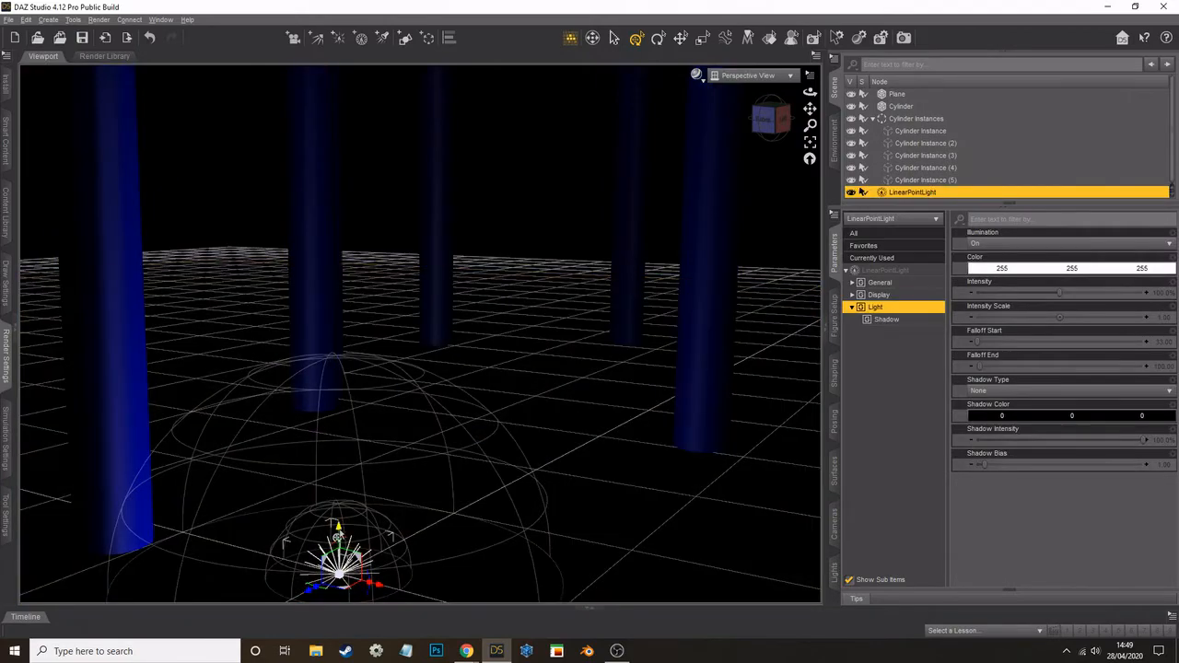
{"action": "left_click_drag", "start_coordinate": [338, 536], "coordinate": [486, 327]}
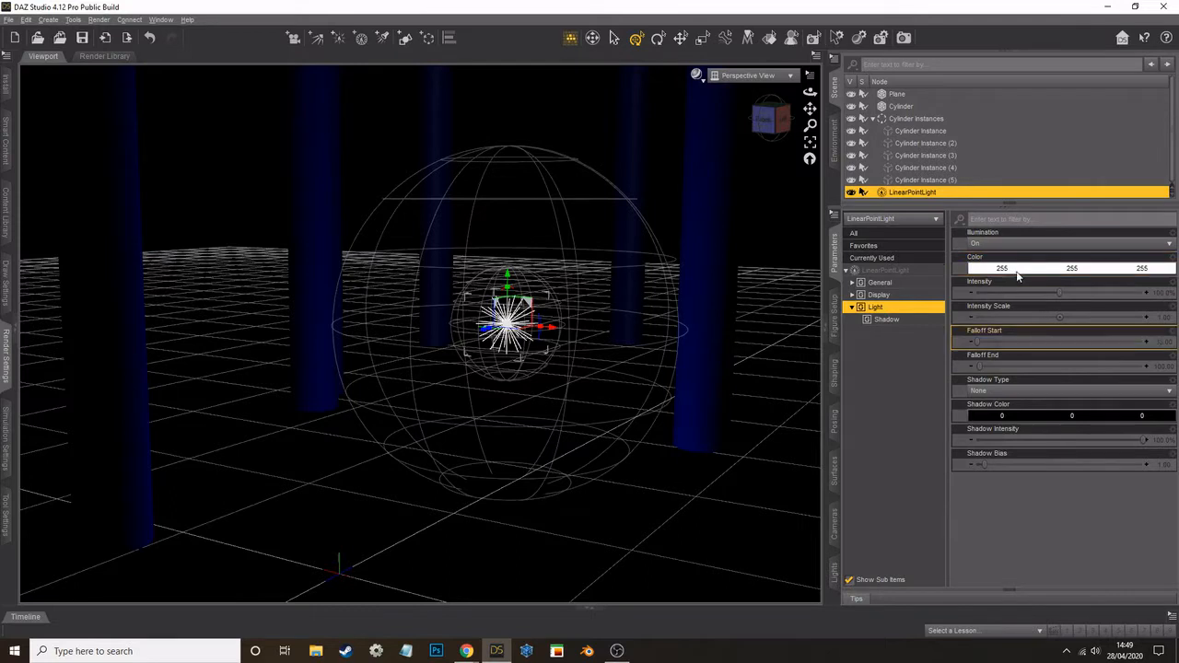
Step: Set the linear point light's shadow type to Deep Shadow Map and check its shadow parameters
{"action": "left_click", "coordinate": [1022, 391]}
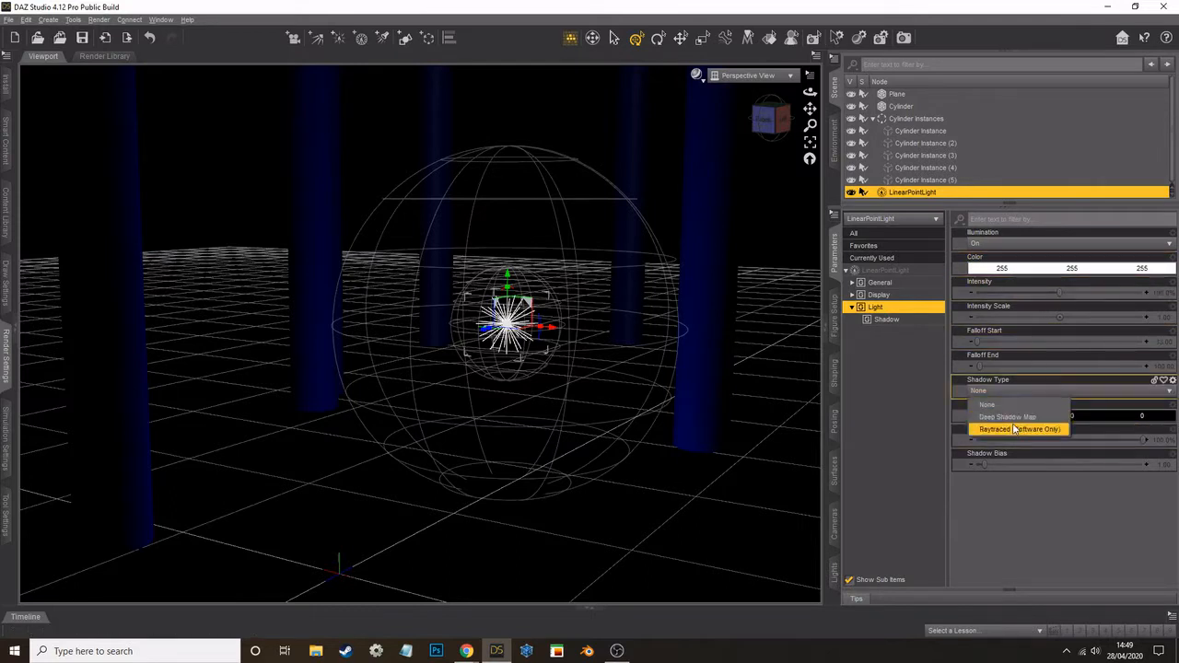
{"action": "left_click", "coordinate": [1009, 417]}
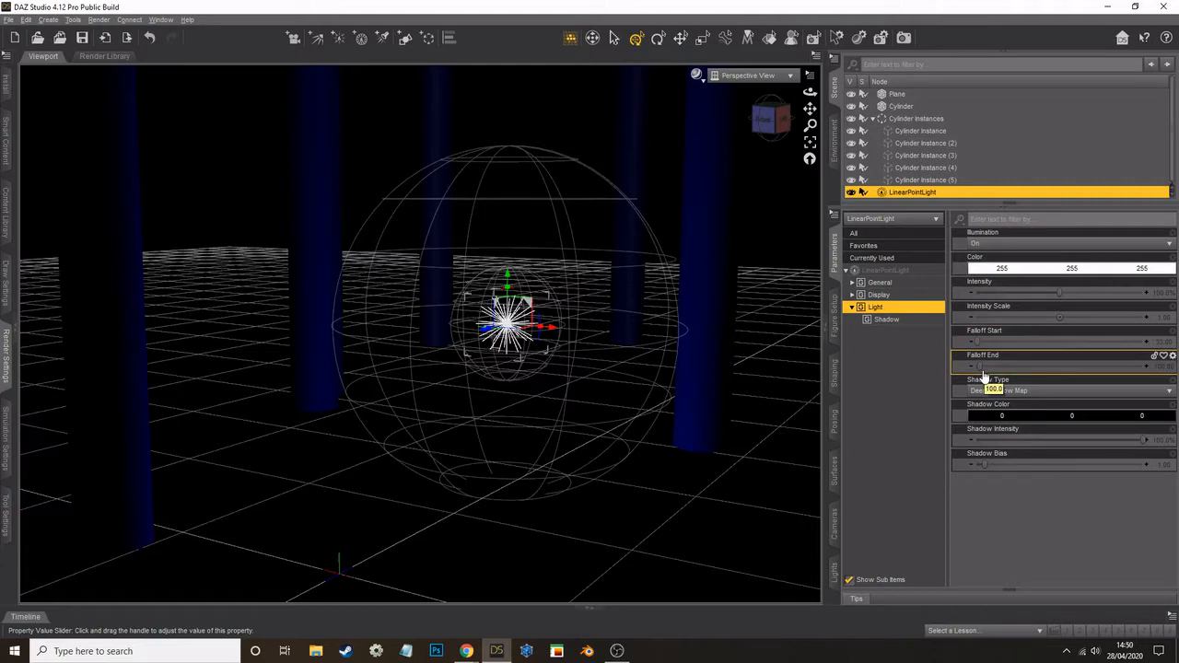
{"action": "left_click", "coordinate": [884, 320]}
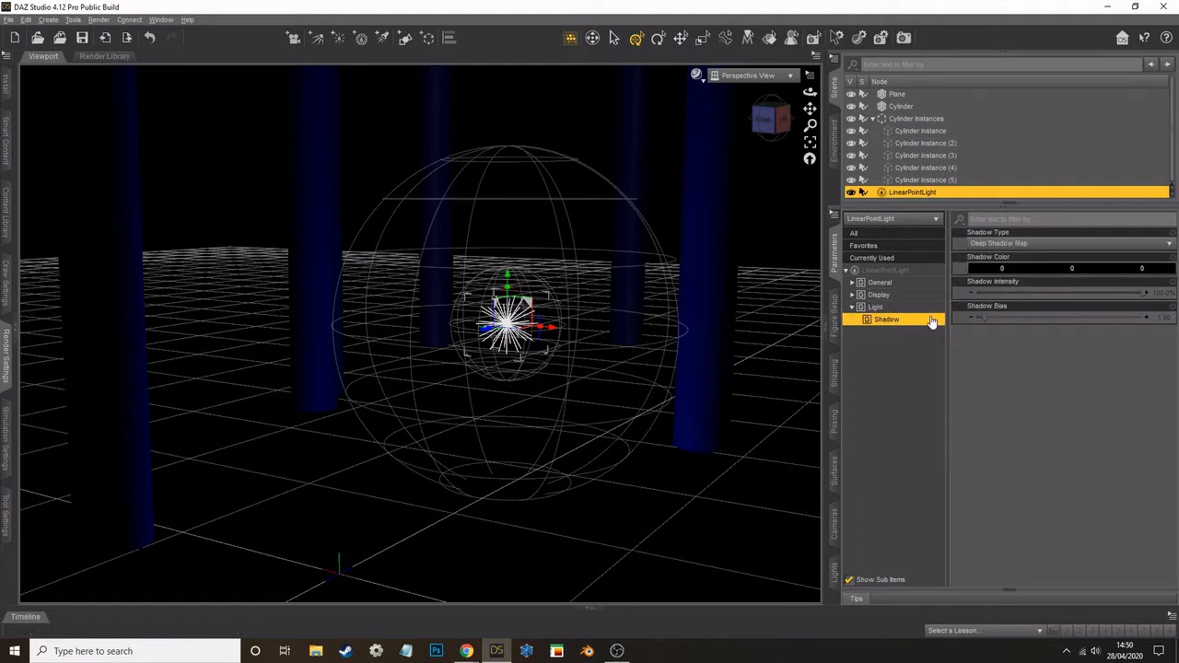
{"action": "left_click", "coordinate": [876, 307]}
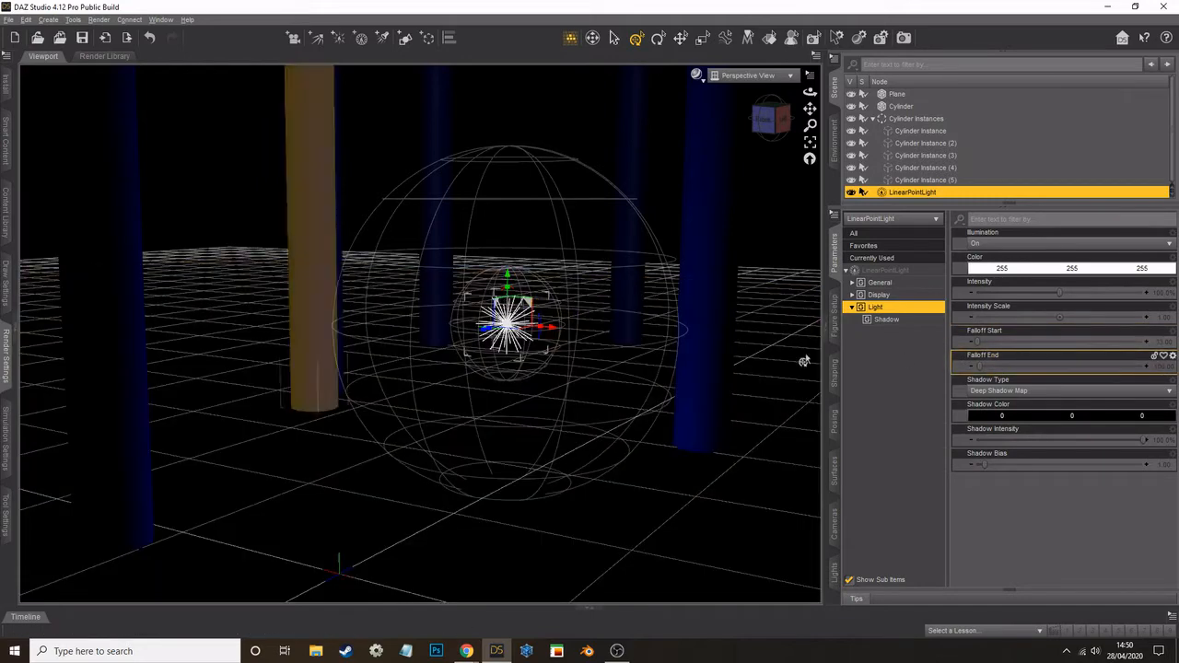
Step: Increase the linear point light's falloff start to about 66 and lower the light toward the plane
{"action": "left_click_drag", "start_coordinate": [977, 341], "coordinate": [979, 342]}
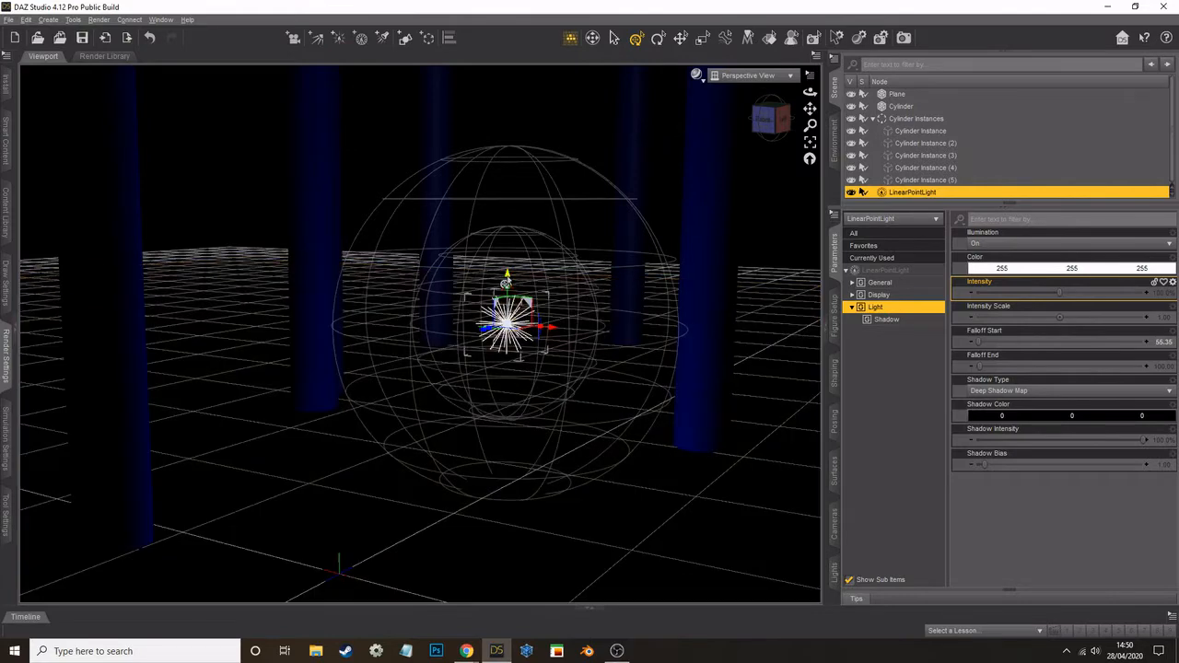
{"action": "left_click_drag", "start_coordinate": [505, 282], "coordinate": [501, 371]}
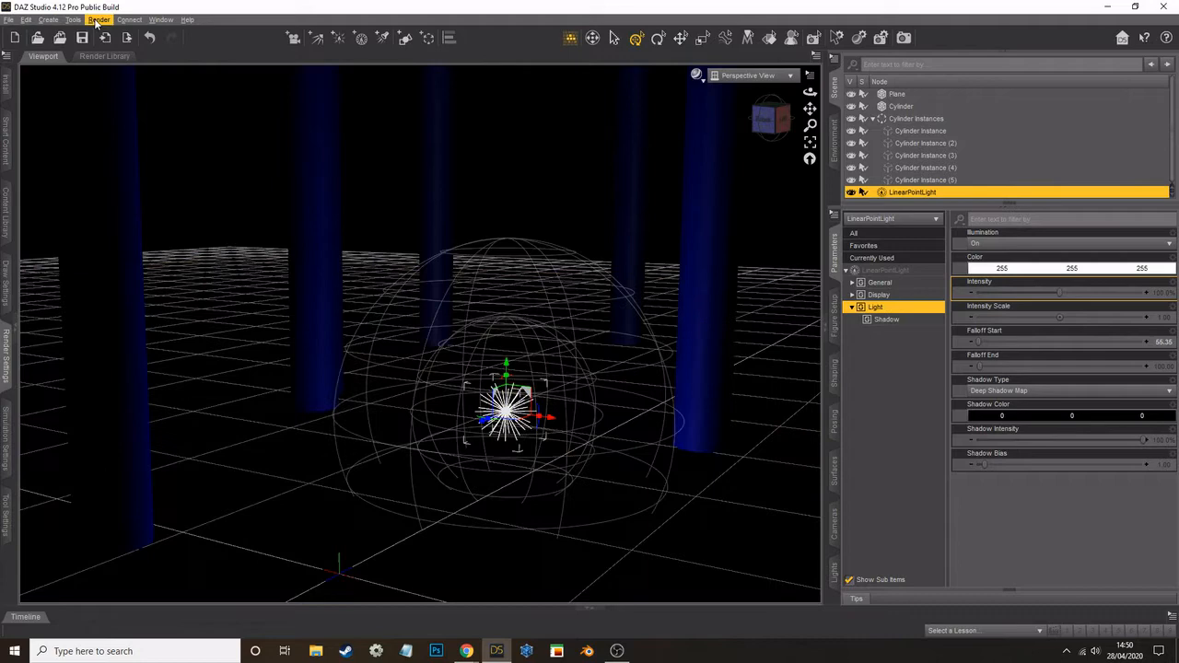
Step: Render the scene lit by the linear point light and close the render without saving it
{"action": "left_click", "coordinate": [98, 19]}
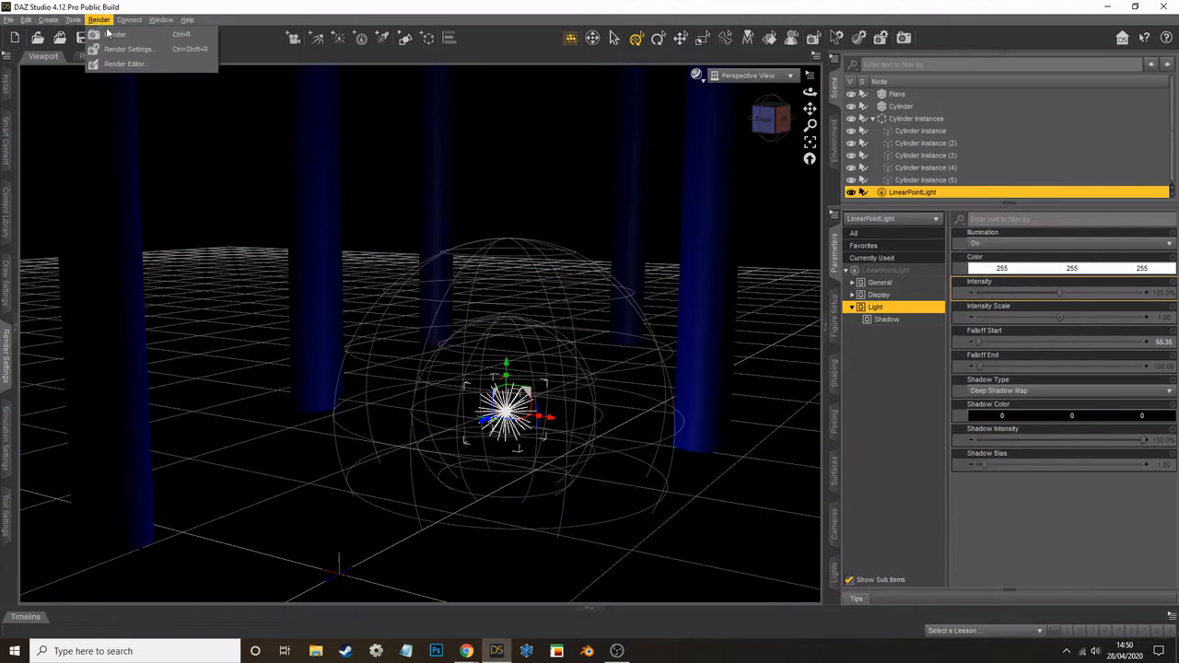
{"action": "left_click", "coordinate": [109, 34]}
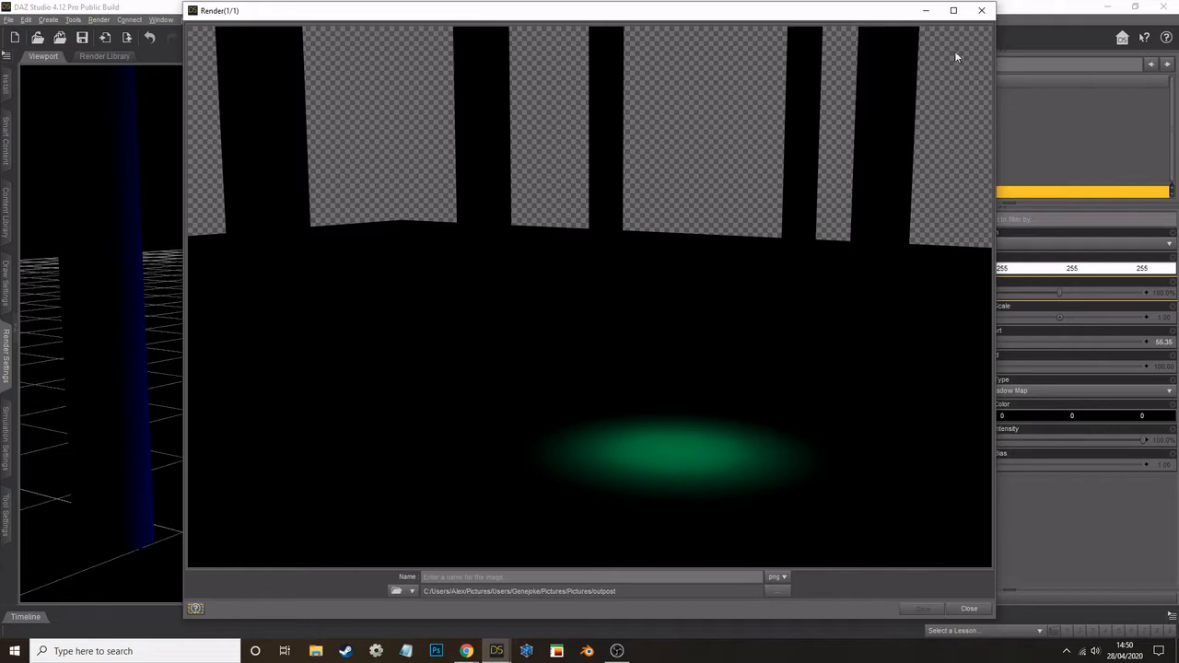
{"action": "left_click", "coordinate": [981, 10]}
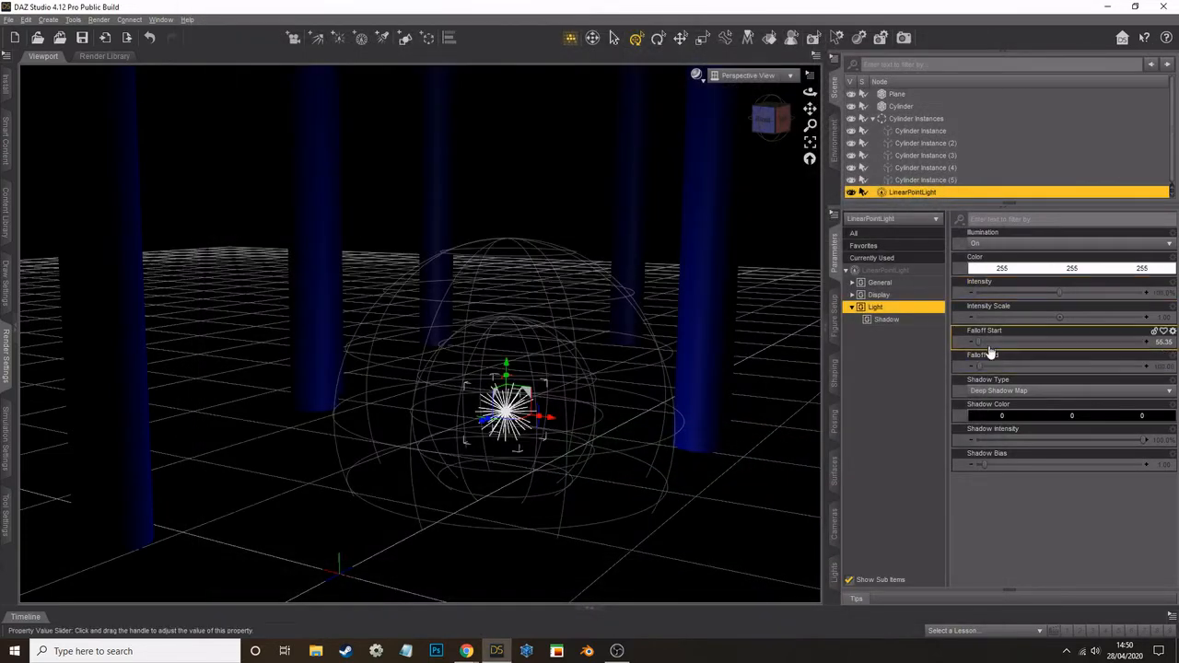
Step: Set the light's falloff start to about 202.95 and falloff end to about 1052.45, and test with a render closed unsaved
{"action": "left_click_drag", "start_coordinate": [982, 347], "coordinate": [983, 342]}
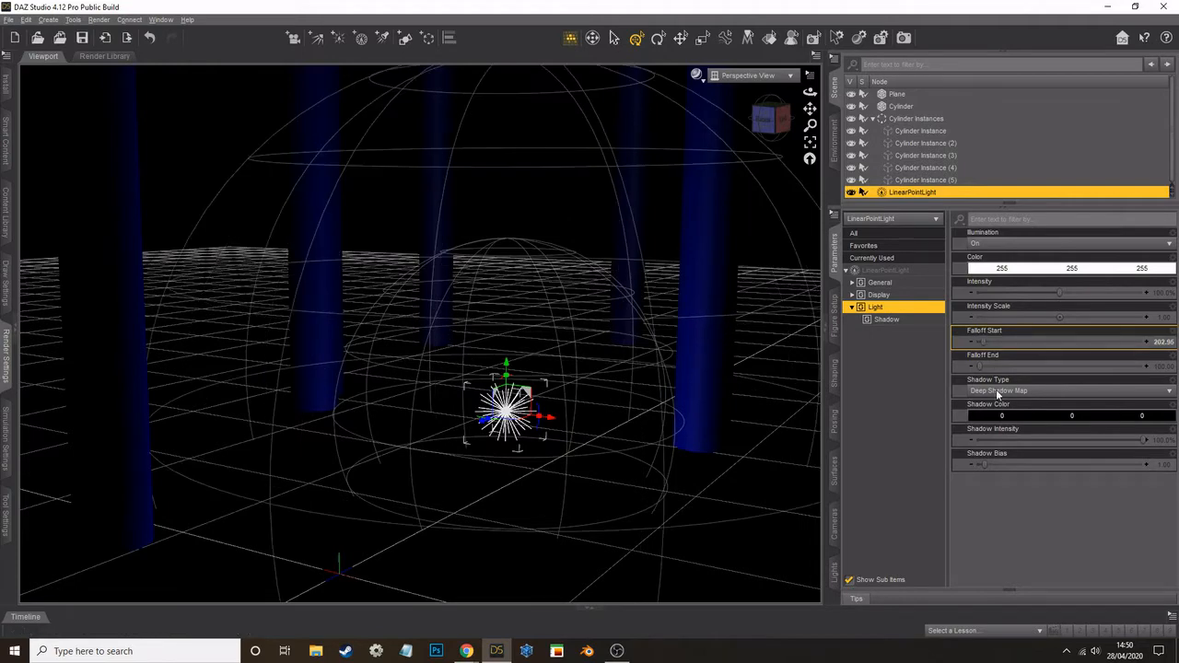
{"action": "left_click_drag", "start_coordinate": [977, 368], "coordinate": [1012, 368]}
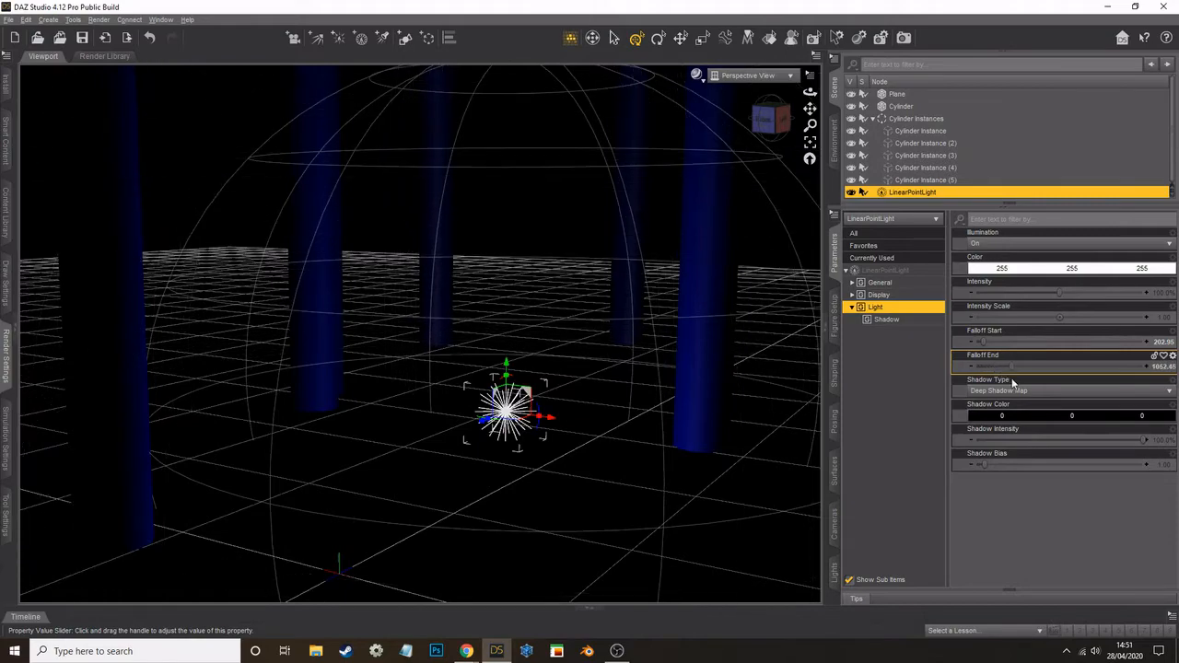
{"action": "left_click", "coordinate": [98, 19]}
{"action": "left_click", "coordinate": [113, 29]}
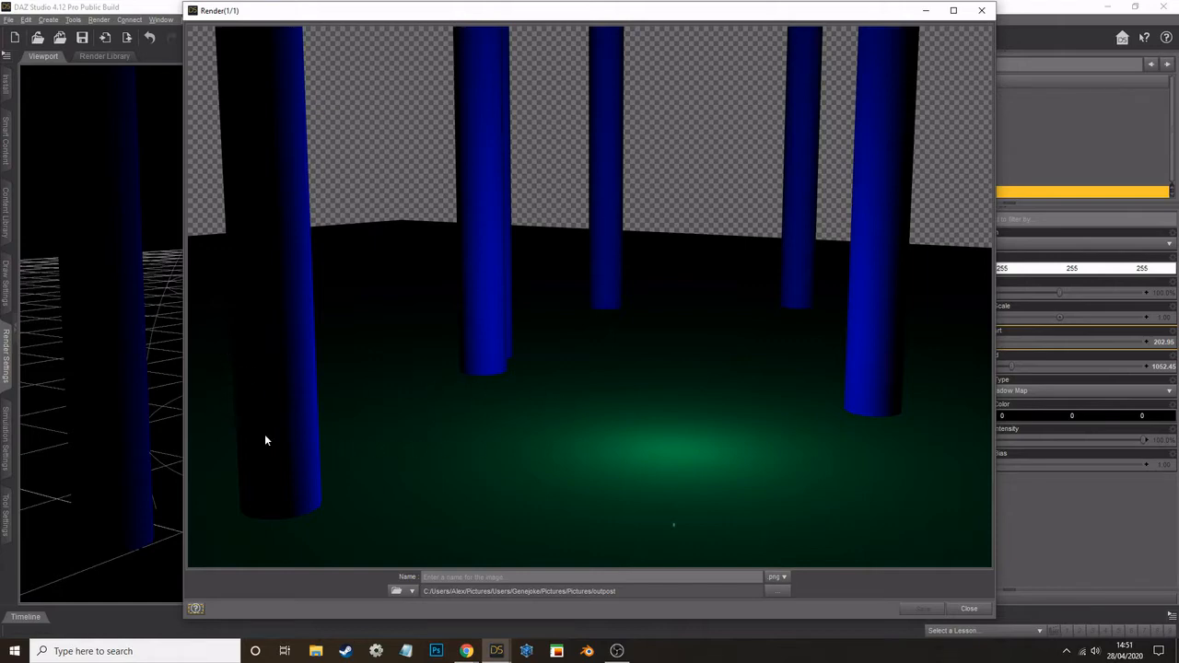
{"action": "left_click", "coordinate": [967, 609]}
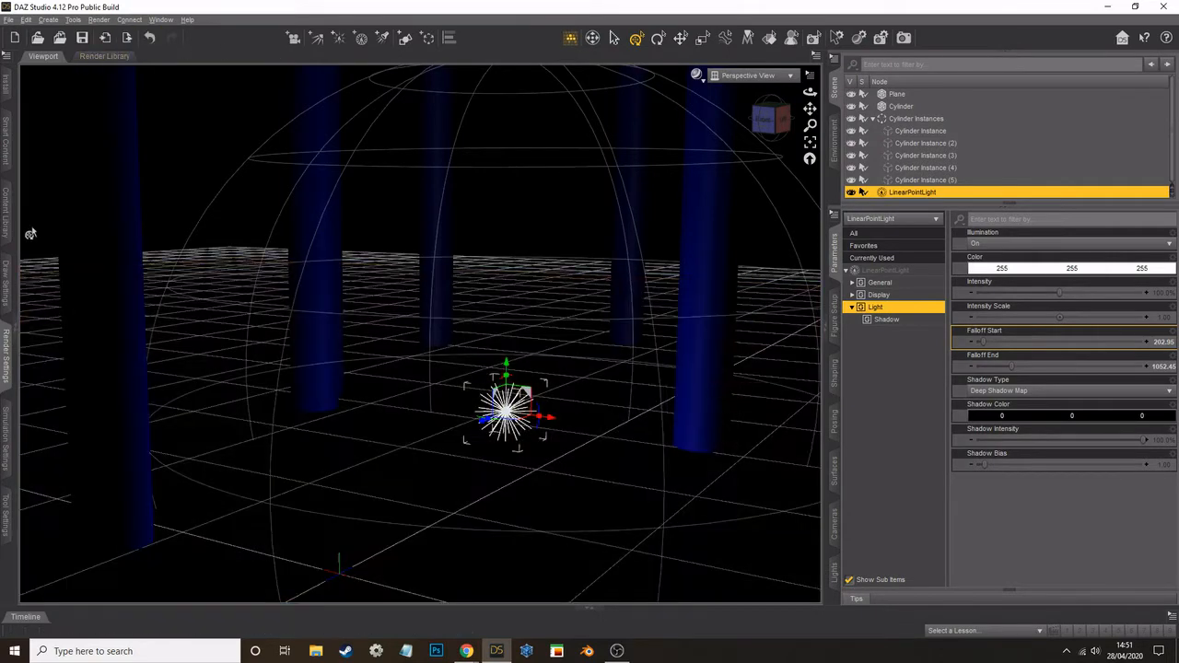
Step: Switch the render engine to NVIDIA Iray and review the linear point light's display and light parameters
{"action": "left_click", "coordinate": [4, 346]}
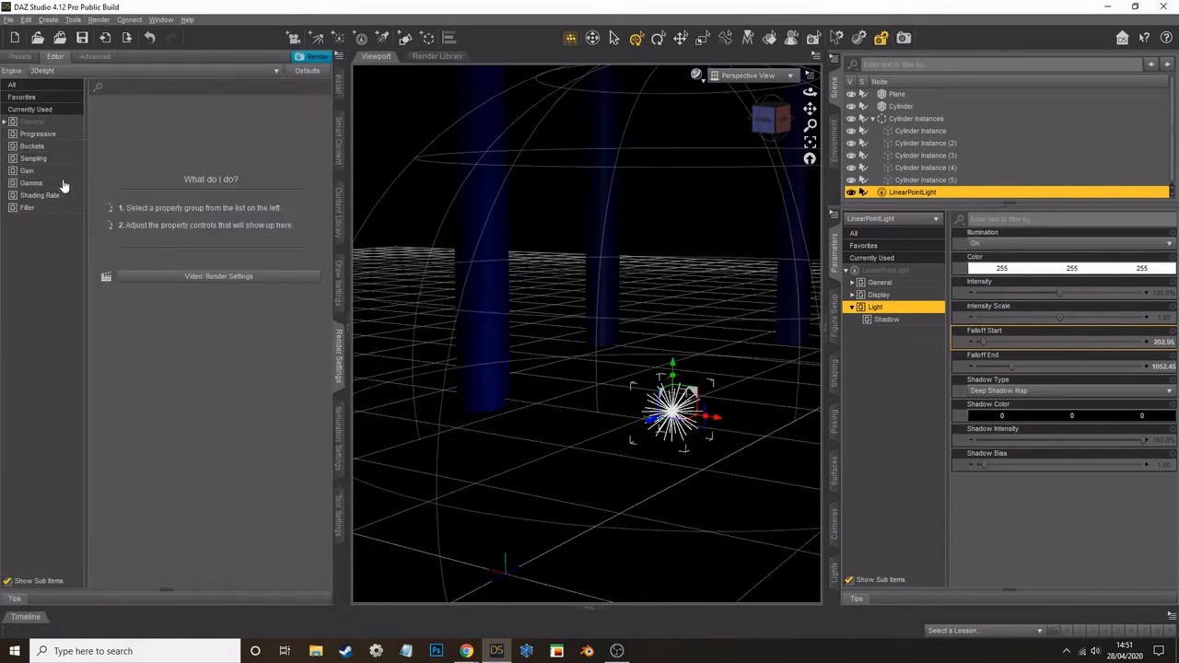
{"action": "left_click", "coordinate": [67, 71]}
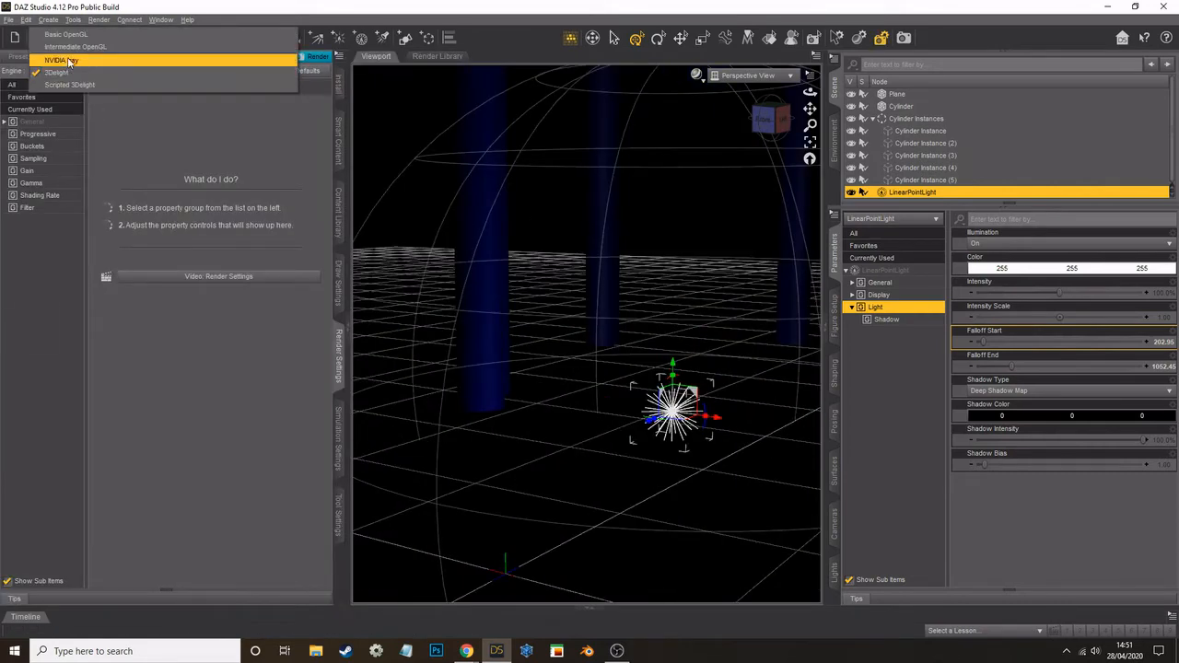
{"action": "left_click", "coordinate": [61, 60]}
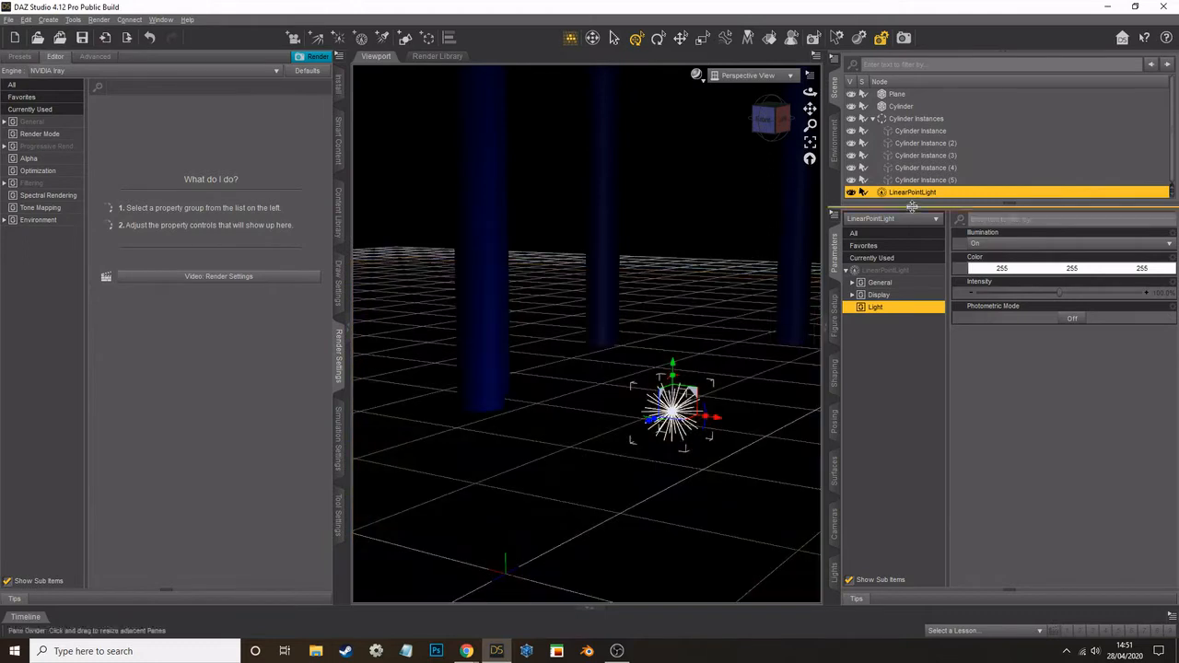
{"action": "left_click", "coordinate": [876, 294]}
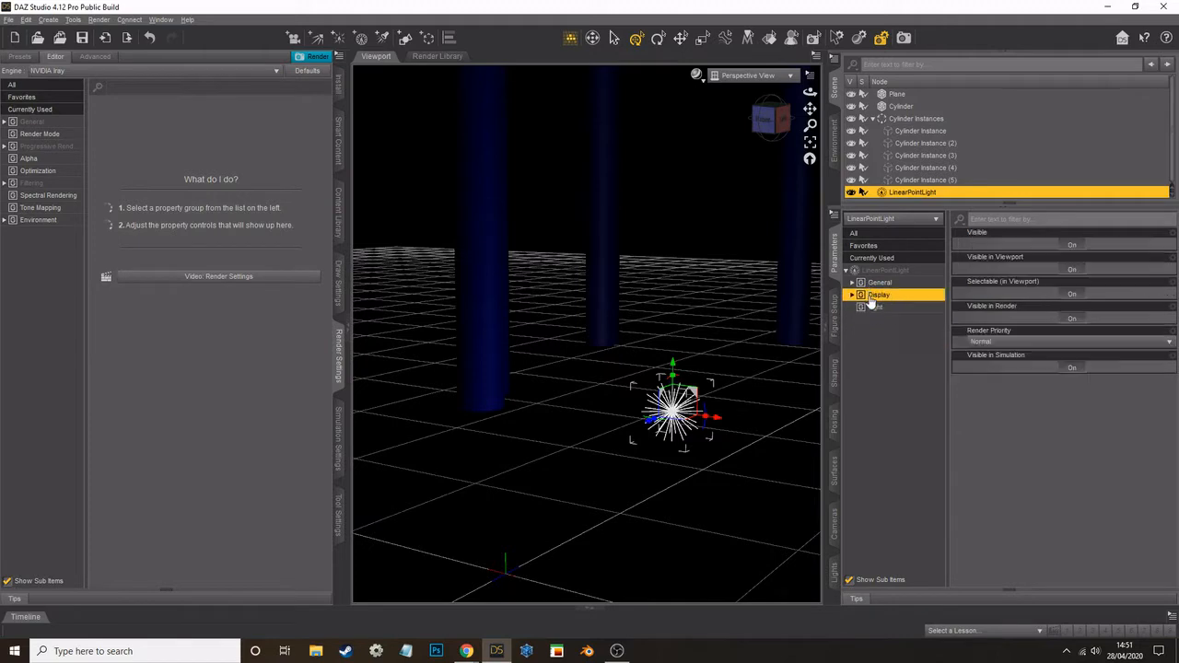
{"action": "left_click", "coordinate": [877, 306]}
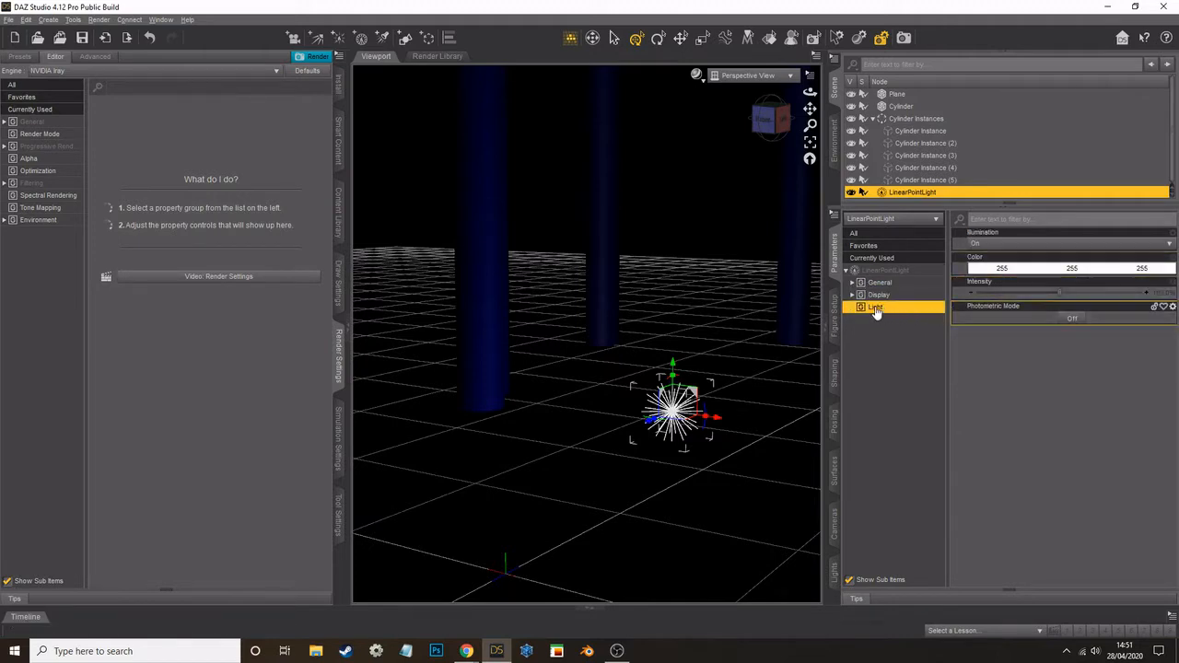
{"action": "left_click", "coordinate": [875, 294]}
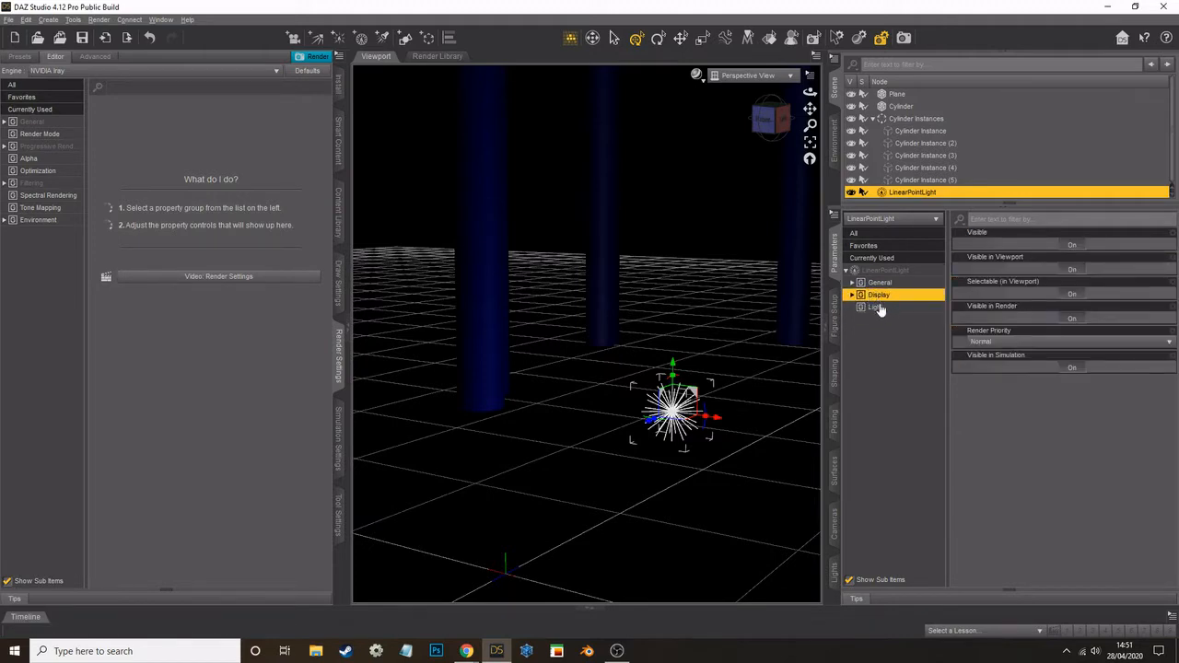
{"action": "left_click", "coordinate": [877, 307]}
Step: Replace the linear point light with a new one using default settings and review its area and photometric parameters
{"action": "key", "text": "Delete"}
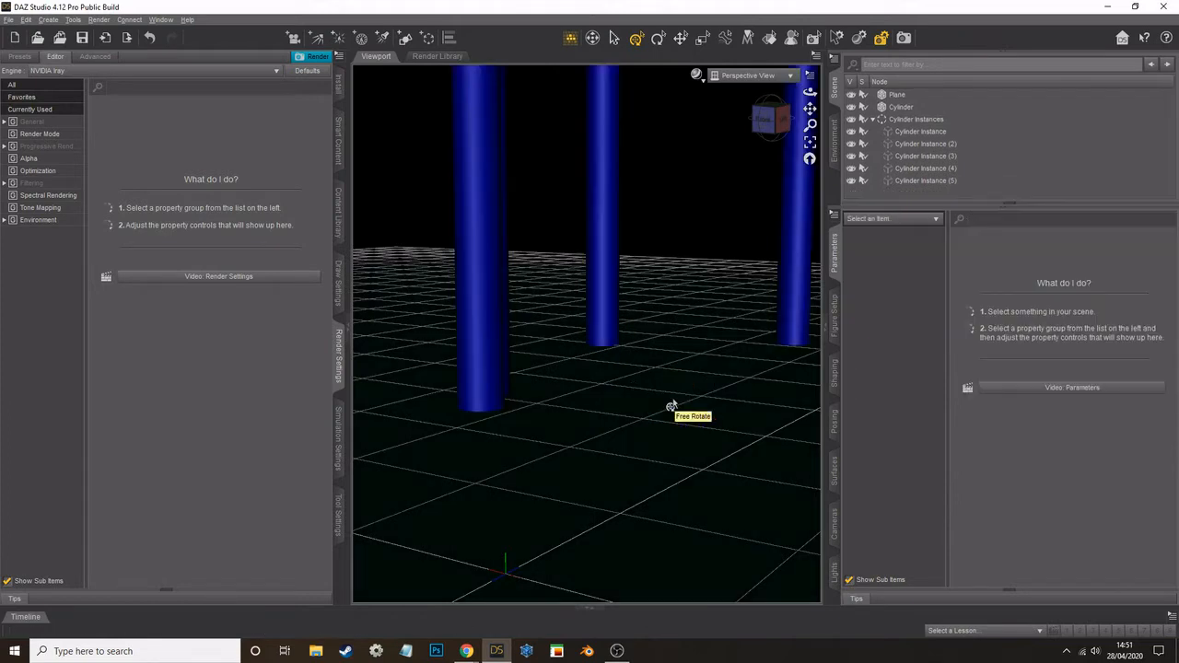
{"action": "left_click", "coordinate": [49, 20]}
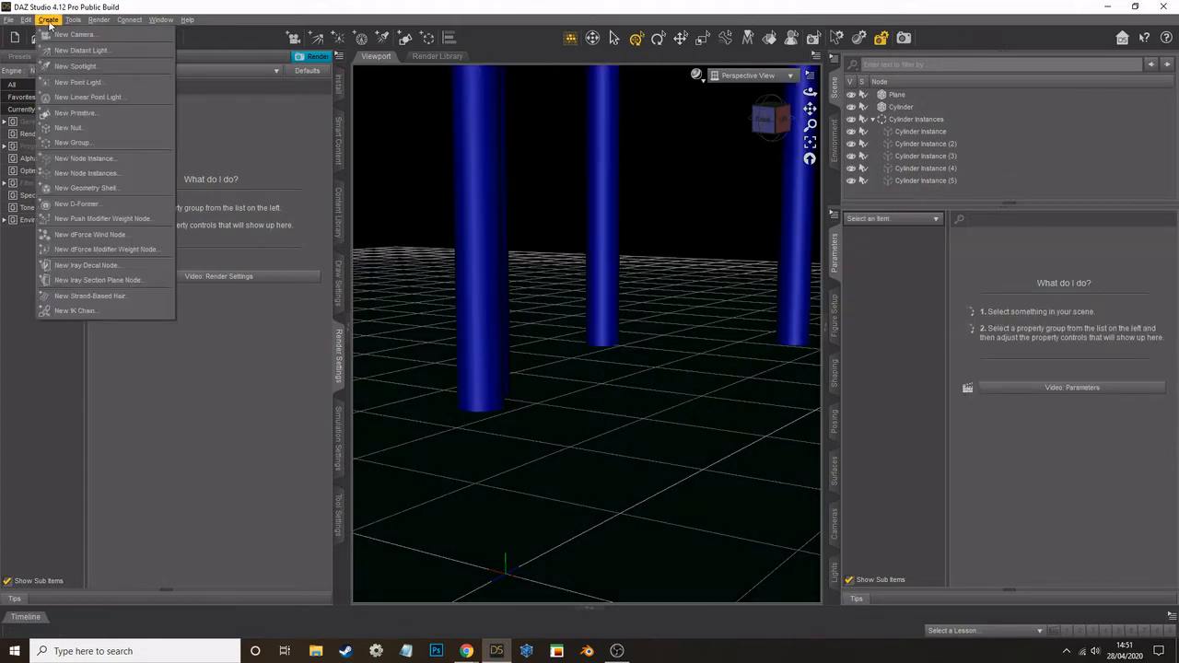
{"action": "left_click", "coordinate": [89, 96]}
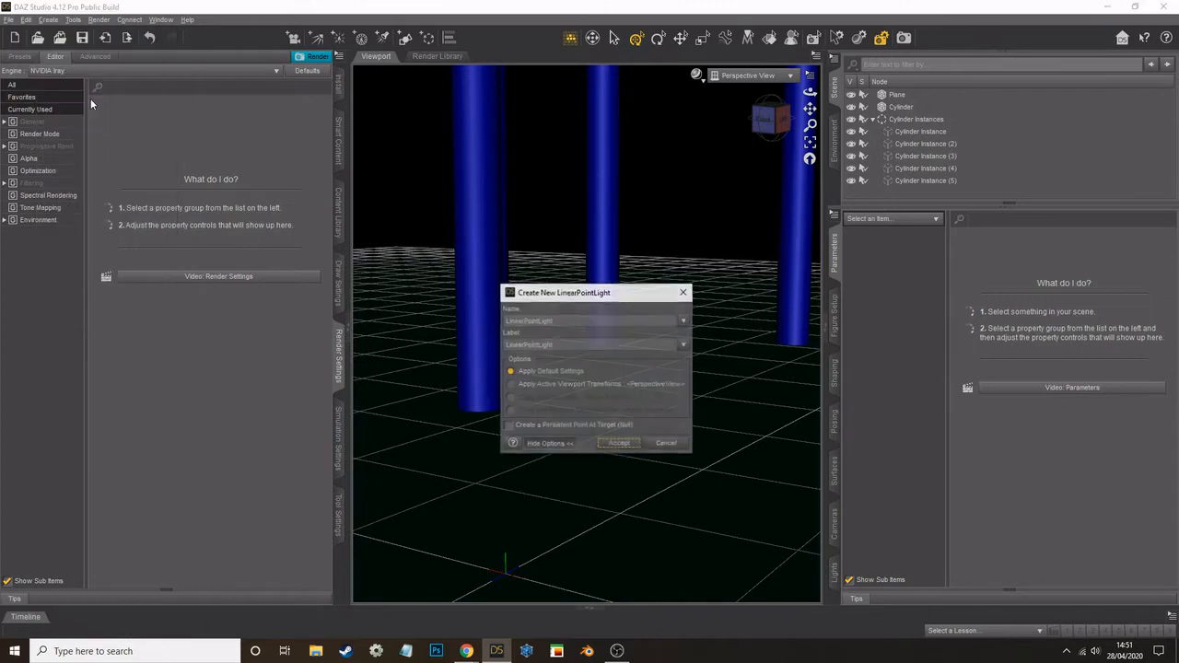
{"action": "left_click", "coordinate": [613, 447]}
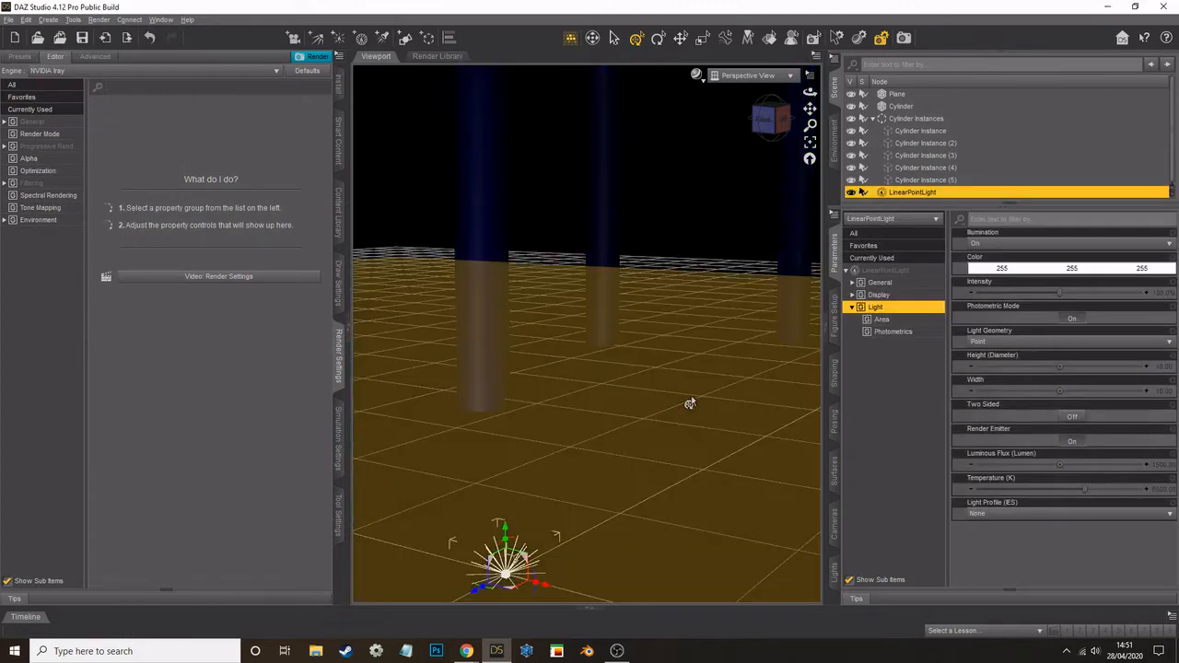
{"action": "left_click", "coordinate": [889, 323]}
{"action": "left_click", "coordinate": [891, 333]}
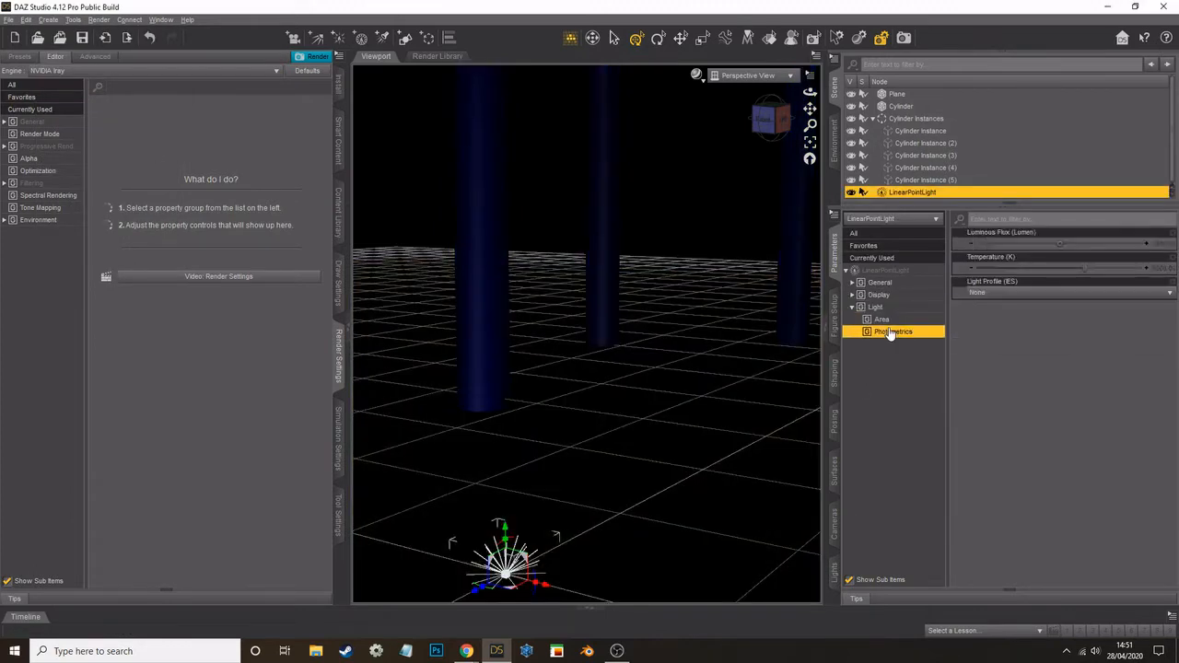
{"action": "left_click", "coordinate": [877, 307]}
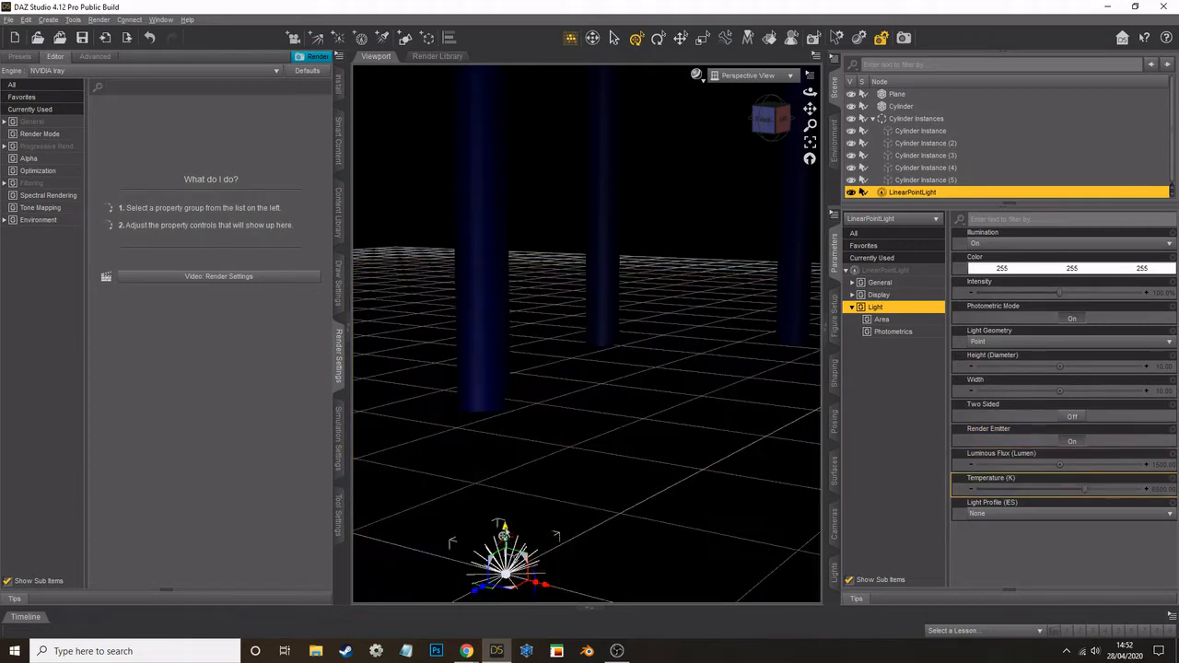
Step: Raise the new linear point light and move it back among the columns, and collapse the render settings
{"action": "left_click_drag", "start_coordinate": [504, 531], "coordinate": [700, 382]}
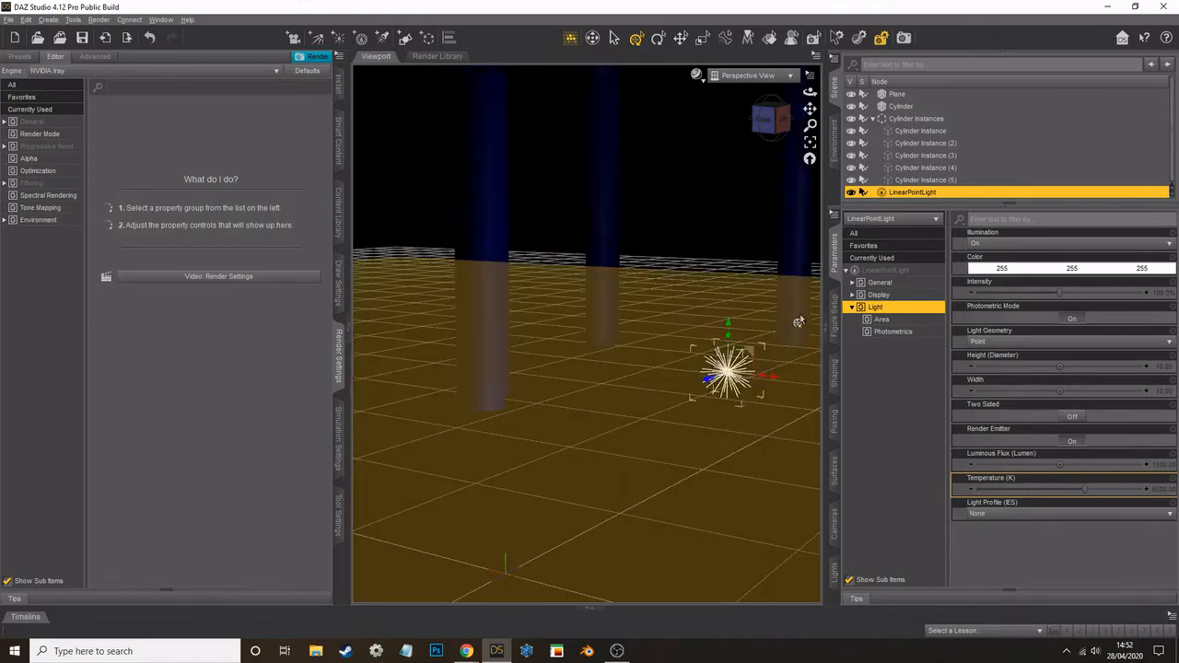
{"action": "left_click_drag", "start_coordinate": [810, 109], "coordinate": [654, 155]}
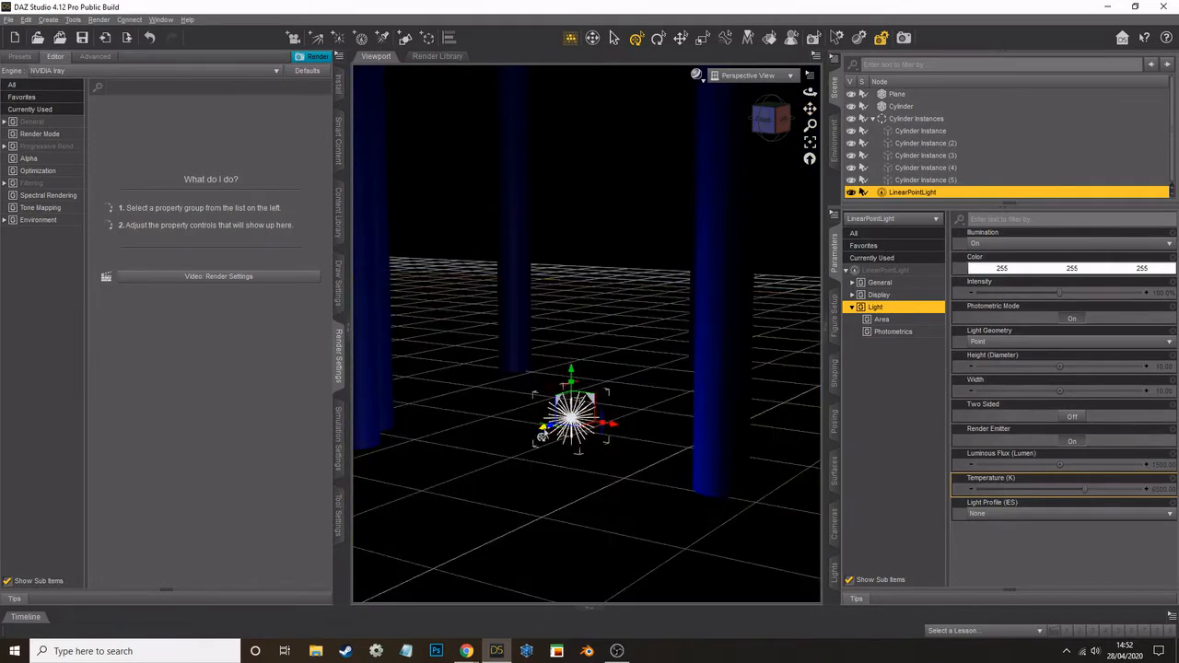
{"action": "left_click_drag", "start_coordinate": [548, 433], "coordinate": [543, 384]}
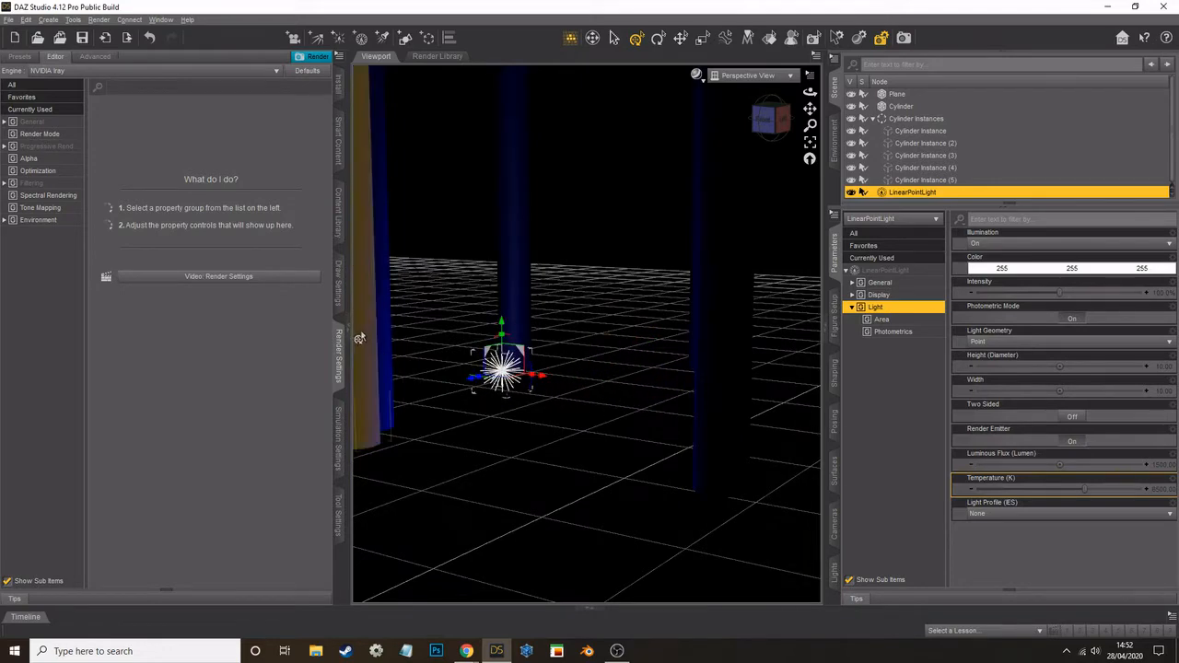
{"action": "left_click", "coordinate": [349, 334]}
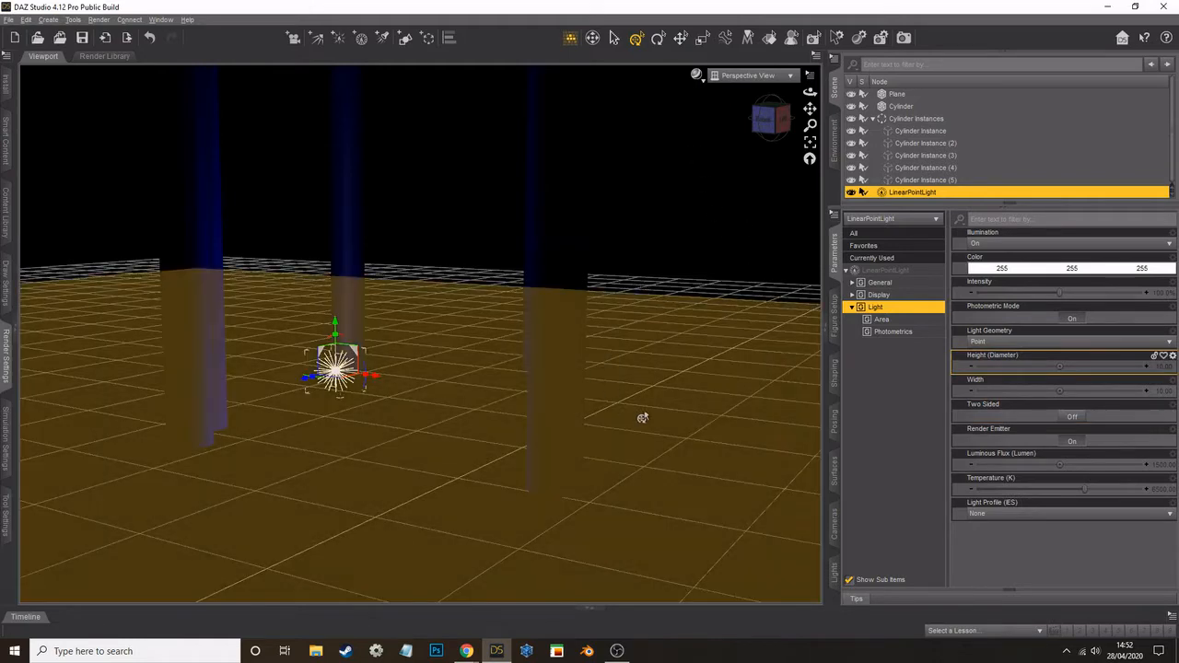
Step: Select the ground plane and review its surface shader settings
{"action": "left_click", "coordinate": [645, 416]}
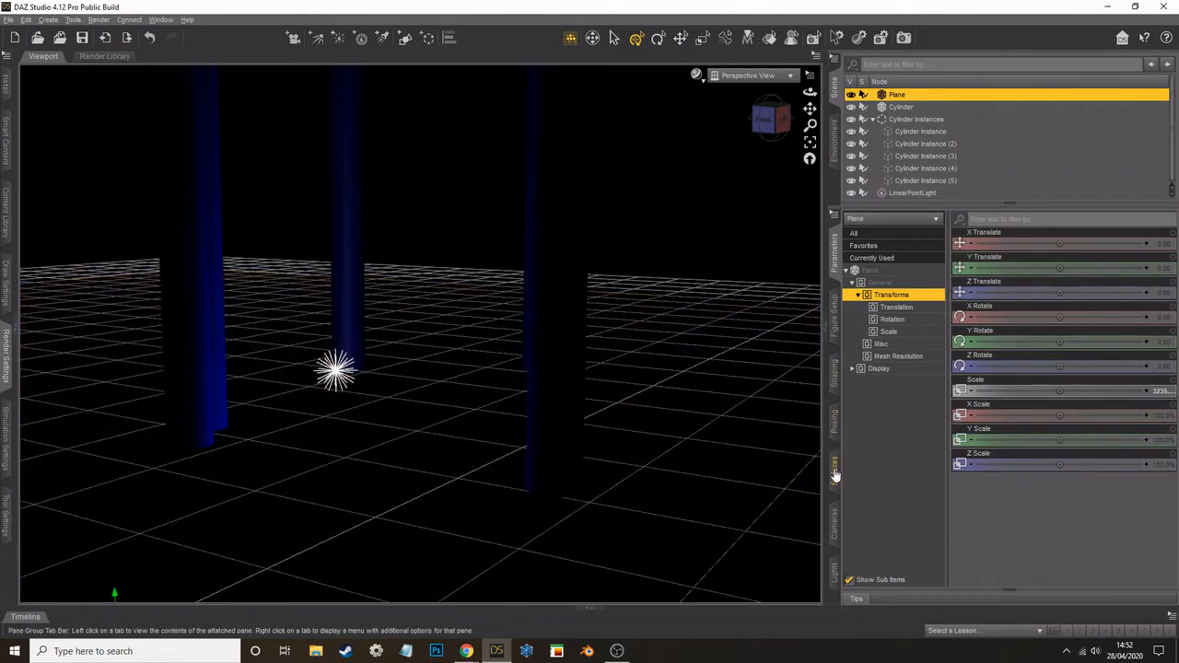
{"action": "left_click", "coordinate": [835, 471]}
{"action": "left_click", "coordinate": [890, 291]}
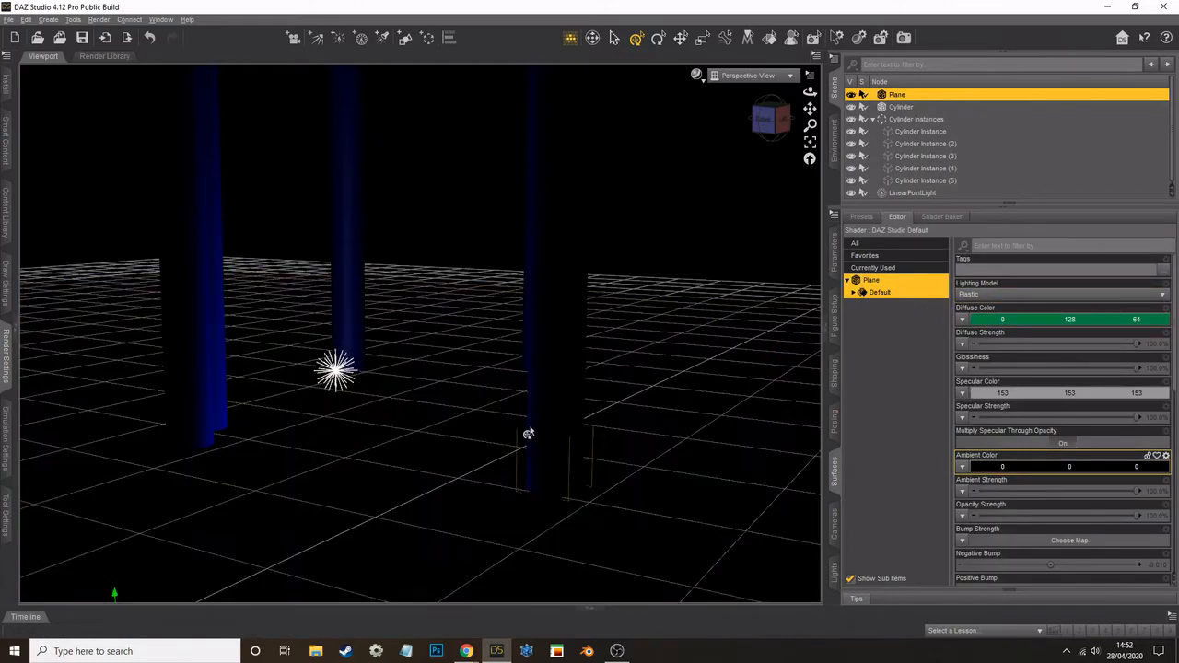
Step: Delete the visible blue columns, including the original cylinder, and the ground plane from the scene
{"action": "left_click", "coordinate": [561, 359]}
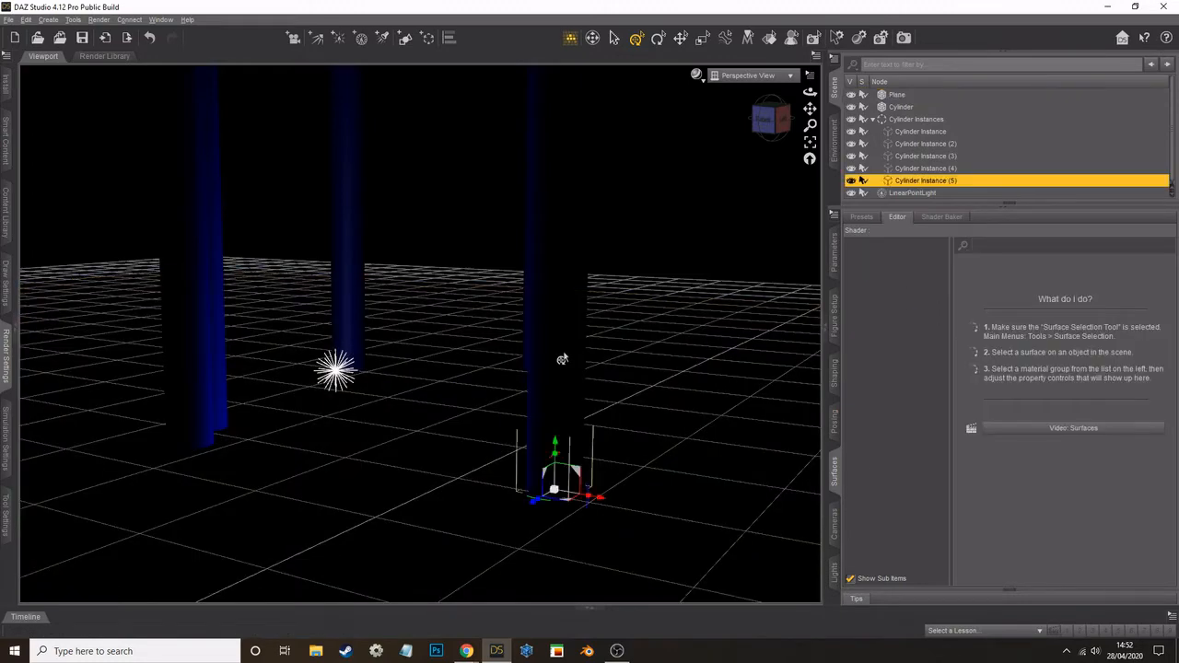
{"action": "key", "text": "Delete"}
{"action": "left_click", "coordinate": [545, 313]}
{"action": "key", "text": "Delete"}
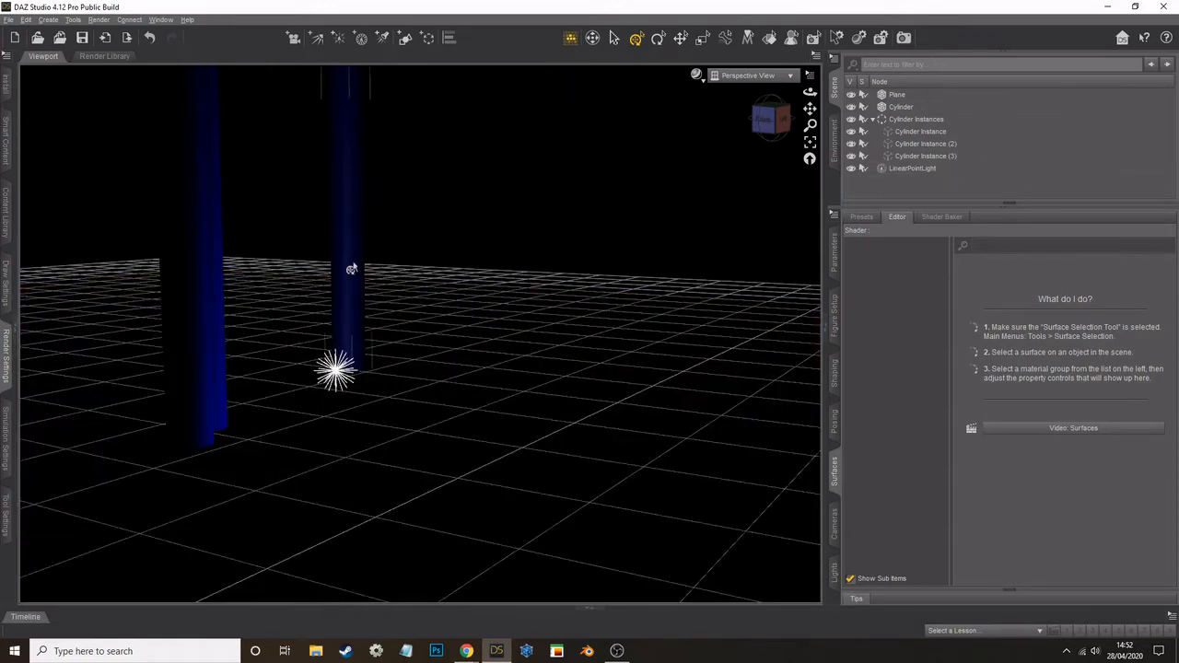
{"action": "left_click", "coordinate": [352, 267]}
{"action": "key", "text": "Delete"}
{"action": "left_click", "coordinate": [214, 287]}
{"action": "key", "text": "Delete"}
{"action": "left_click", "coordinate": [211, 289]}
{"action": "left_click", "coordinate": [186, 298]}
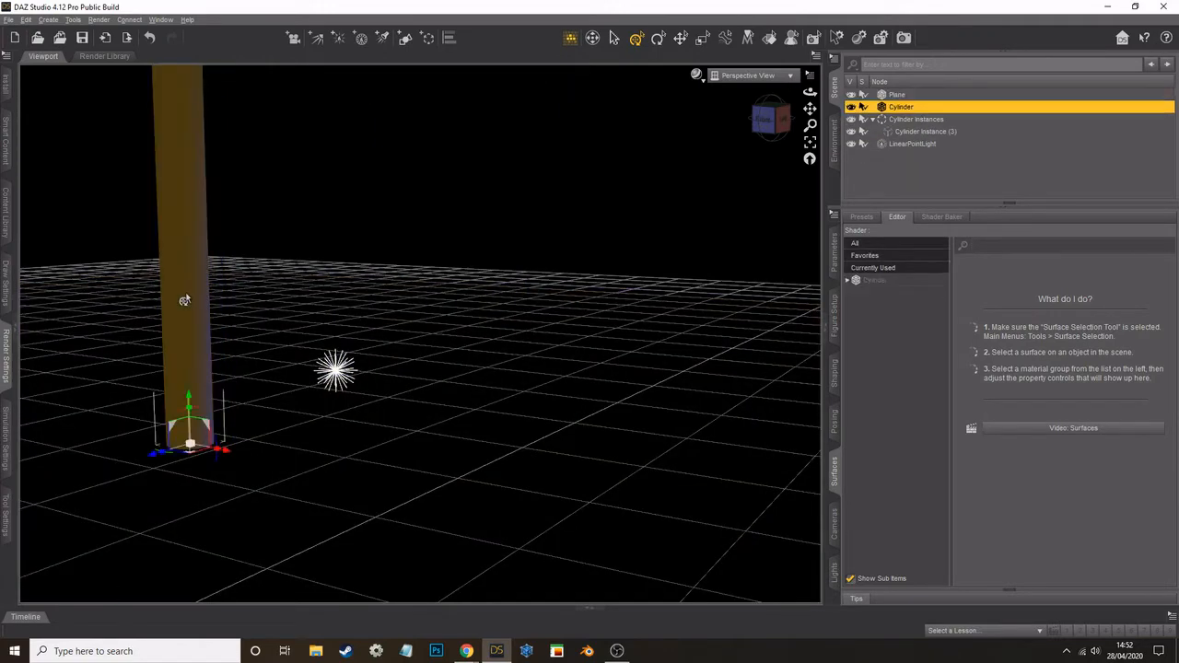
{"action": "key", "text": "Delete"}
{"action": "left_click", "coordinate": [185, 300]}
{"action": "key", "text": "Delete"}
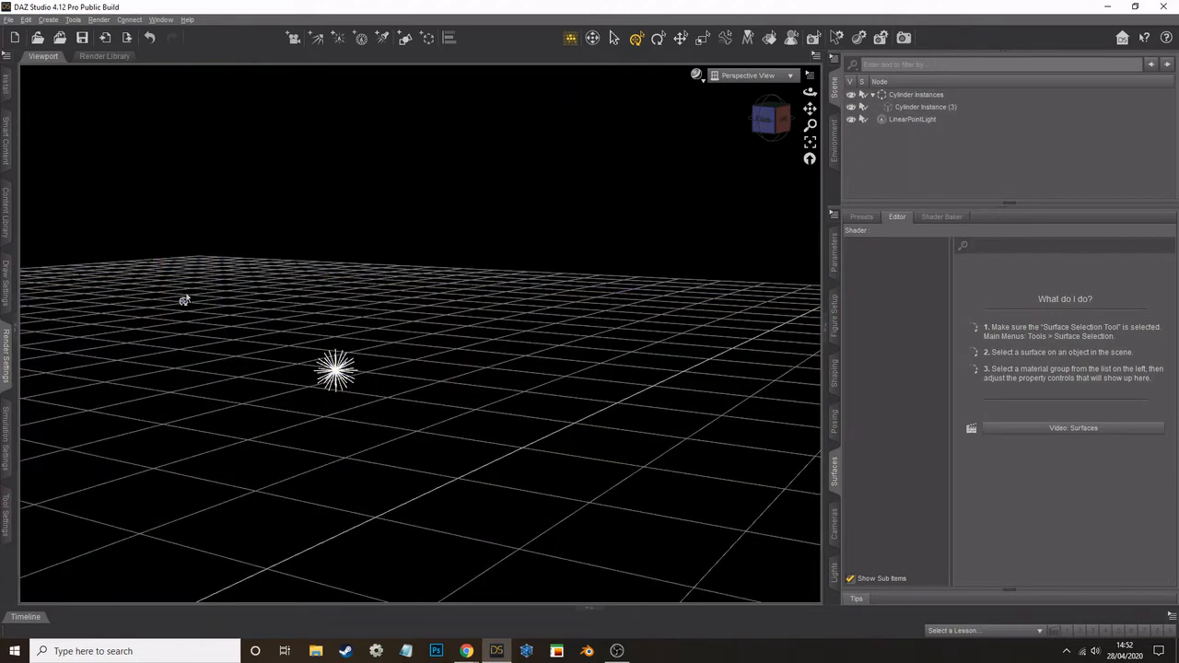
Step: Create a 1 m plane primitive at the world center and scale it up to cover the ground grid
{"action": "left_click", "coordinate": [47, 19]}
{"action": "left_click", "coordinate": [81, 112]}
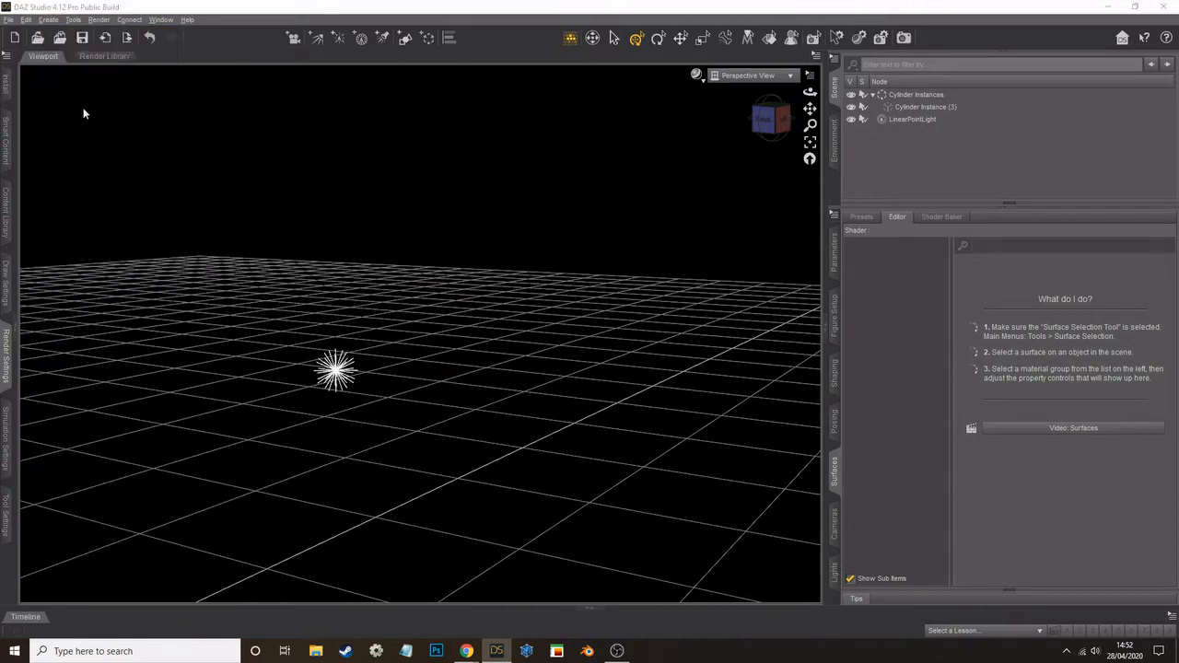
{"action": "left_click", "coordinate": [590, 277]}
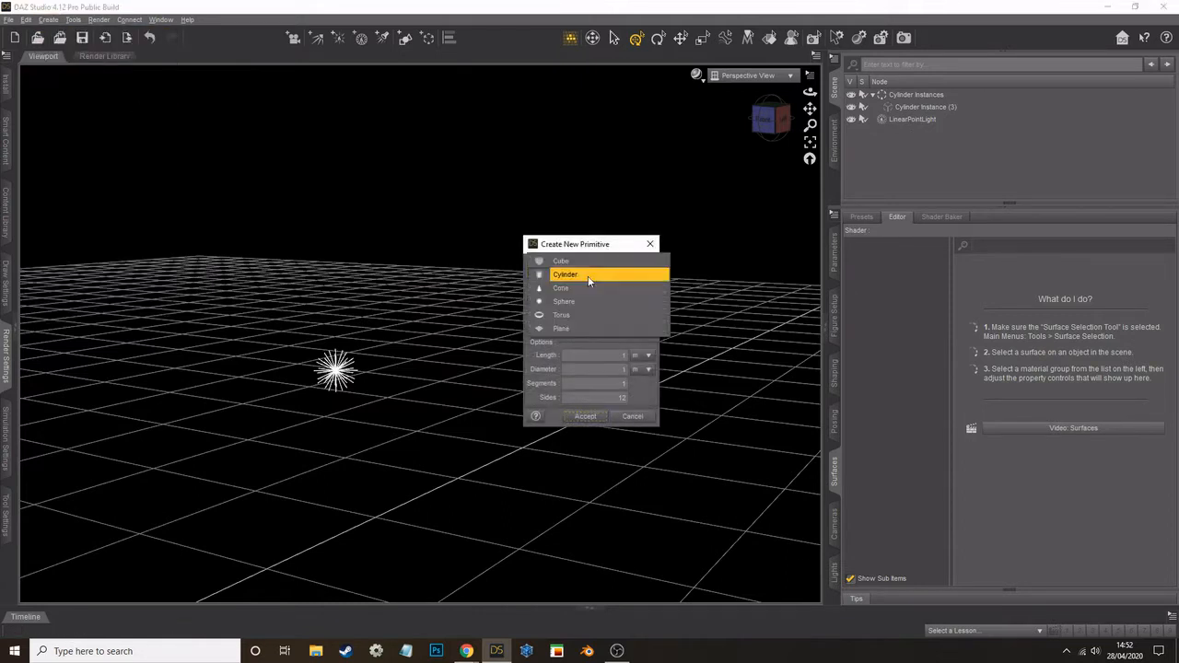
{"action": "left_click", "coordinate": [564, 329]}
{"action": "left_click", "coordinate": [583, 388]}
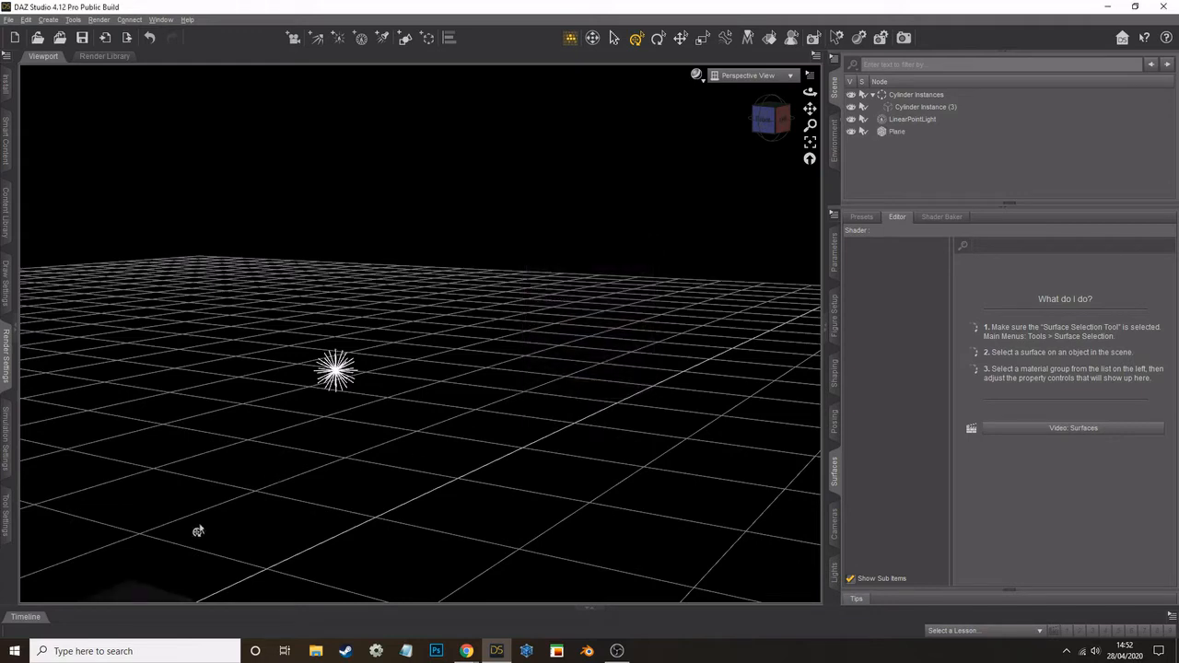
{"action": "left_click", "coordinate": [139, 592]}
{"action": "scroll", "coordinate": [252, 476], "scroll_direction": "down", "scroll_amount": 3}
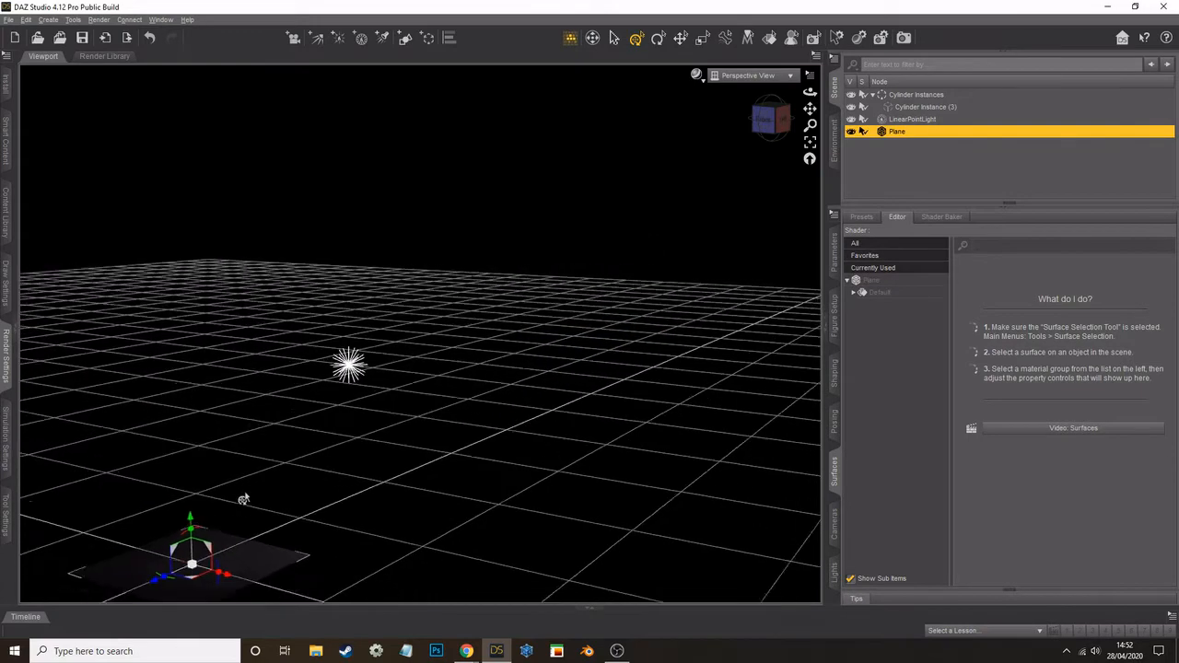
{"action": "scroll", "coordinate": [243, 500], "scroll_direction": "down", "scroll_amount": 5}
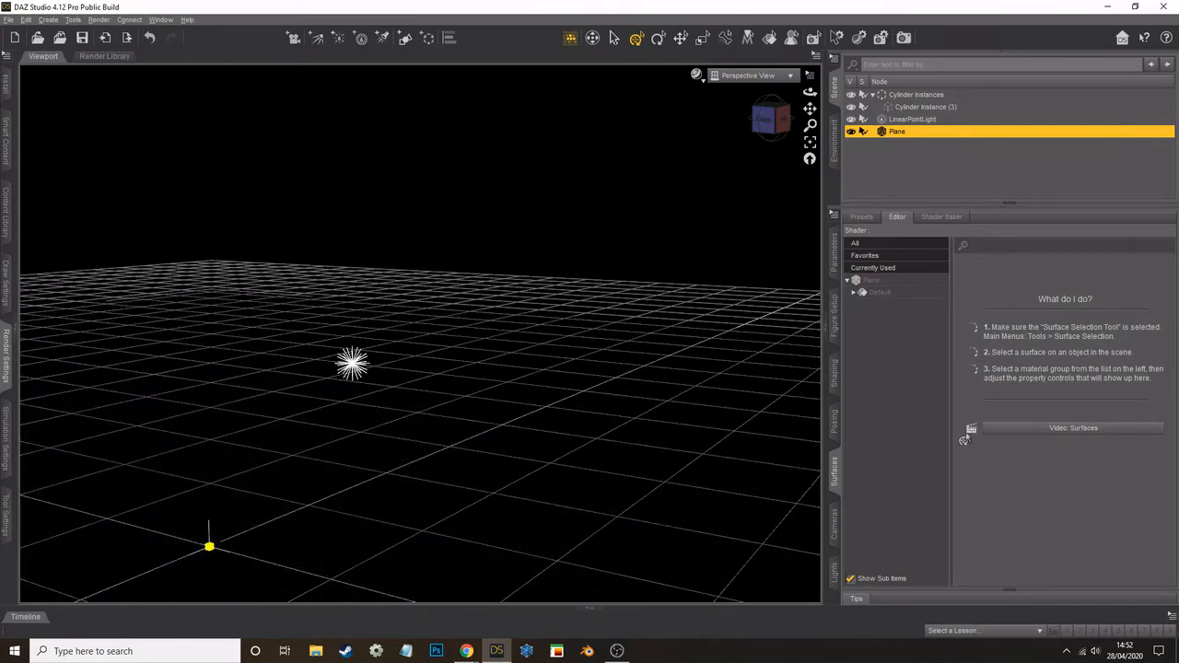
Step: Set the new plane's Iray base color to bright green (0.22, 1.00, 0.00)
{"action": "left_click", "coordinate": [884, 282]}
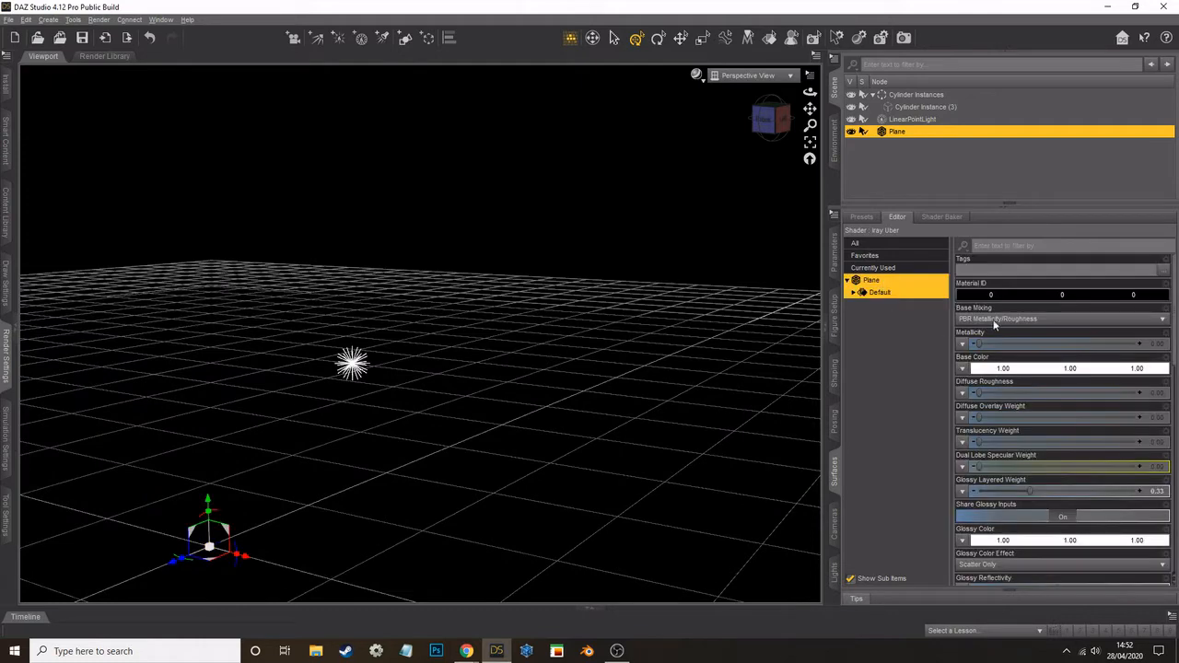
{"action": "scroll", "coordinate": [1025, 482], "scroll_direction": "down", "scroll_amount": 10}
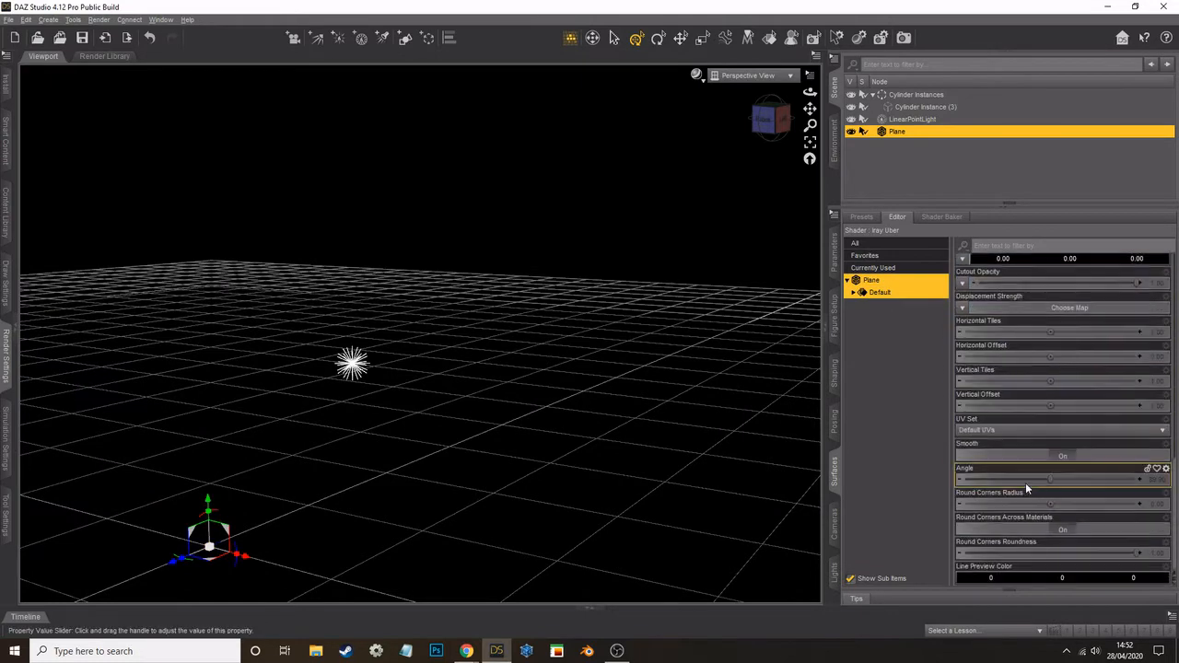
{"action": "scroll", "coordinate": [1025, 483], "scroll_direction": "up", "scroll_amount": 10}
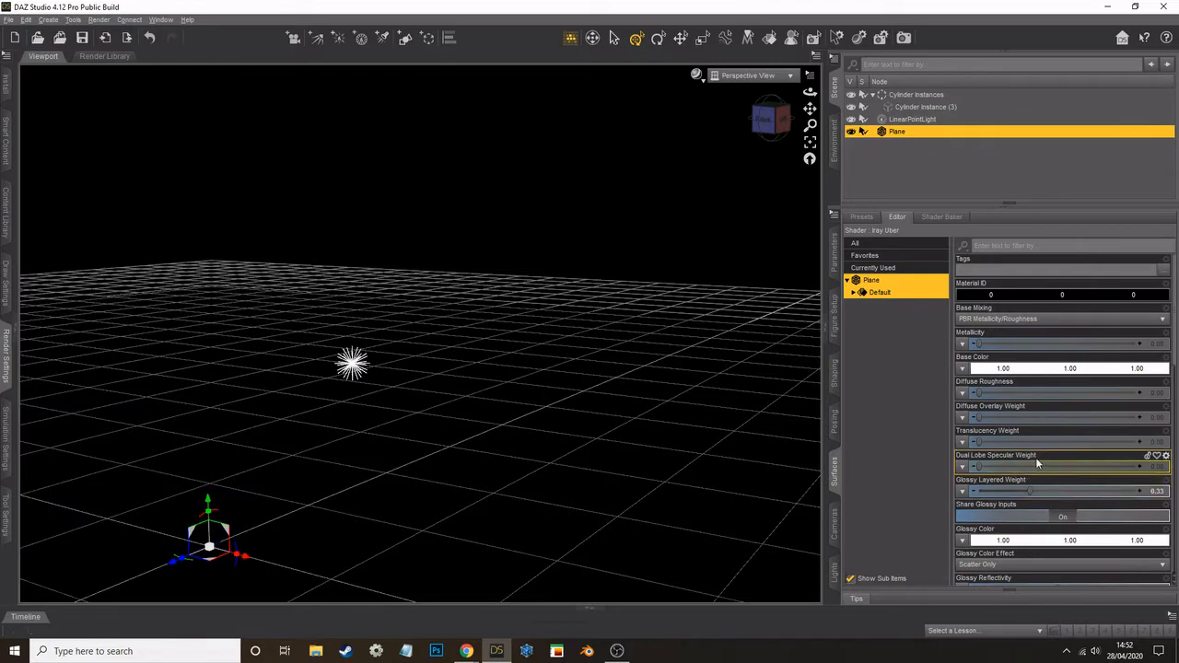
{"action": "left_click", "coordinate": [1033, 369]}
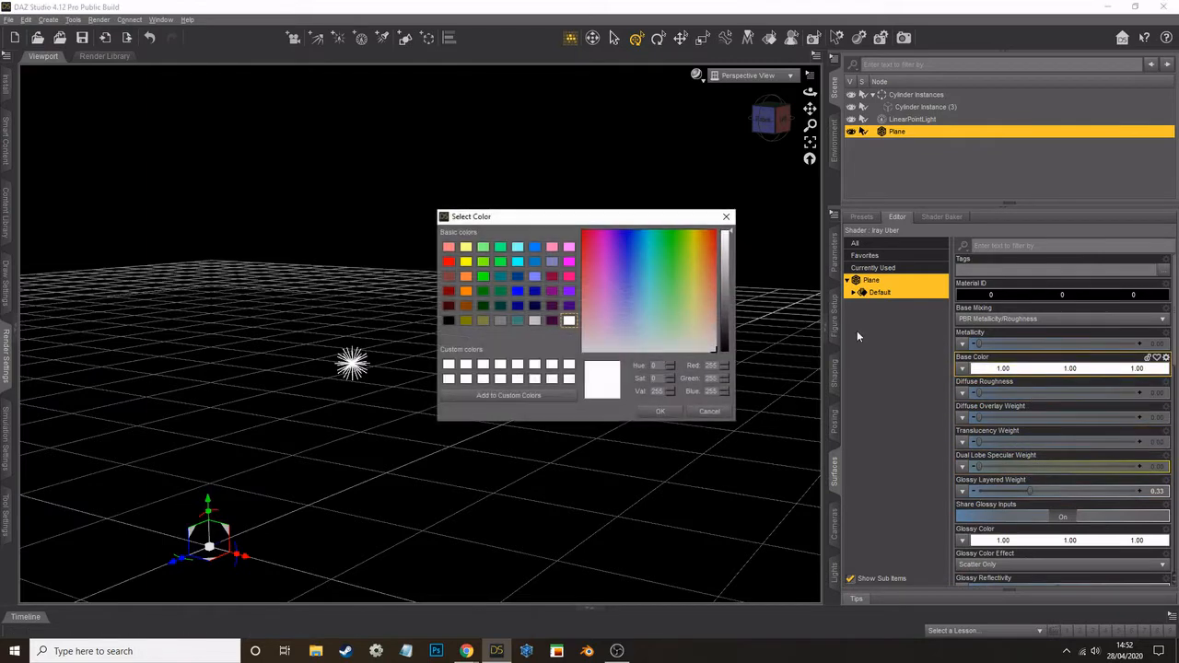
{"action": "left_click", "coordinate": [483, 262]}
{"action": "left_click", "coordinate": [665, 412]}
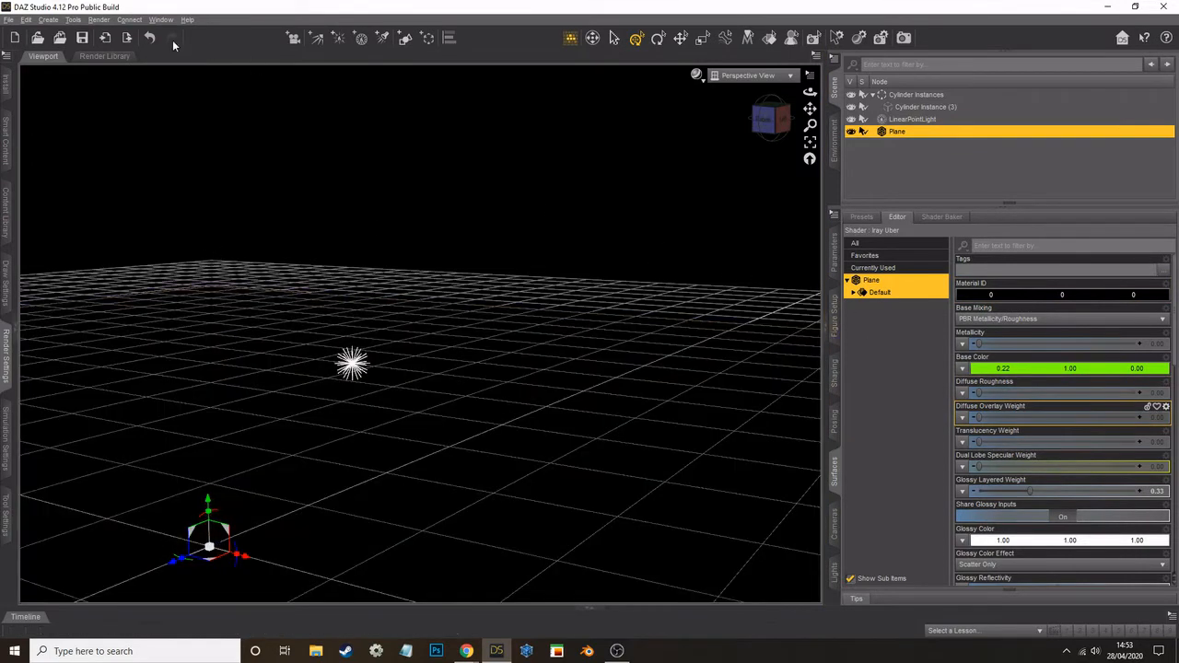
Step: Create a cone primitive 1 m long and 1 m in diameter with 12 sides, and move it toward the front
{"action": "left_click", "coordinate": [45, 22]}
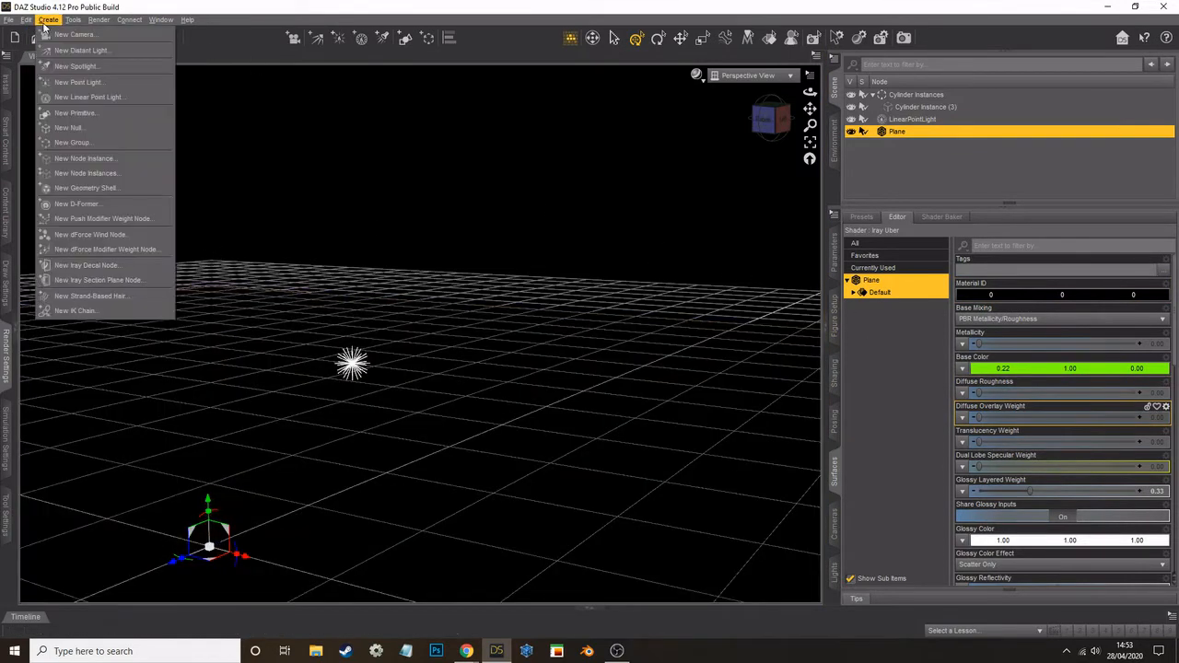
{"action": "left_click", "coordinate": [68, 112]}
{"action": "left_click", "coordinate": [564, 273]}
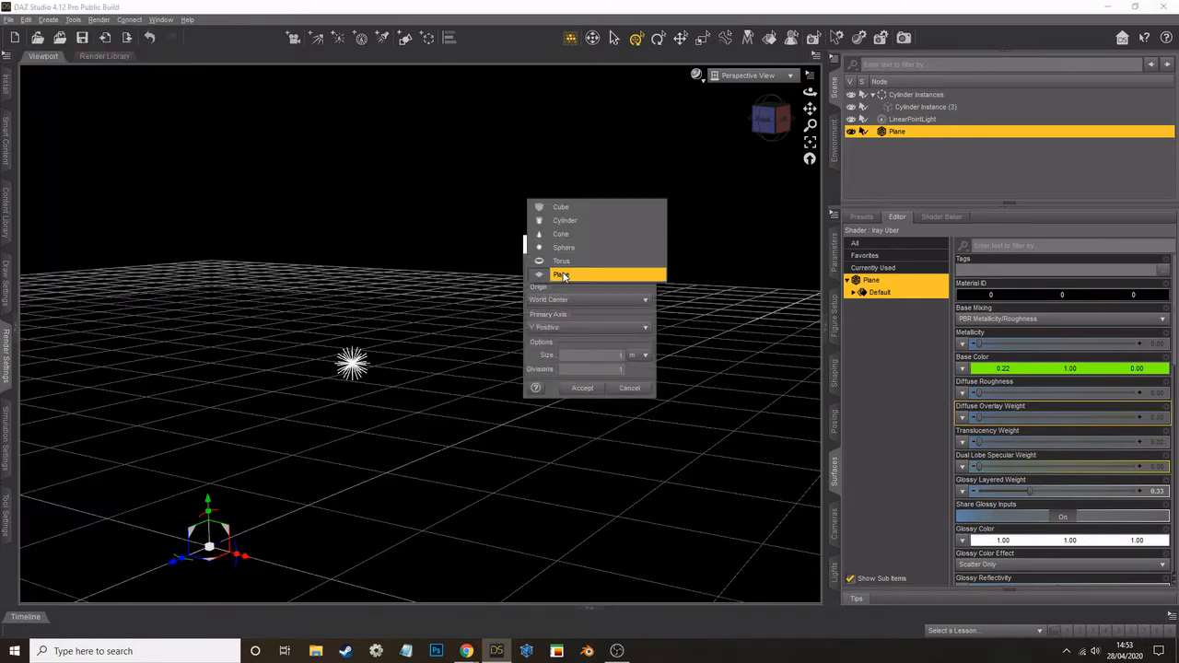
{"action": "left_click", "coordinate": [567, 245]}
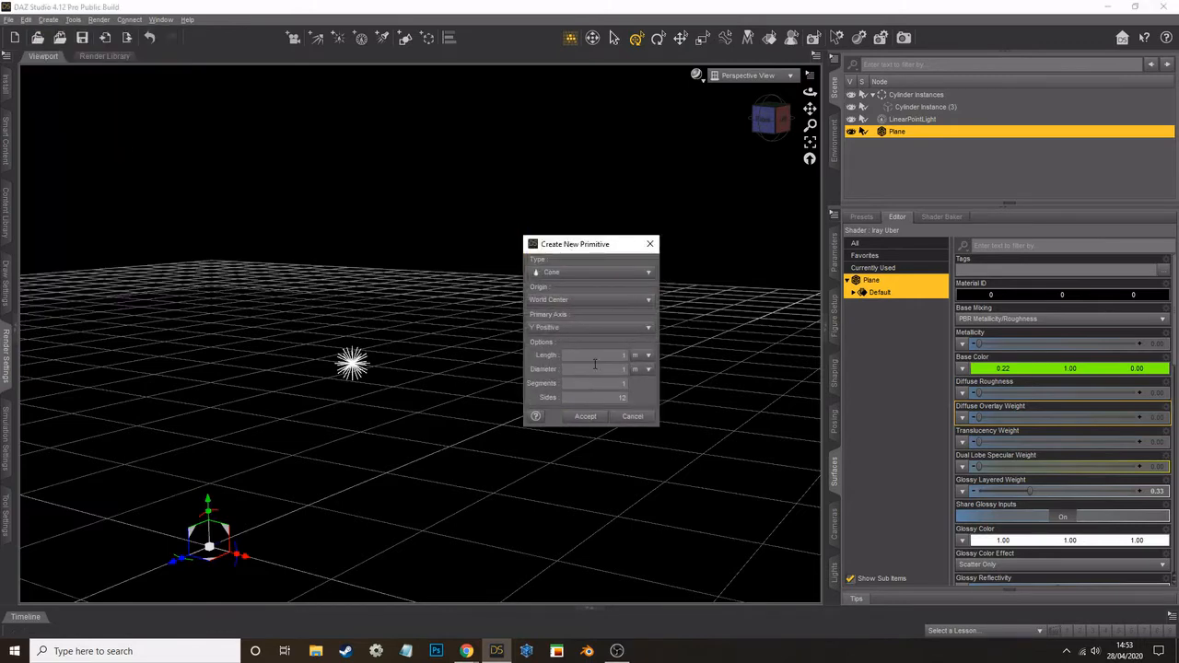
{"action": "left_click", "coordinate": [584, 417]}
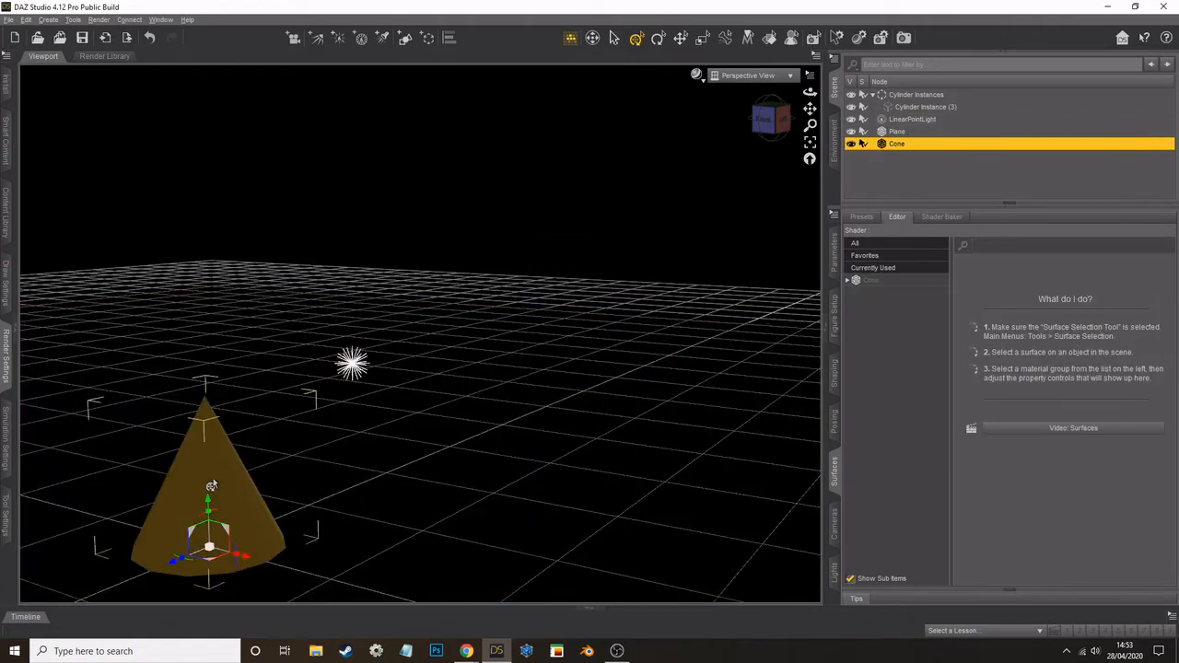
{"action": "left_click_drag", "start_coordinate": [173, 564], "coordinate": [103, 589]}
Step: Set the cone's Iray base color to dark green
{"action": "left_click", "coordinate": [871, 280]}
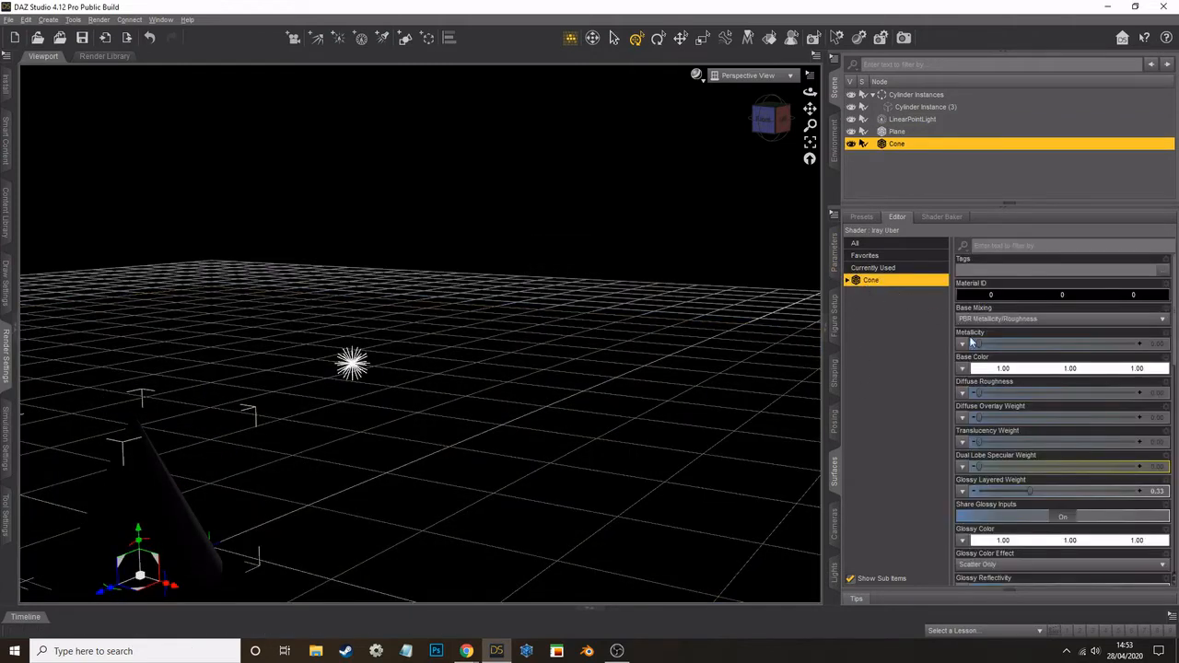
{"action": "left_click", "coordinate": [1025, 370]}
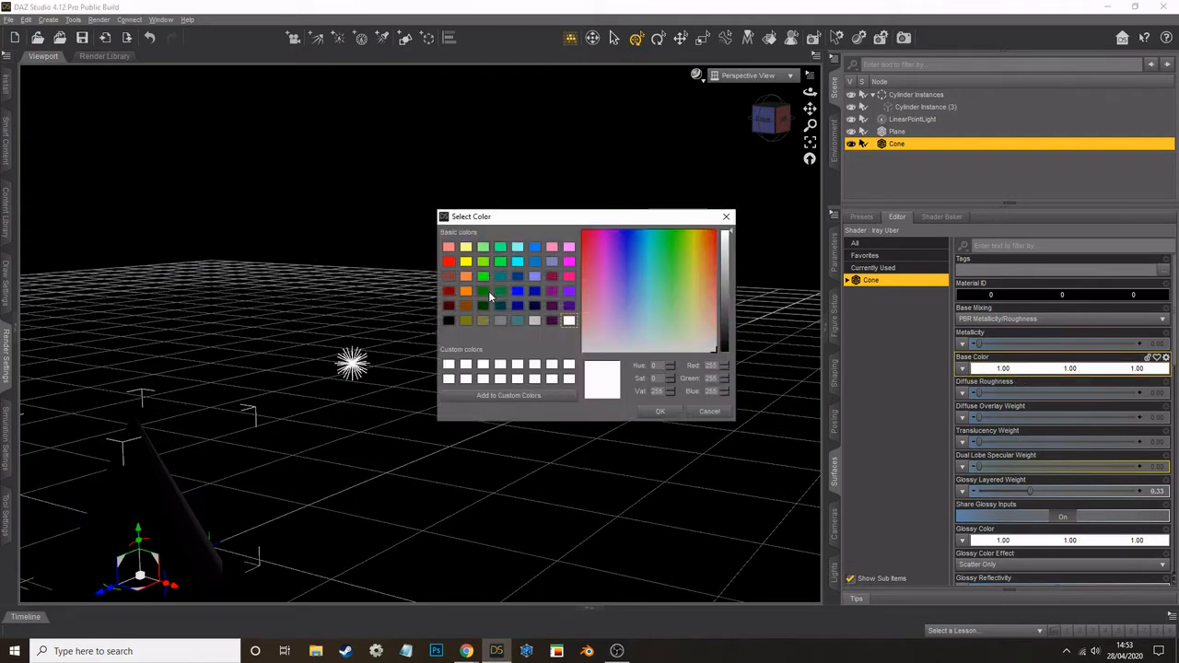
{"action": "left_click", "coordinate": [483, 305]}
{"action": "left_click", "coordinate": [660, 413]}
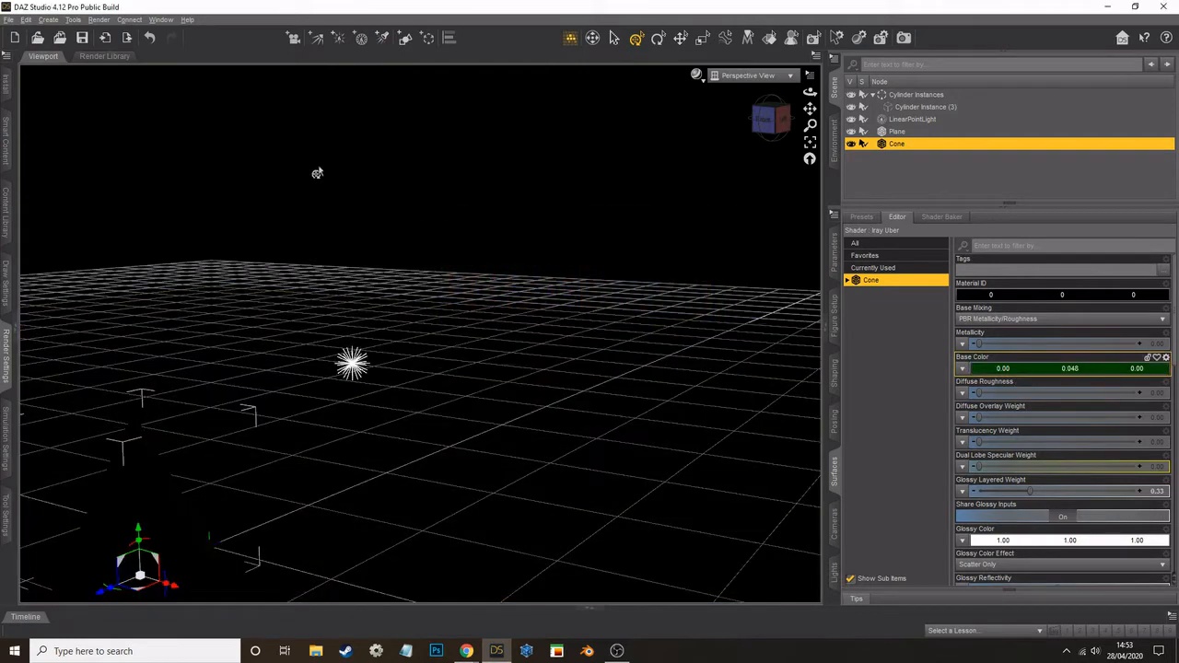
Step: Create 10 node instances of the cone, labeled Cone Instances
{"action": "left_click", "coordinate": [48, 19]}
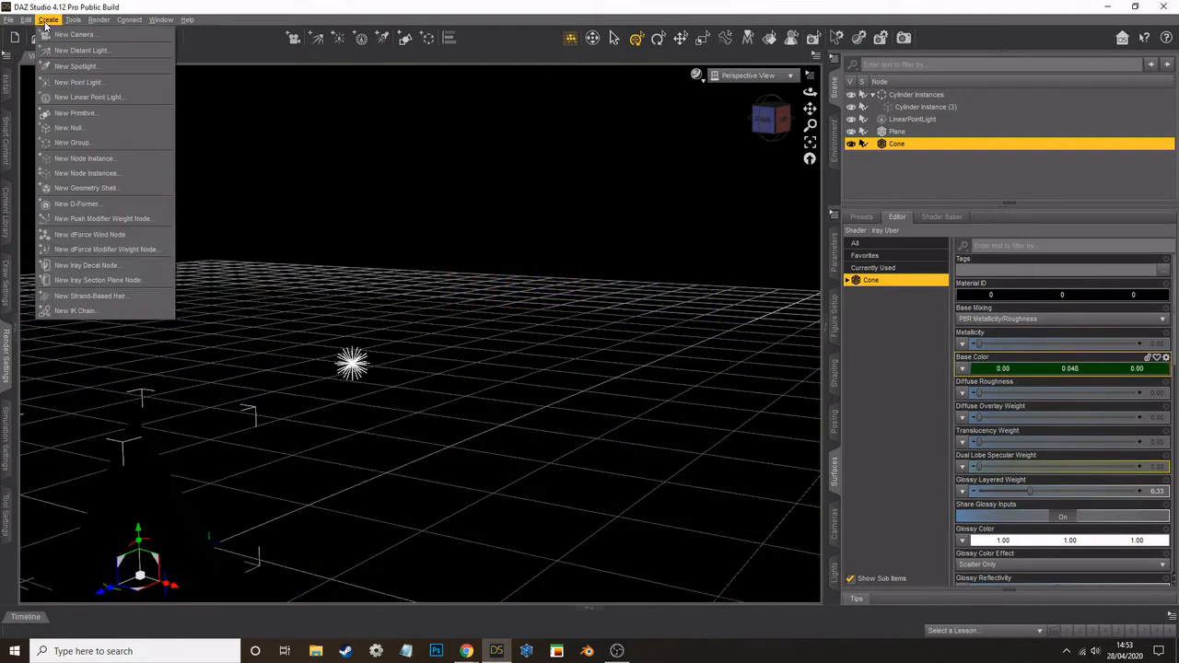
{"action": "left_click", "coordinate": [85, 174]}
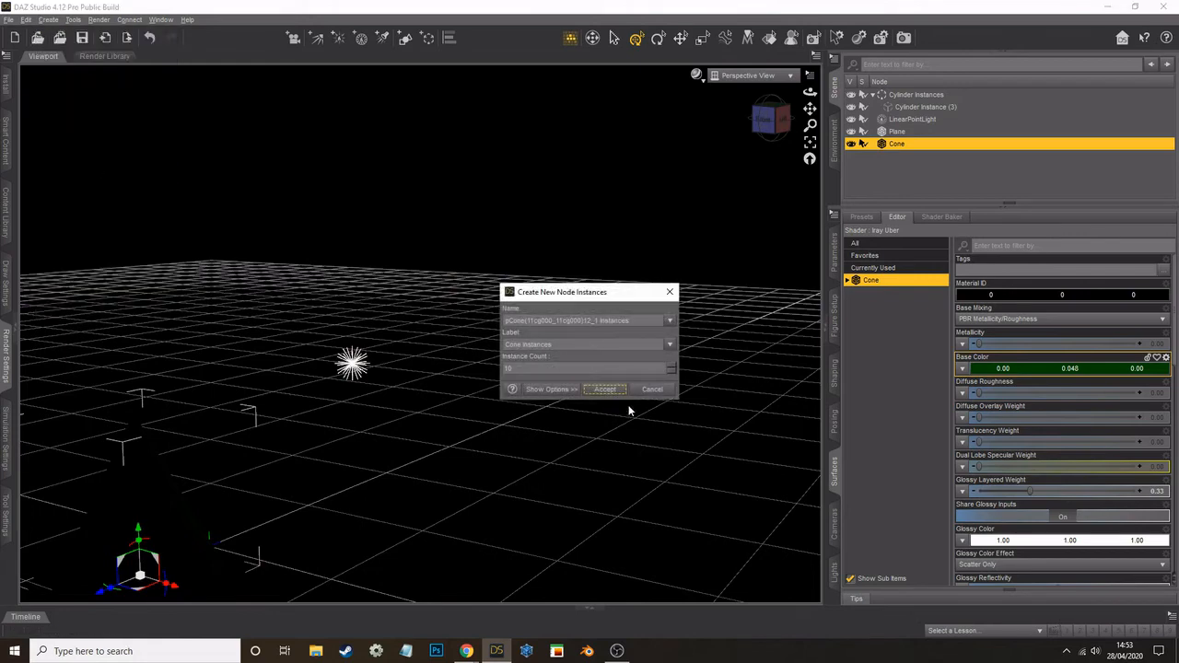
{"action": "left_click", "coordinate": [609, 393]}
{"action": "scroll", "coordinate": [485, 408], "scroll_direction": "down", "scroll_amount": 3}
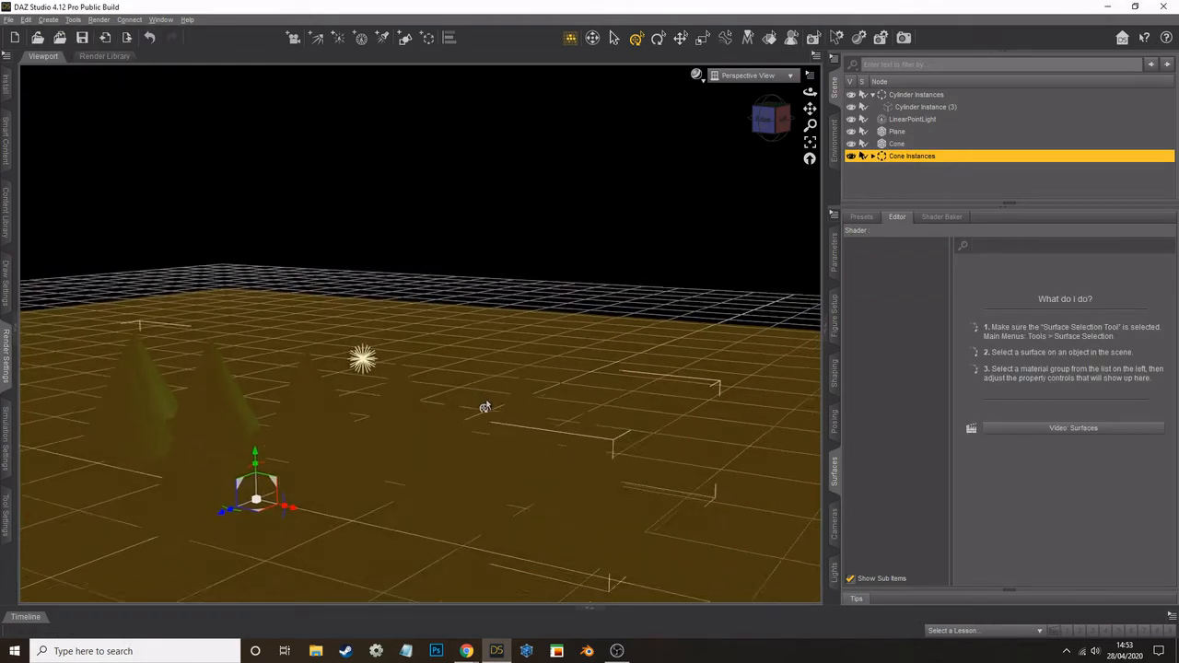
{"action": "scroll", "coordinate": [658, 188], "scroll_direction": "down", "scroll_amount": 4}
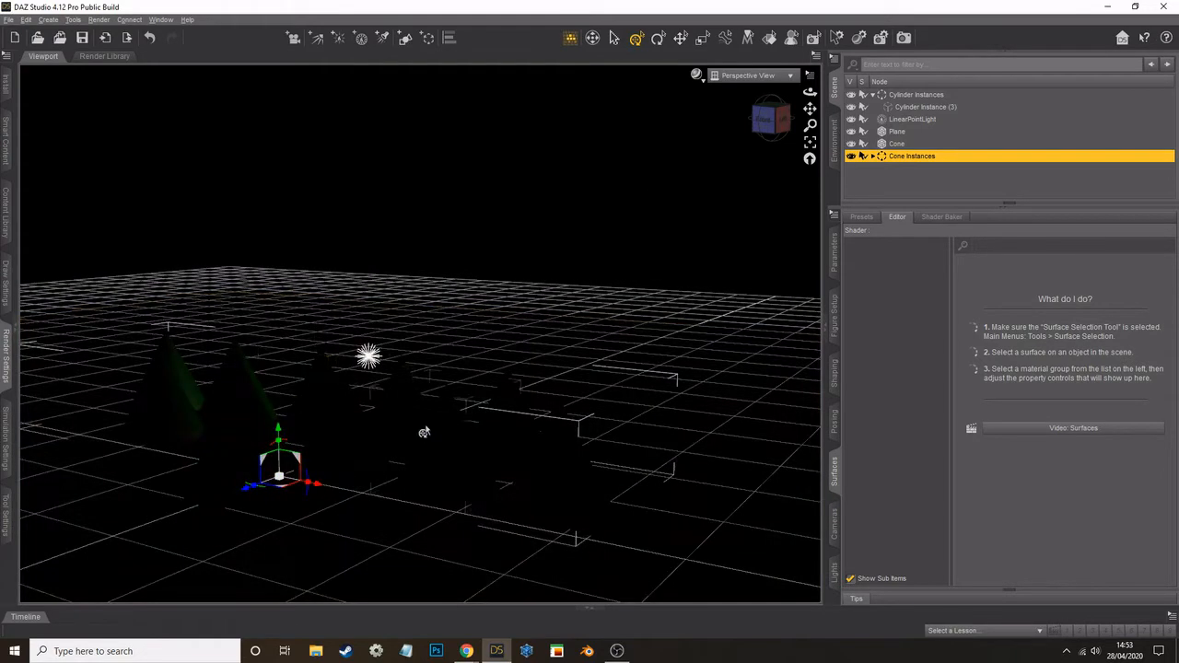
Step: Move Cone Instance (3) to the far right rear and Cone Instance (9) behind the cones left of the light
{"action": "left_click", "coordinate": [340, 469]}
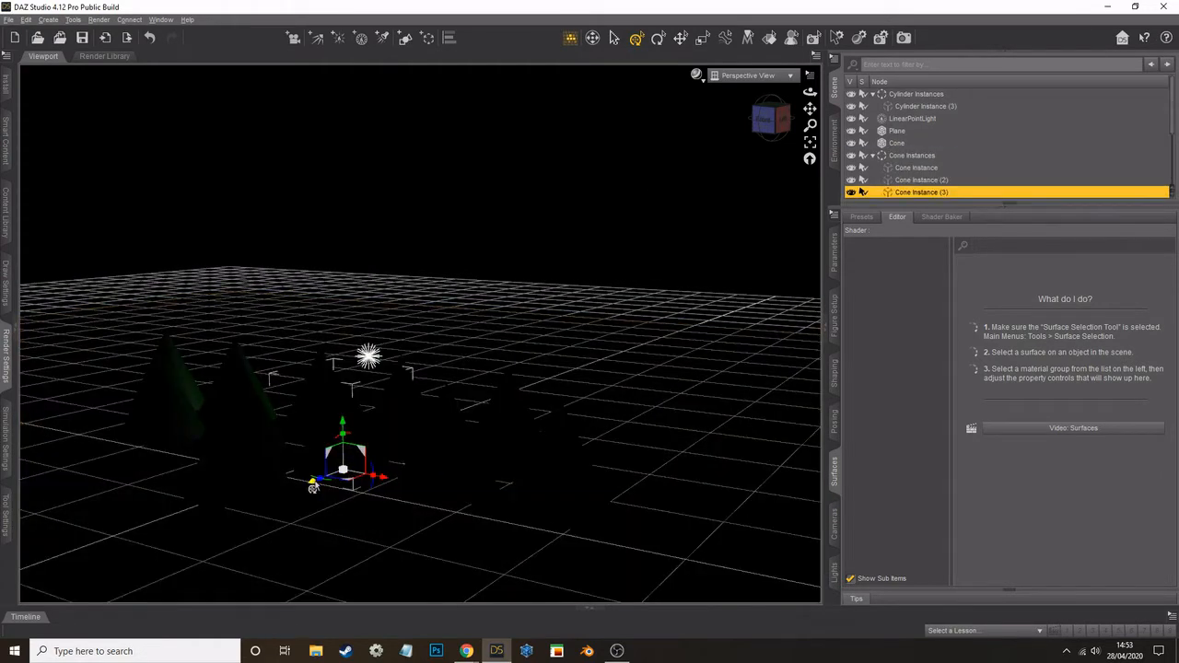
{"action": "left_click_drag", "start_coordinate": [313, 488], "coordinate": [636, 359]}
{"action": "left_click", "coordinate": [401, 440]}
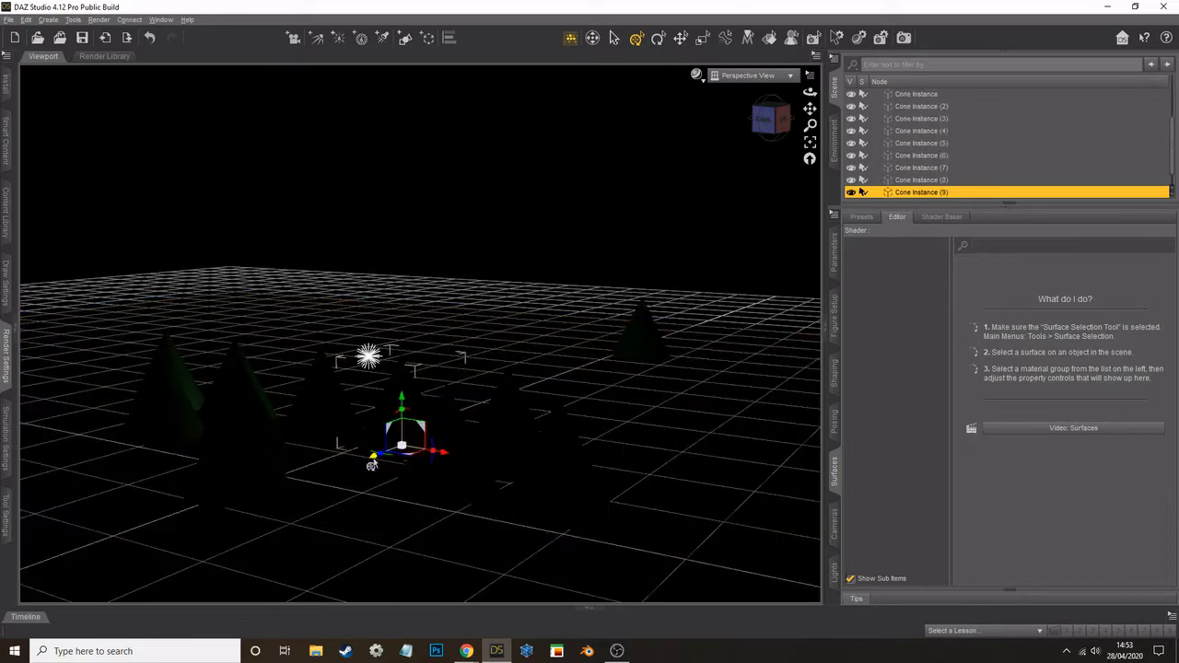
{"action": "left_click_drag", "start_coordinate": [371, 465], "coordinate": [347, 371]}
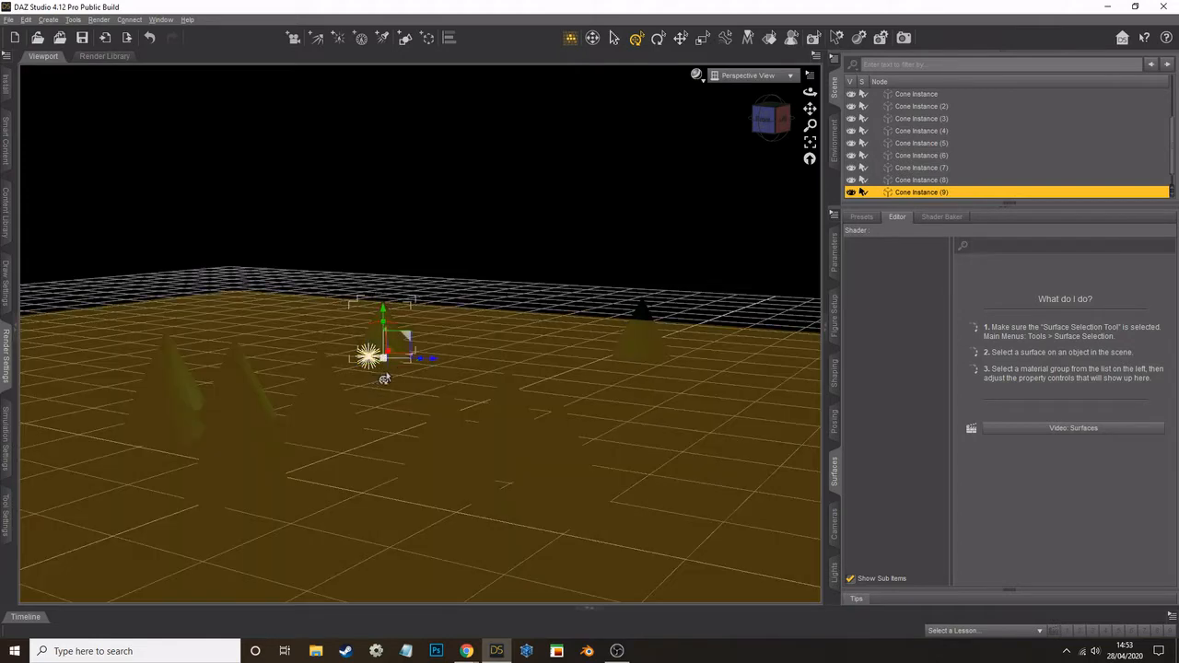
{"action": "left_click_drag", "start_coordinate": [383, 375], "coordinate": [316, 353]}
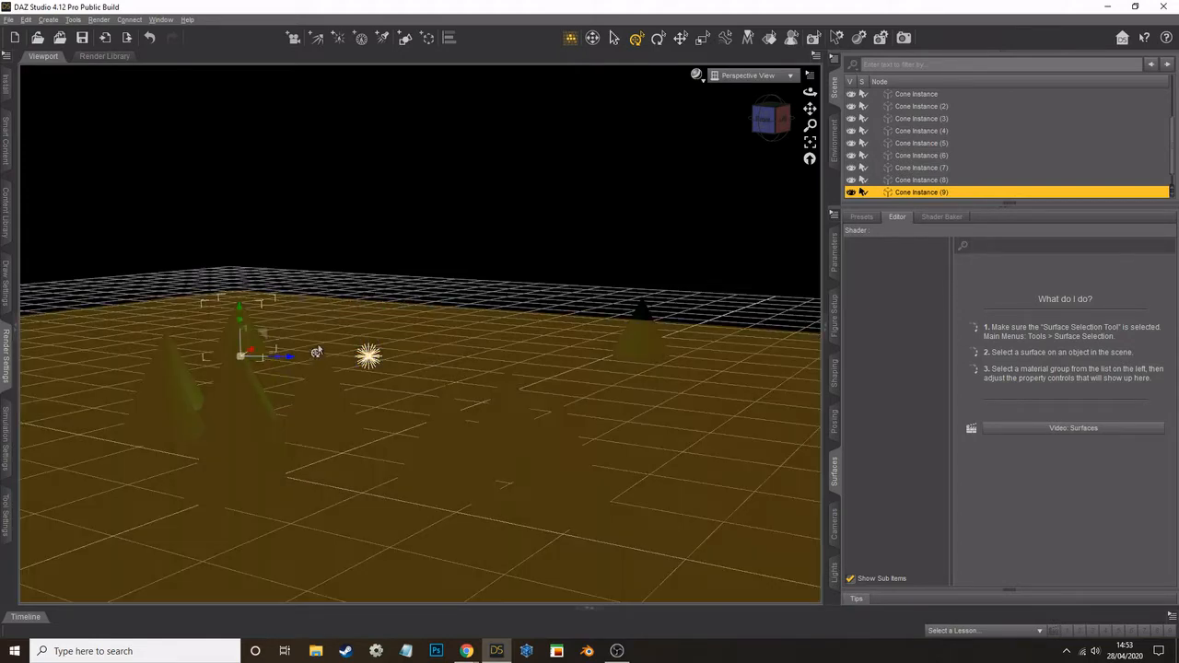
Step: Move Cone Instance (2) to the rear right of the light and Cone Instance (8) to the back, left of it
{"action": "left_click", "coordinate": [224, 432]}
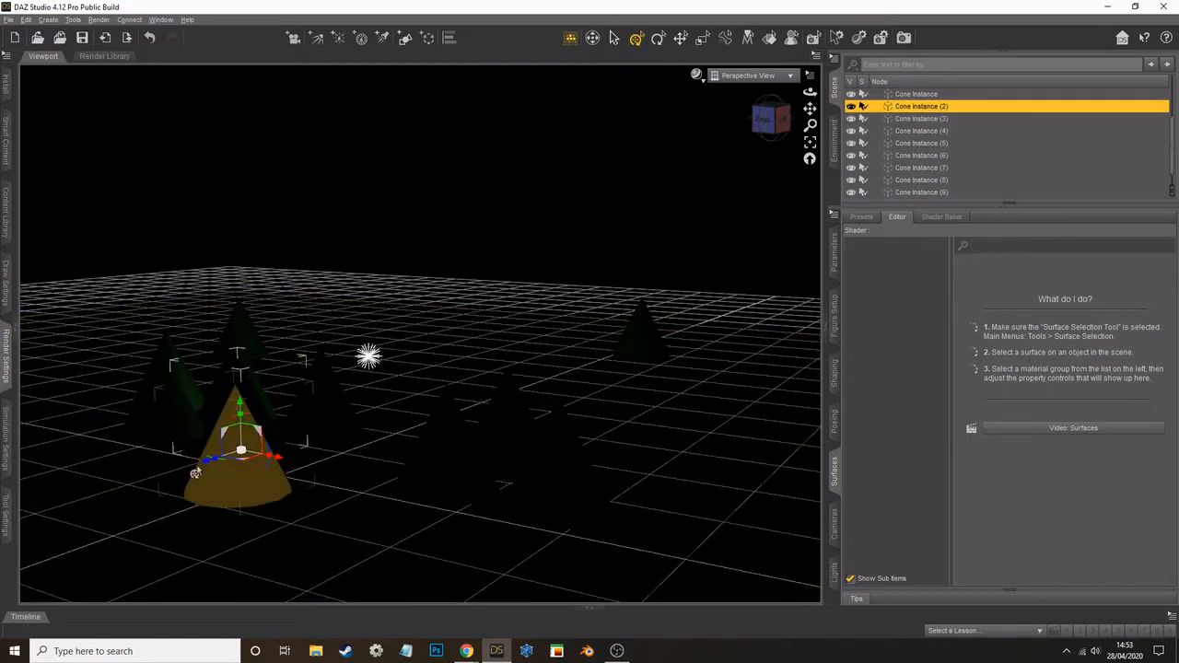
{"action": "left_click_drag", "start_coordinate": [195, 473], "coordinate": [550, 306]}
{"action": "left_click", "coordinate": [316, 427]}
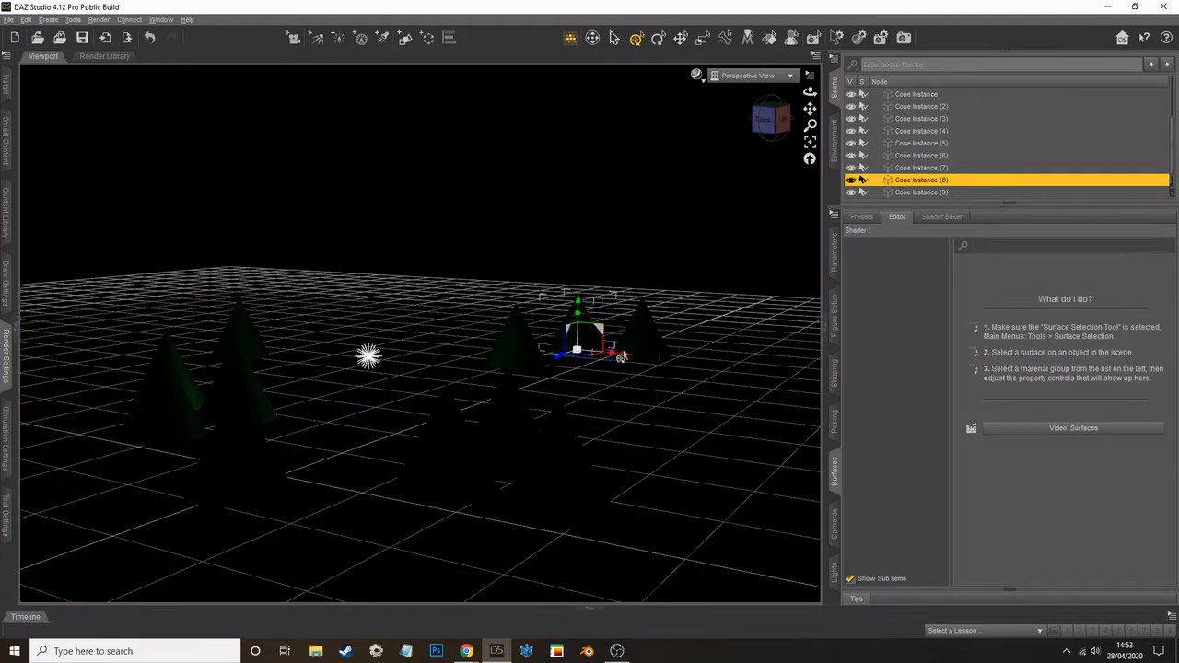
{"action": "left_click_drag", "start_coordinate": [615, 360], "coordinate": [350, 324]}
Step: Move the original cone behind and right of the light, and spread Cone Instance (7) and its neighbouring cone apart left of the light
{"action": "left_click", "coordinate": [230, 460]}
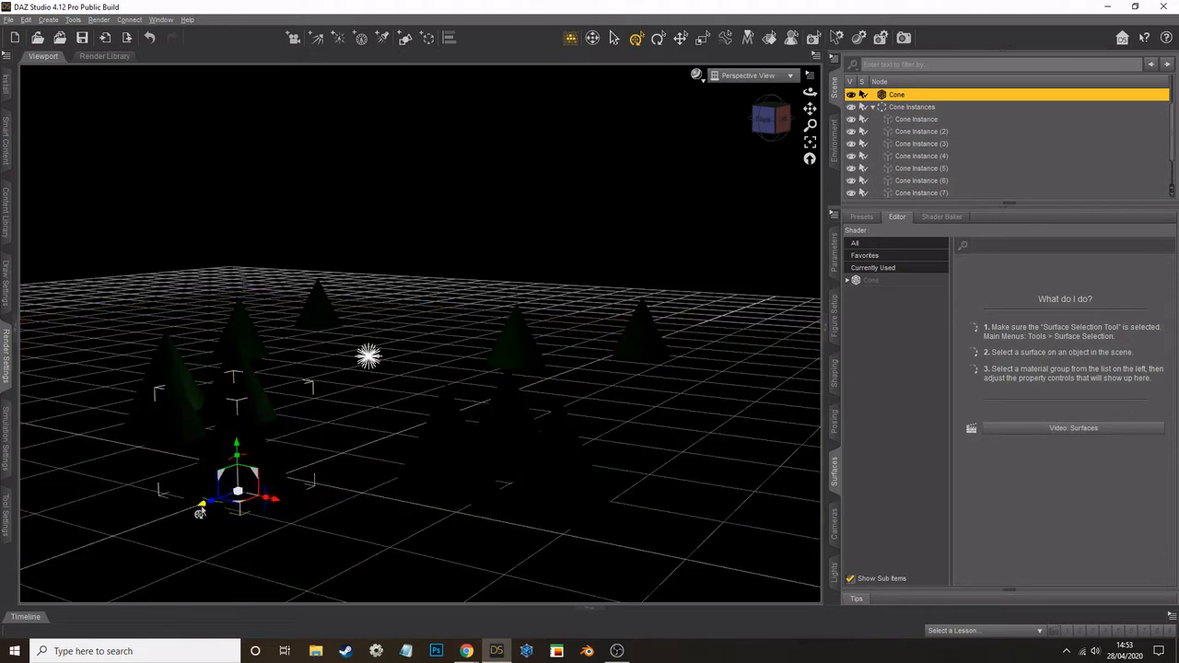
{"action": "left_click_drag", "start_coordinate": [200, 513], "coordinate": [465, 339]}
{"action": "left_click", "coordinate": [237, 400]}
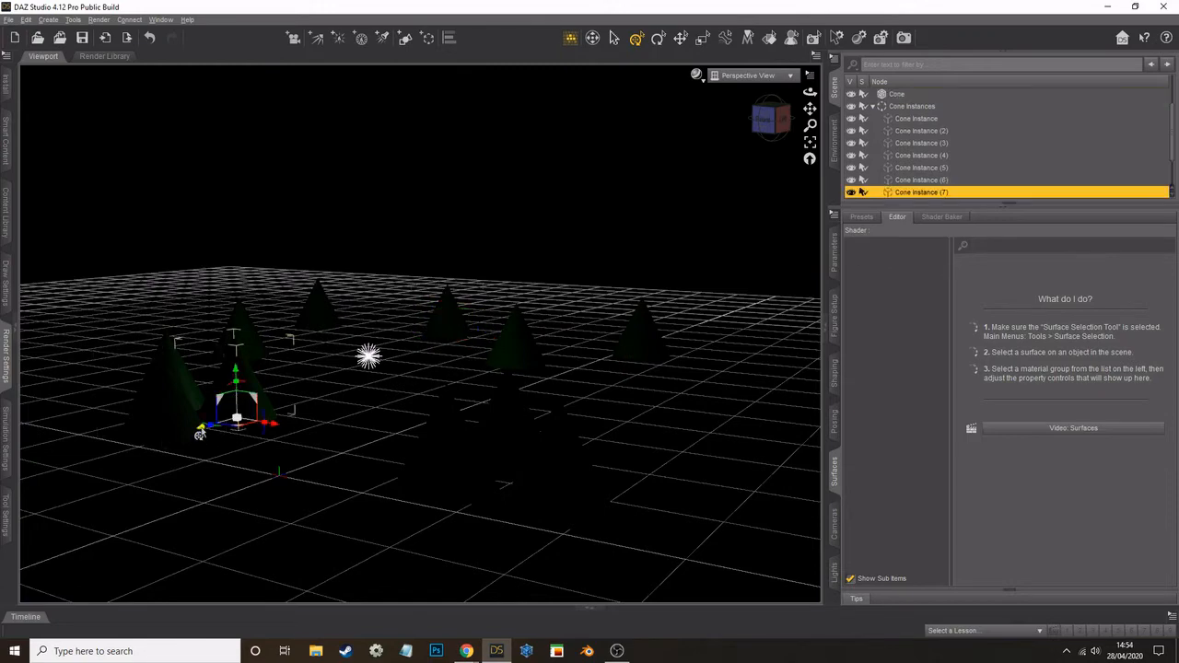
{"action": "left_click_drag", "start_coordinate": [220, 434], "coordinate": [68, 480]}
{"action": "left_click", "coordinate": [151, 424]}
Step: Move Cone Instance (4) to the front left of the cone circle, in front of Cone Instance (7)
{"action": "left_click", "coordinate": [431, 486]}
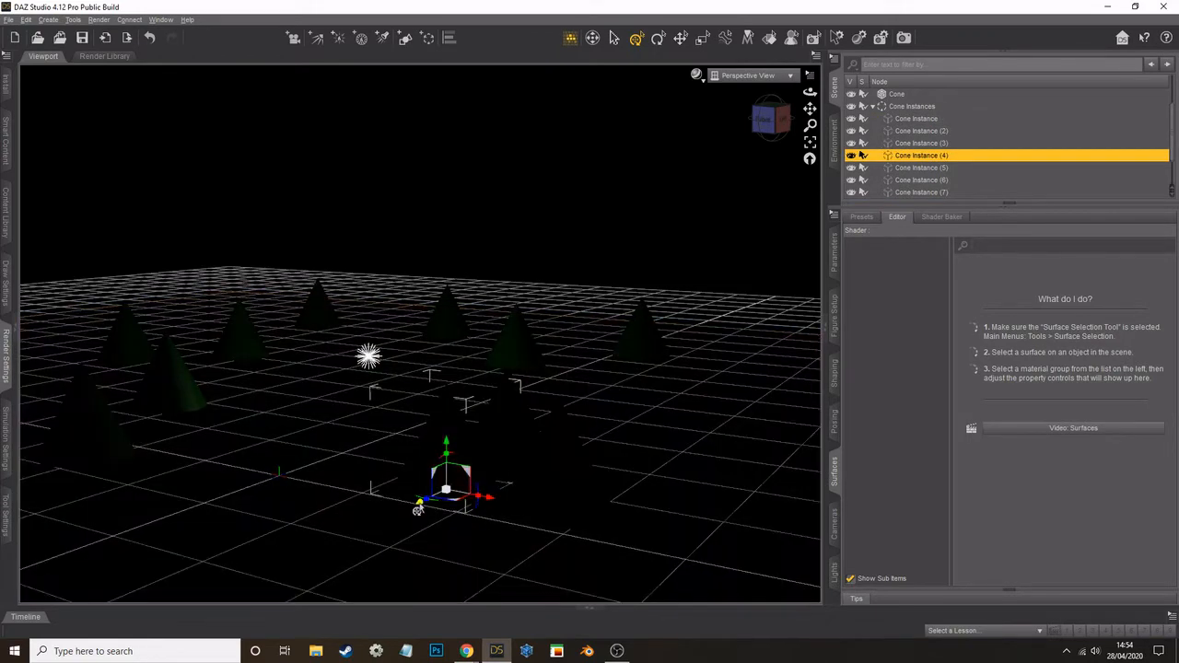
{"action": "left_click_drag", "start_coordinate": [419, 505], "coordinate": [291, 544]}
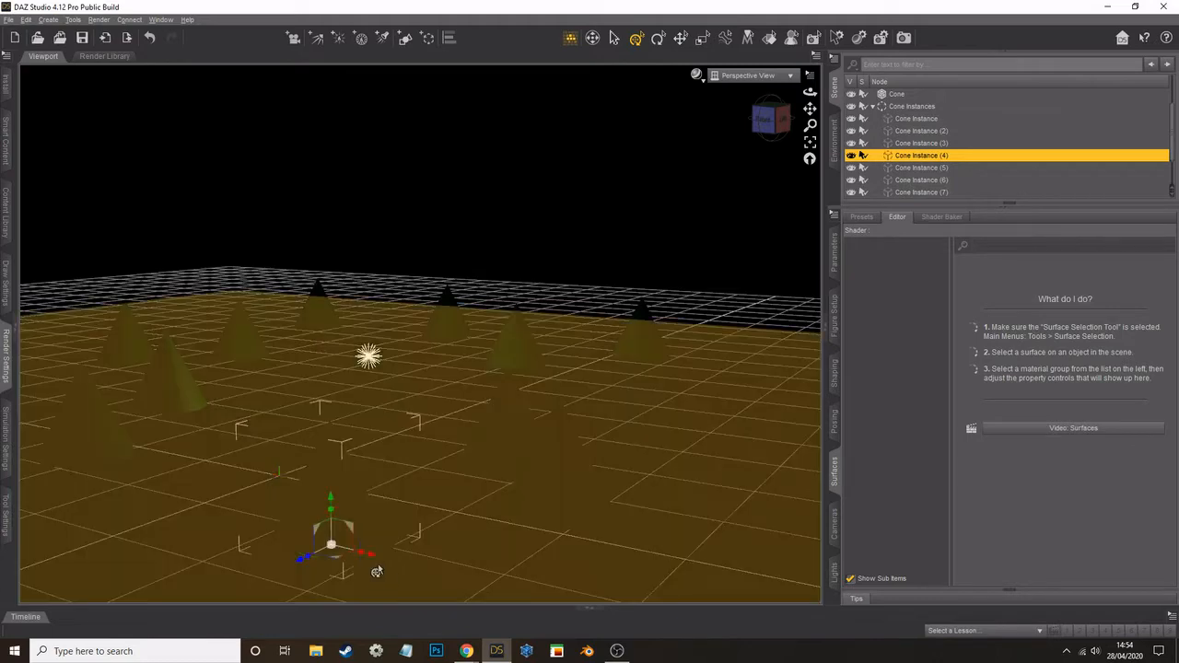
{"action": "left_click_drag", "start_coordinate": [367, 554], "coordinate": [257, 527]}
Step: Move Cone Instance (10) to the right side of the circle and Cone Instance (5) to the front centre
{"action": "left_click", "coordinate": [488, 474]}
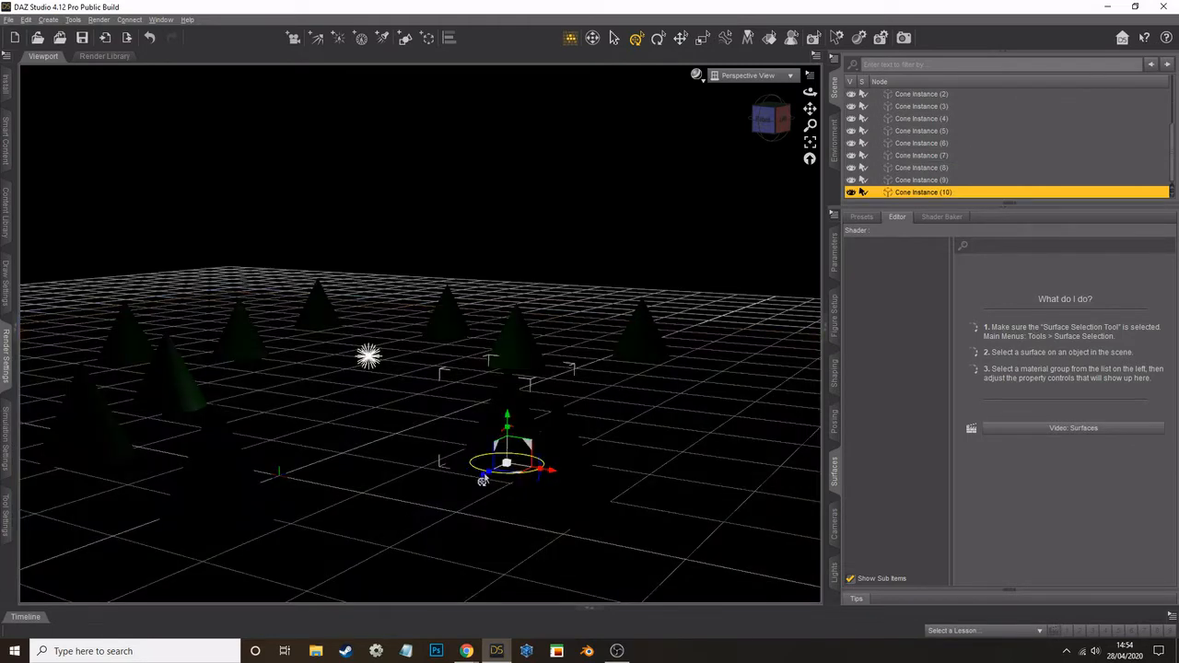
{"action": "left_click_drag", "start_coordinate": [482, 481], "coordinate": [592, 442]}
{"action": "left_click", "coordinate": [564, 483]}
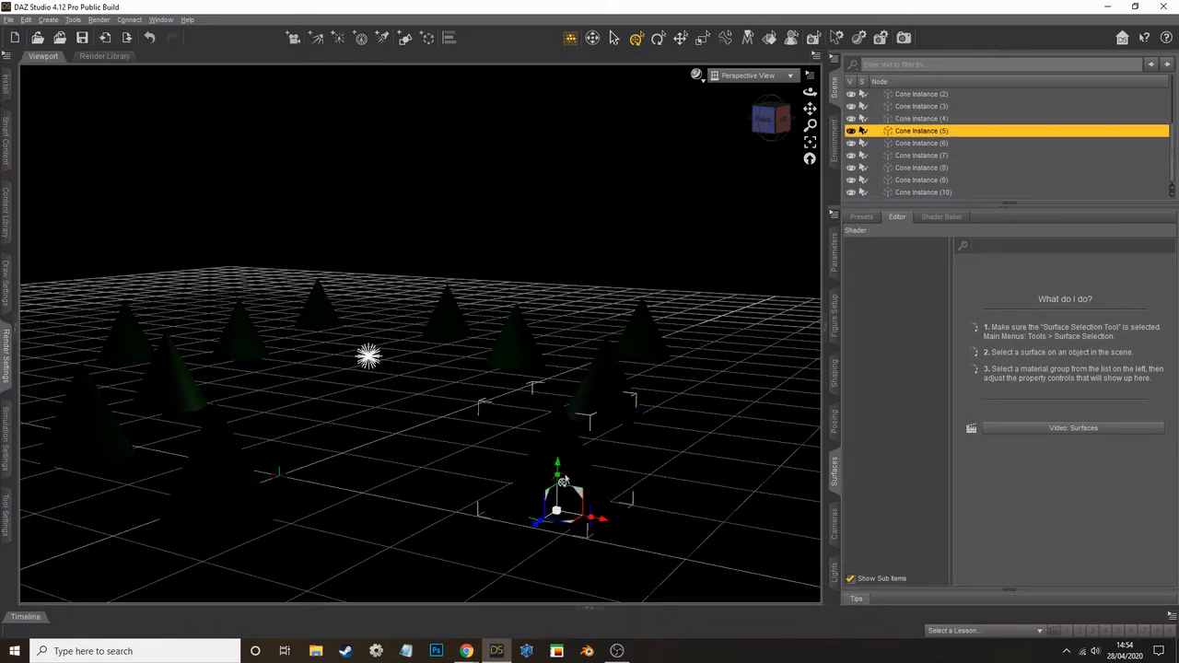
{"action": "left_click_drag", "start_coordinate": [599, 526], "coordinate": [488, 507]}
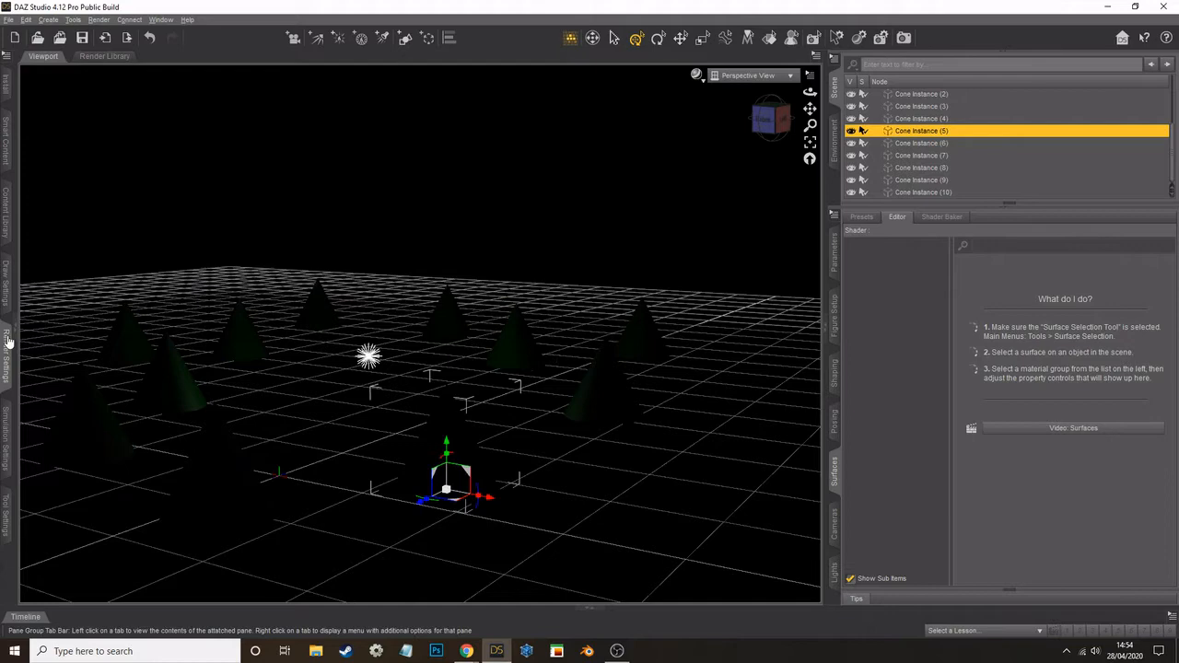
Step: Check the Iray general and environment render settings, and switch the viewport to the NVIDIA Iray preview
{"action": "left_click", "coordinate": [6, 349]}
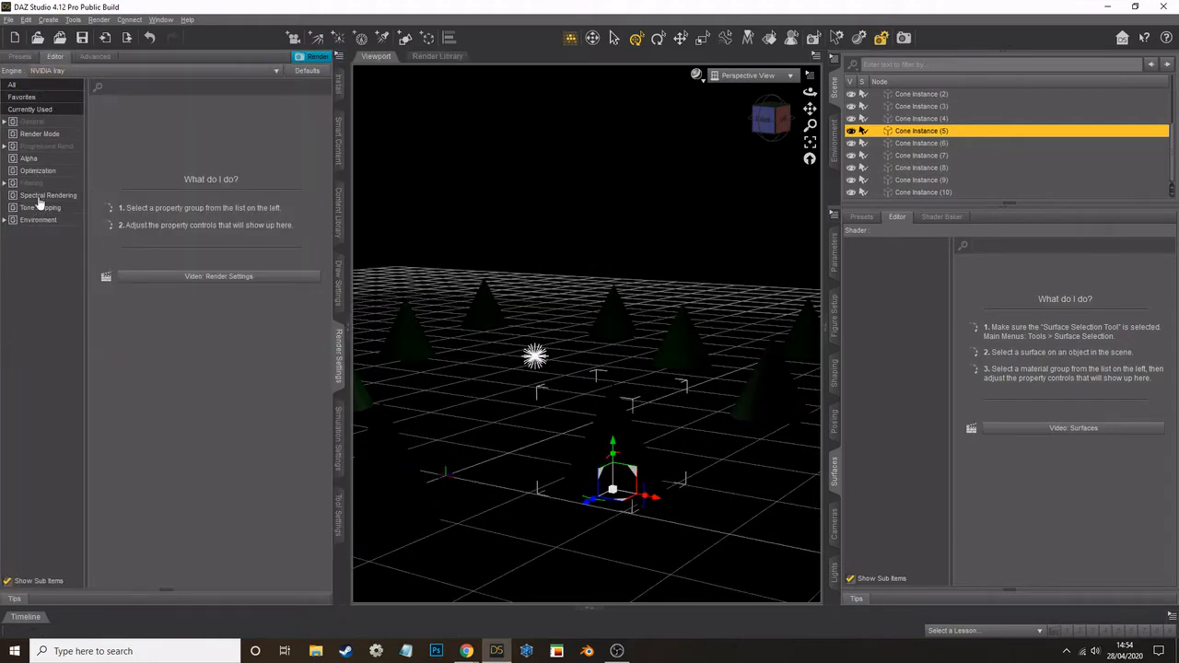
{"action": "left_click", "coordinate": [37, 121]}
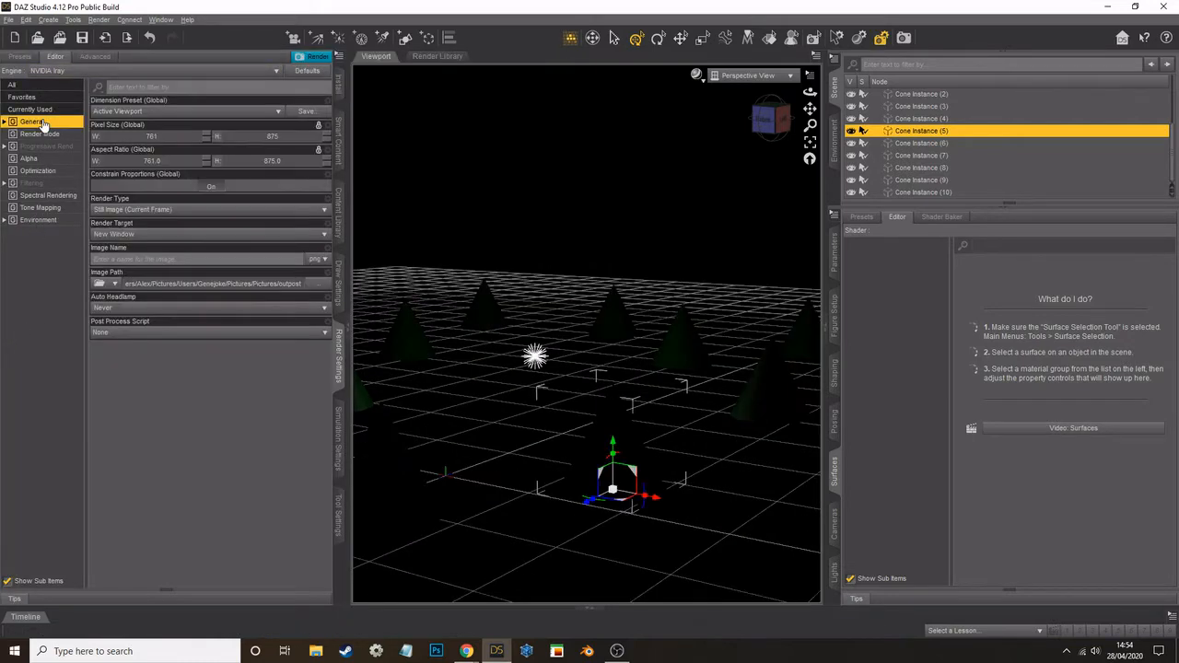
{"action": "left_click", "coordinate": [42, 221]}
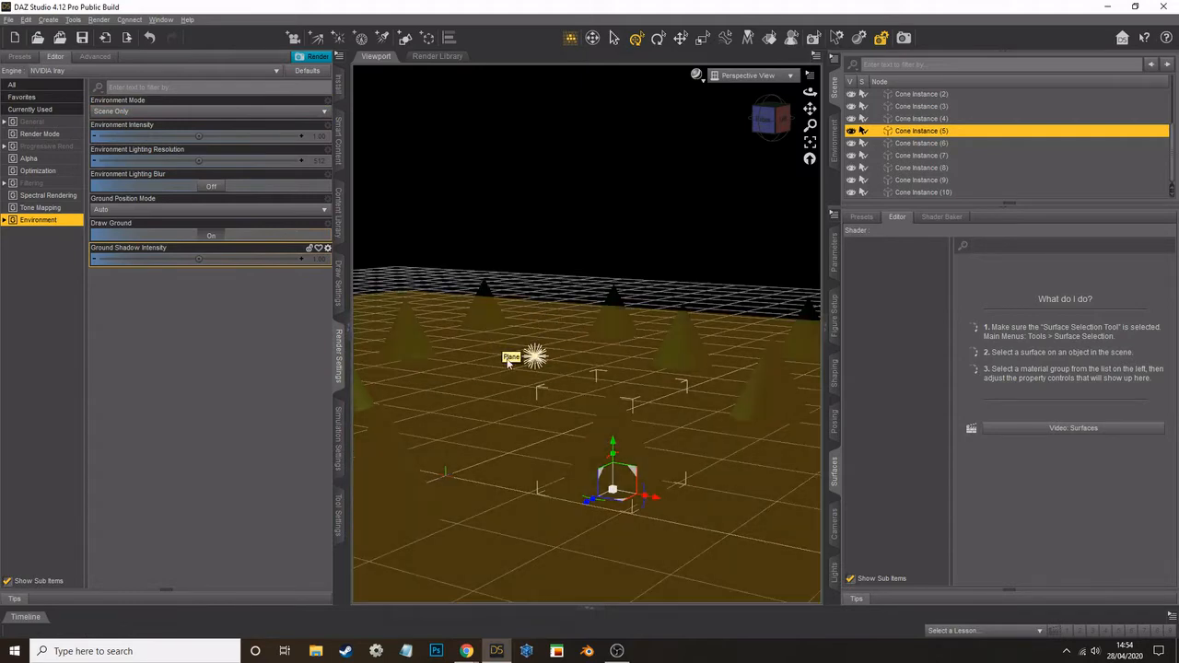
{"action": "left_click", "coordinate": [339, 337]}
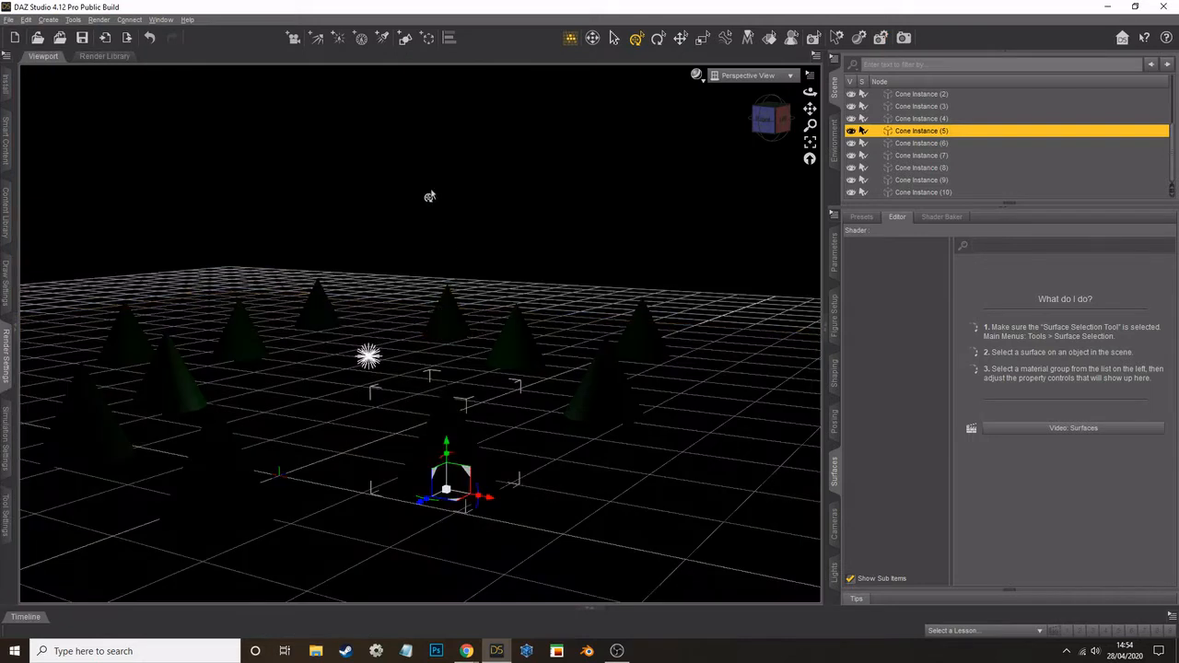
{"action": "left_click", "coordinate": [697, 77]}
{"action": "left_click", "coordinate": [683, 219]}
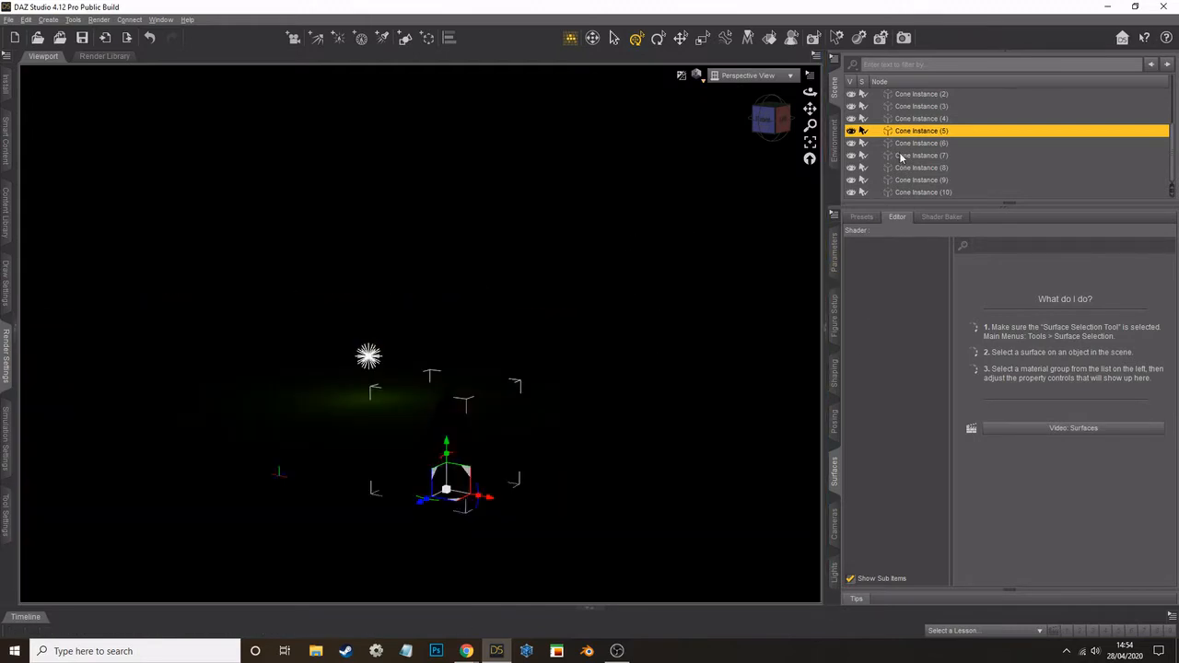
Step: Select the linear point light and set its intensity to 135.1%
{"action": "scroll", "coordinate": [900, 155], "scroll_direction": "up", "scroll_amount": 3}
{"action": "left_click", "coordinate": [898, 119]}
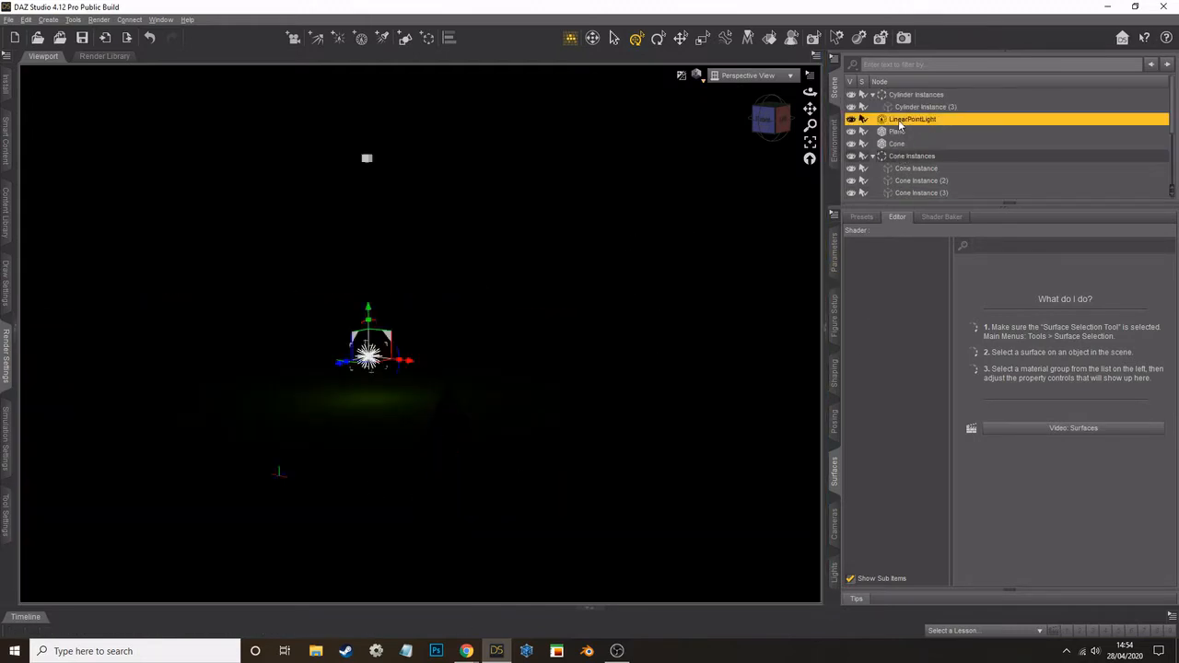
{"action": "left_click", "coordinate": [833, 264]}
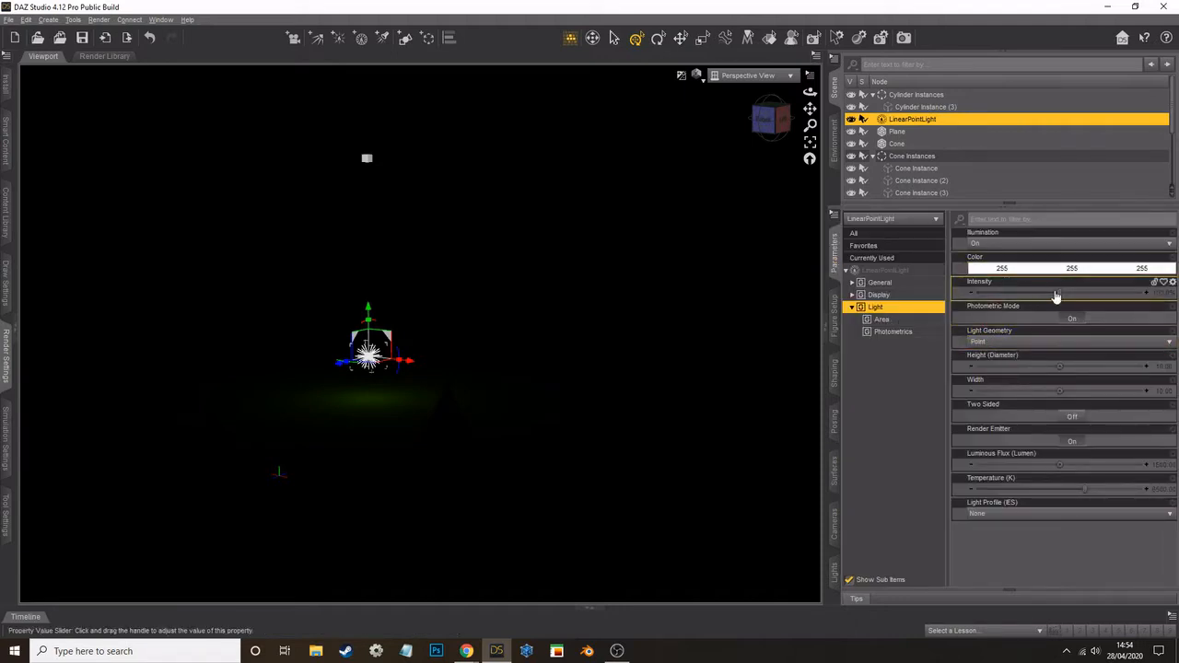
{"action": "left_click_drag", "start_coordinate": [1057, 293], "coordinate": [1104, 289]}
{"action": "left_click_drag", "start_coordinate": [1140, 292], "coordinate": [1090, 287]}
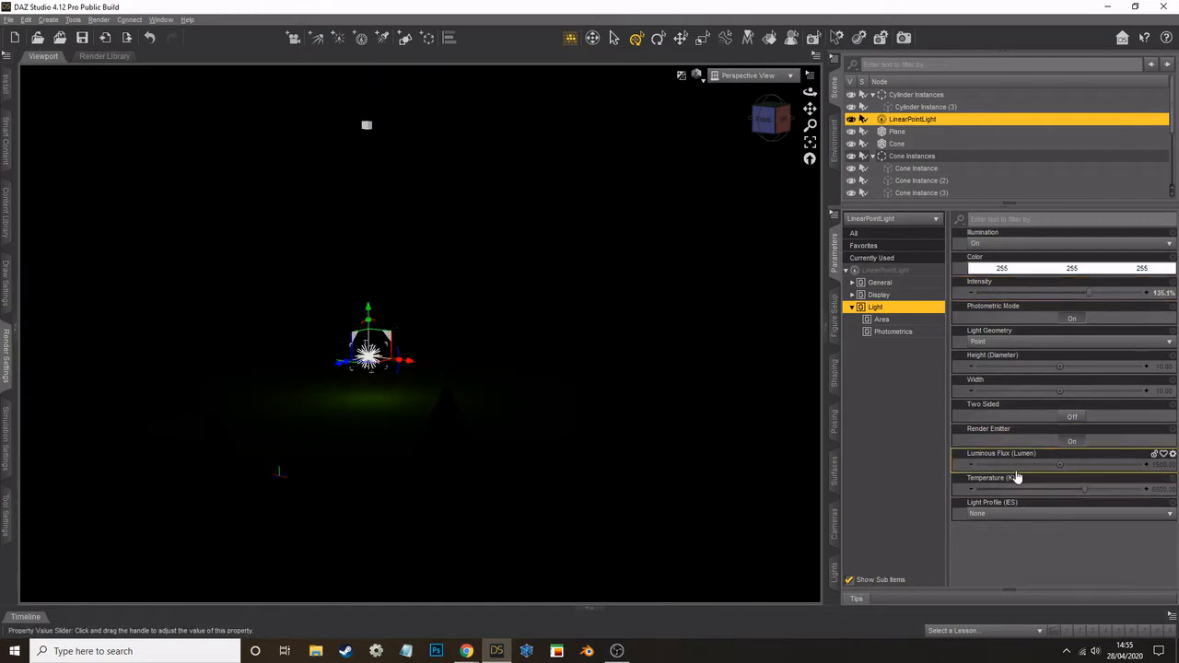
Step: Raise the linear point light's luminous flux strongly and set its temperature to 5018.45 K
{"action": "left_click", "coordinate": [1085, 490]}
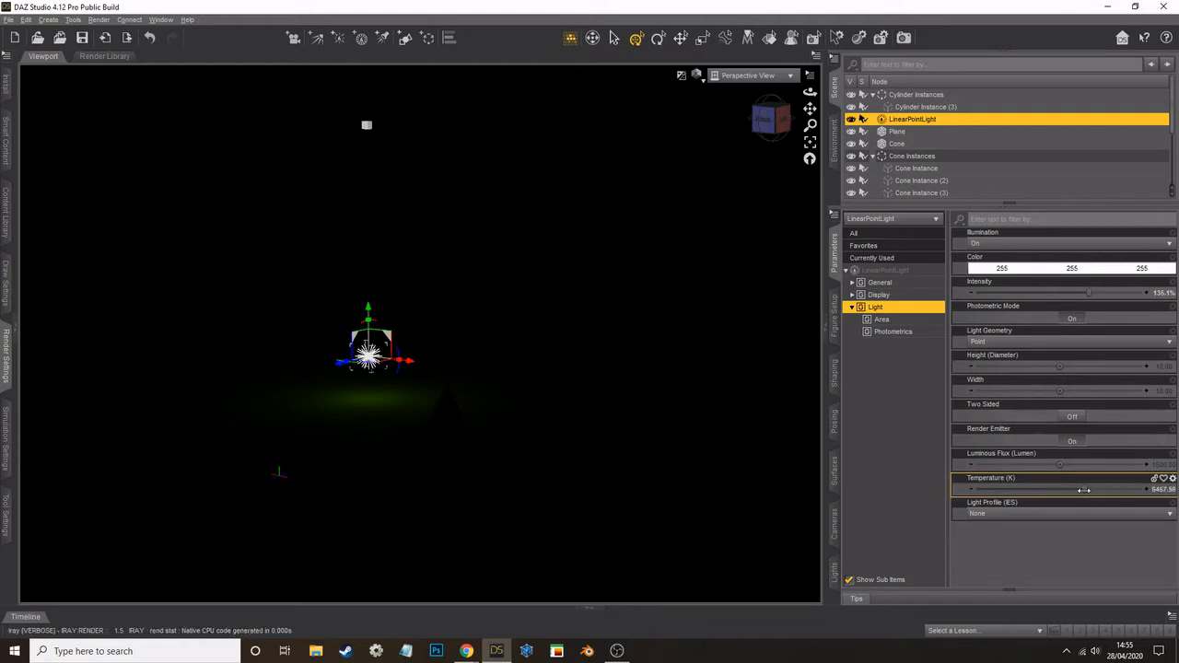
{"action": "left_click_drag", "start_coordinate": [1053, 489], "coordinate": [998, 487]}
{"action": "left_click_drag", "start_coordinate": [1068, 488], "coordinate": [1064, 488]}
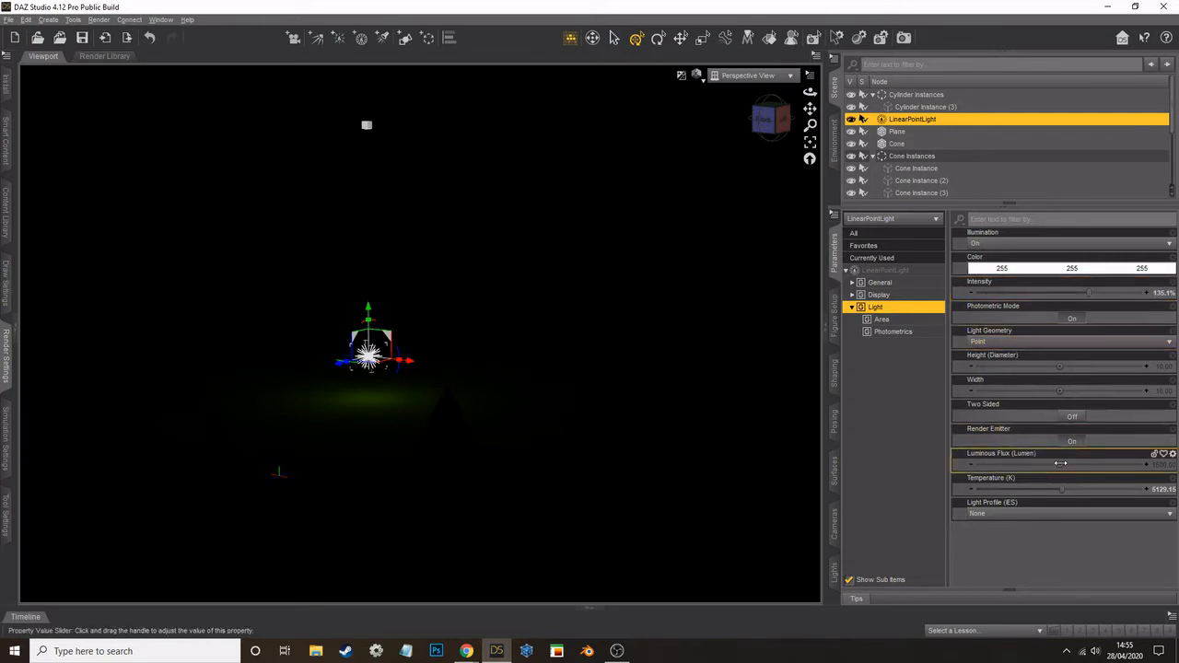
{"action": "left_click_drag", "start_coordinate": [1061, 464], "coordinate": [1120, 463]}
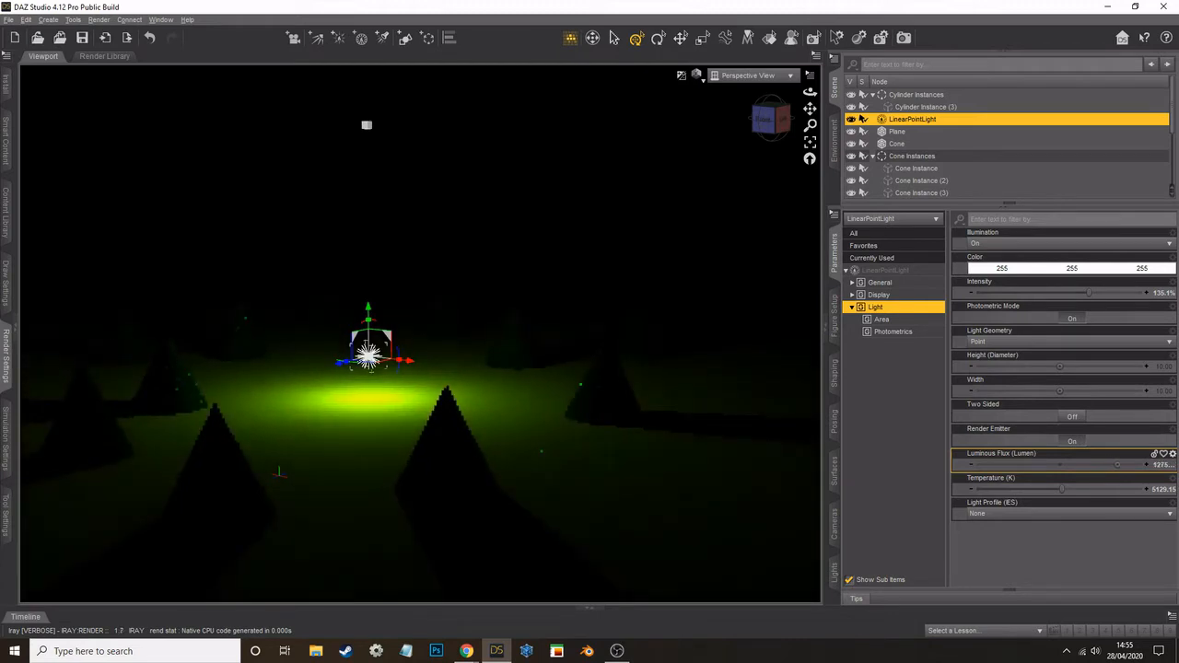
{"action": "left_click_drag", "start_coordinate": [1062, 489], "coordinate": [1056, 489]}
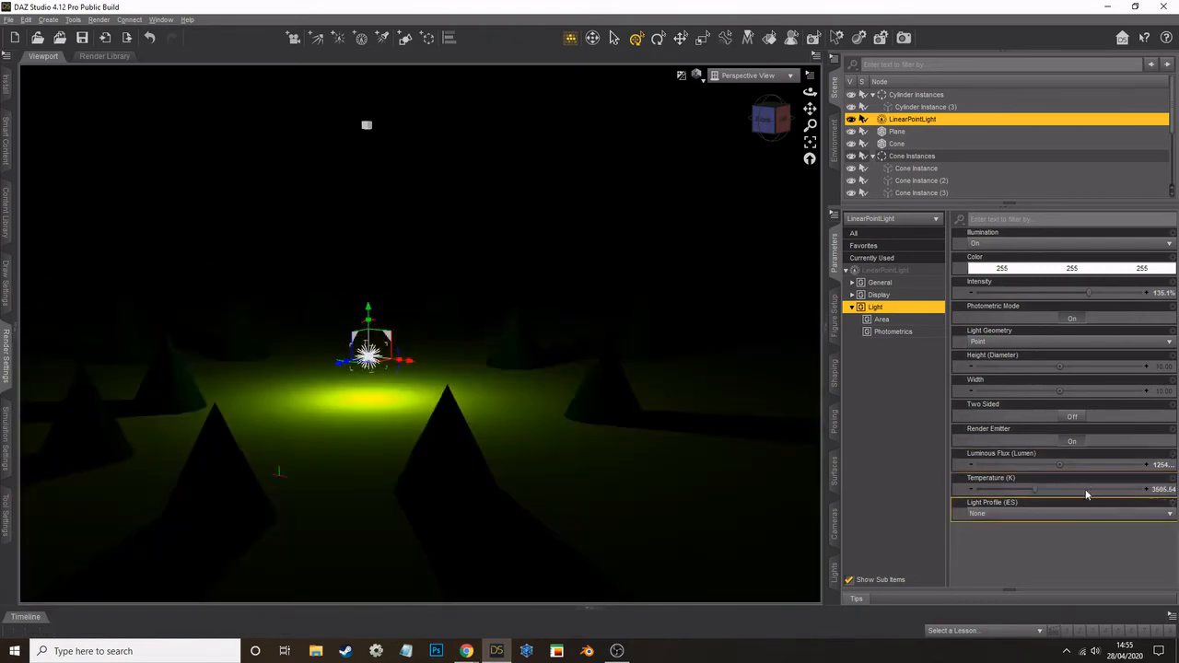
{"action": "left_click_drag", "start_coordinate": [1066, 471], "coordinate": [1113, 465]}
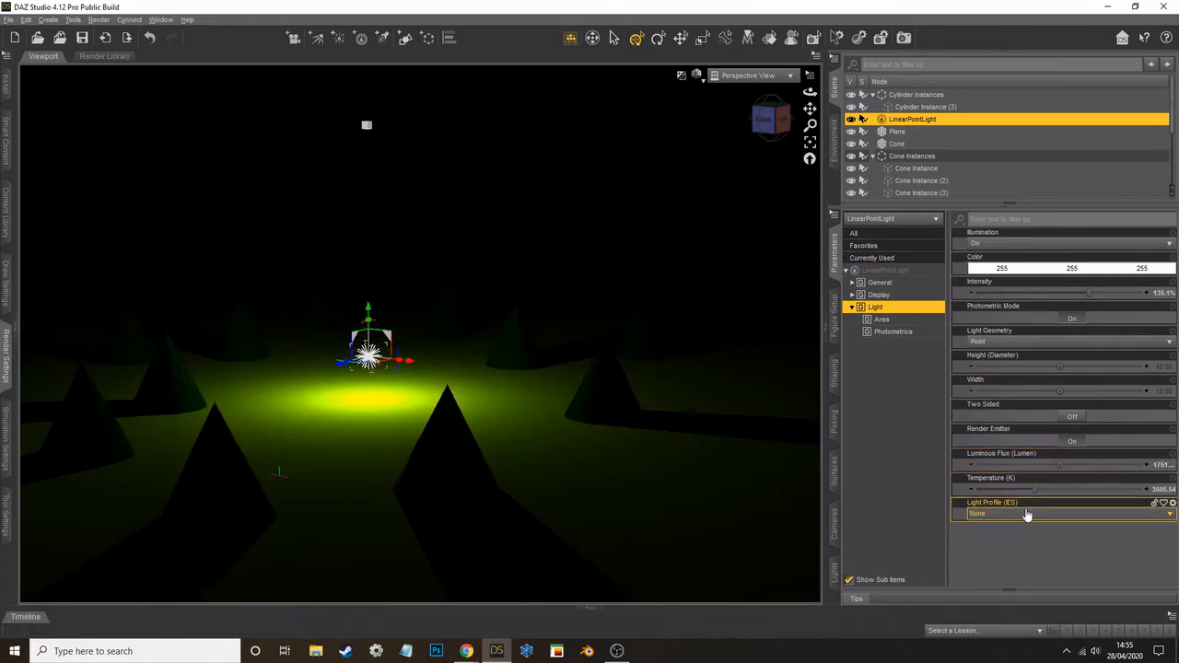
{"action": "left_click_drag", "start_coordinate": [1035, 489], "coordinate": [1059, 500]}
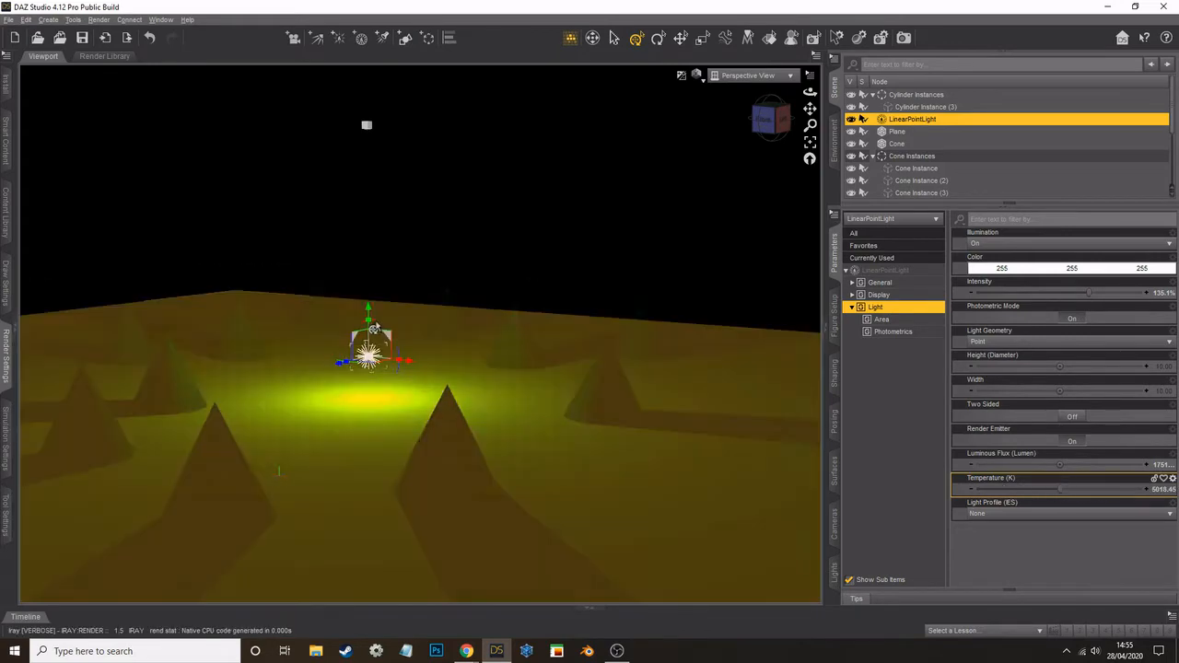
Step: Raise the linear point light straight up, well above the cones
{"action": "left_click_drag", "start_coordinate": [367, 310], "coordinate": [337, 194]}
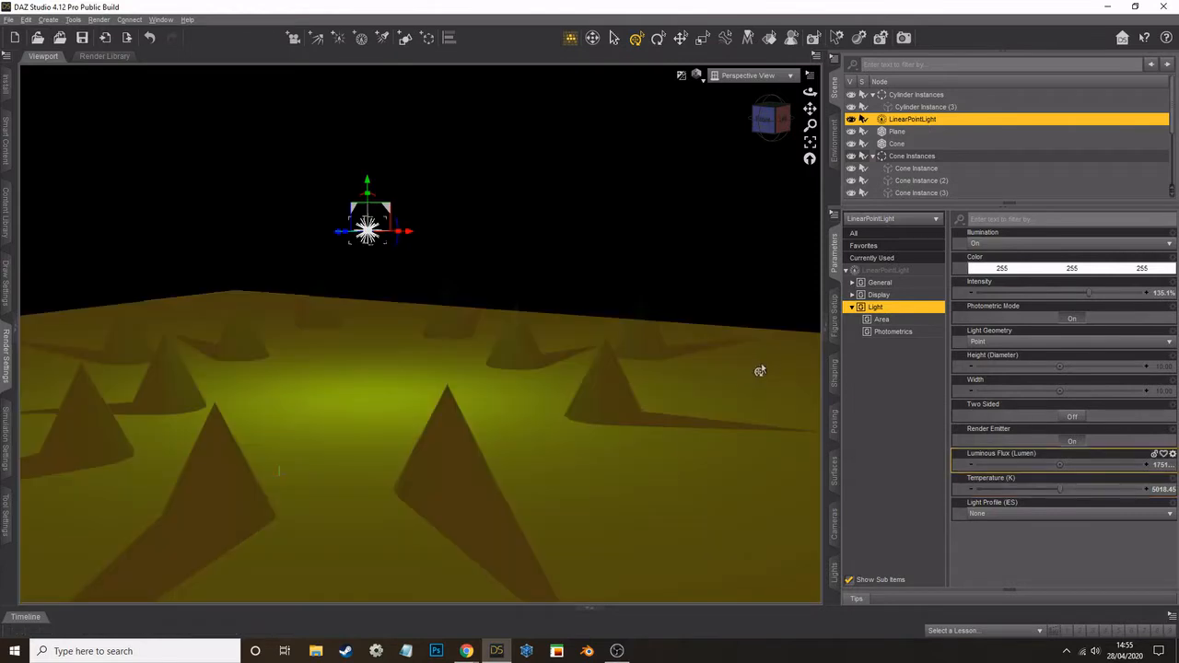
Step: Delete the linear point light and create a new distant light with the default name
{"action": "key", "text": "Delete"}
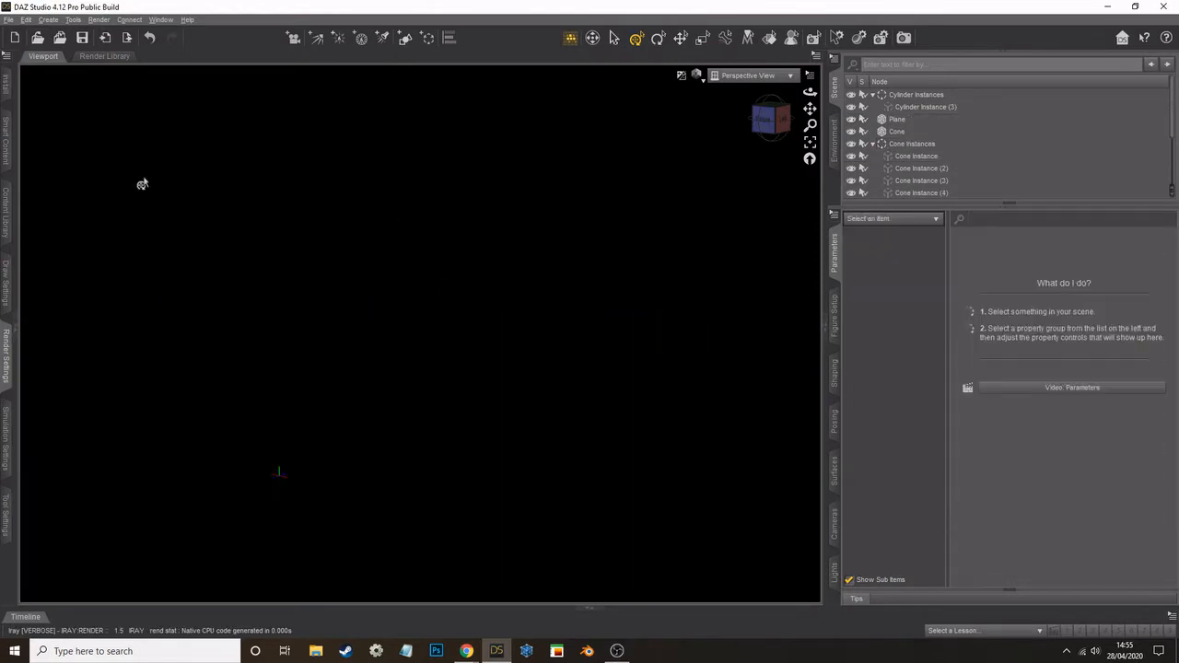
{"action": "left_click", "coordinate": [48, 20]}
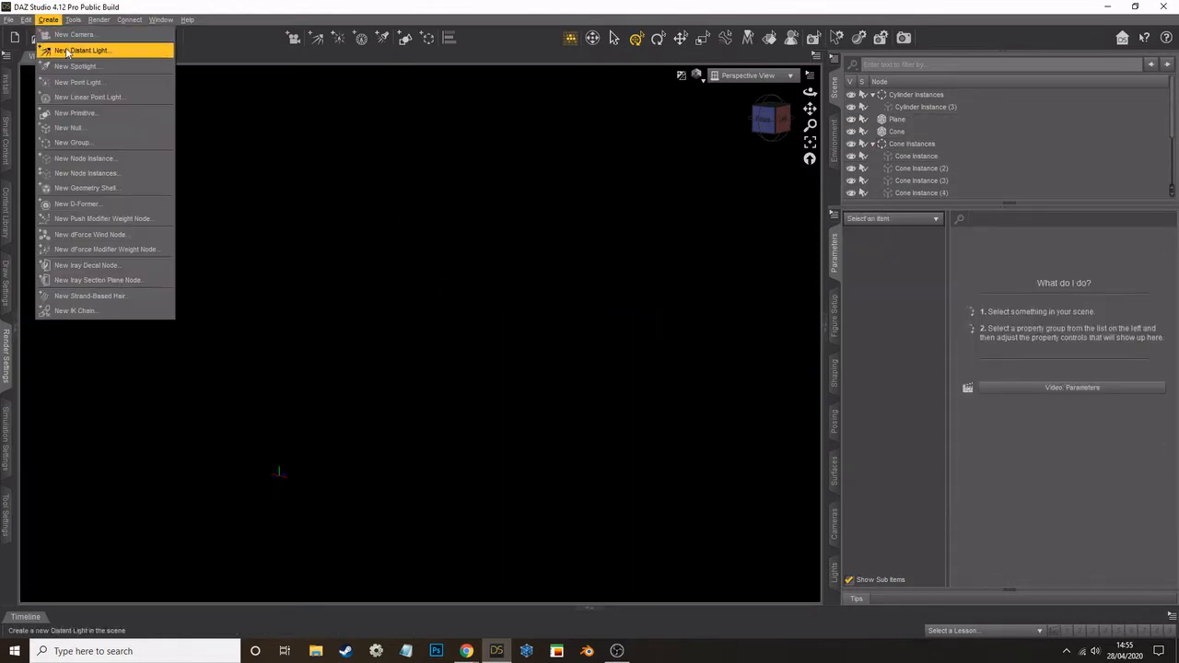
{"action": "left_click", "coordinate": [78, 46]}
{"action": "left_click", "coordinate": [604, 365]}
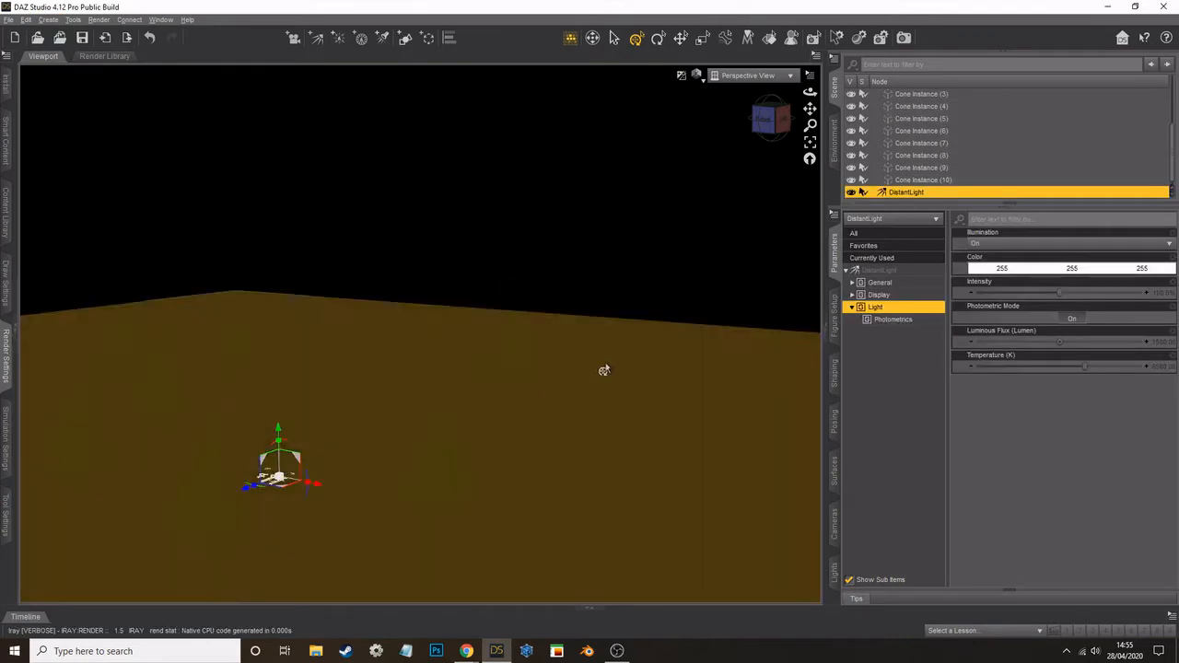
Step: Look through the distant light to aim it down at the plane and cones, and return to the Perspective View
{"action": "left_click", "coordinate": [747, 74]}
{"action": "left_click", "coordinate": [734, 177]}
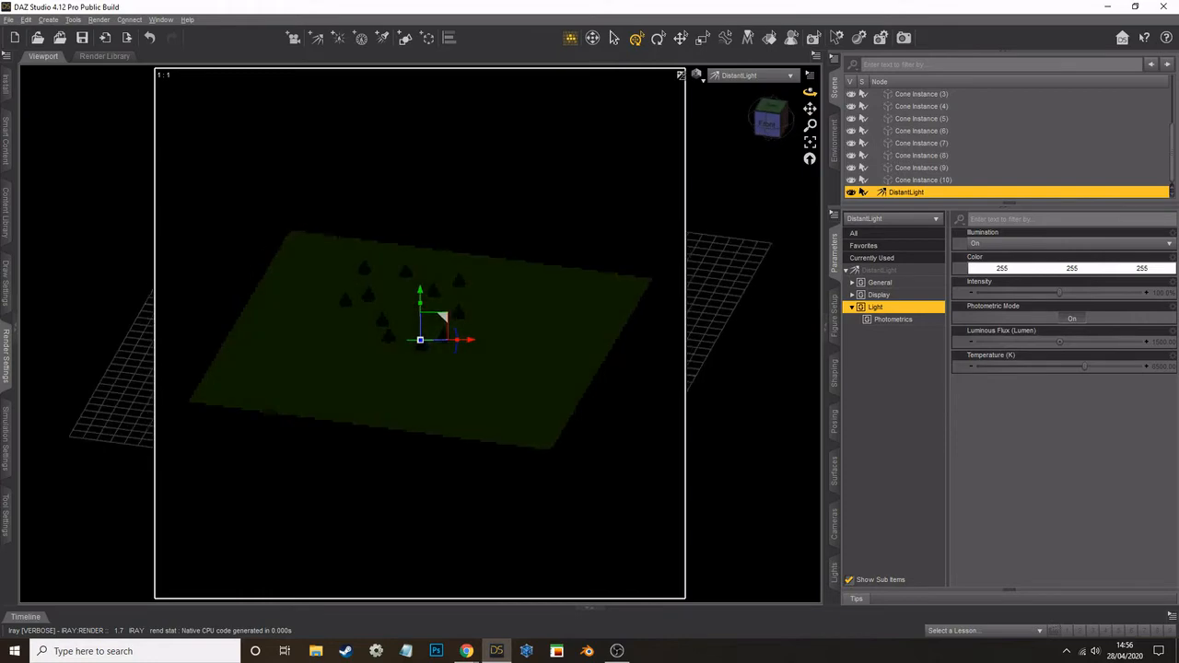
{"action": "left_click", "coordinate": [765, 77]}
{"action": "left_click", "coordinate": [761, 87]}
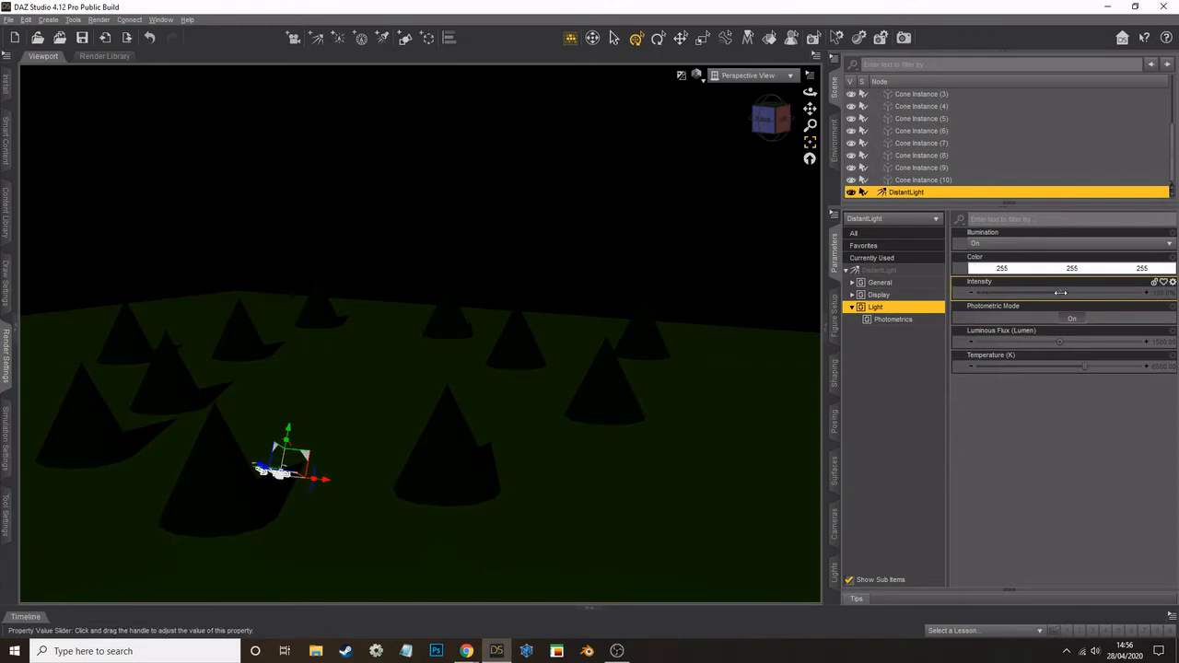
Step: Set the distant light's intensity to 136.5%, luminous flux to 9844.84 lumens and temperature to 5166.05 K
{"action": "mouse_move", "coordinate": [1061, 293]}
{"action": "left_mouse_down"}
{"action": "mouse_move", "coordinate": [1088, 292]}
{"action": "mouse_move", "coordinate": [1073, 284]}
{"action": "left_mouse_up"}
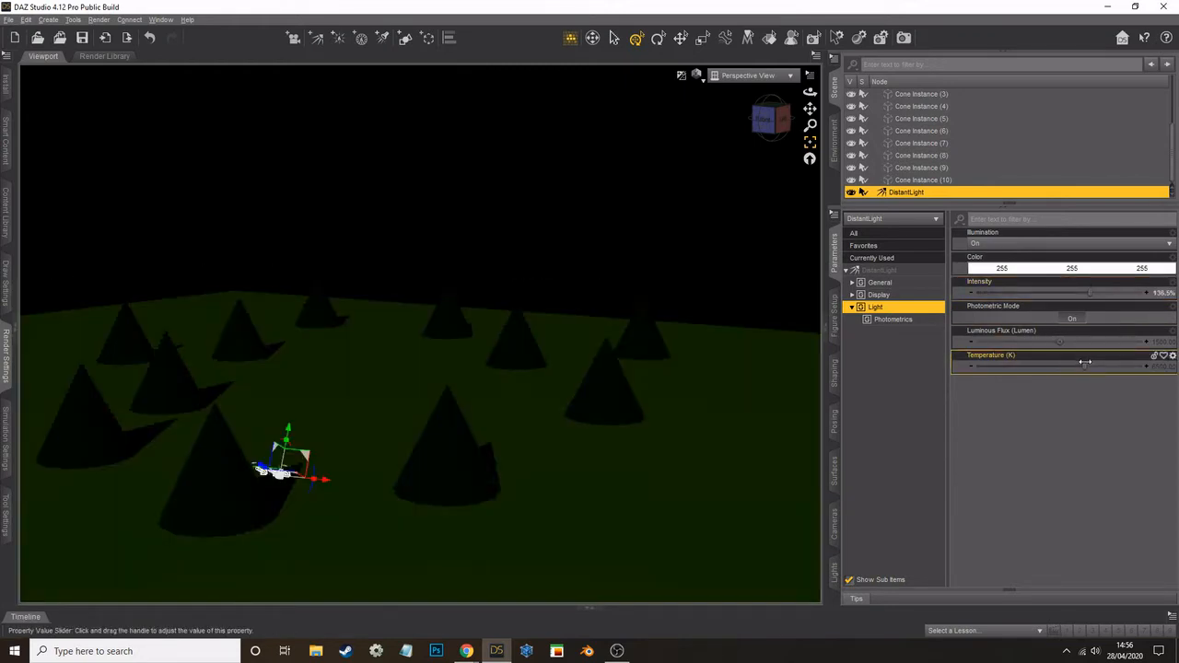
{"action": "left_click_drag", "start_coordinate": [1085, 366], "coordinate": [1097, 342]}
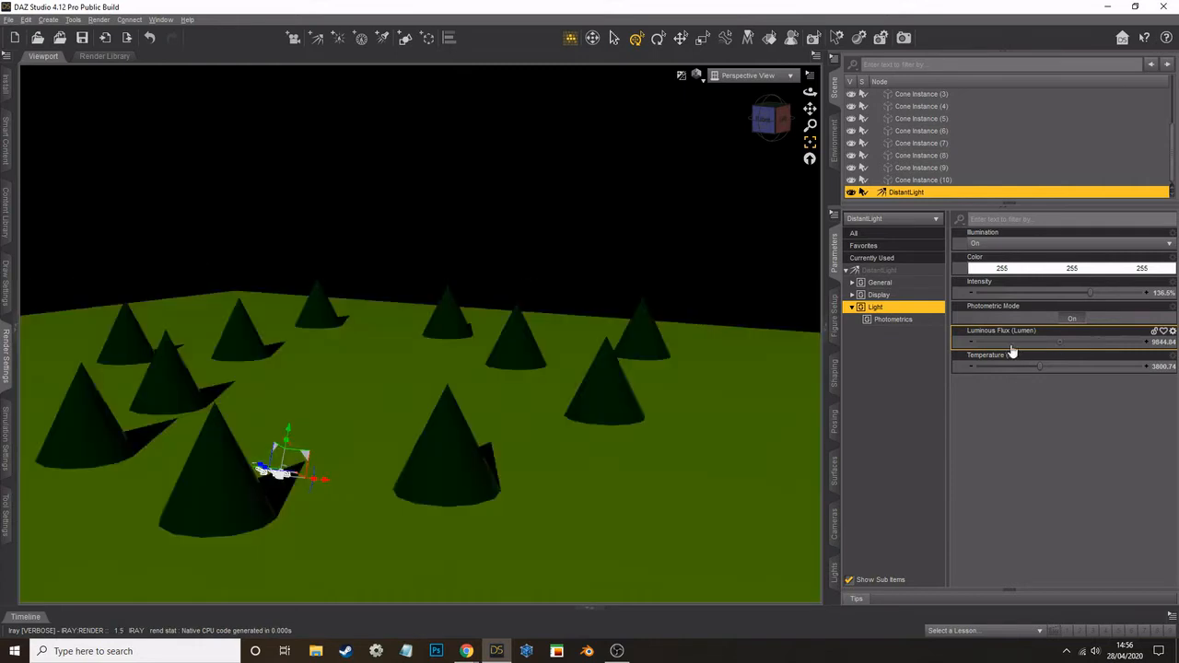
{"action": "left_click_drag", "start_coordinate": [1040, 366], "coordinate": [1062, 360]}
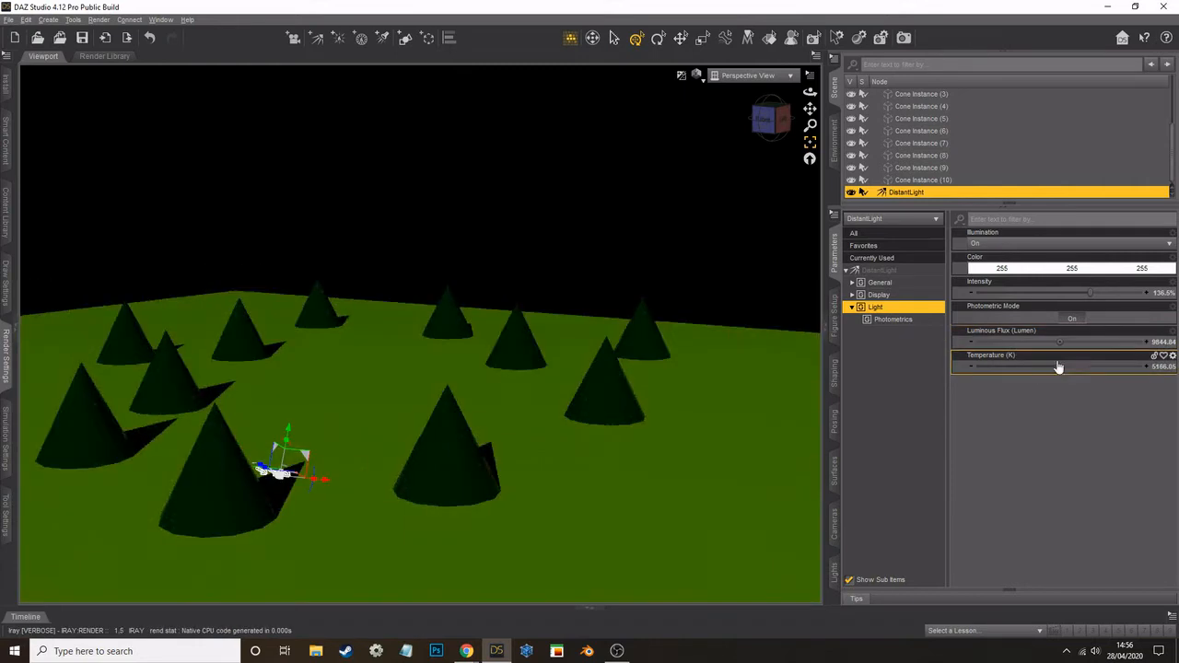
{"action": "left_click", "coordinate": [914, 323]}
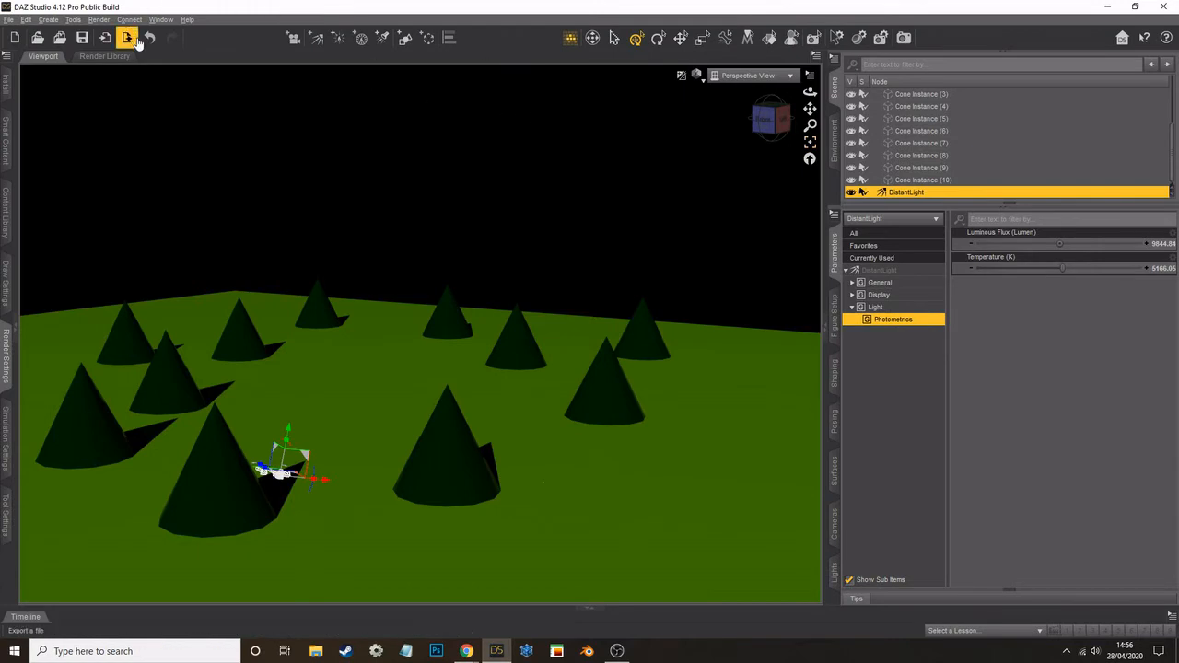
Step: Delete the distant light and create a new spotlight named SpotLight with default settings
{"action": "key", "text": "Delete"}
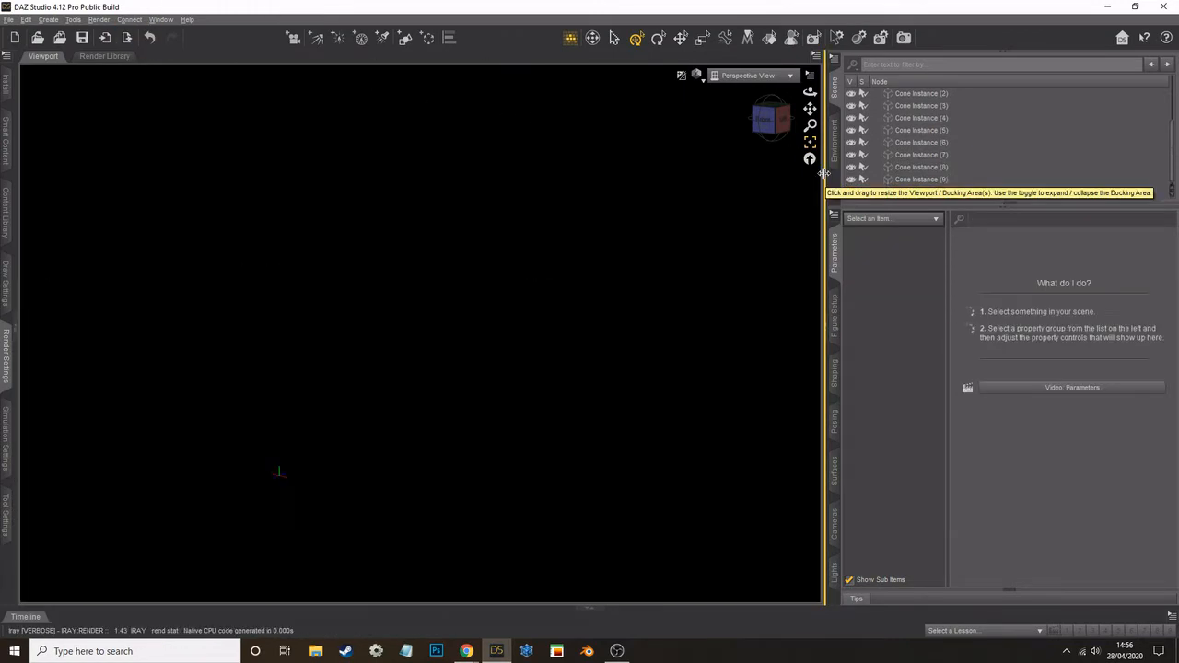
{"action": "left_click", "coordinate": [48, 19]}
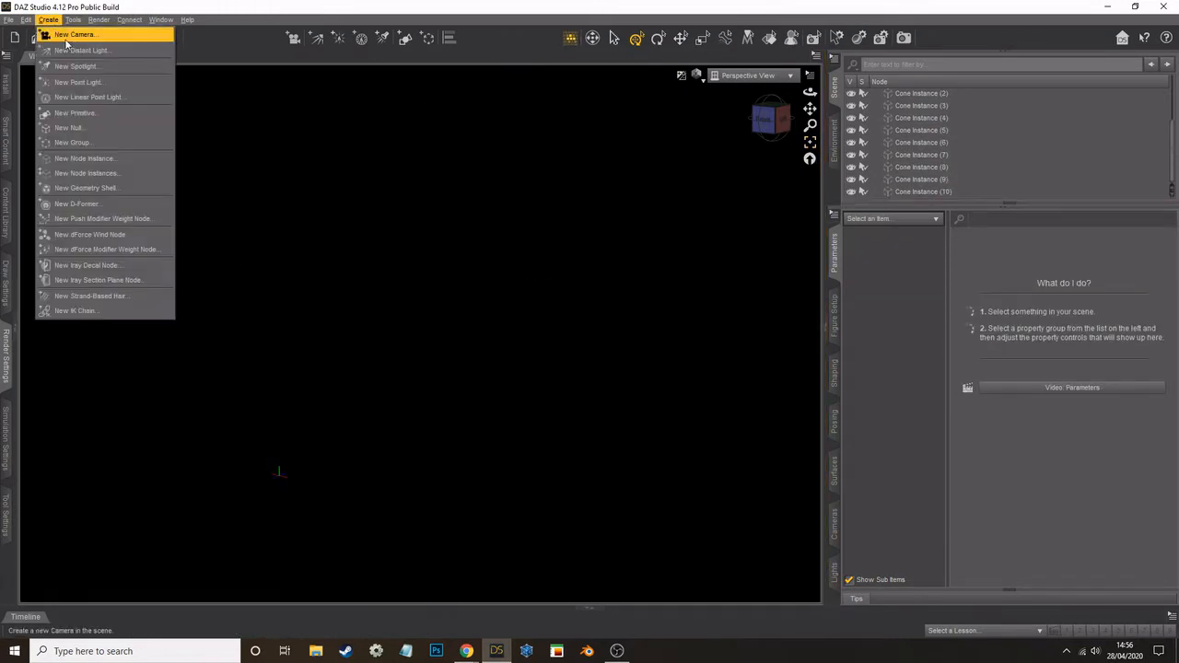
{"action": "left_click", "coordinate": [97, 67]}
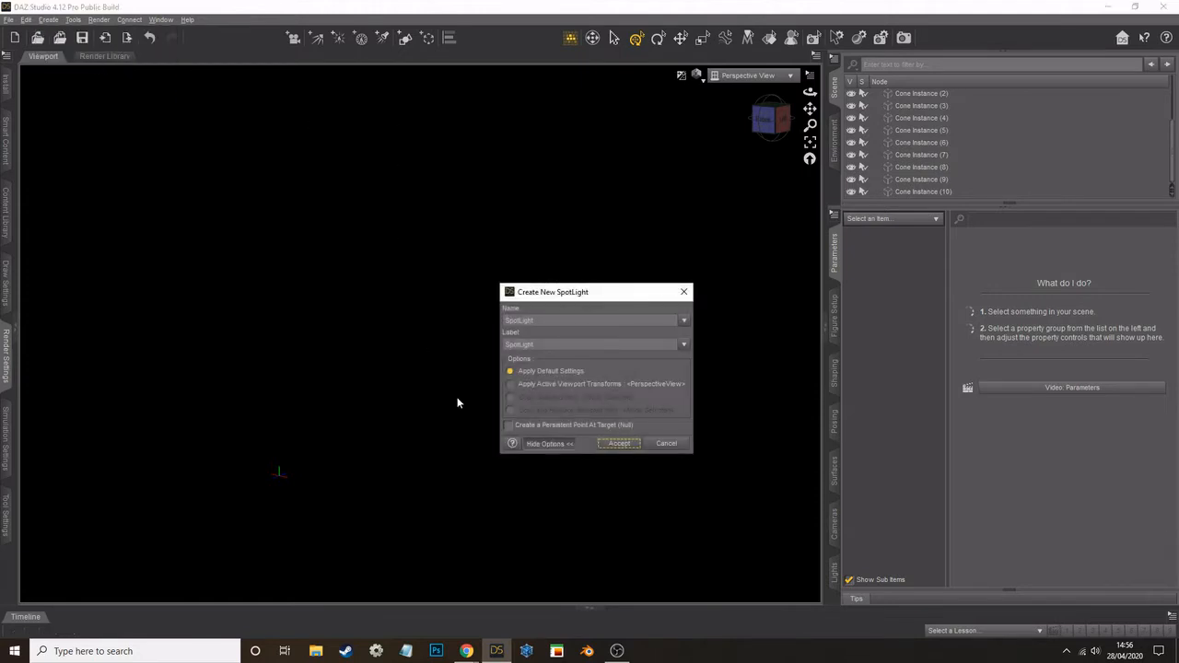
{"action": "left_click", "coordinate": [619, 443]}
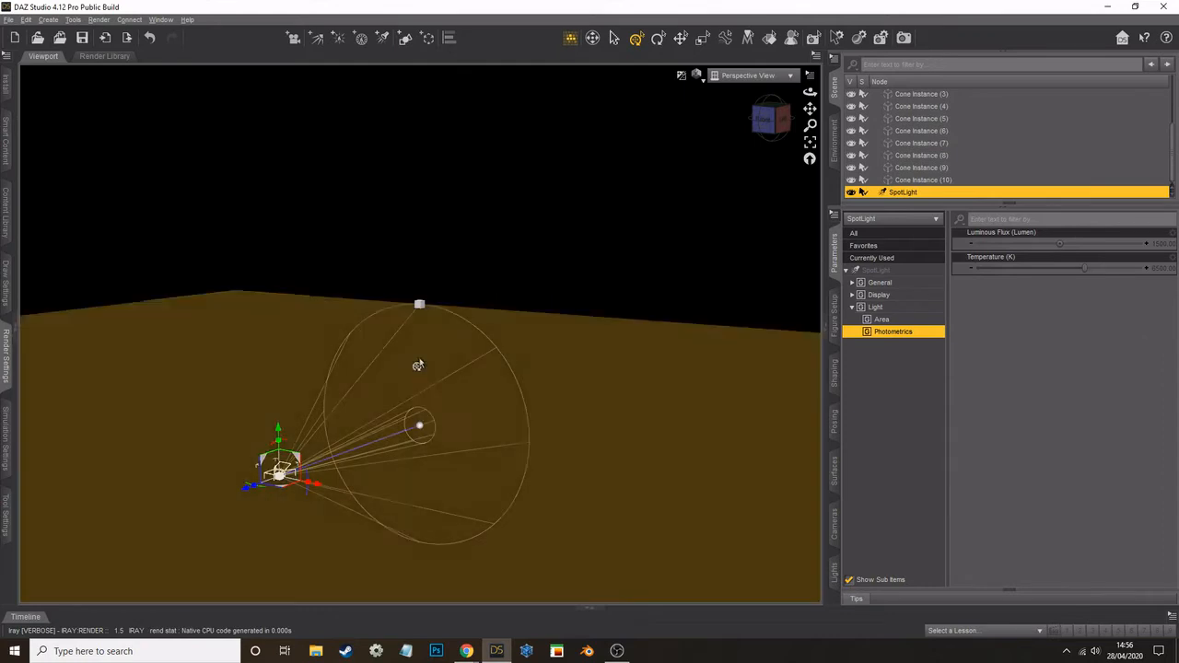
Step: Look through the spotlight to raise it and tilt it down at the cones, and return to the Perspective View
{"action": "left_click", "coordinate": [742, 75]}
{"action": "left_click", "coordinate": [727, 183]}
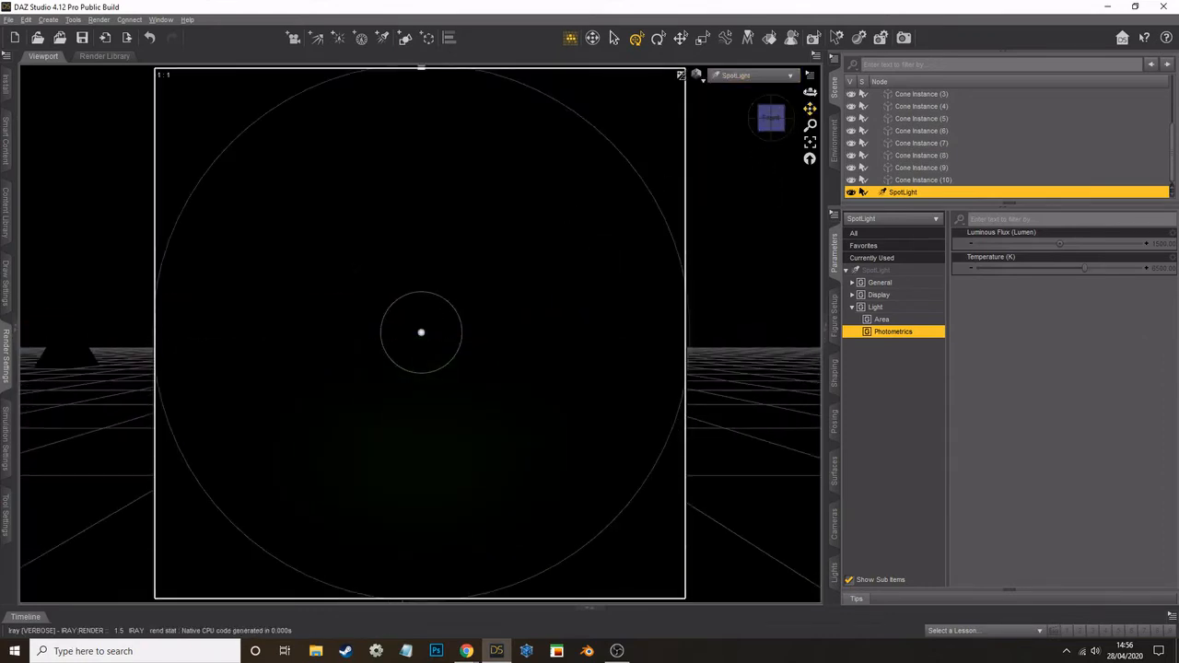
{"action": "mouse_move", "coordinate": [810, 109]}
{"action": "left_mouse_down"}
{"action": "mouse_move", "coordinate": [810, 90]}
{"action": "mouse_move", "coordinate": [810, 127]}
{"action": "left_mouse_up"}
{"action": "scroll", "coordinate": [610, 199], "scroll_direction": "down", "scroll_amount": 2}
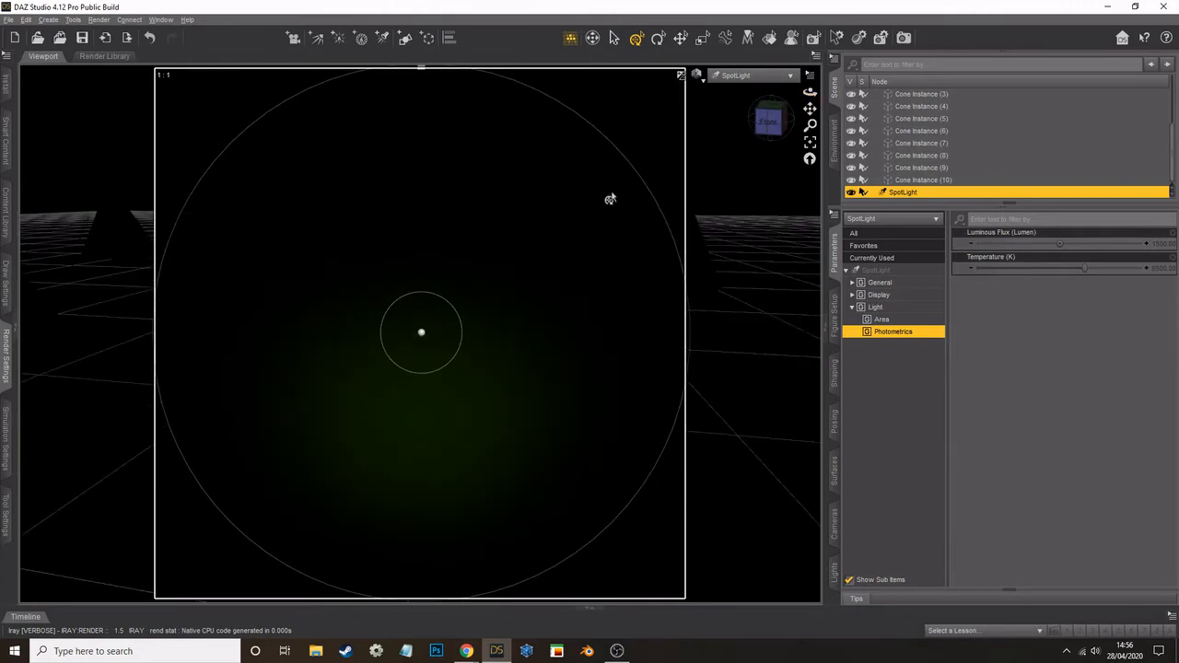
{"action": "scroll", "coordinate": [610, 197], "scroll_direction": "down", "scroll_amount": 6}
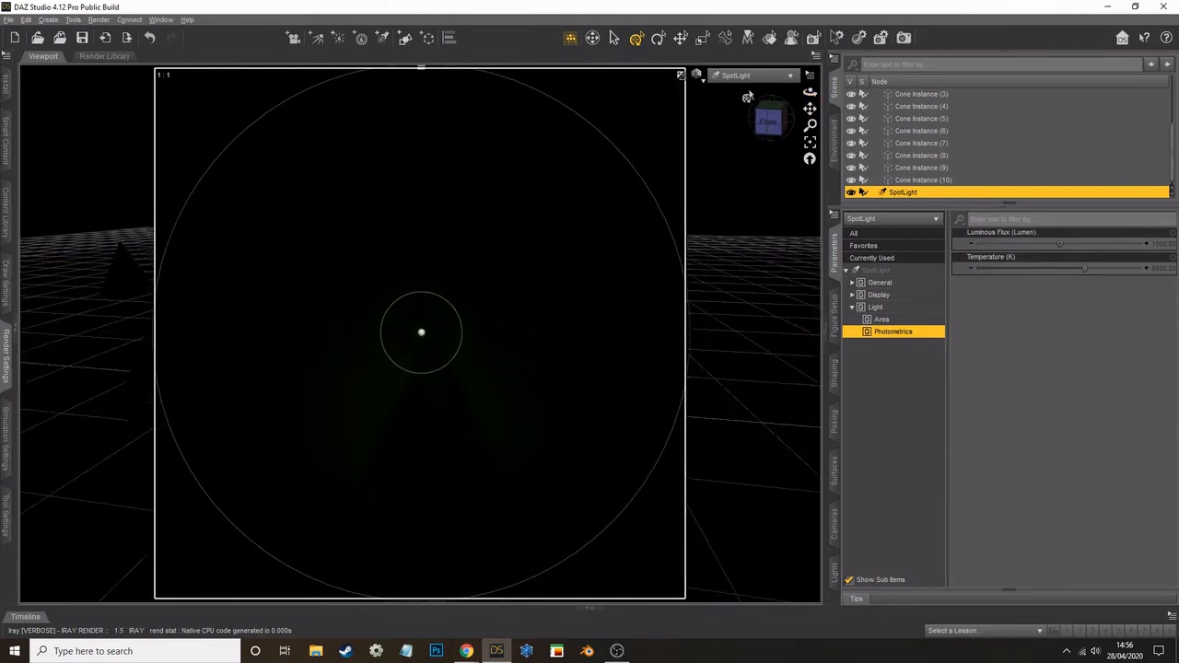
{"action": "left_click", "coordinate": [751, 75]}
{"action": "left_click", "coordinate": [754, 85]}
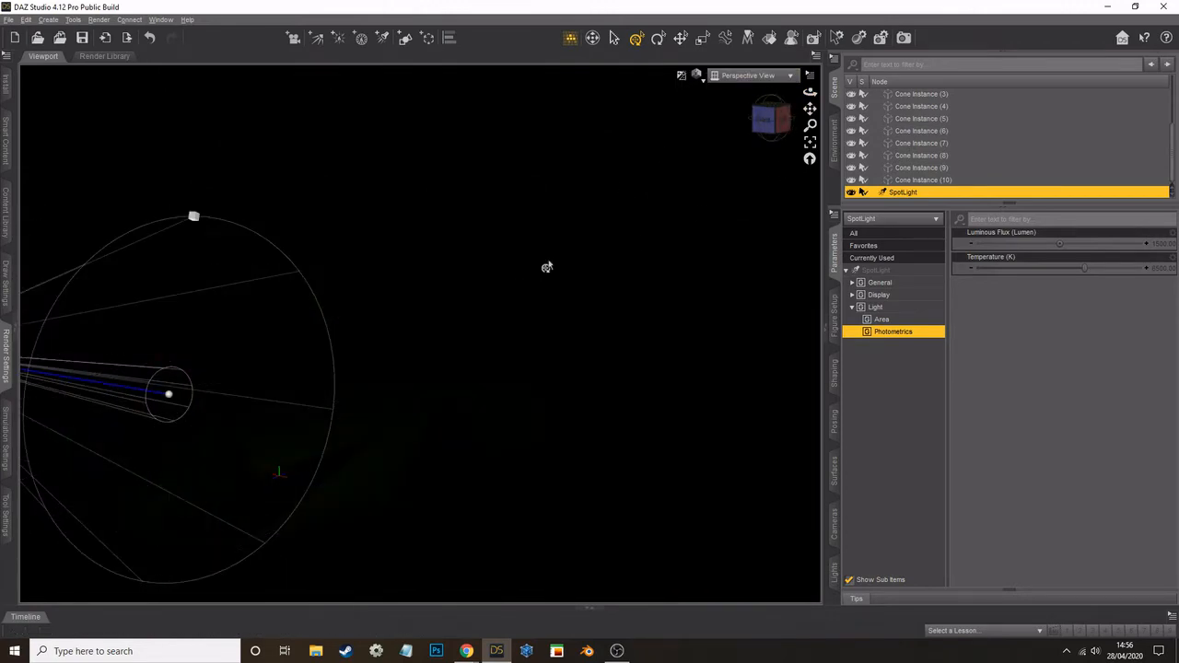
{"action": "scroll", "coordinate": [389, 299], "scroll_direction": "down", "scroll_amount": 4}
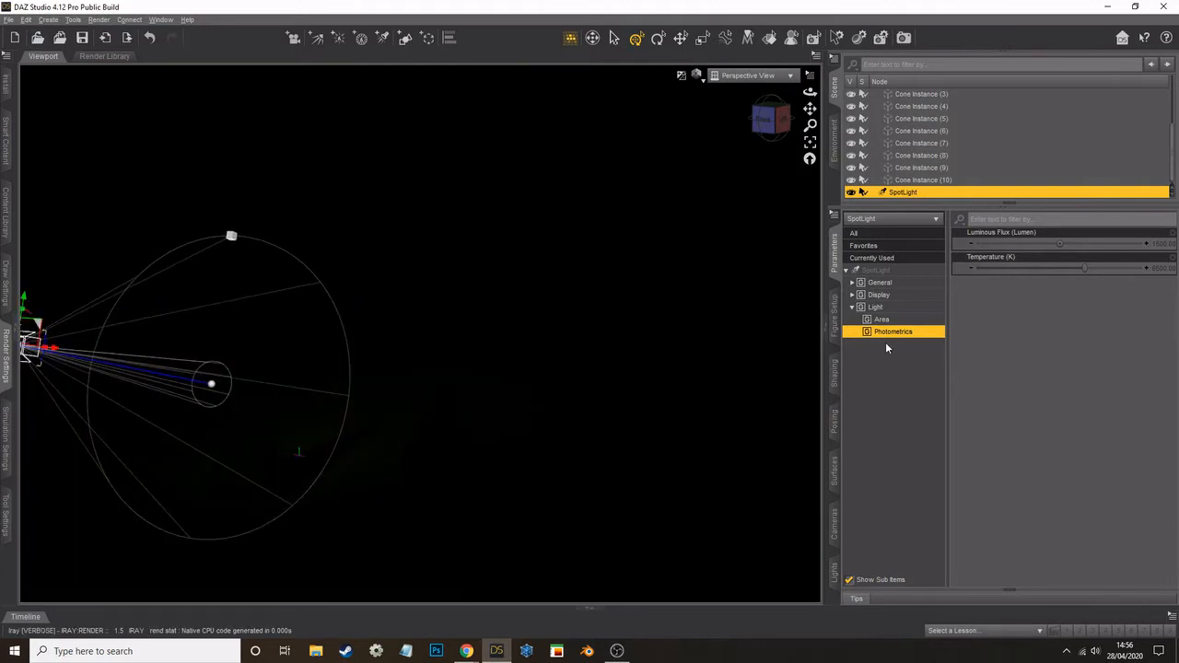
Step: Set the spotlight's intensity to 168.3% and spread angle to 103.62, and raise its luminous flux to light up the cones
{"action": "left_click", "coordinate": [877, 306]}
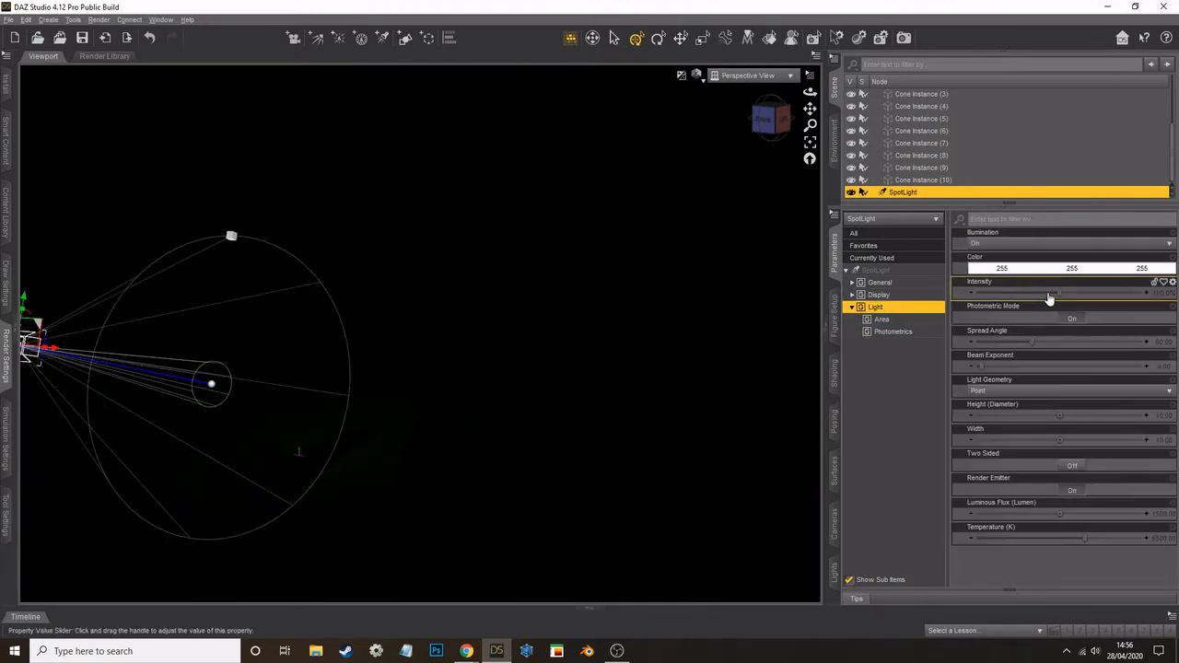
{"action": "left_click_drag", "start_coordinate": [1059, 292], "coordinate": [1120, 292]}
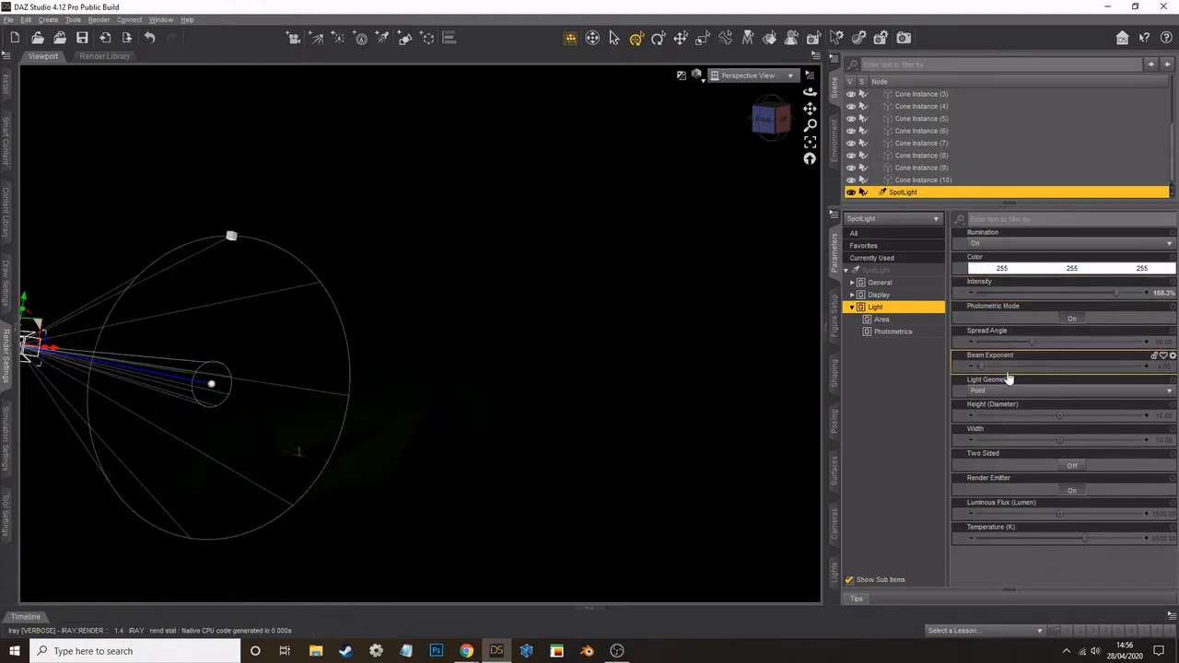
{"action": "left_click_drag", "start_coordinate": [1031, 342], "coordinate": [1069, 343]}
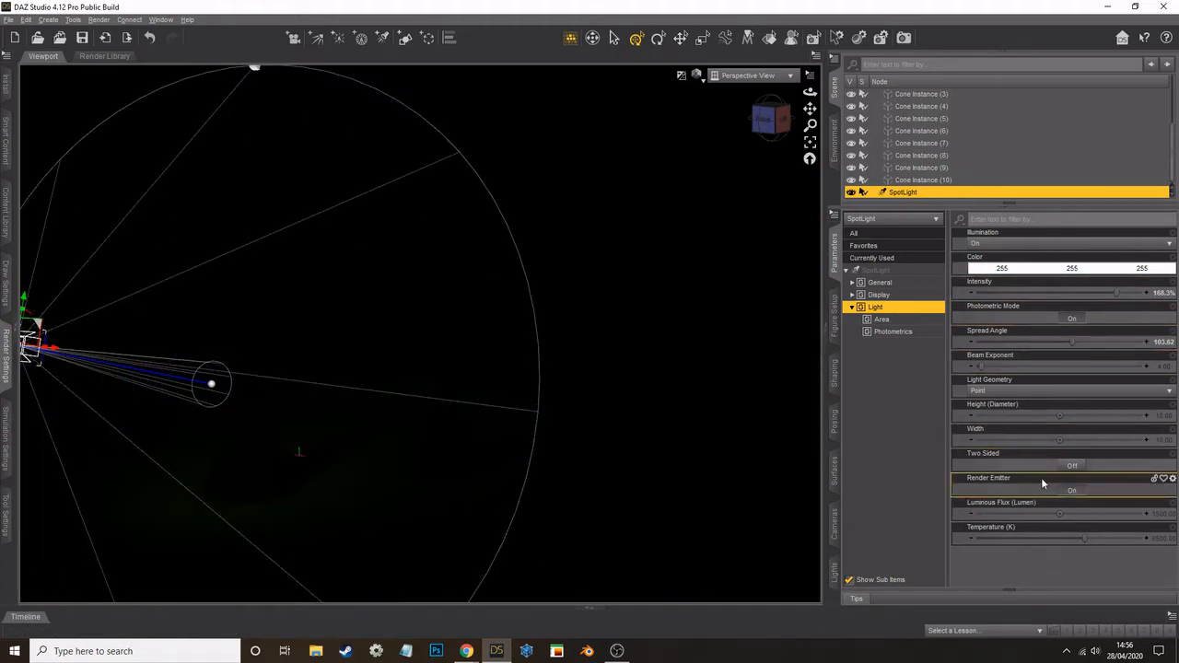
{"action": "left_click_drag", "start_coordinate": [1062, 513], "coordinate": [1112, 513]}
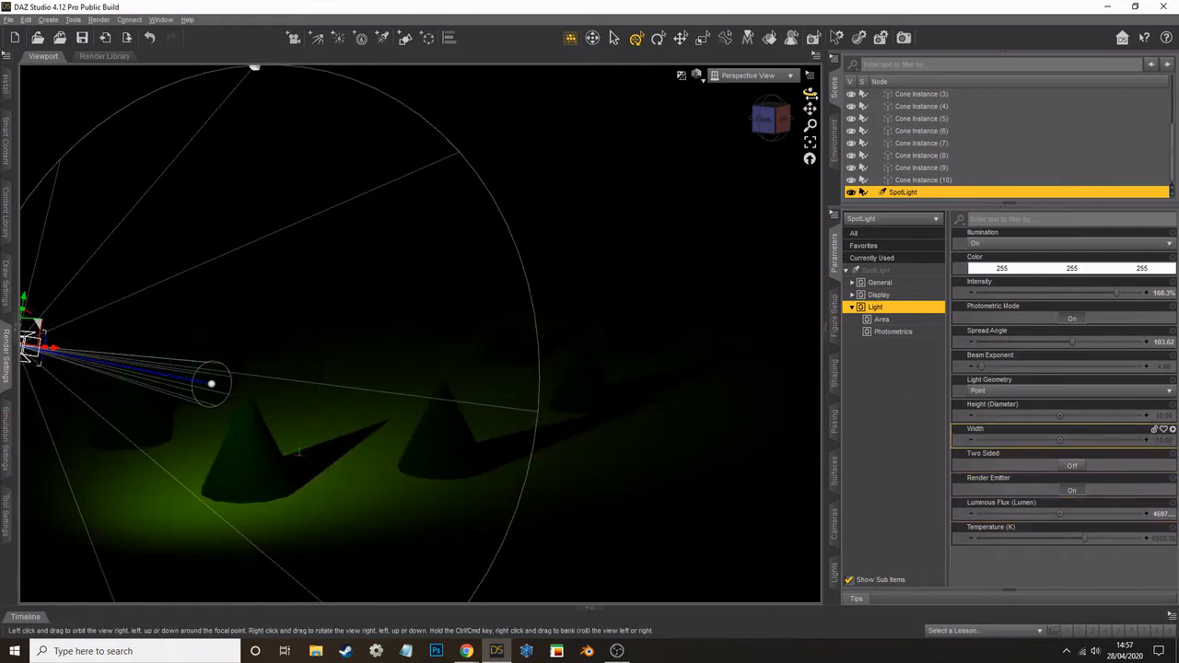
{"action": "left_click_drag", "start_coordinate": [809, 93], "coordinate": [764, 98]}
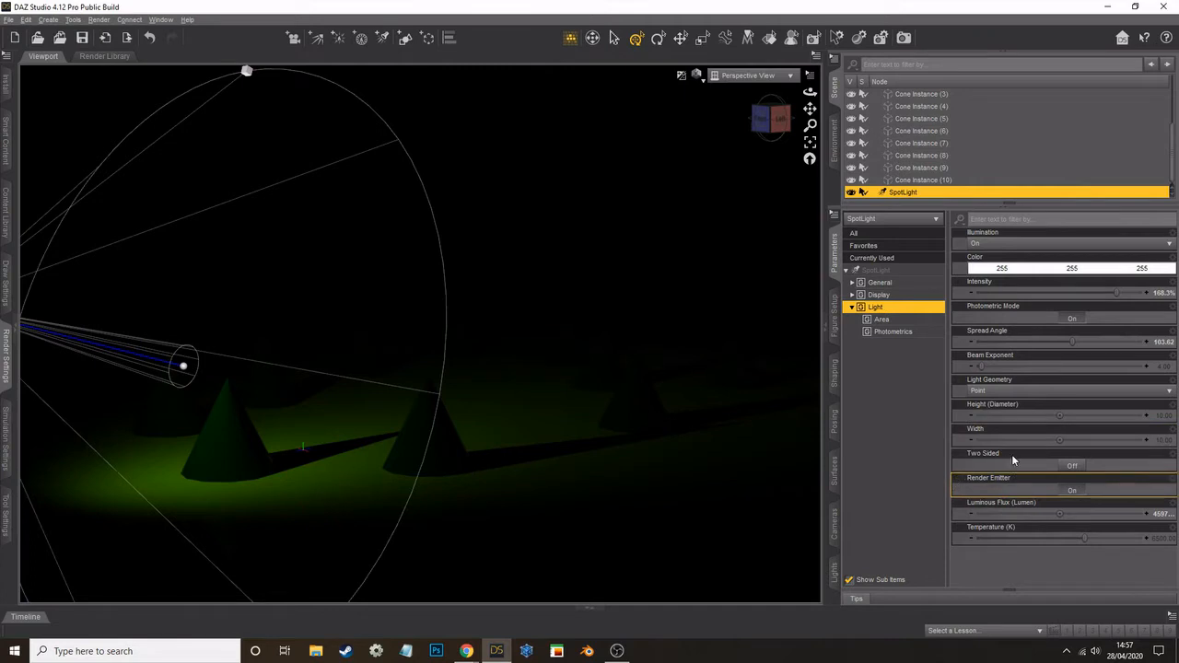
Step: Change the spotlight's geometry to Rectangle with a height of 70.67 and a width of 83.61
{"action": "left_click", "coordinate": [1001, 394]}
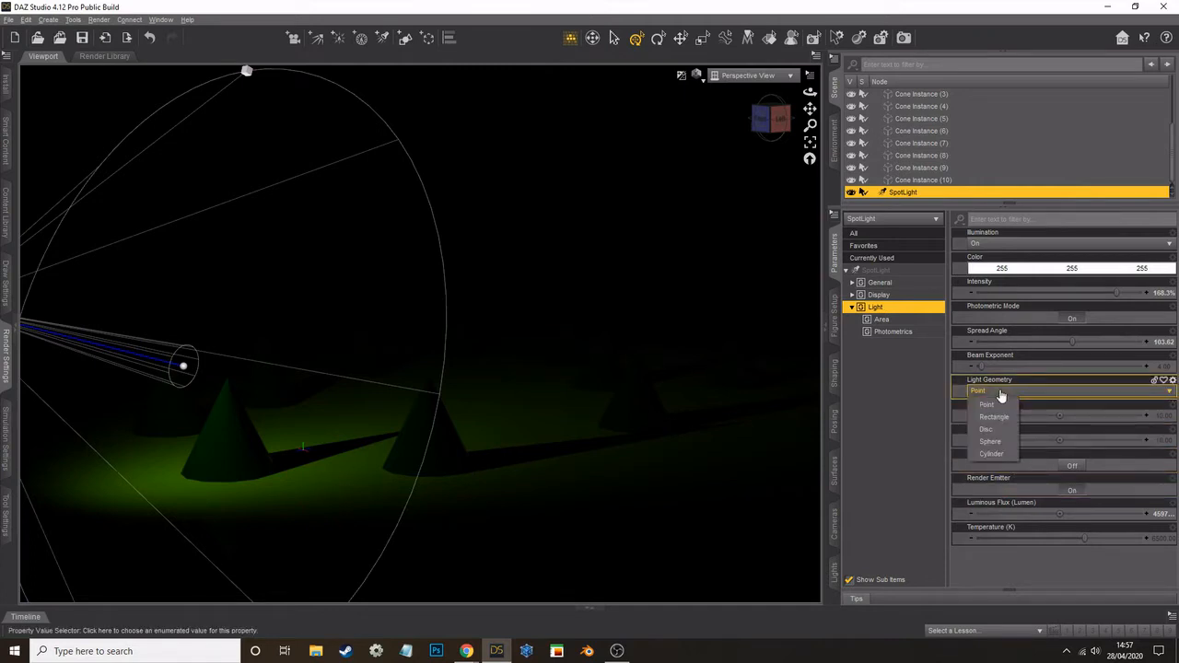
{"action": "left_click", "coordinate": [1002, 416]}
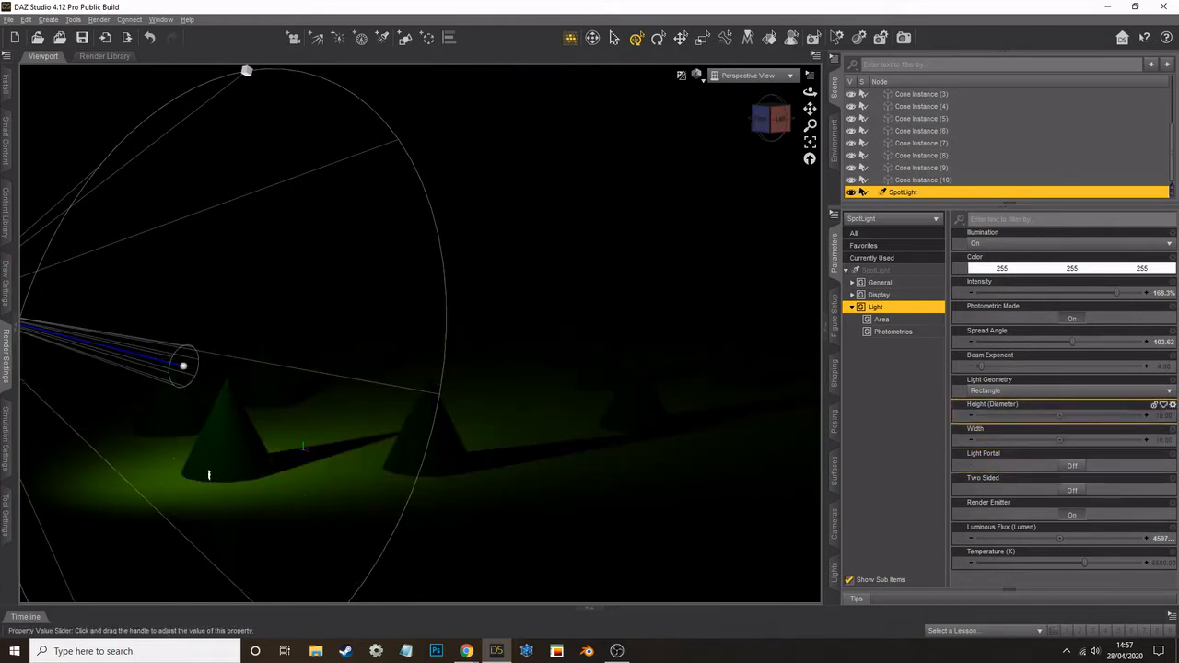
{"action": "left_click_drag", "start_coordinate": [1060, 415], "coordinate": [1082, 416]}
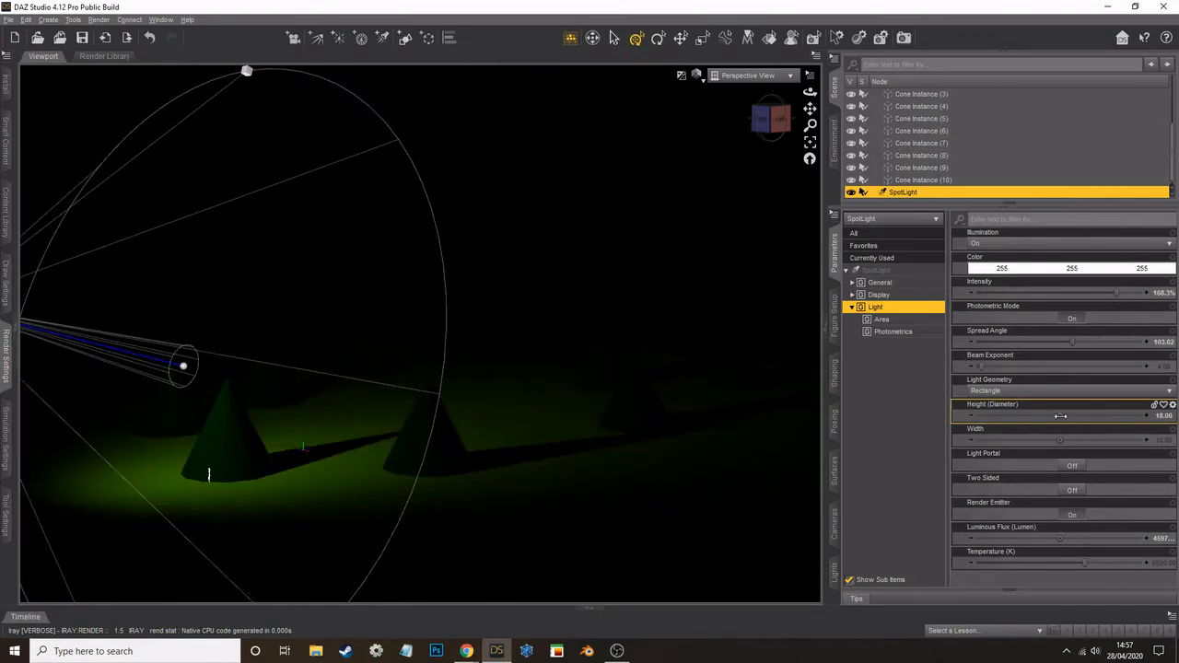
{"action": "left_click_drag", "start_coordinate": [1063, 441], "coordinate": [1102, 440]}
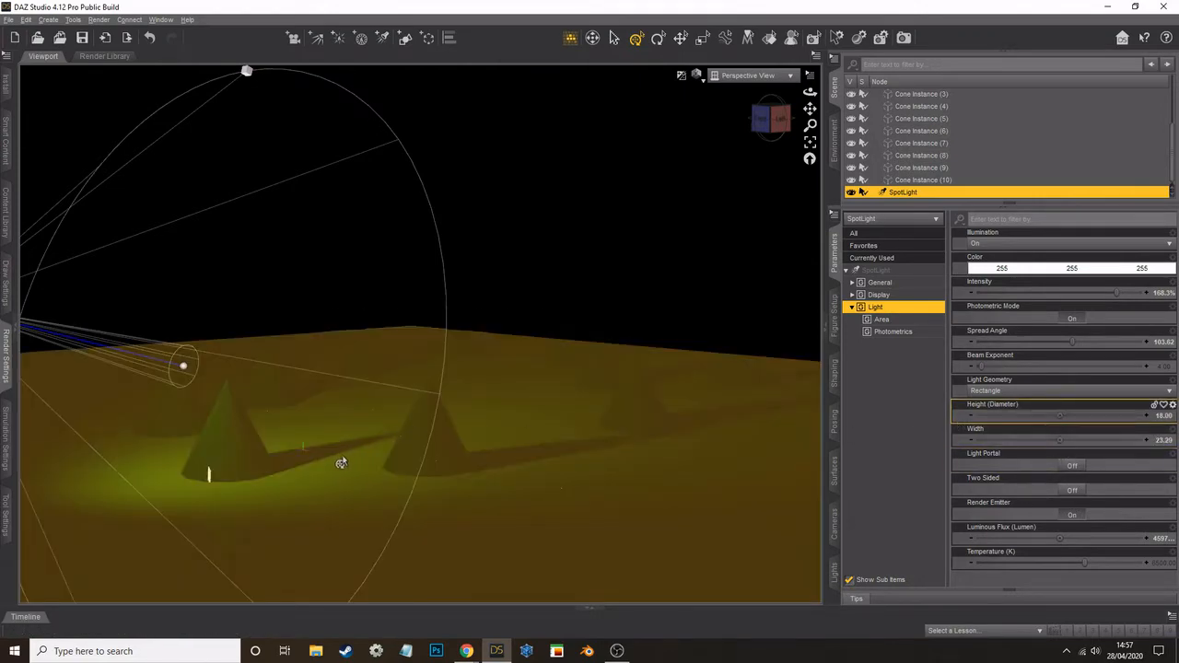
{"action": "left_click_drag", "start_coordinate": [1060, 415], "coordinate": [1114, 415]}
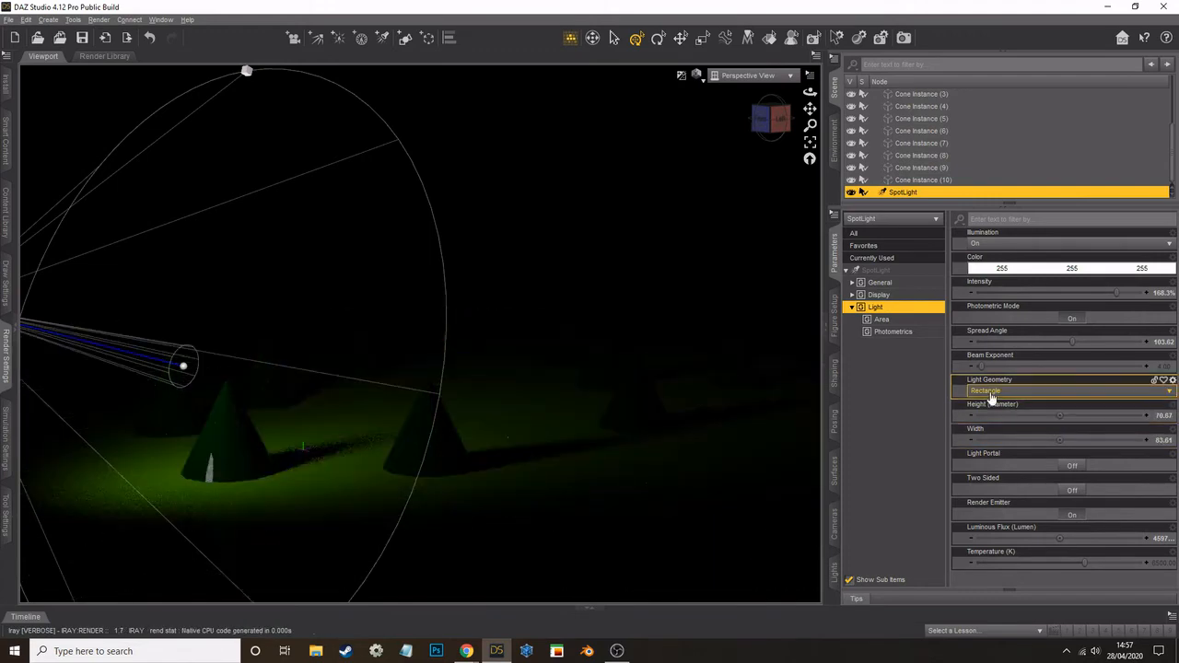
Step: Try the Disc, Sphere and Cylinder light geometries on the spotlight, and set its temperature to 7933.58 K
{"action": "left_click", "coordinate": [993, 394]}
{"action": "left_click", "coordinate": [987, 429]}
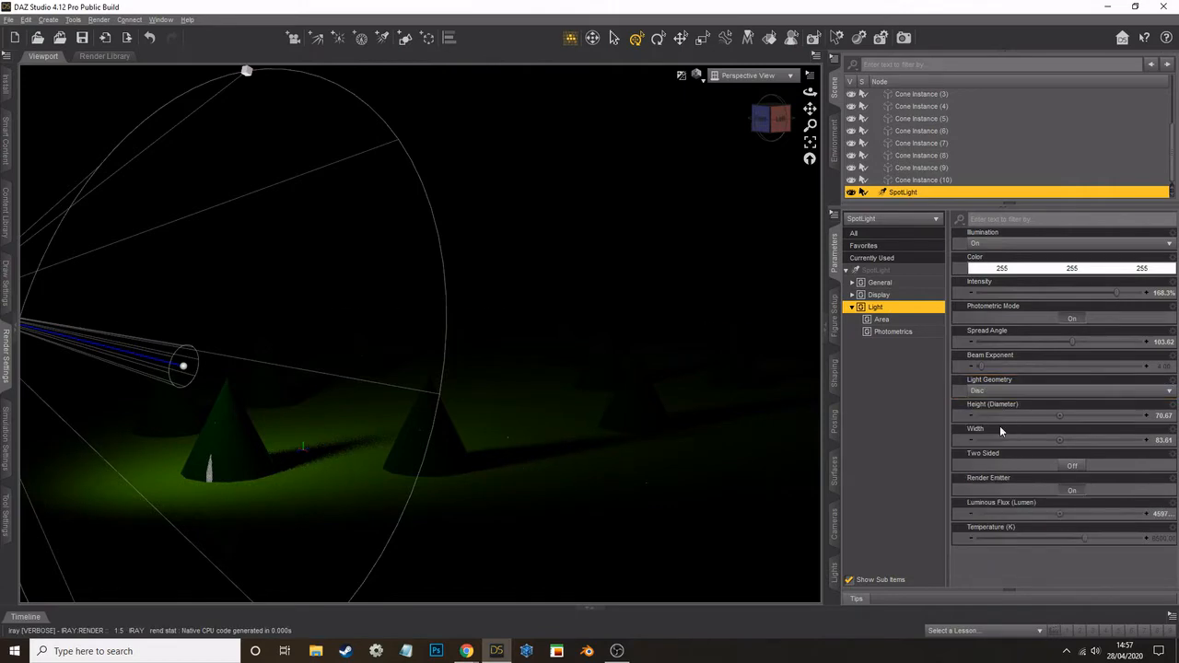
{"action": "left_click", "coordinate": [1013, 398]}
{"action": "left_click", "coordinate": [998, 442]}
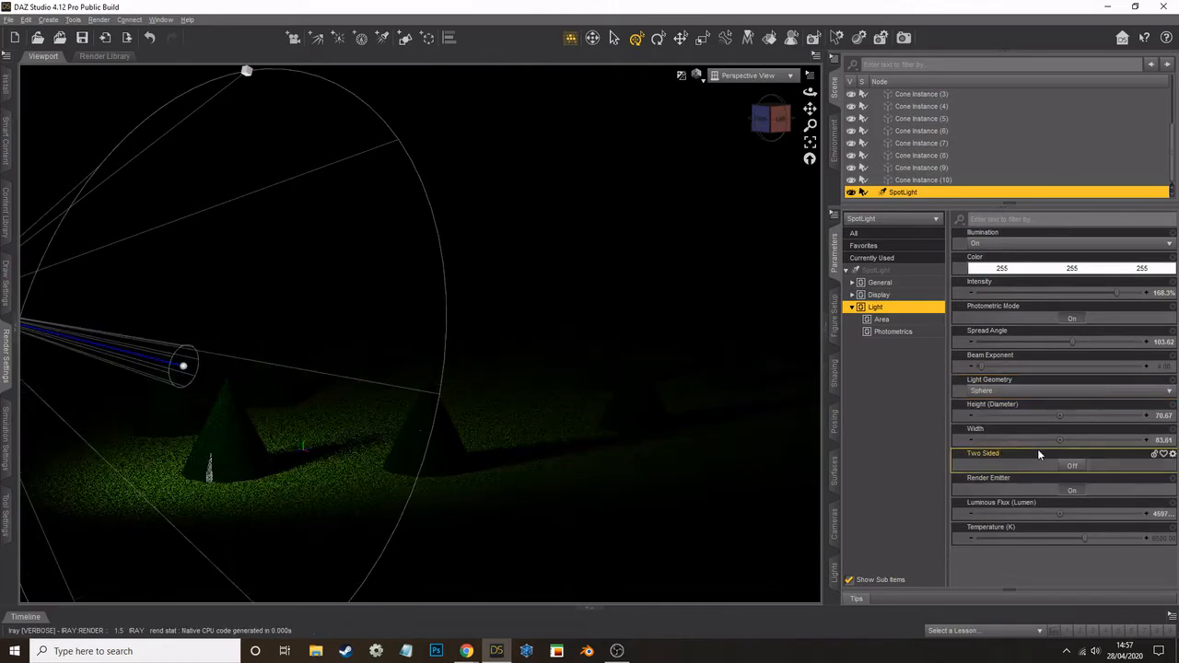
{"action": "left_click", "coordinate": [1028, 398]}
{"action": "left_click", "coordinate": [997, 448]}
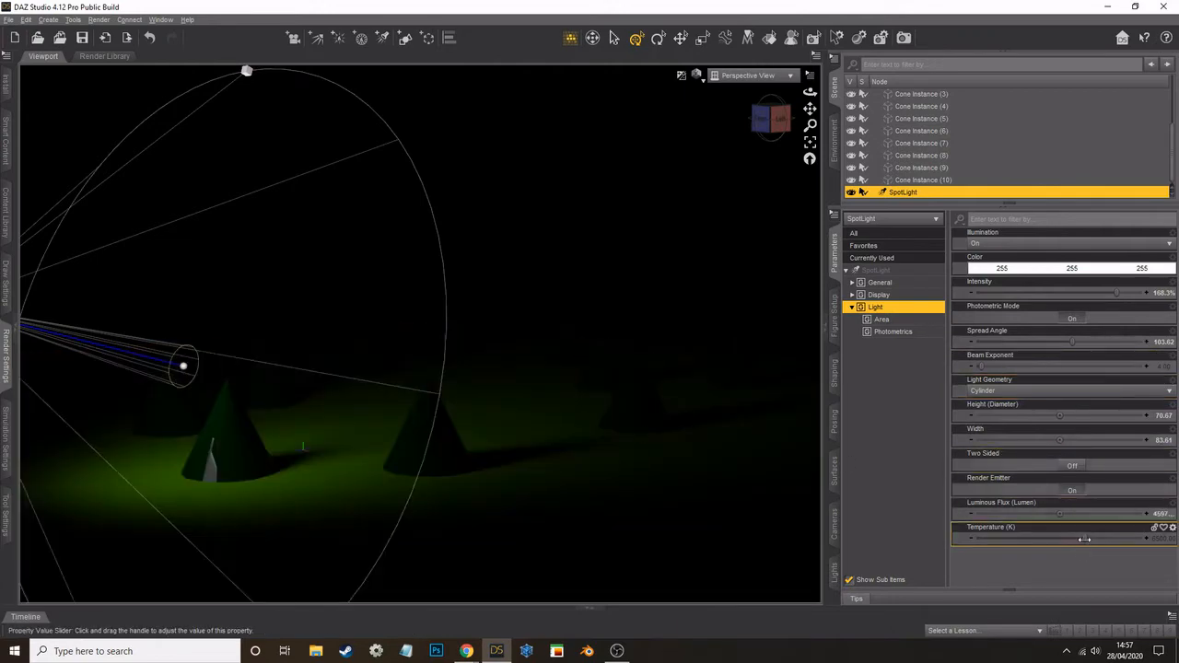
{"action": "left_click_drag", "start_coordinate": [1084, 539], "coordinate": [1108, 538]}
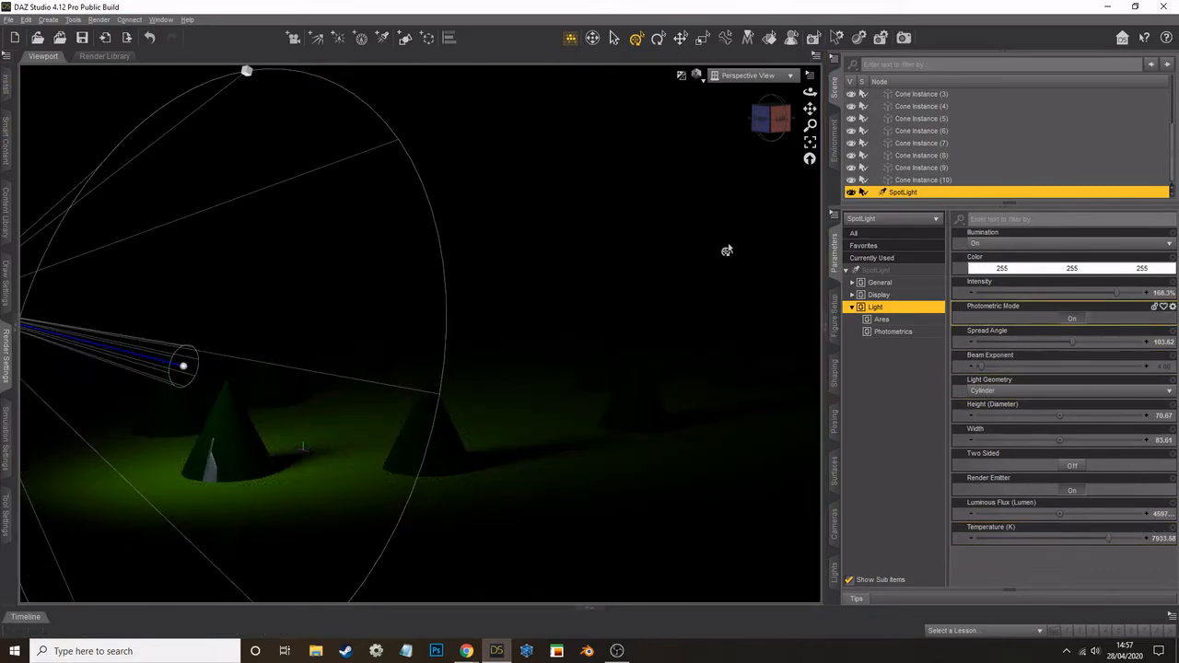
Step: Delete the spotlight and set the render environment mode to Dome and Scene
{"action": "key", "text": "Delete"}
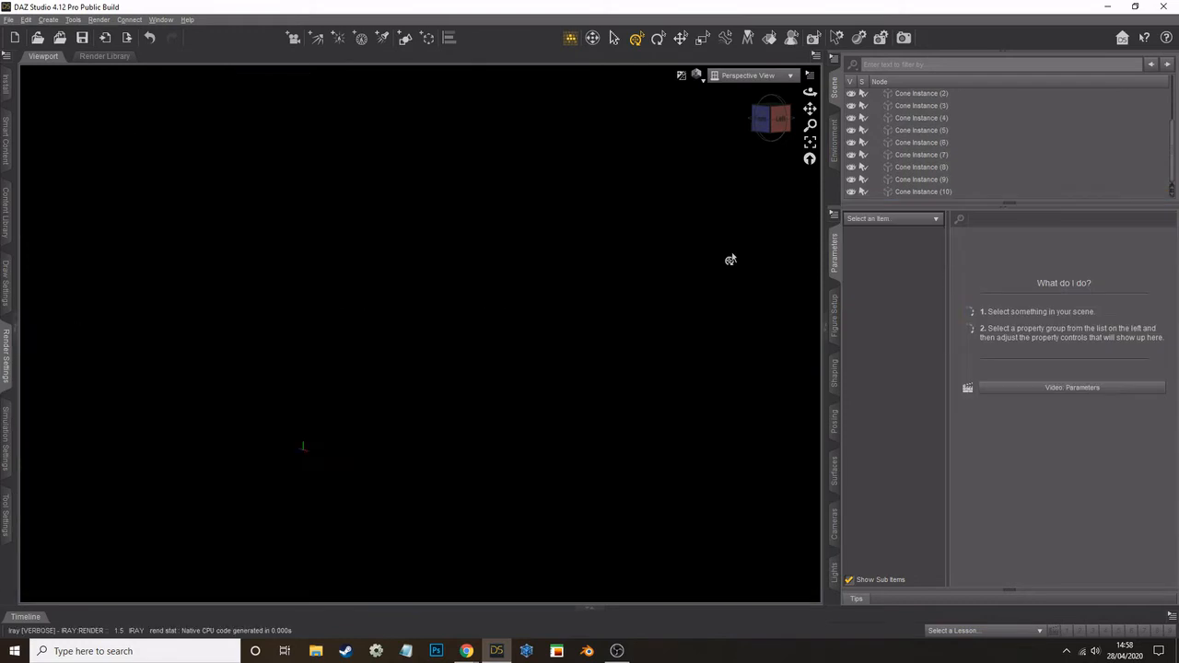
{"action": "left_click", "coordinate": [7, 352]}
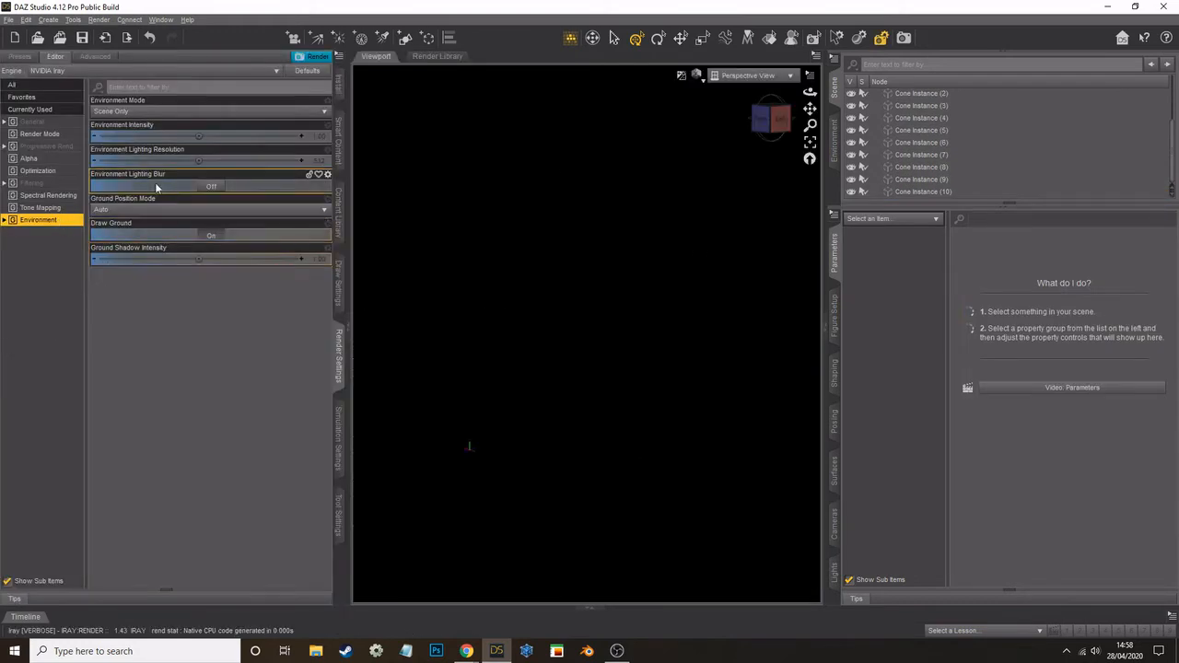
{"action": "left_click", "coordinate": [109, 112]}
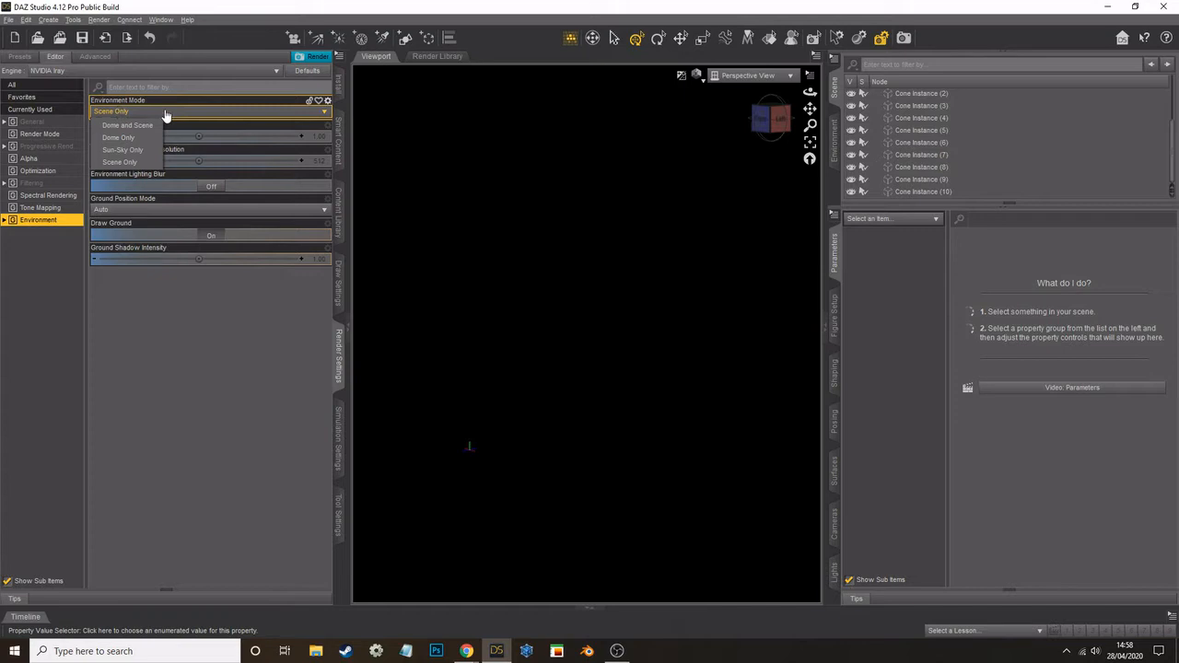
{"action": "left_click", "coordinate": [129, 125]}
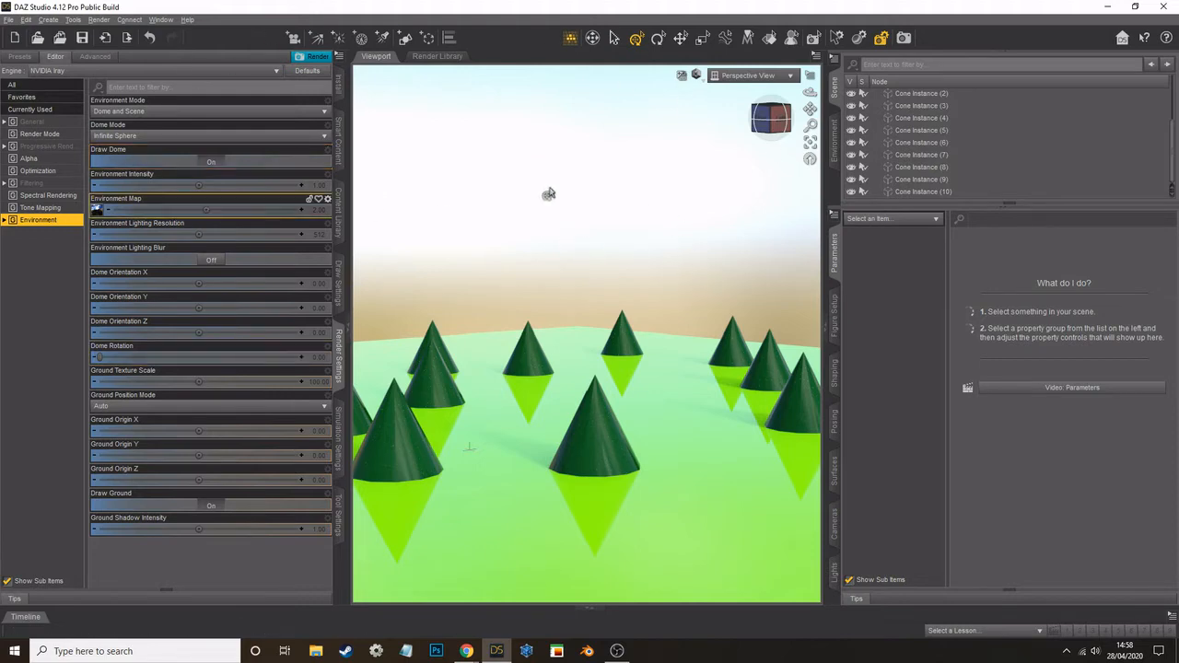
Step: Set the dome rotation to 231.83 and the environment intensity to 0.13
{"action": "mouse_move", "coordinate": [99, 212]}
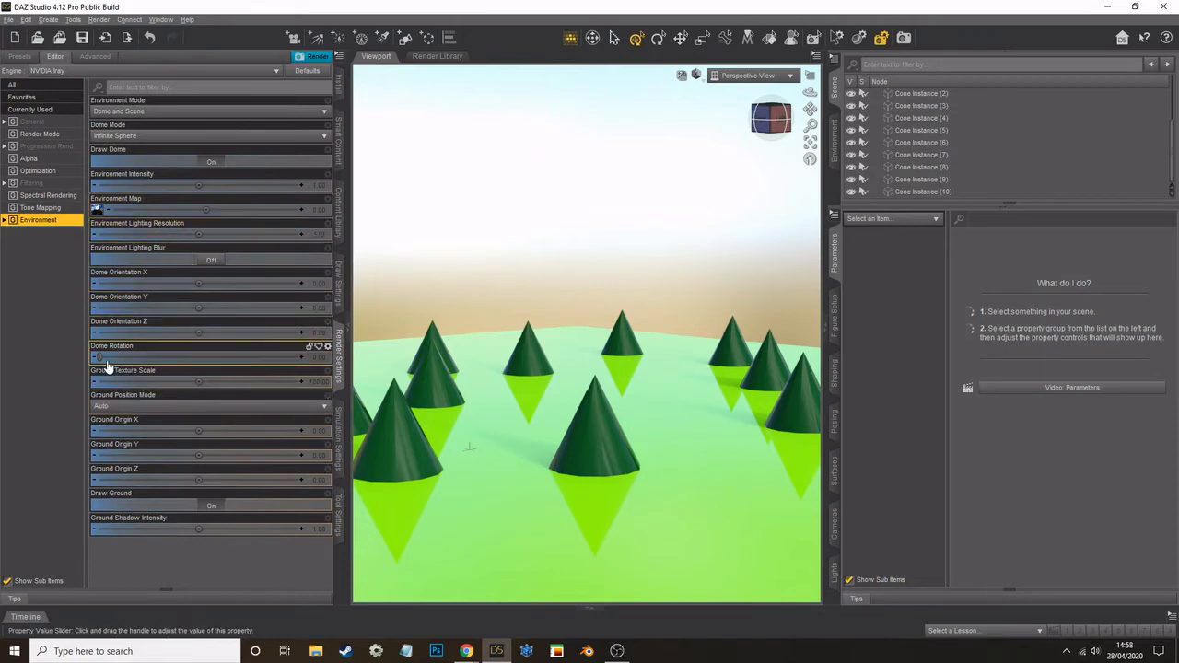
{"action": "left_click_drag", "start_coordinate": [99, 357], "coordinate": [226, 345]}
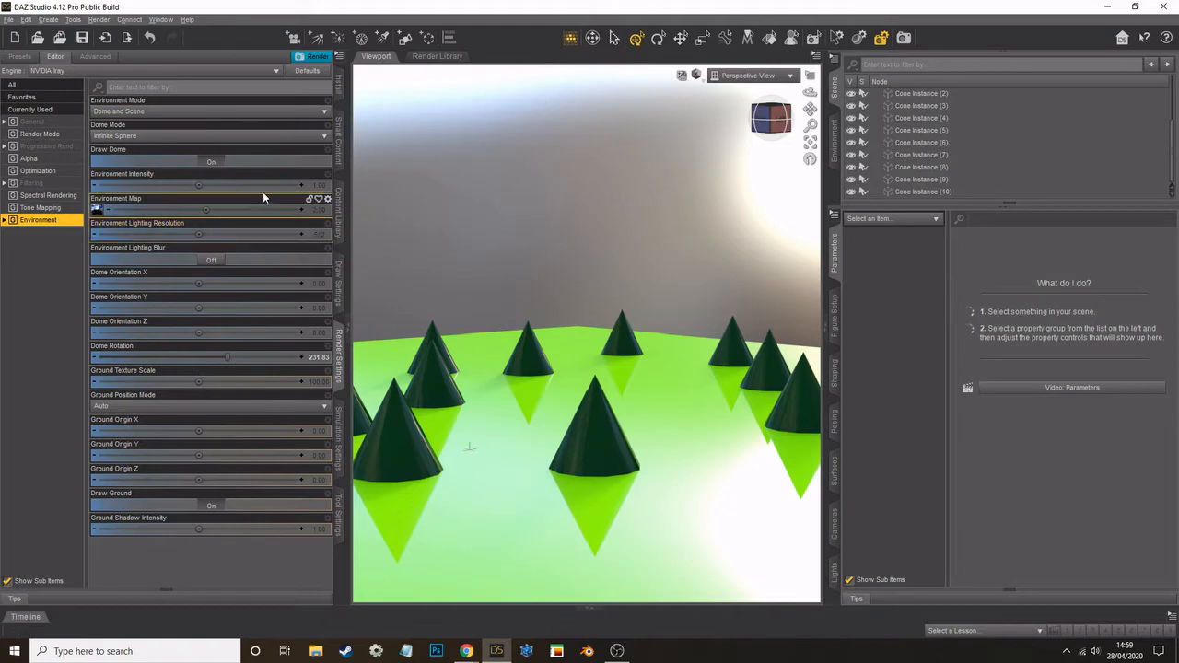
{"action": "left_click_drag", "start_coordinate": [199, 184], "coordinate": [173, 184]}
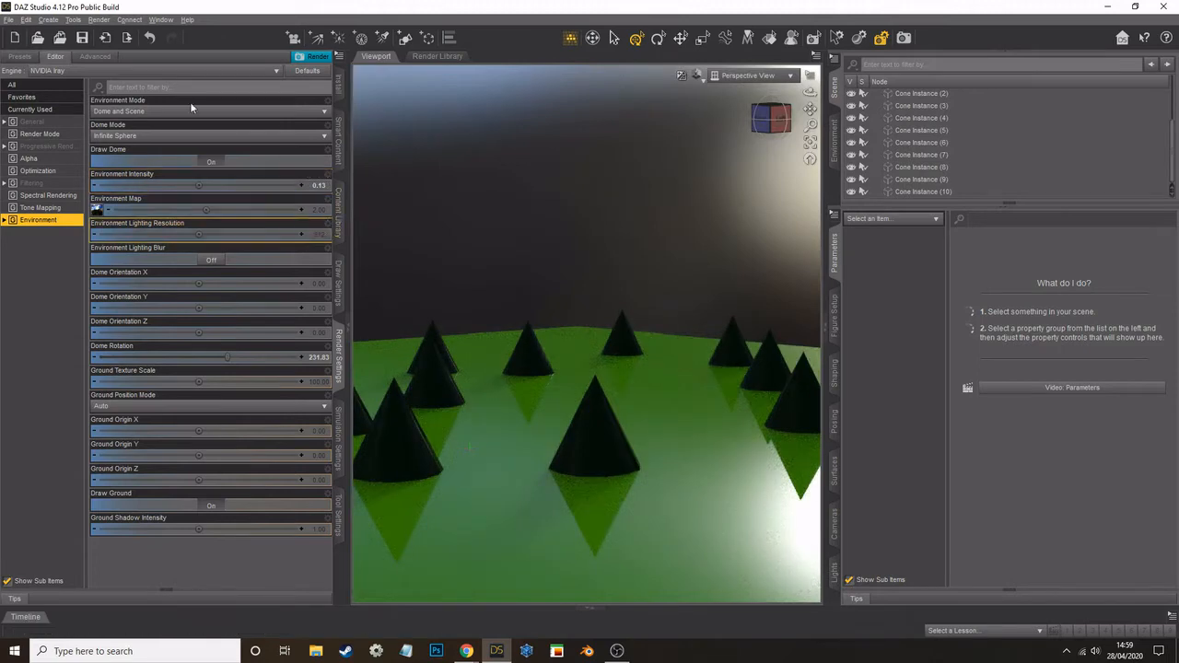
Step: Create a new spotlight named SpotLight with default settings
{"action": "left_click", "coordinate": [48, 19]}
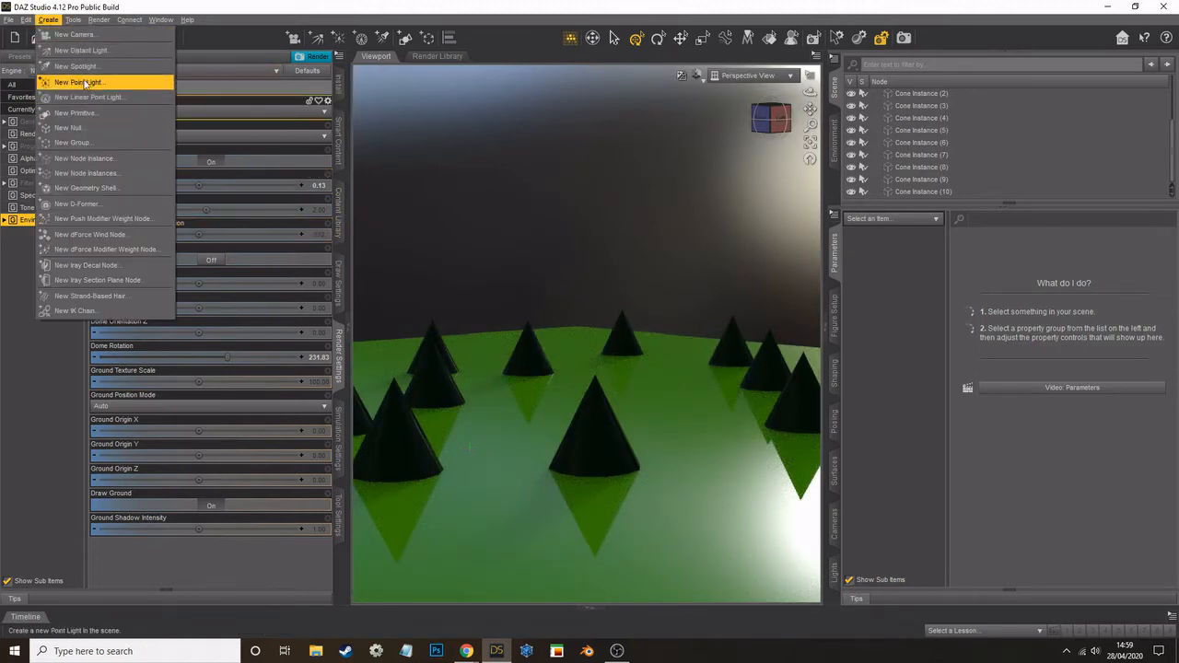
{"action": "left_click", "coordinate": [81, 66]}
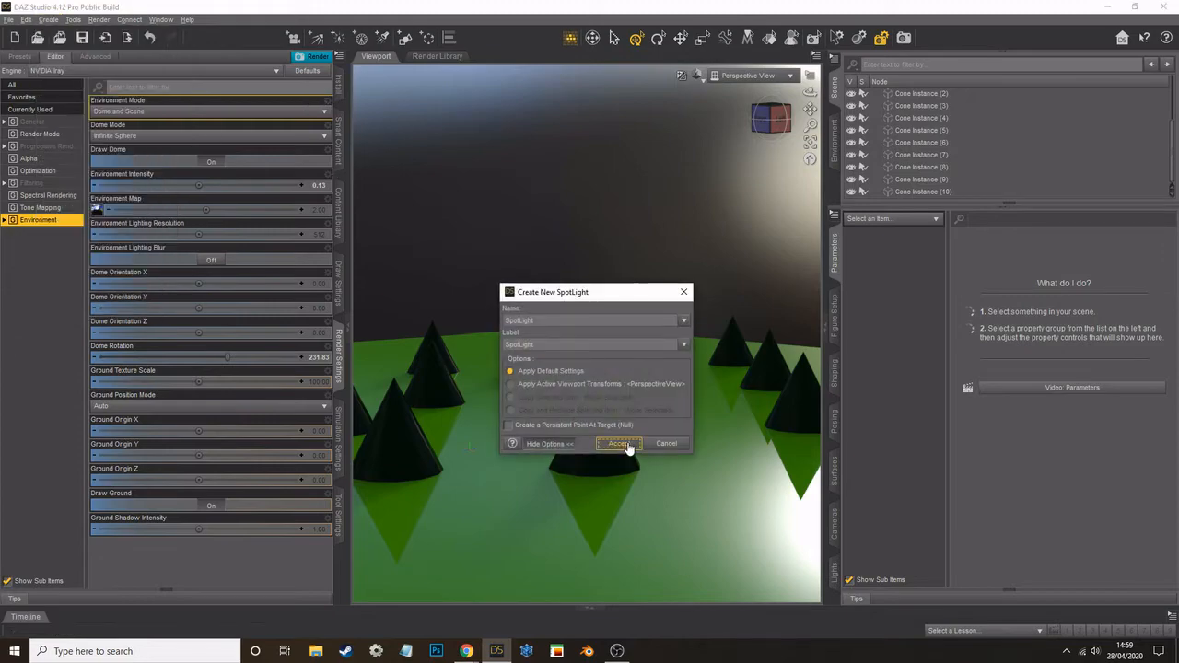
{"action": "left_click", "coordinate": [627, 446]}
Step: Look through the new spotlight to aim it down across the cones, and return to the Perspective View
{"action": "left_click", "coordinate": [743, 76]}
{"action": "left_click", "coordinate": [724, 179]}
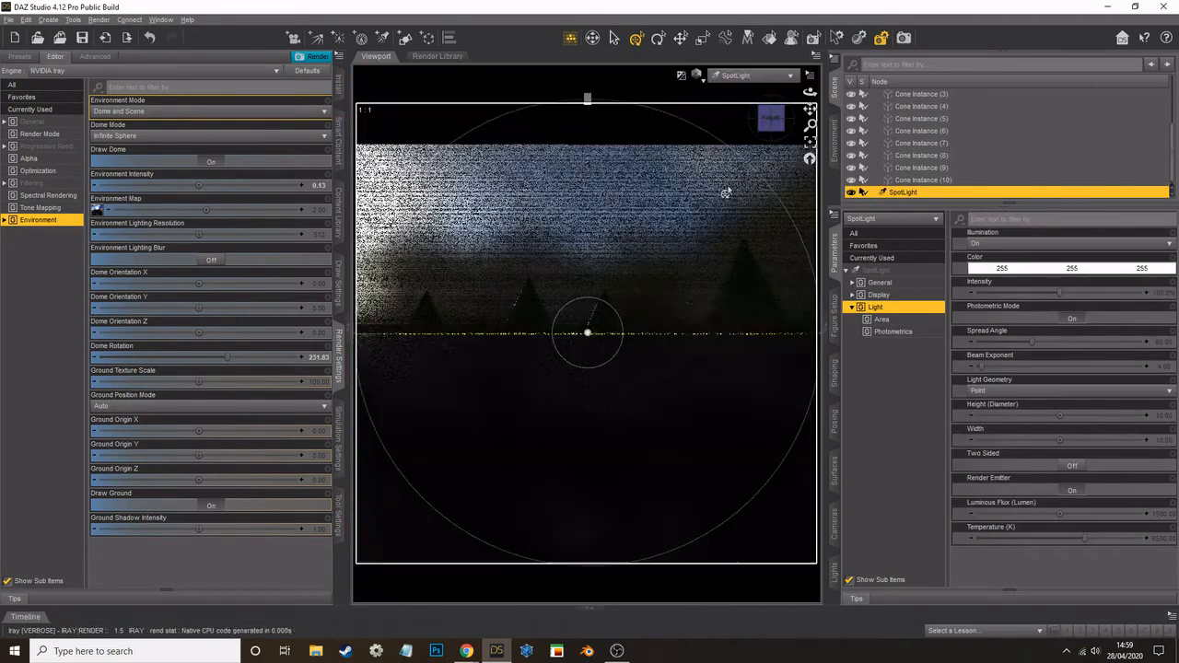
{"action": "left_click_drag", "start_coordinate": [810, 109], "coordinate": [783, 112]}
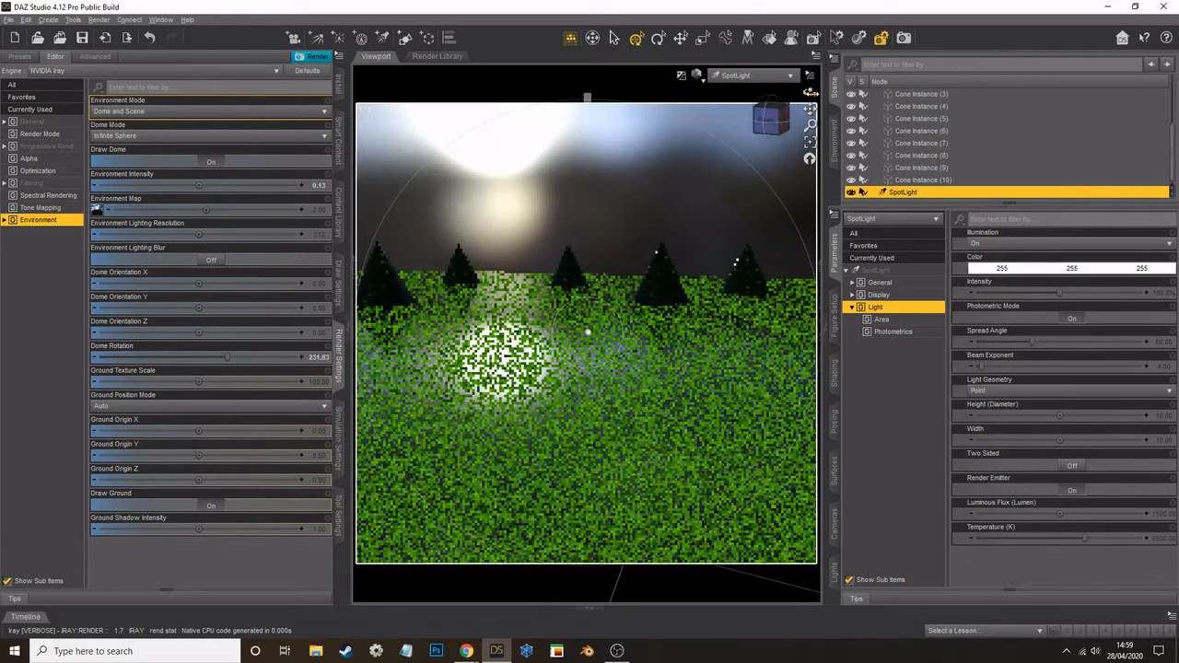
{"action": "left_click", "coordinate": [743, 75]}
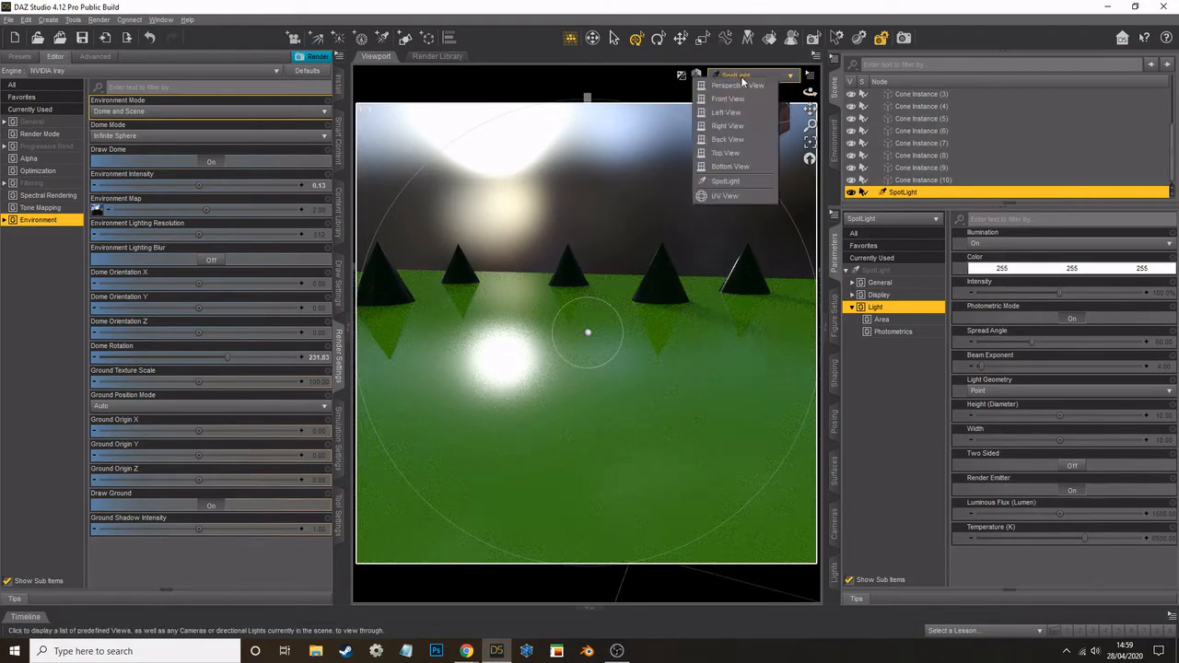
{"action": "left_click", "coordinate": [733, 85]}
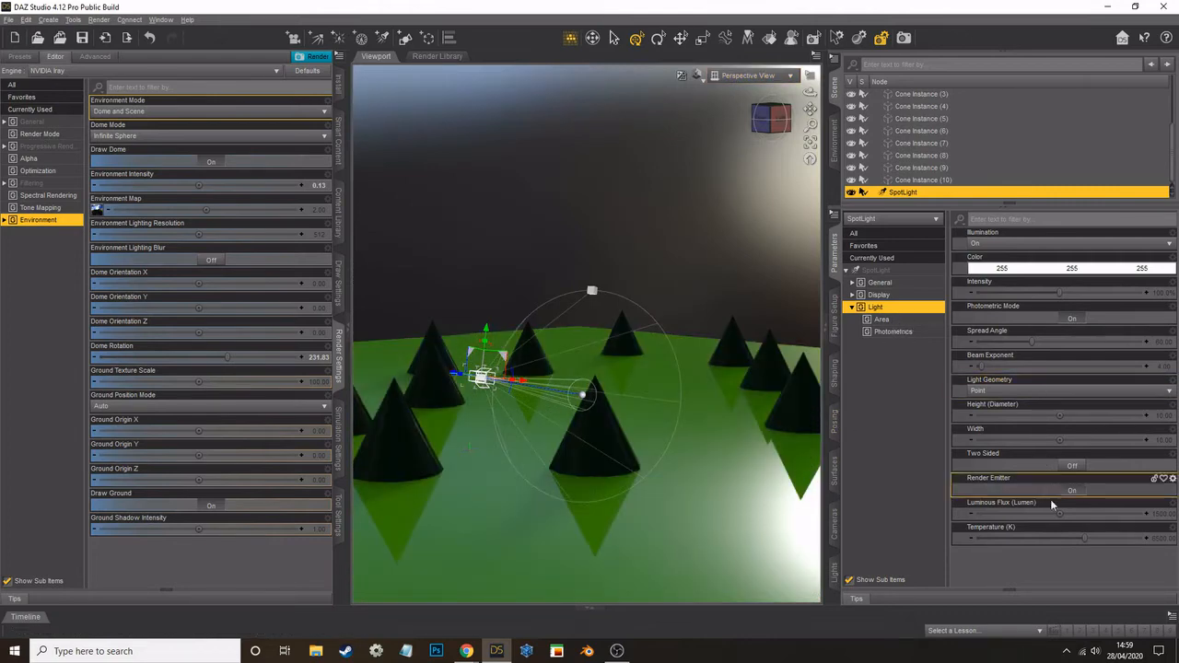
Step: Raise the new spotlight's luminous flux to about 750,000 lumens so it shows against the dome lighting
{"action": "left_click_drag", "start_coordinate": [1062, 514], "coordinate": [1115, 514]}
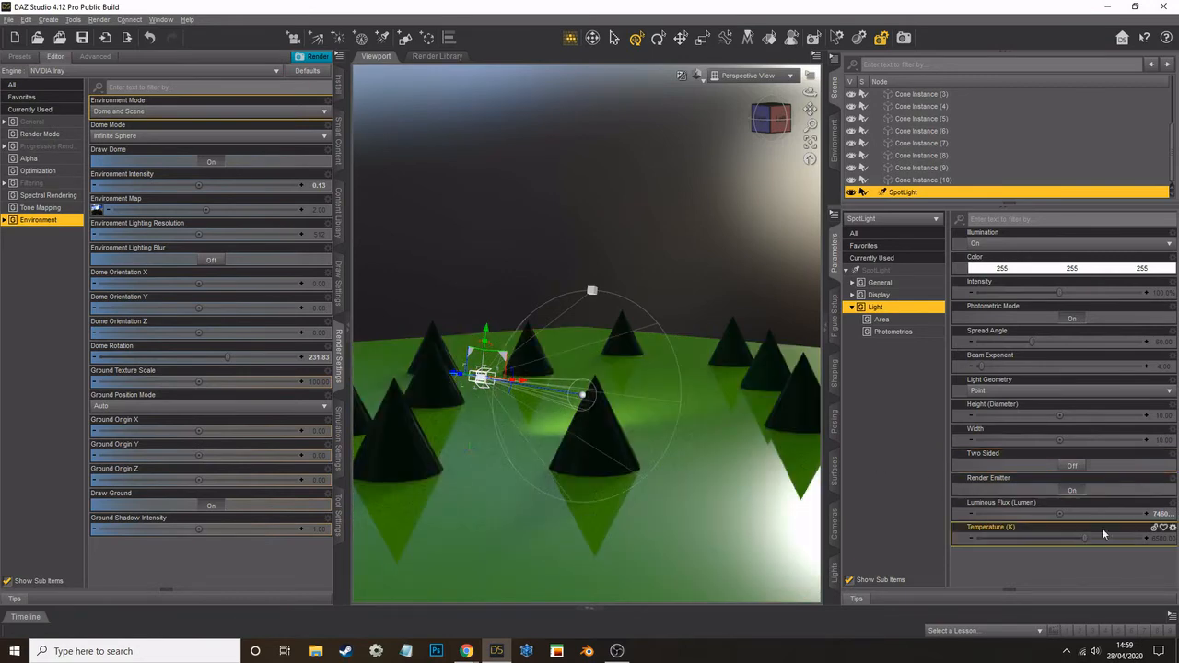
{"action": "left_click", "coordinate": [1161, 513]}
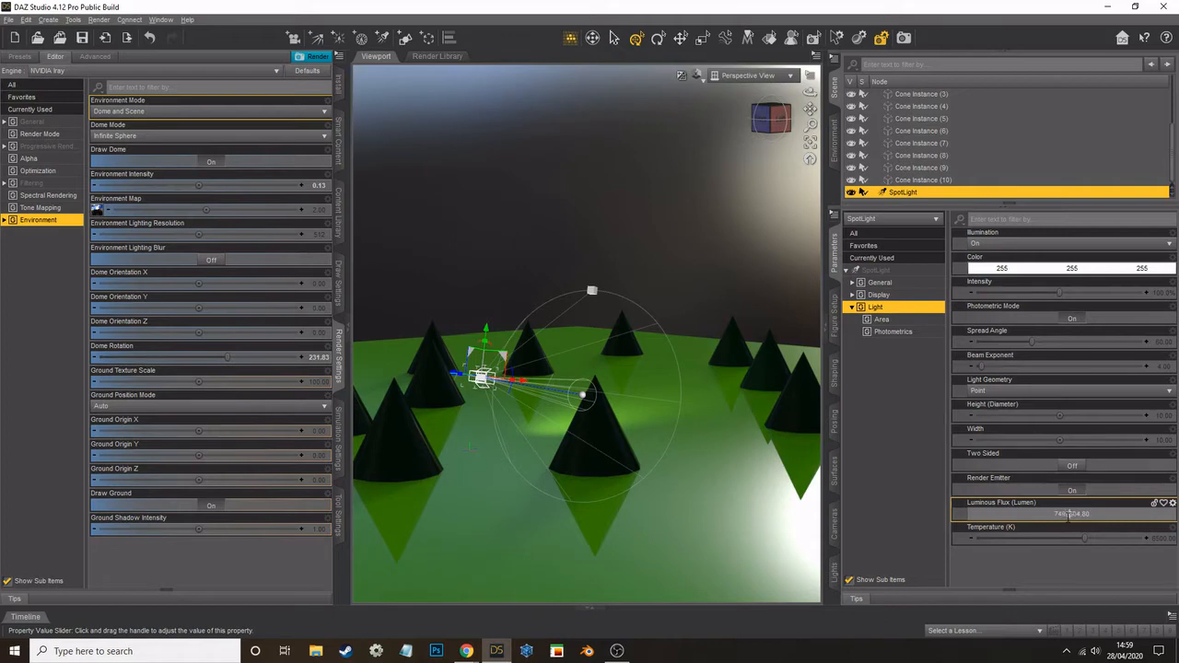
{"action": "key", "text": "Return"}
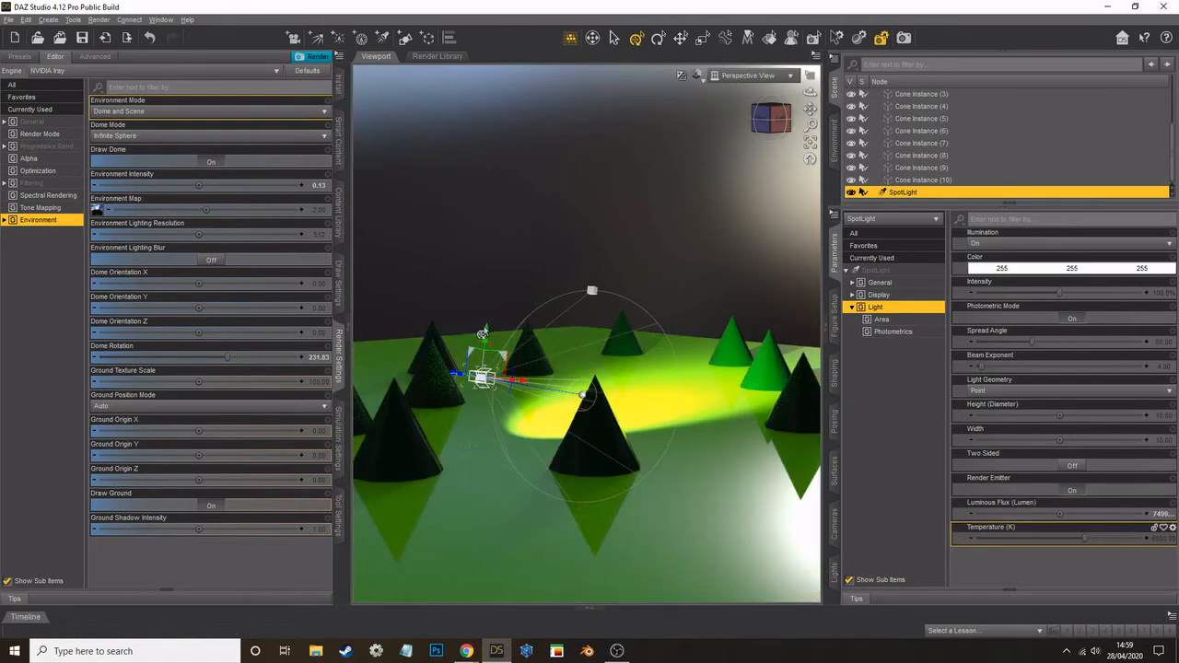
Step: Lower the spotlight slightly over the cones and set the environment mode to Dome Only
{"action": "left_click_drag", "start_coordinate": [486, 332], "coordinate": [434, 366]}
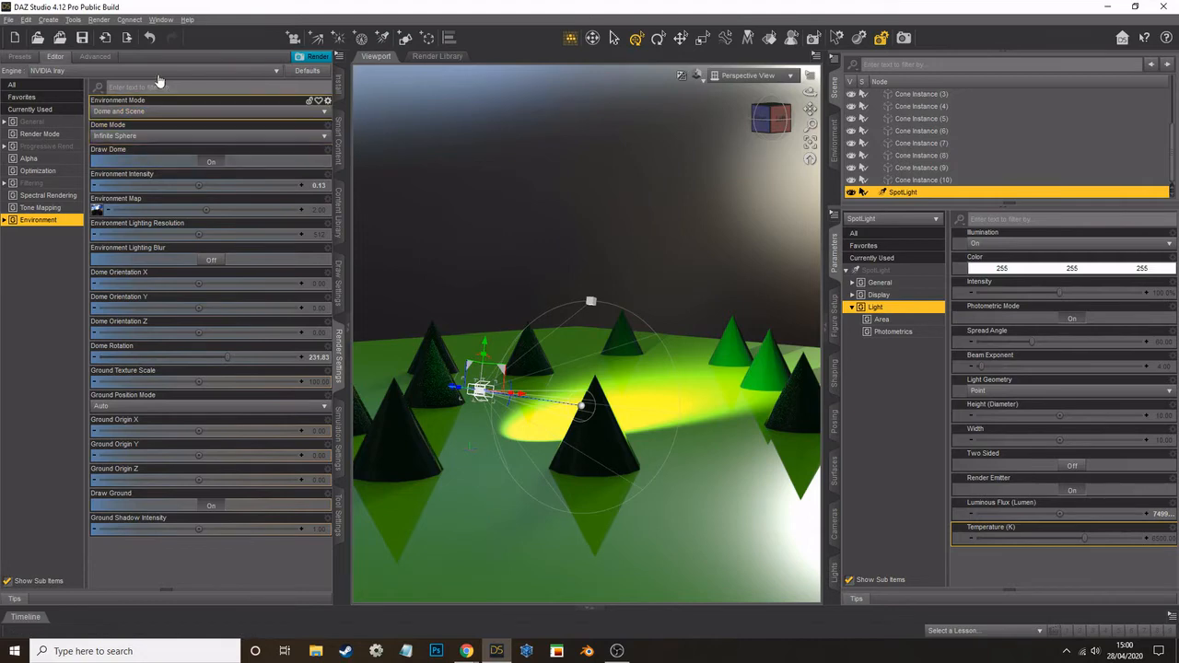
{"action": "left_click", "coordinate": [130, 111]}
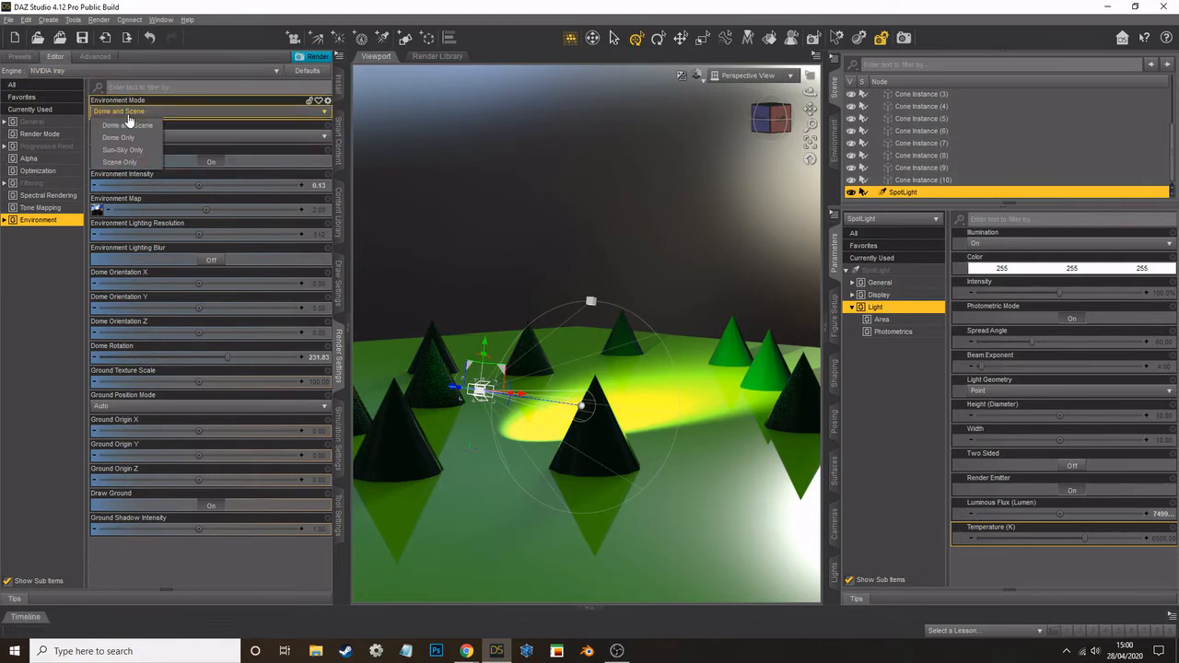
{"action": "left_click", "coordinate": [118, 137]}
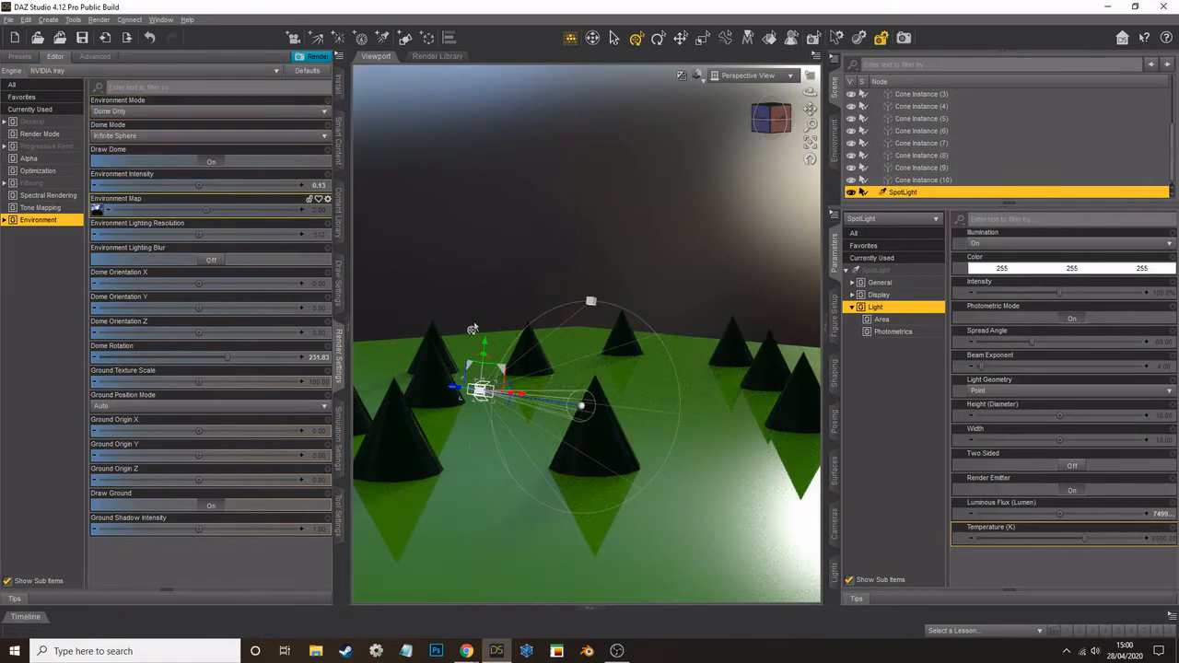
Step: Set the environment mode to Sun-Sky Only and delete the spotlight from the scene
{"action": "left_click", "coordinate": [139, 110]}
{"action": "left_click", "coordinate": [141, 147]}
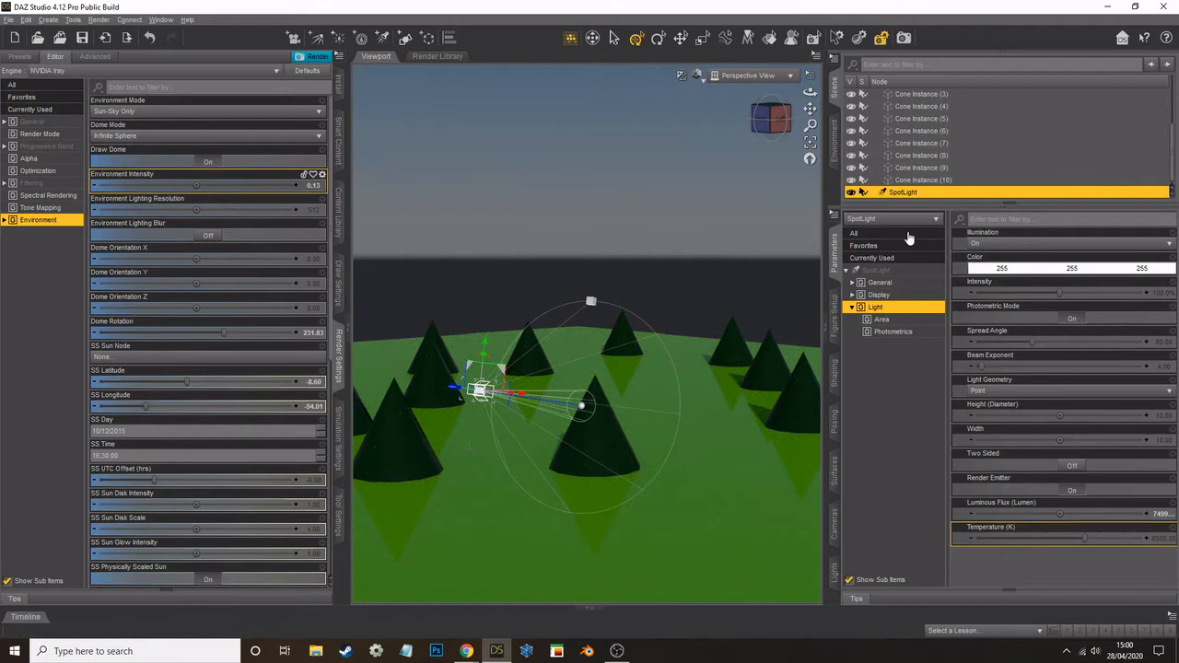
{"action": "key", "text": "Delete"}
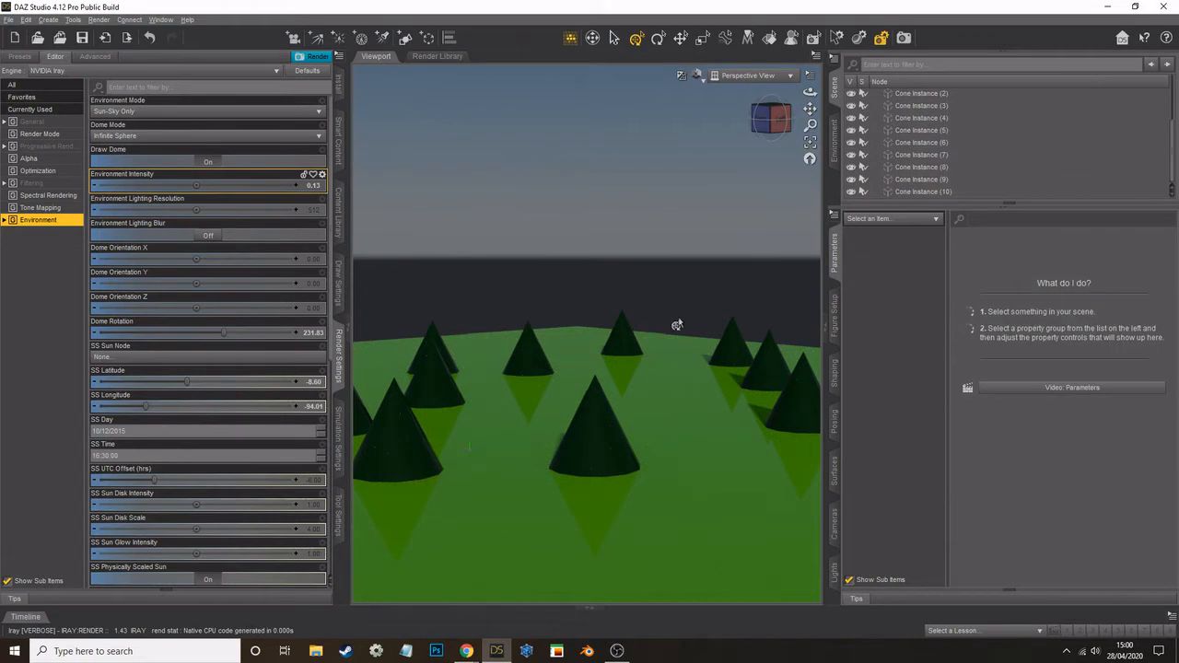
Step: Turn Draw Dome off and back on to compare the sky background
{"action": "left_click", "coordinate": [350, 337]}
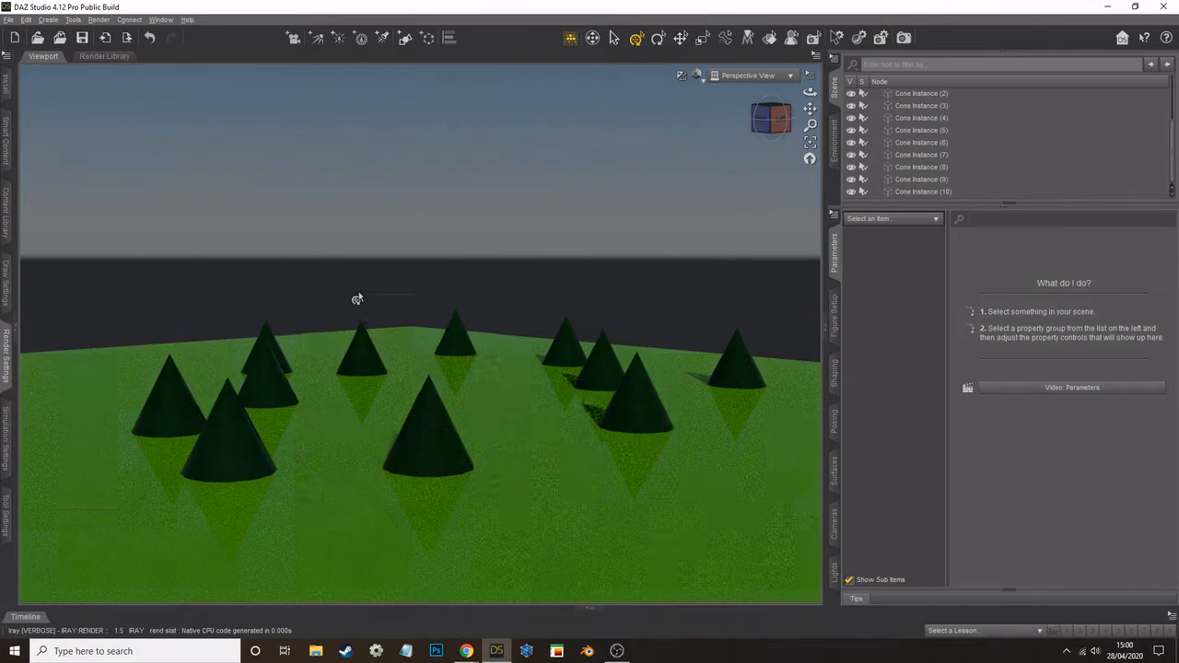
{"action": "left_click", "coordinate": [13, 337]}
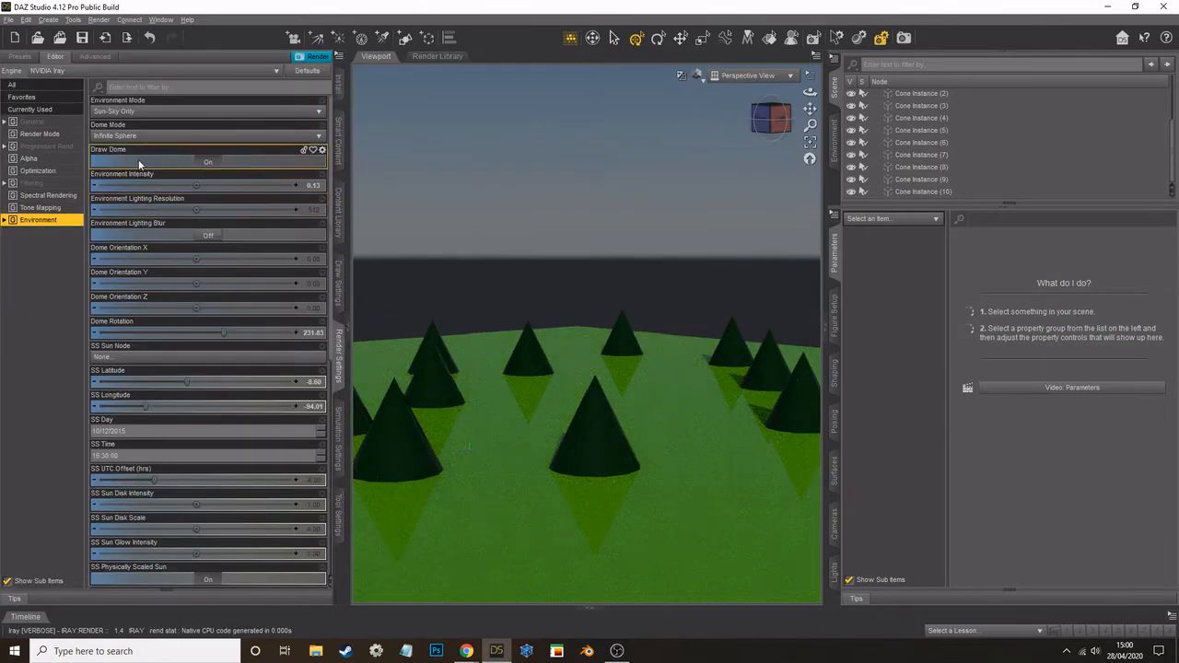
{"action": "left_click", "coordinate": [203, 163]}
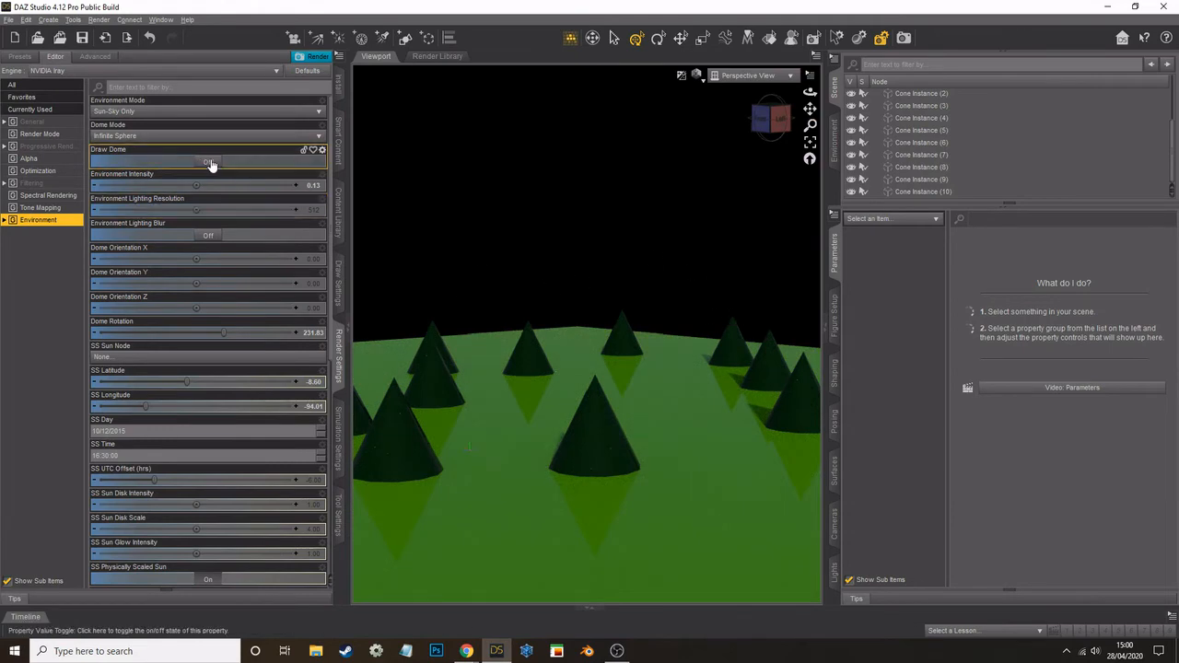
{"action": "left_click", "coordinate": [209, 162]}
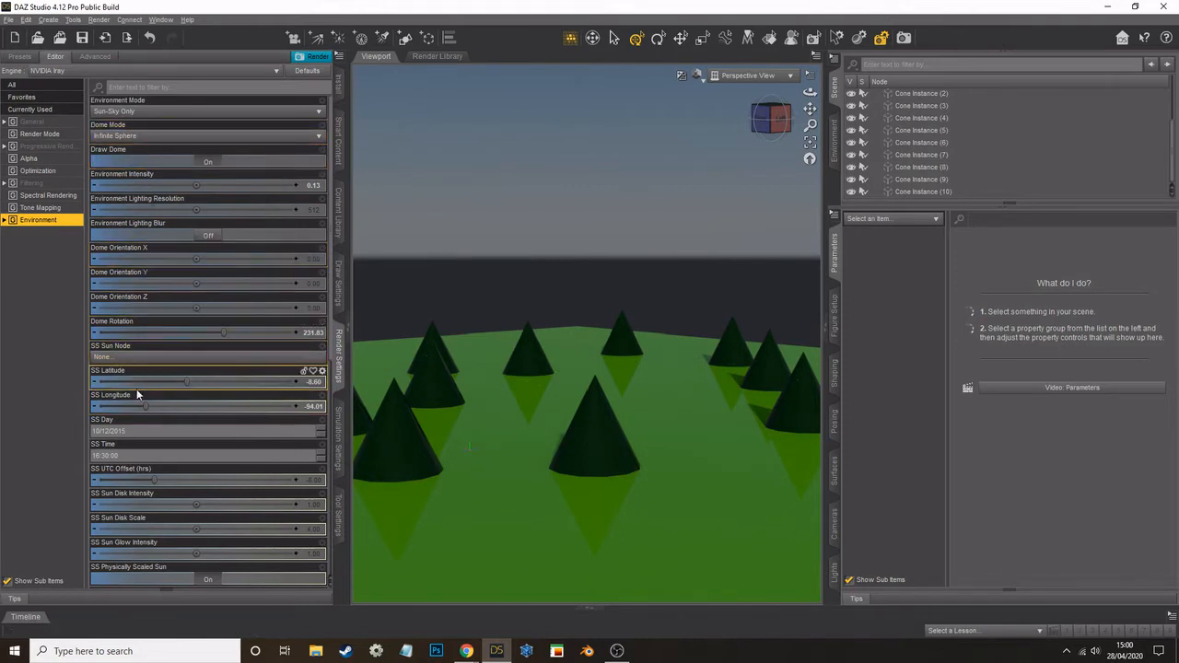
Step: Step the sun-sky time back to 07:30:00 for early-morning lighting
{"action": "left_click", "coordinate": [322, 459]}
{"action": "left_click", "coordinate": [322, 459]}
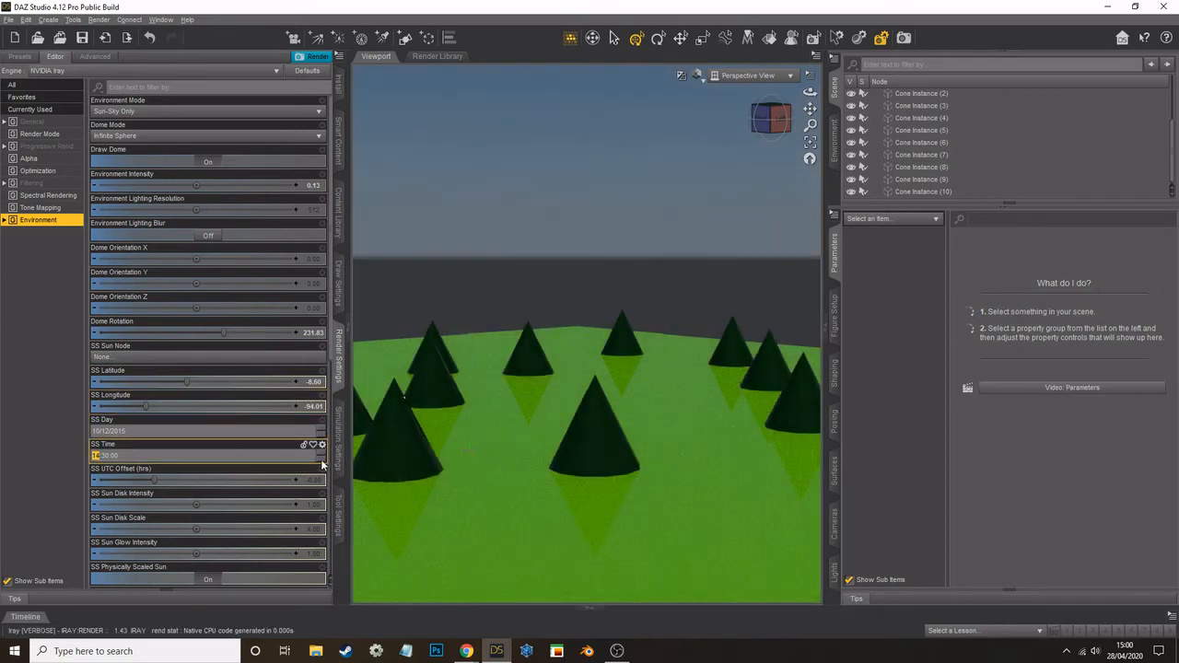
{"action": "left_click", "coordinate": [321, 464]}
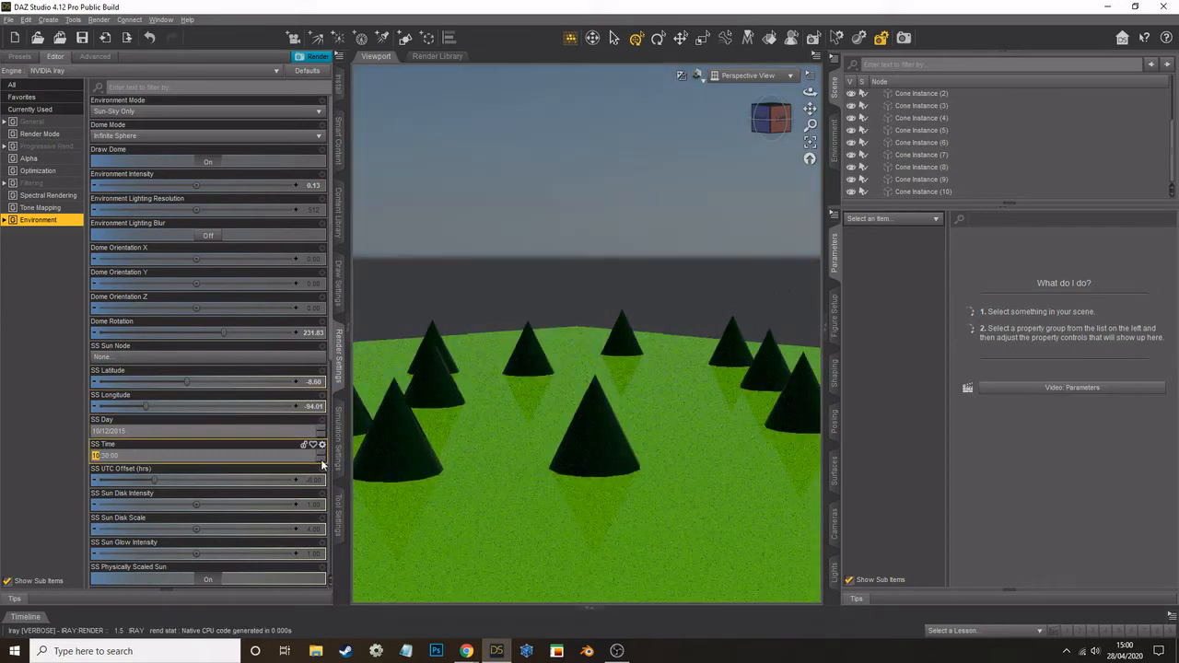
{"action": "left_click", "coordinate": [321, 461]}
{"action": "left_click", "coordinate": [322, 460]}
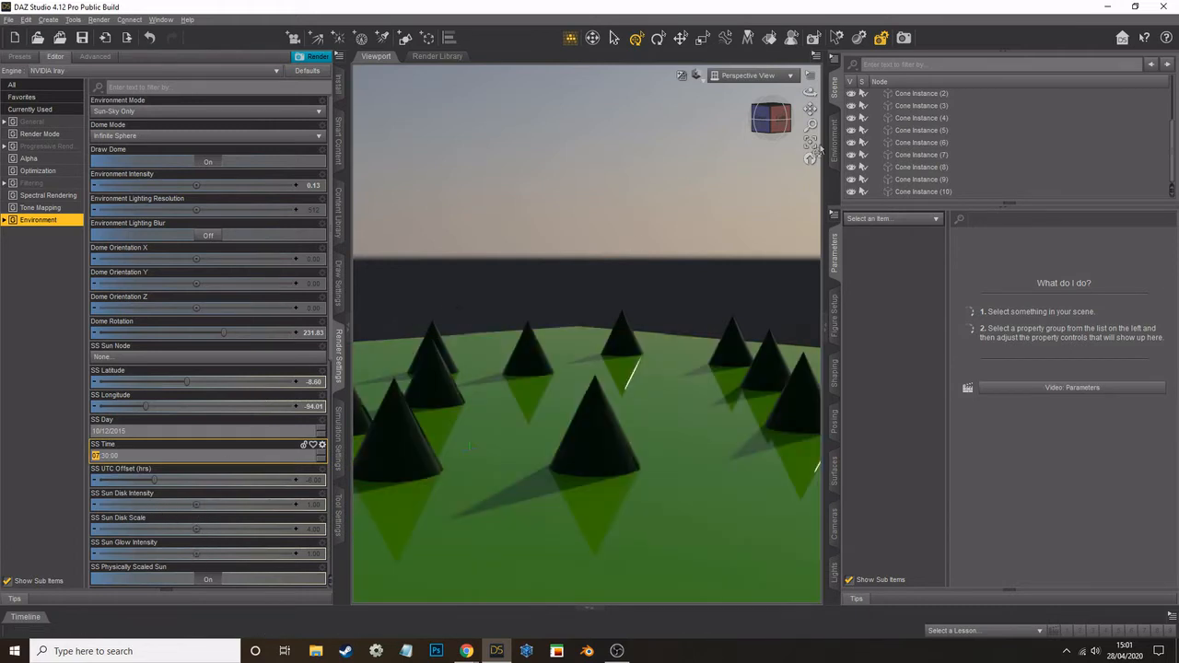
Step: View the cones and their long sun shadows from another side, and set the viewport draw style to Texture Shaded
{"action": "left_click_drag", "start_coordinate": [809, 90], "coordinate": [750, 154]}
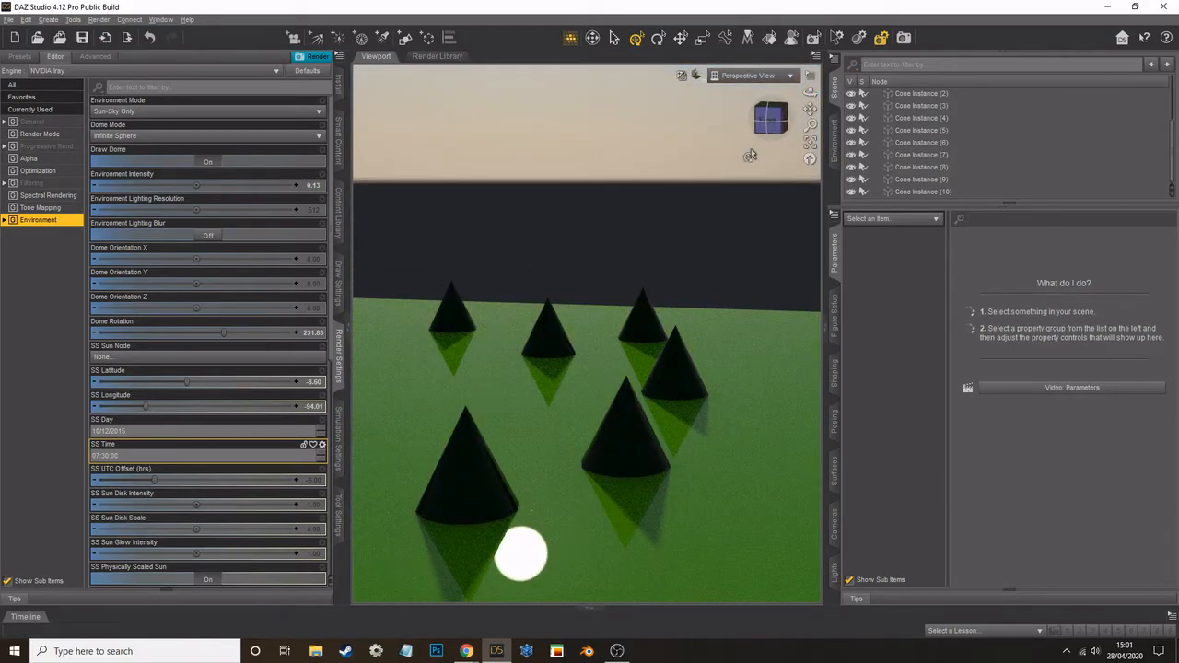
{"action": "left_click_drag", "start_coordinate": [809, 92], "coordinate": [627, 122]}
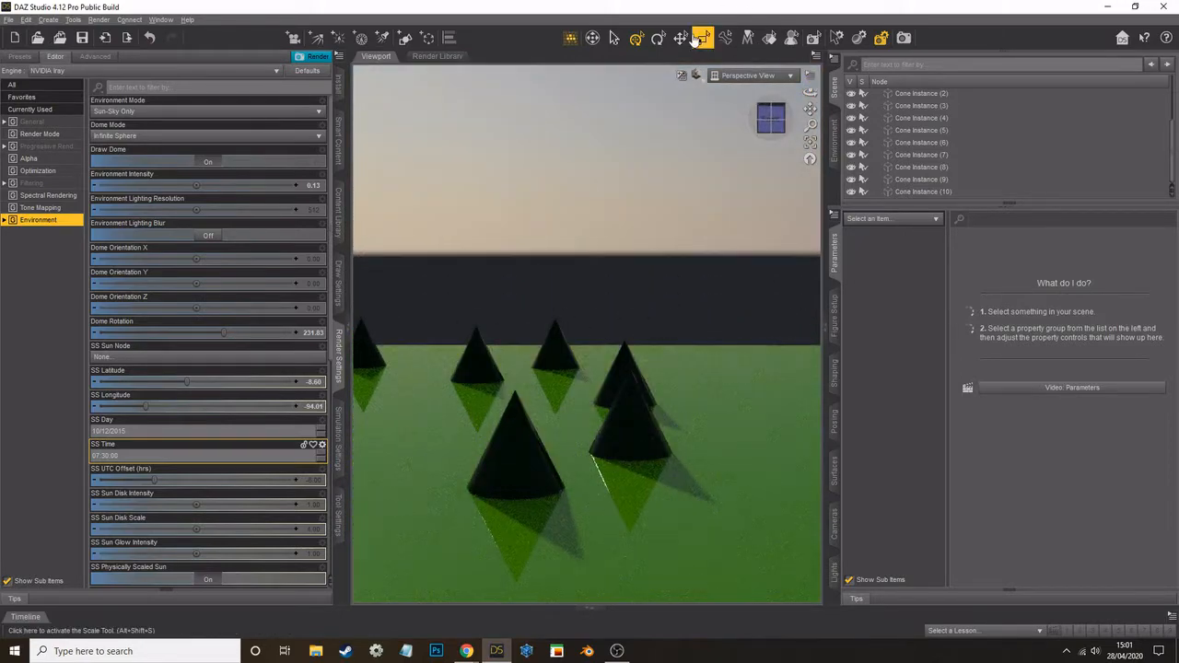
{"action": "left_click_drag", "start_coordinate": [625, 99], "coordinate": [773, 346]}
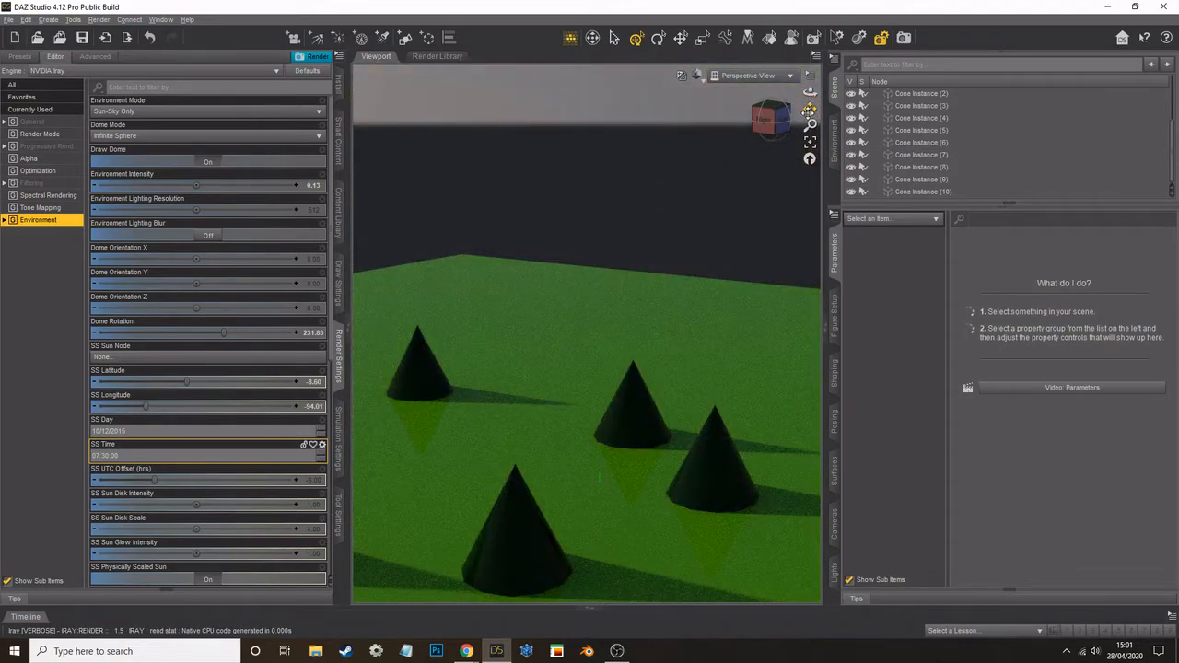
{"action": "left_click_drag", "start_coordinate": [809, 111], "coordinate": [855, 90]}
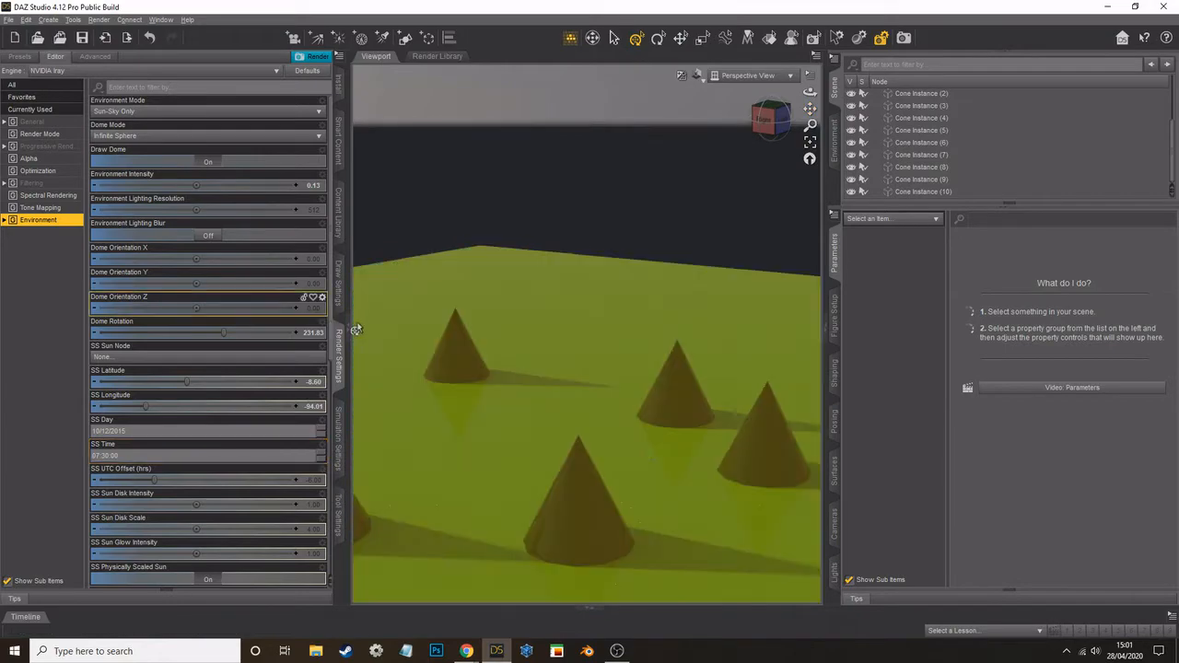
{"action": "left_click", "coordinate": [339, 341]}
{"action": "left_click", "coordinate": [714, 78]}
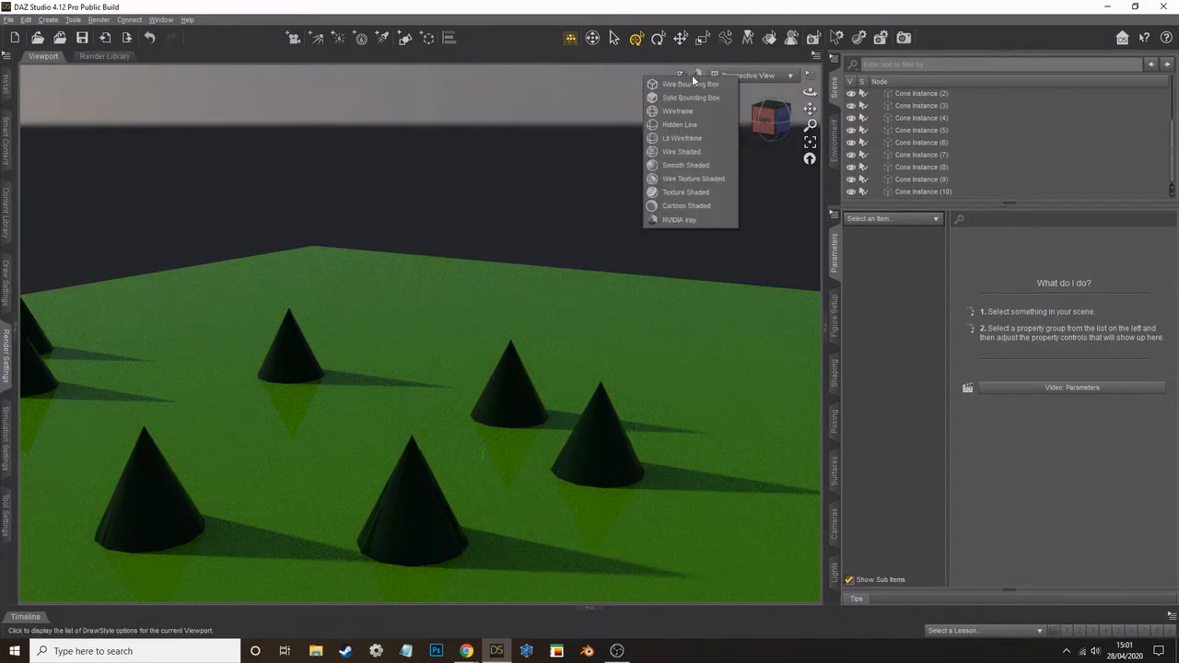
{"action": "left_click", "coordinate": [690, 195]}
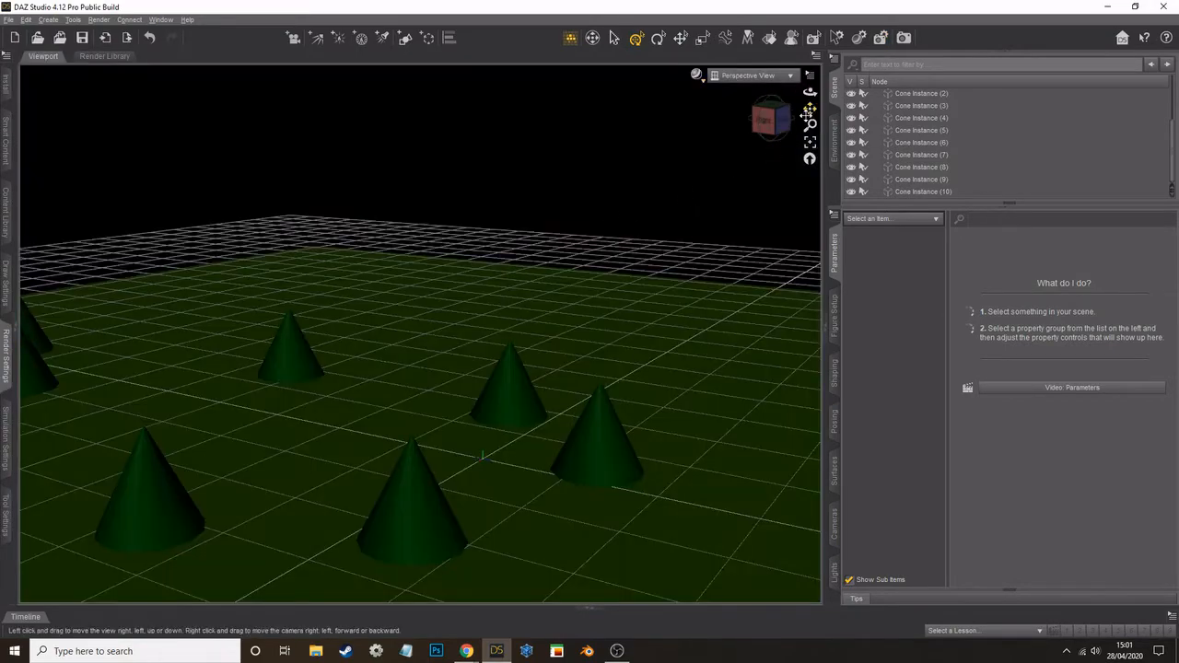
Step: Render the sun-lit cone scene from the Perspective View and close the render window without saving
{"action": "left_click_drag", "start_coordinate": [810, 108], "coordinate": [866, 67]}
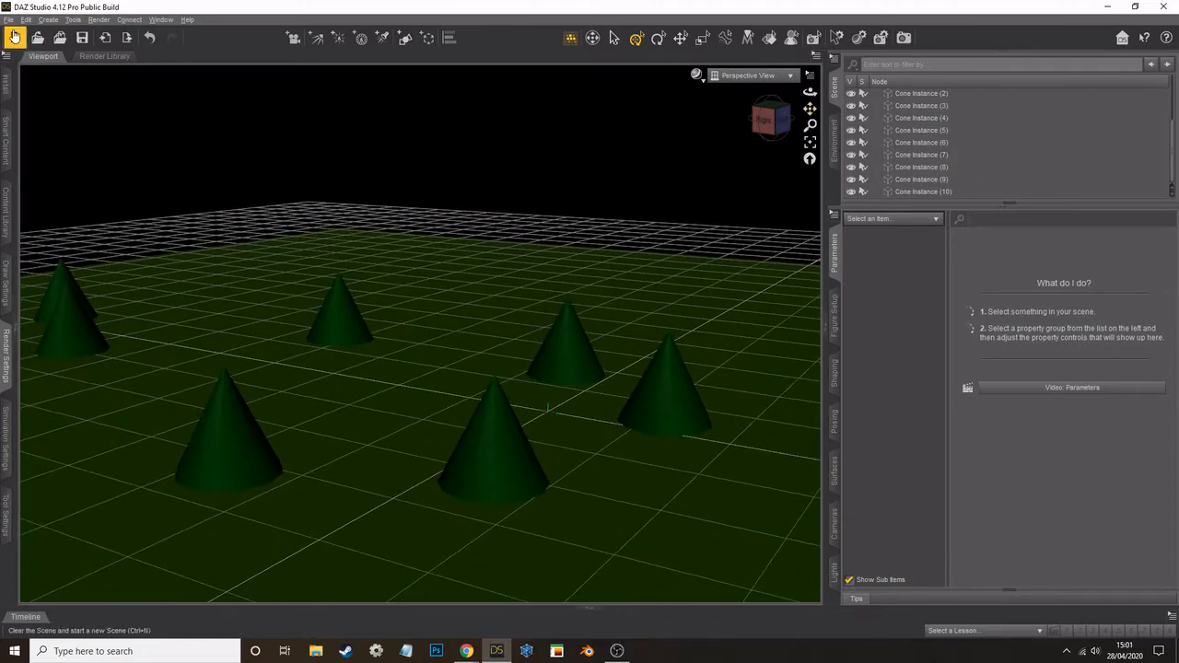
{"action": "left_click", "coordinate": [99, 20]}
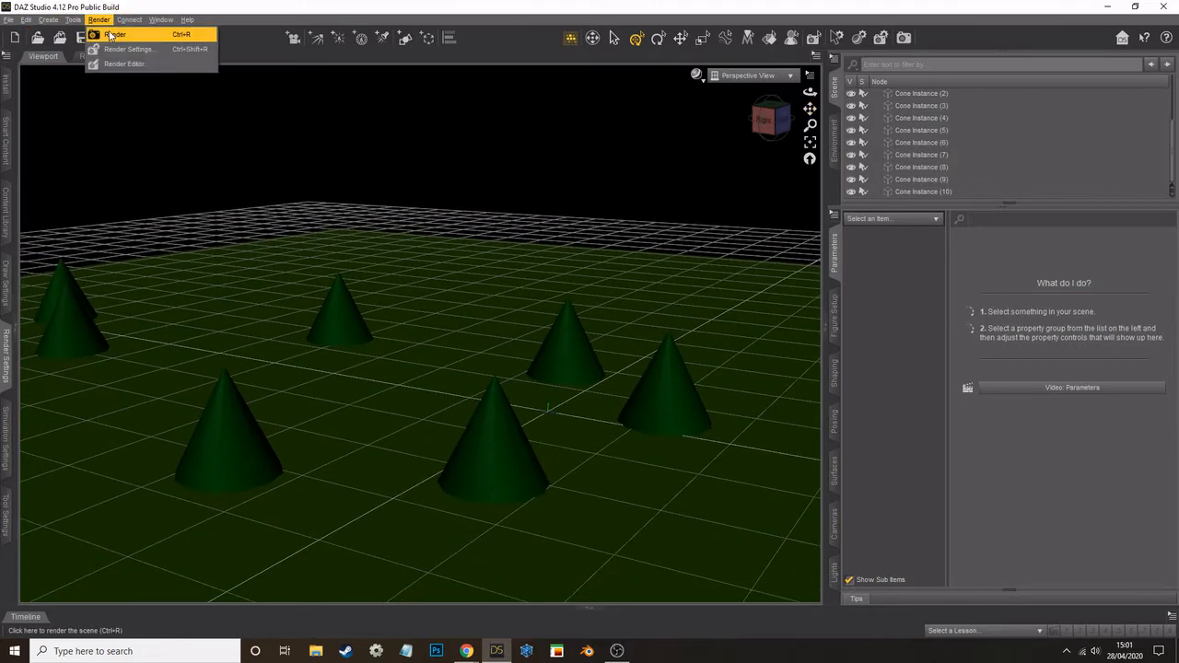
{"action": "left_click", "coordinate": [109, 35]}
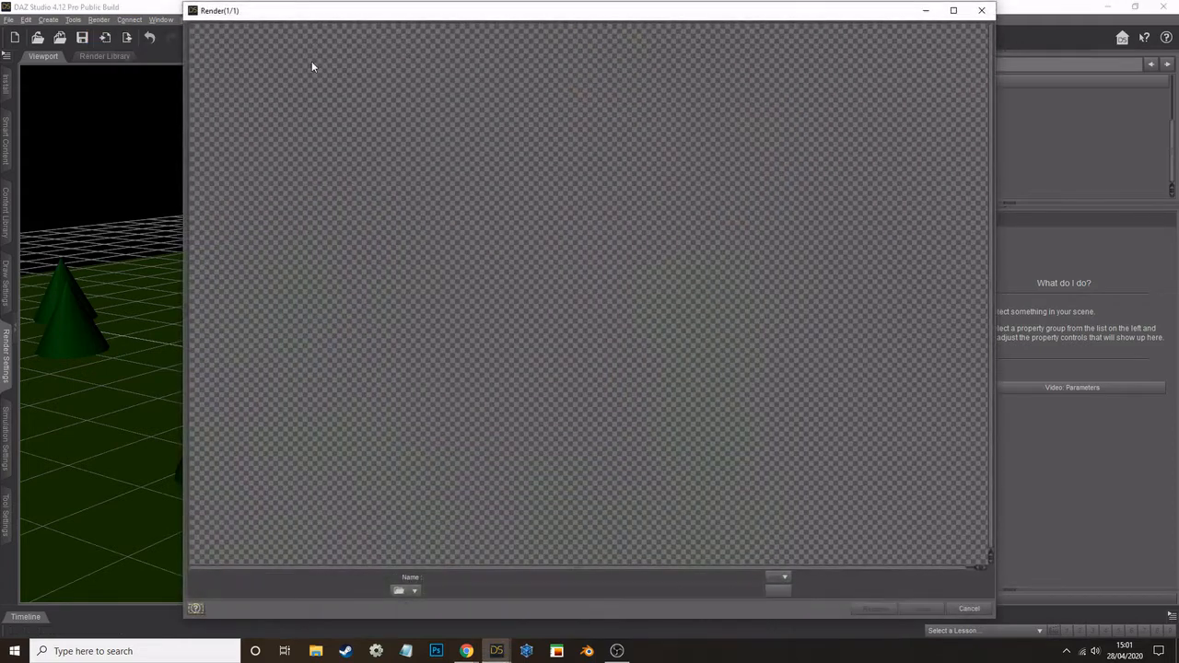
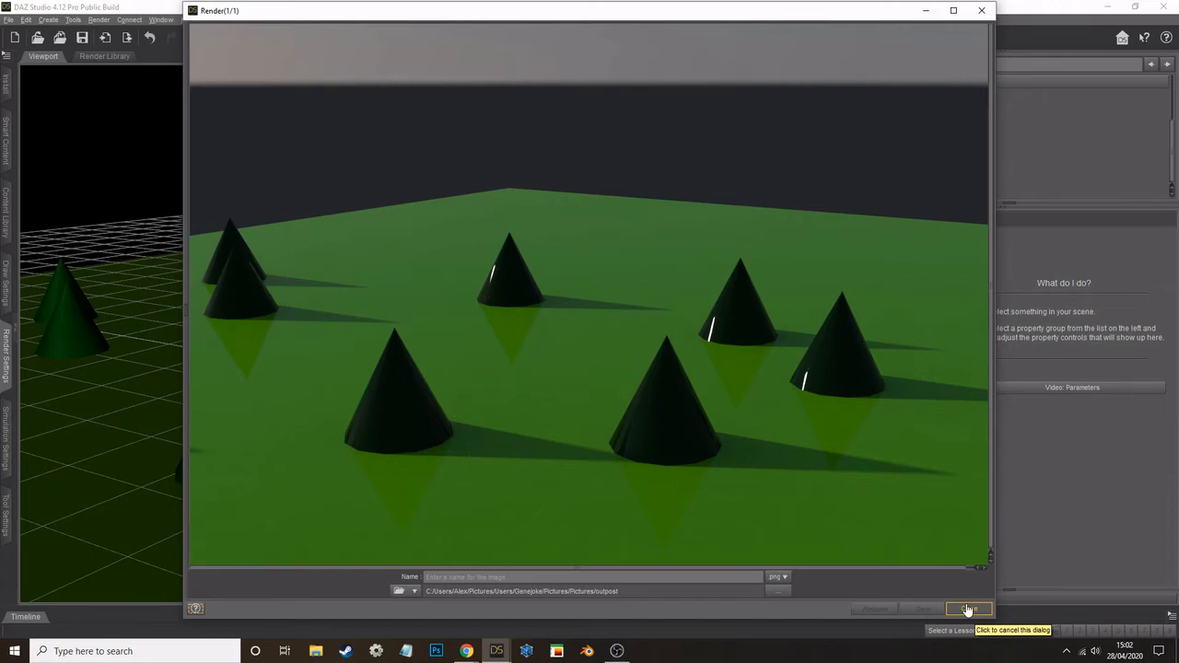
{"action": "left_click", "coordinate": [968, 610]}
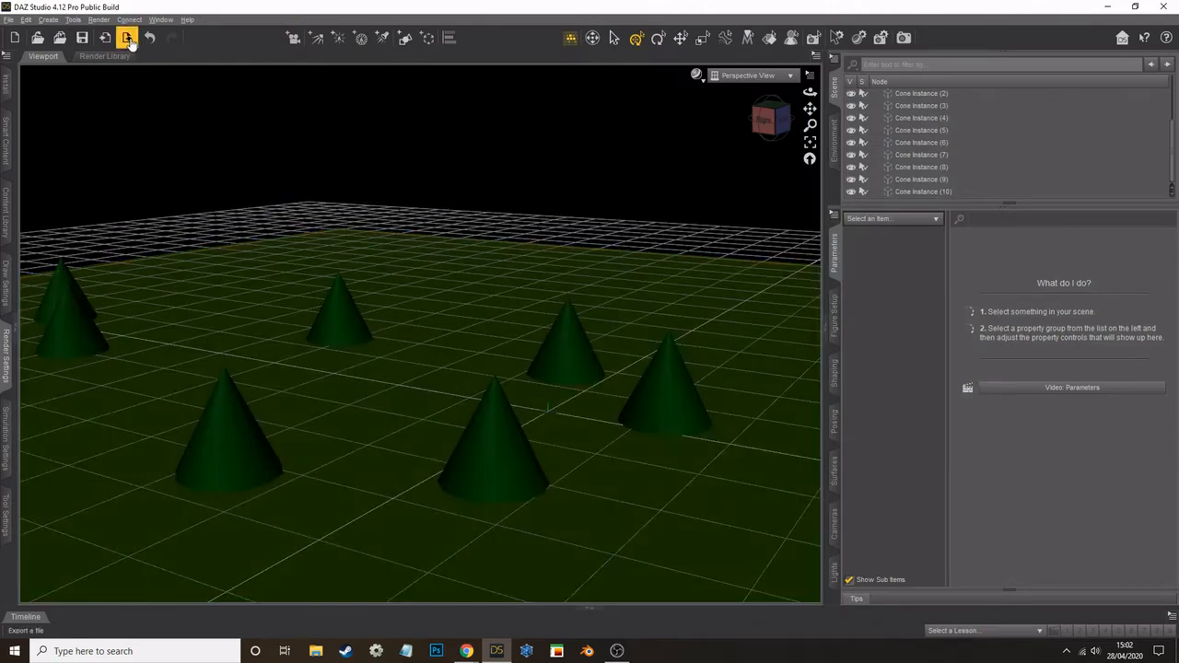
Step: Start a new empty scene, discarding the cone scene
{"action": "left_click", "coordinate": [7, 20]}
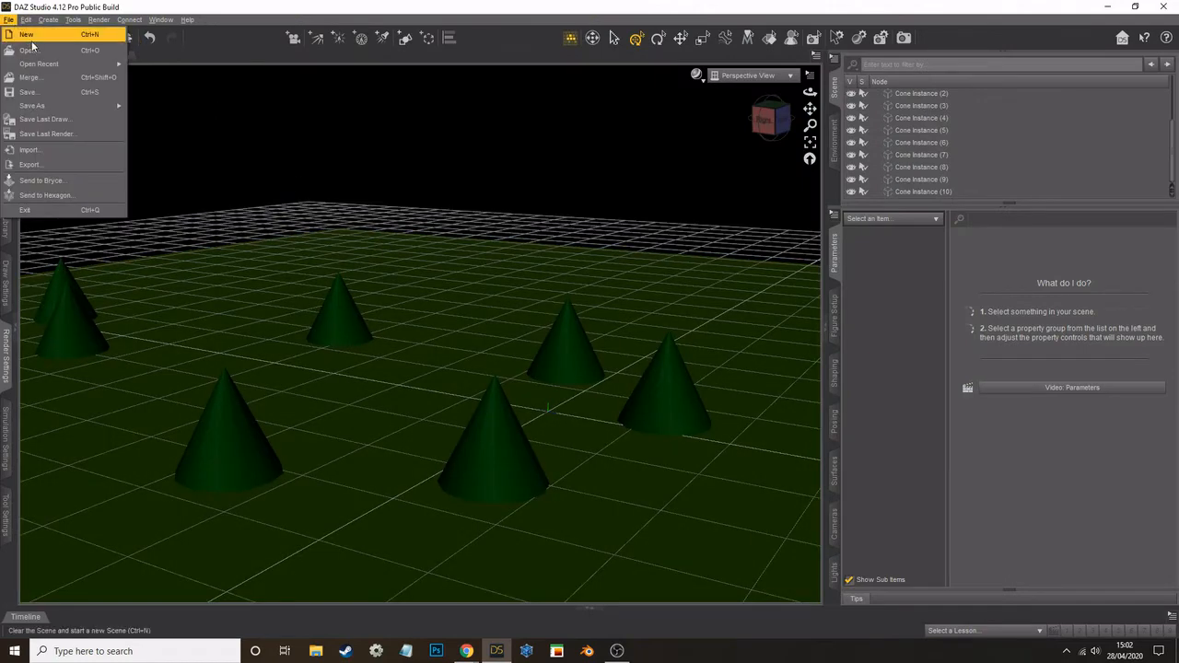
{"action": "left_click", "coordinate": [32, 40]}
{"action": "left_click", "coordinate": [579, 335]}
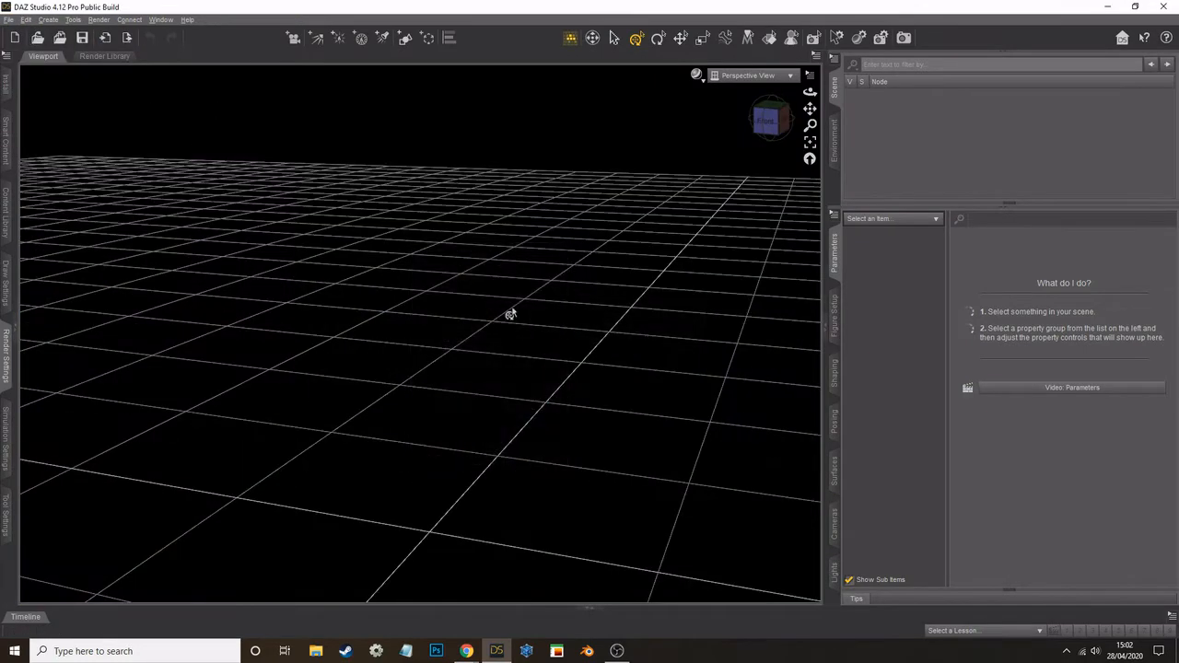
Step: Load the My little Lake Iray prop and apply the My little Lake Environment Iray render preset from the content library
{"action": "left_click", "coordinate": [7, 212]}
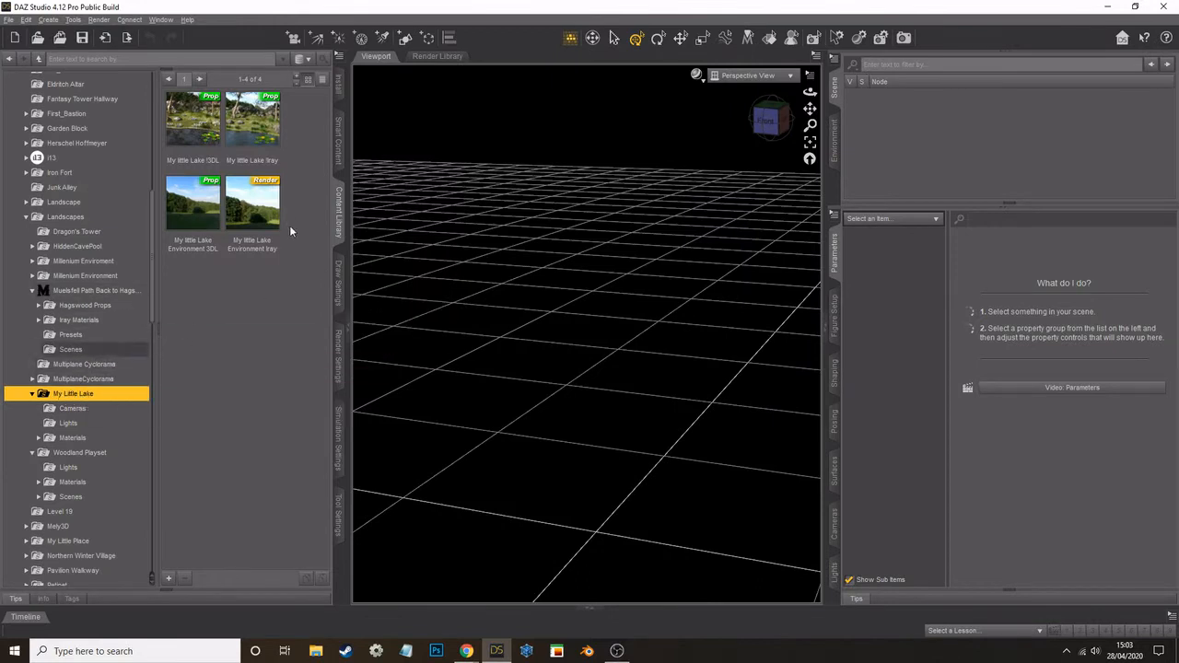
{"action": "double_click", "coordinate": [250, 130]}
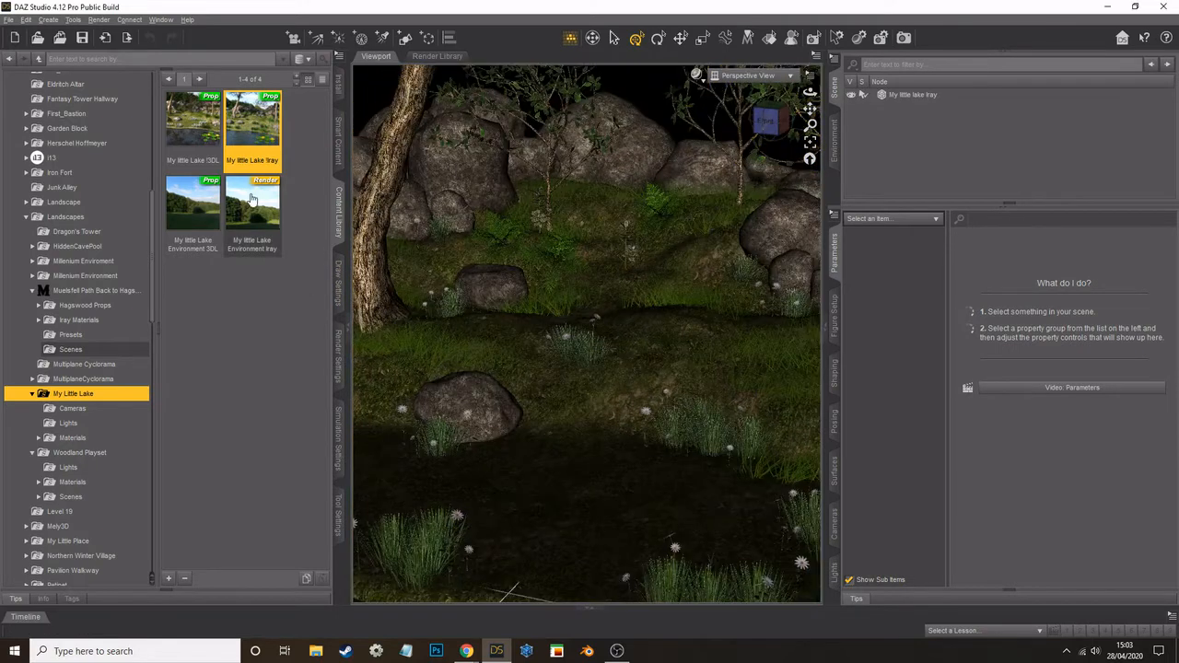
{"action": "double_click", "coordinate": [250, 199]}
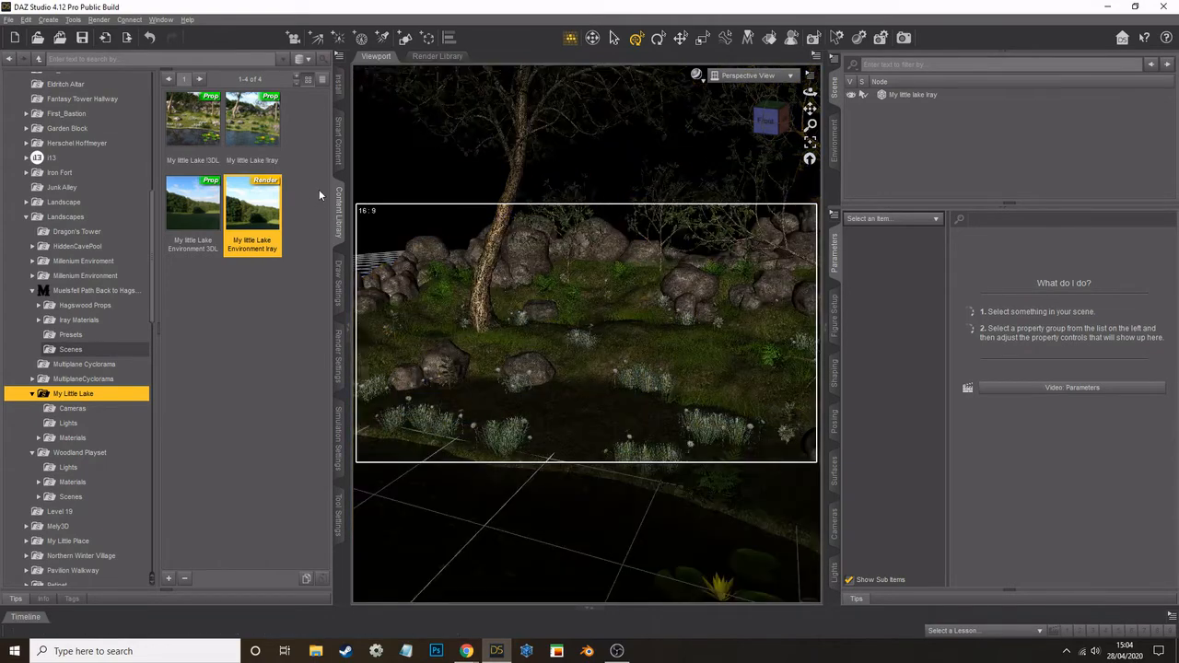
Step: Examine the general Iray render settings applied to the lake scene
{"action": "left_click", "coordinate": [339, 334]}
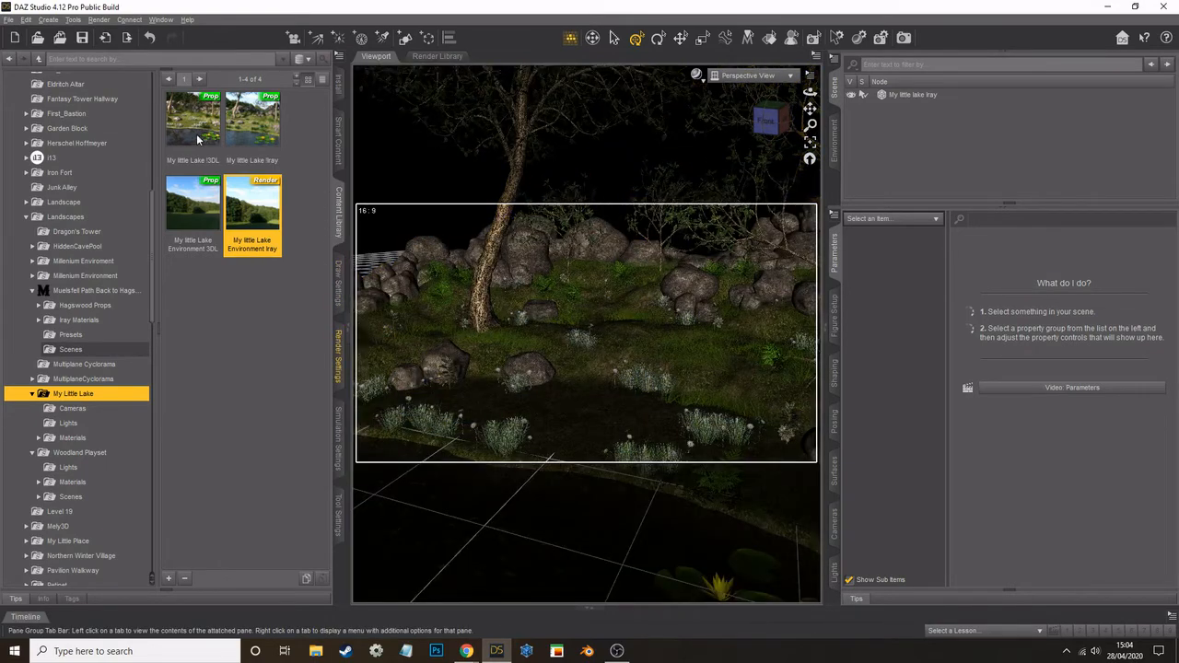
{"action": "left_click", "coordinate": [44, 123]}
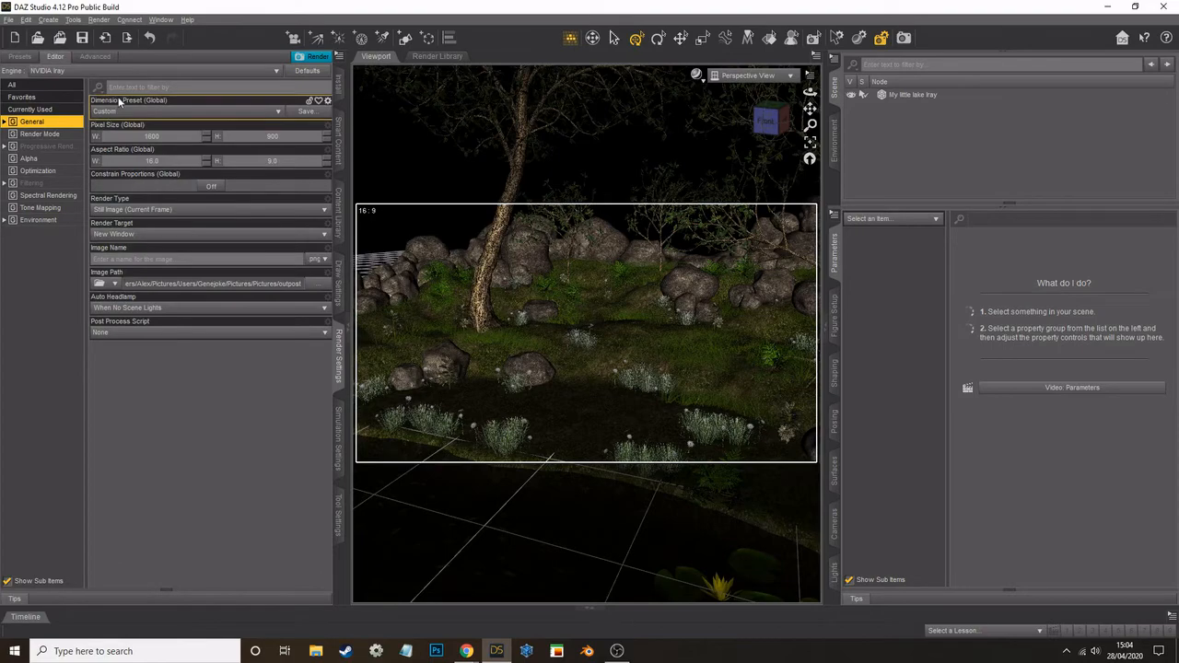
{"action": "left_click", "coordinate": [343, 331]}
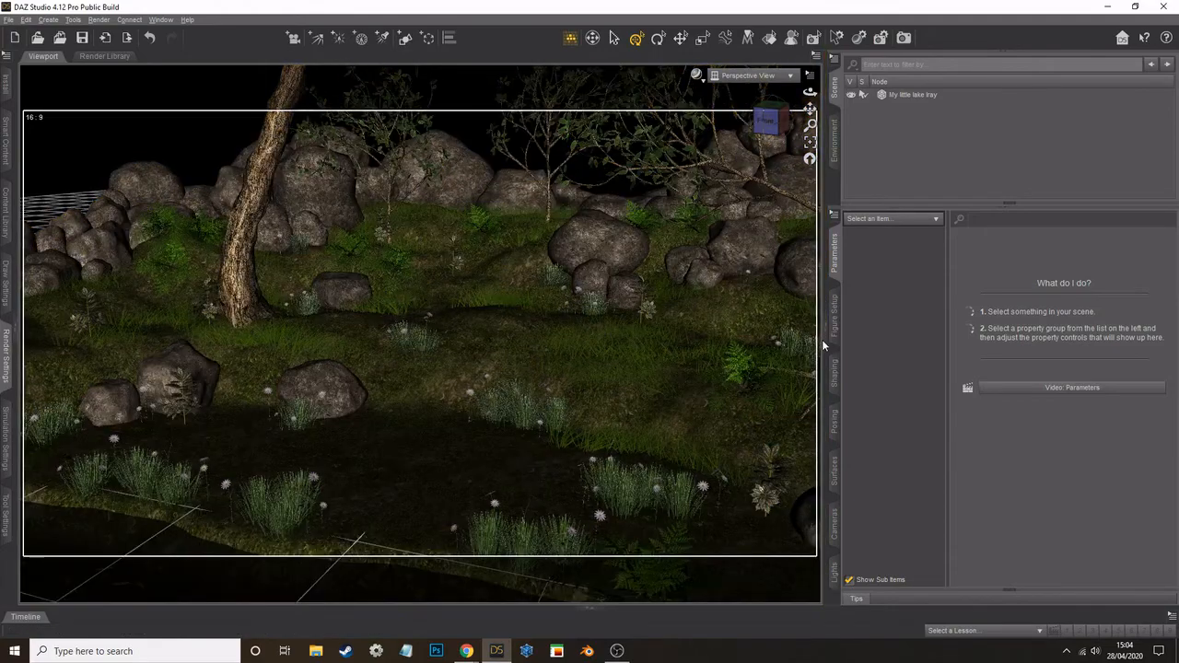
Step: Frame the lake scene's trees and rocks in an enlarged viewport and render the view
{"action": "left_click", "coordinate": [822, 339]}
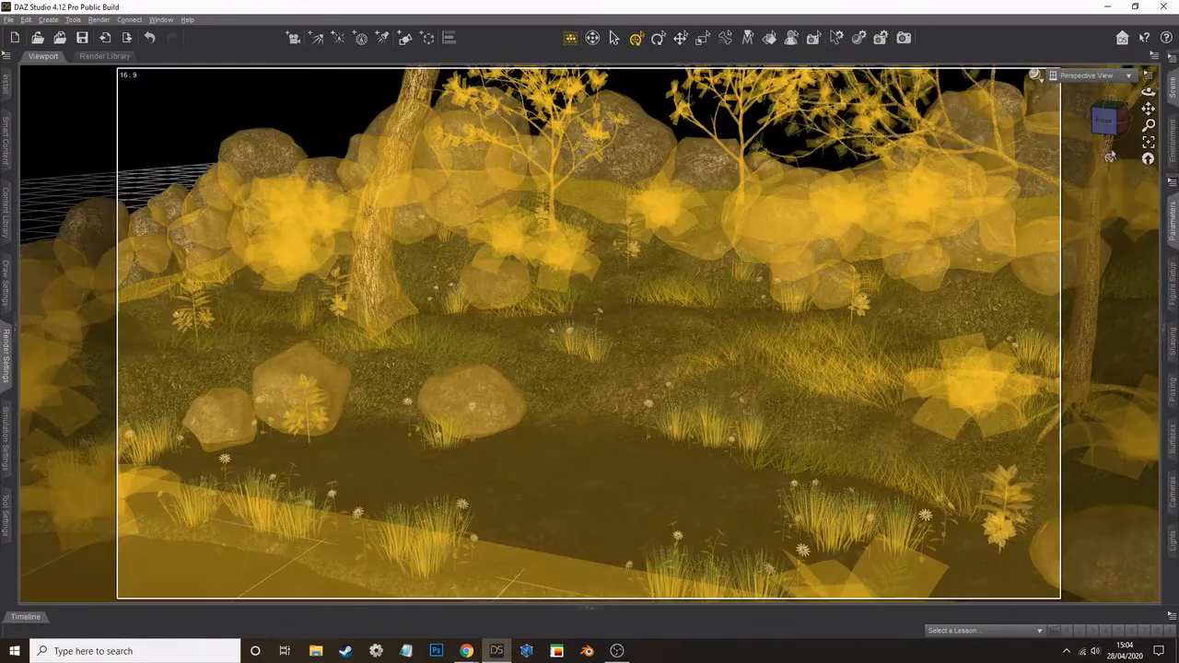
{"action": "left_click_drag", "start_coordinate": [1148, 93], "coordinate": [1017, 92]}
{"action": "left_click_drag", "start_coordinate": [656, 259], "coordinate": [615, 245]}
{"action": "left_click_drag", "start_coordinate": [1147, 109], "coordinate": [1087, 200]}
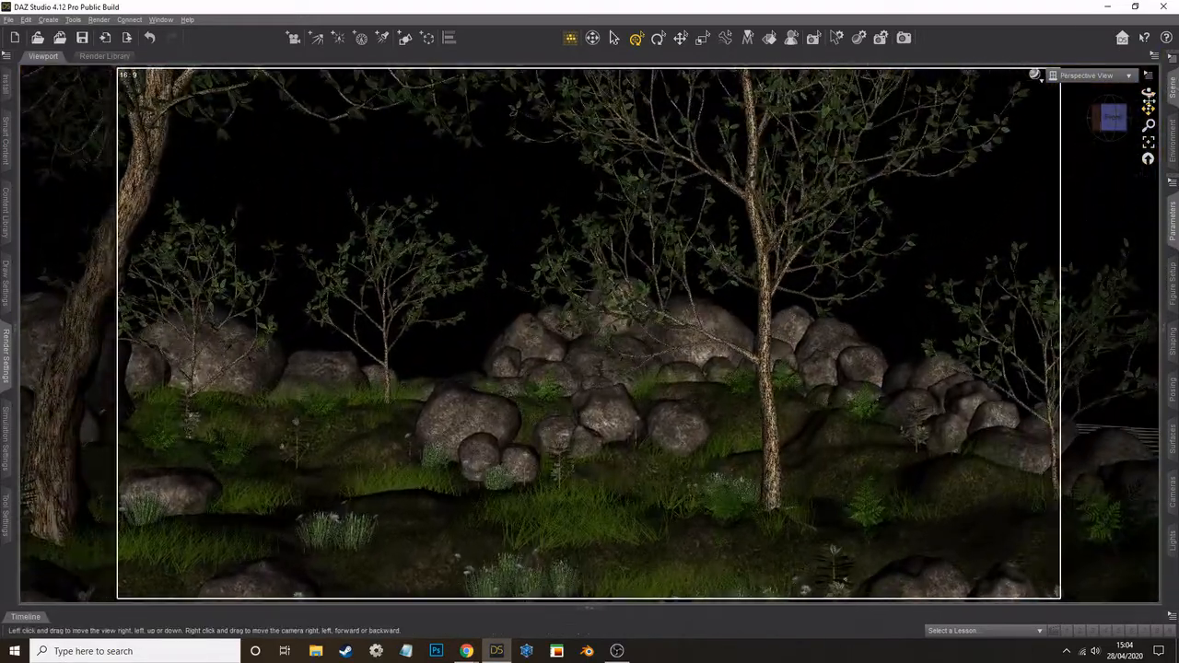
{"action": "scroll", "coordinate": [632, 147], "scroll_direction": "down", "scroll_amount": 3}
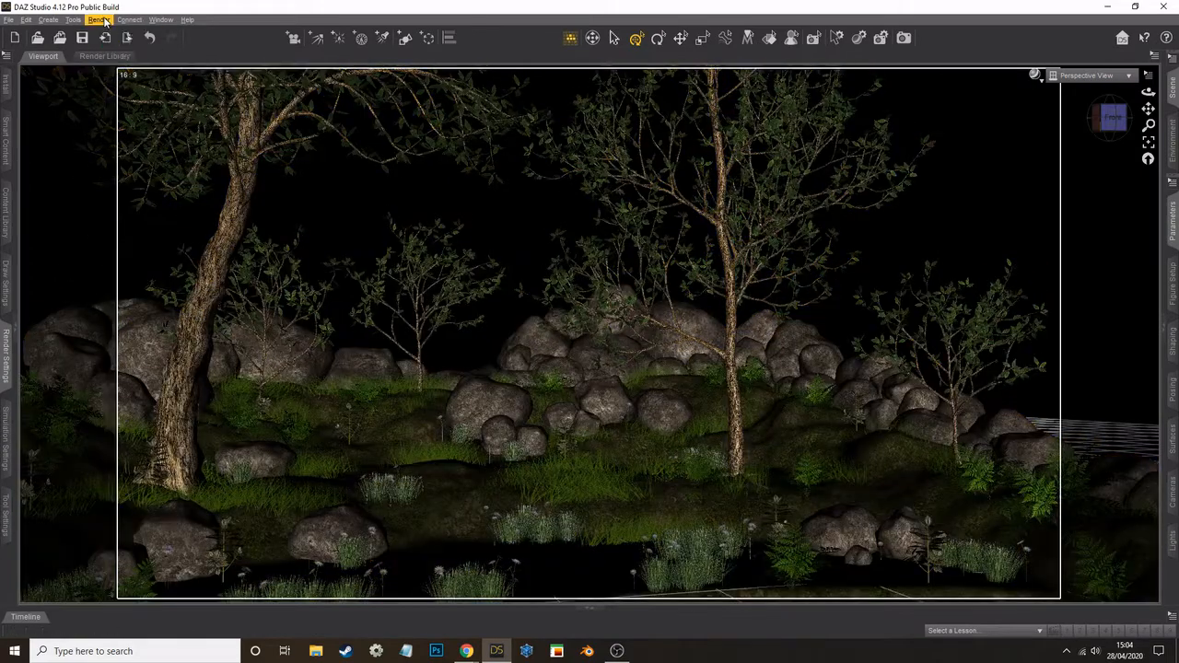
{"action": "left_click", "coordinate": [99, 19]}
{"action": "left_click", "coordinate": [115, 34]}
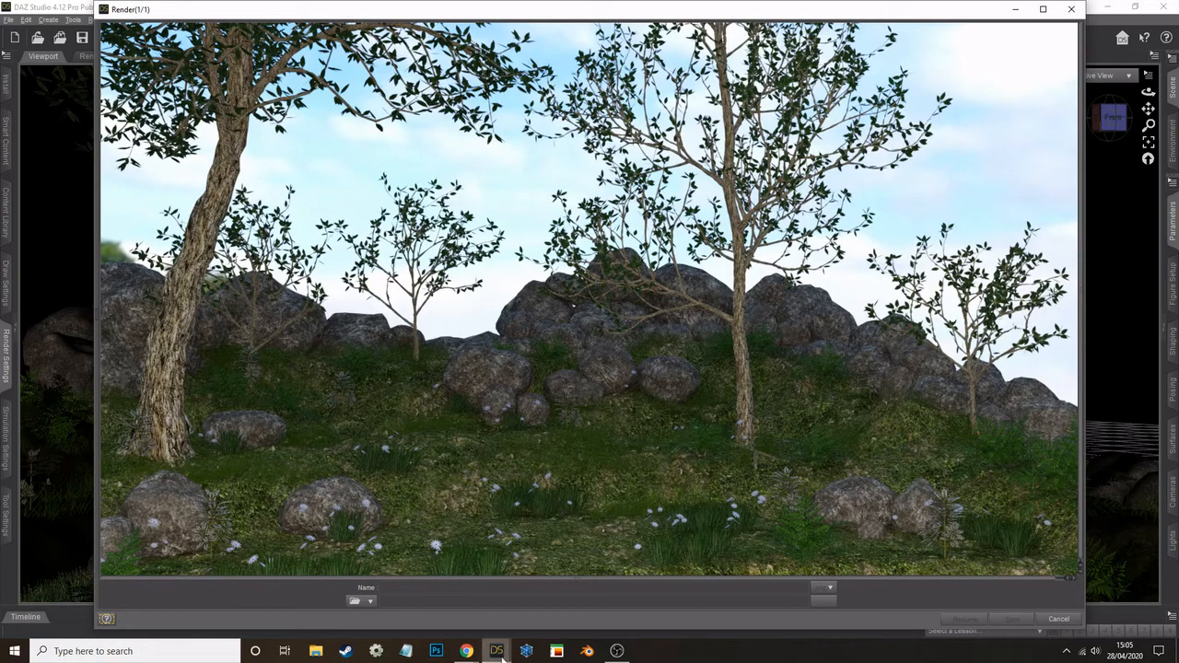
Step: Check the Iray render's progress log against the lake image in the render window, and view the finished render
{"action": "mouse_move", "coordinate": [502, 656]}
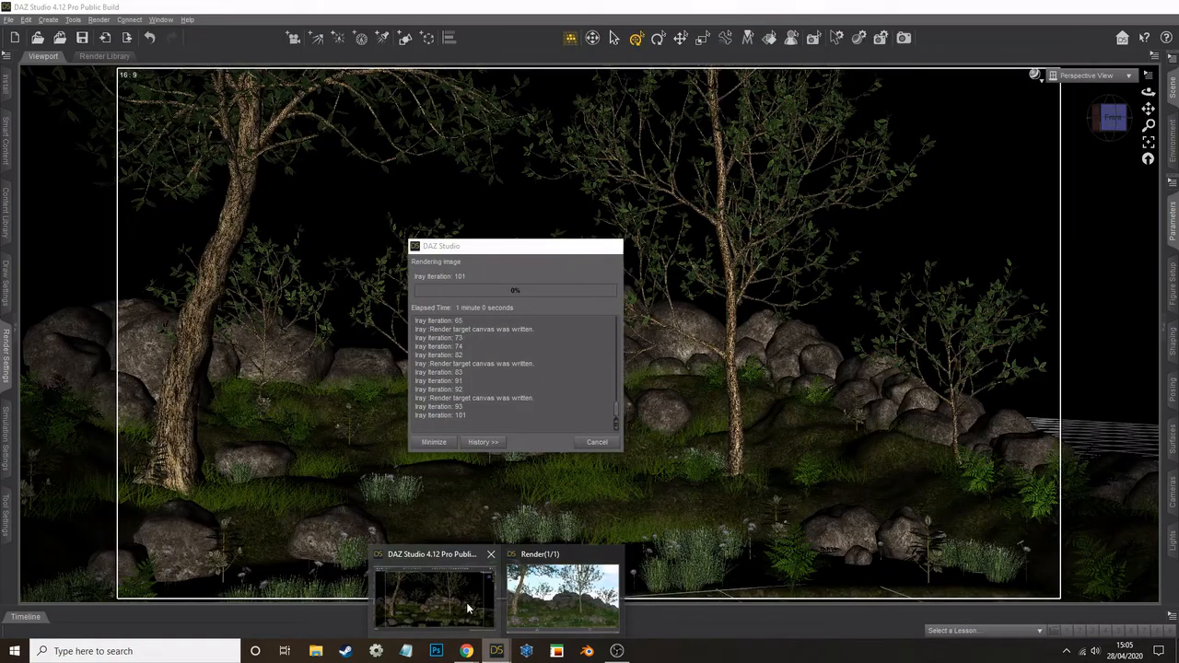
{"action": "left_click", "coordinate": [466, 602]}
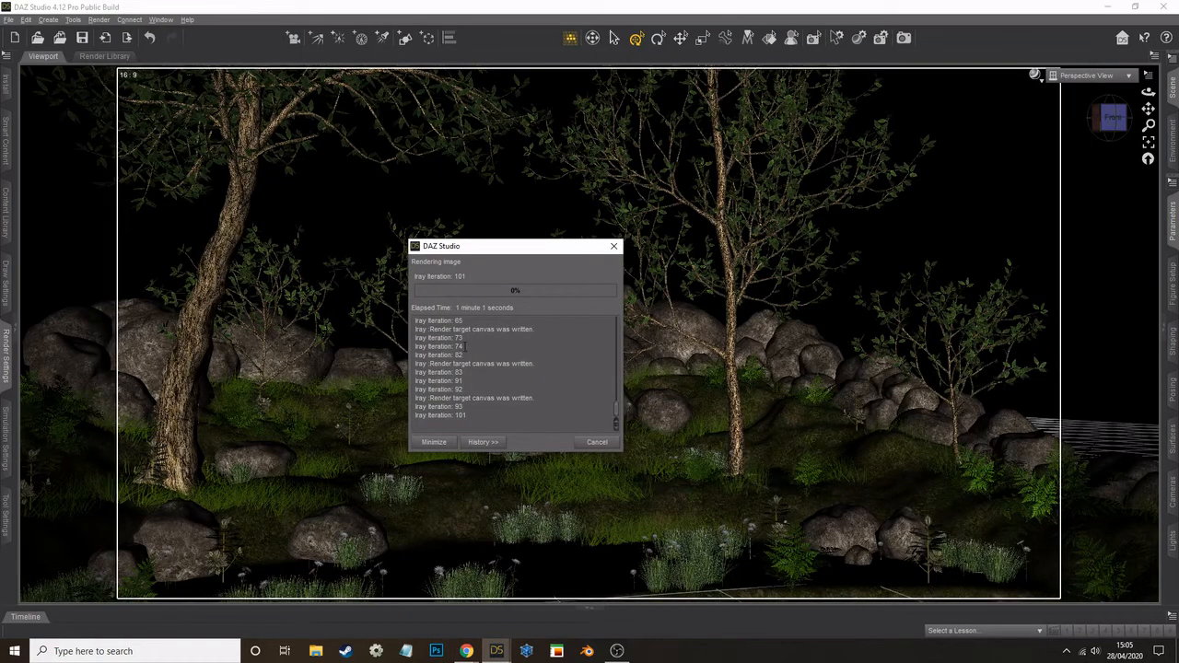
{"action": "mouse_move", "coordinate": [497, 650]}
{"action": "left_click", "coordinate": [549, 594]}
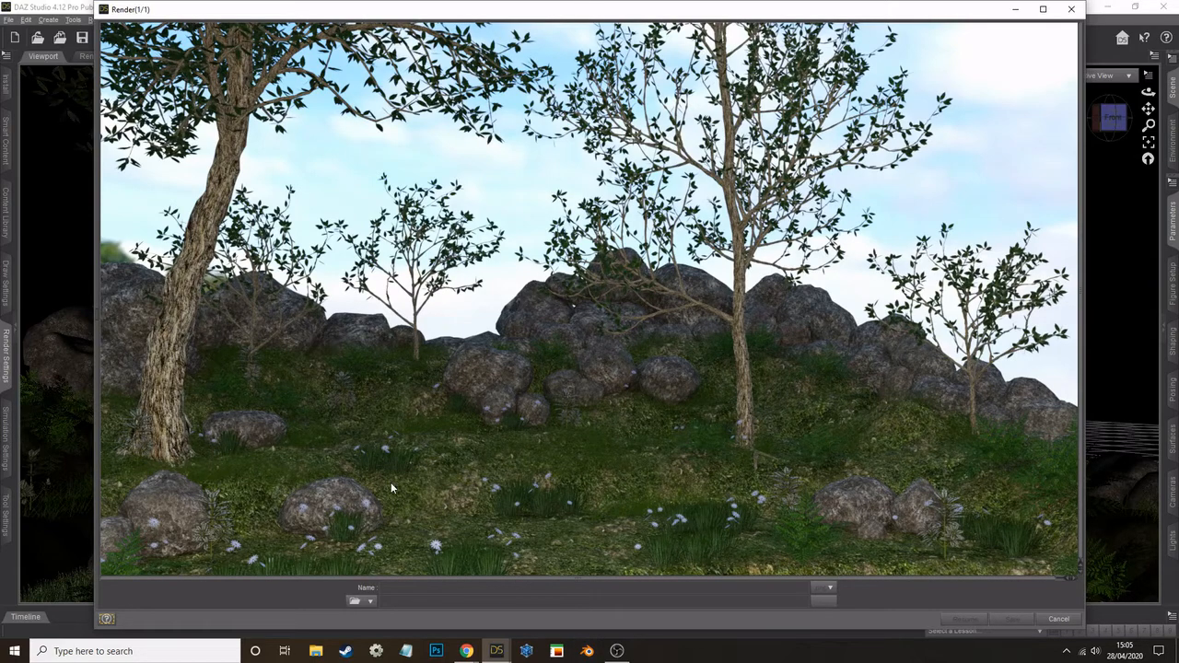
{"action": "left_click", "coordinate": [496, 651]}
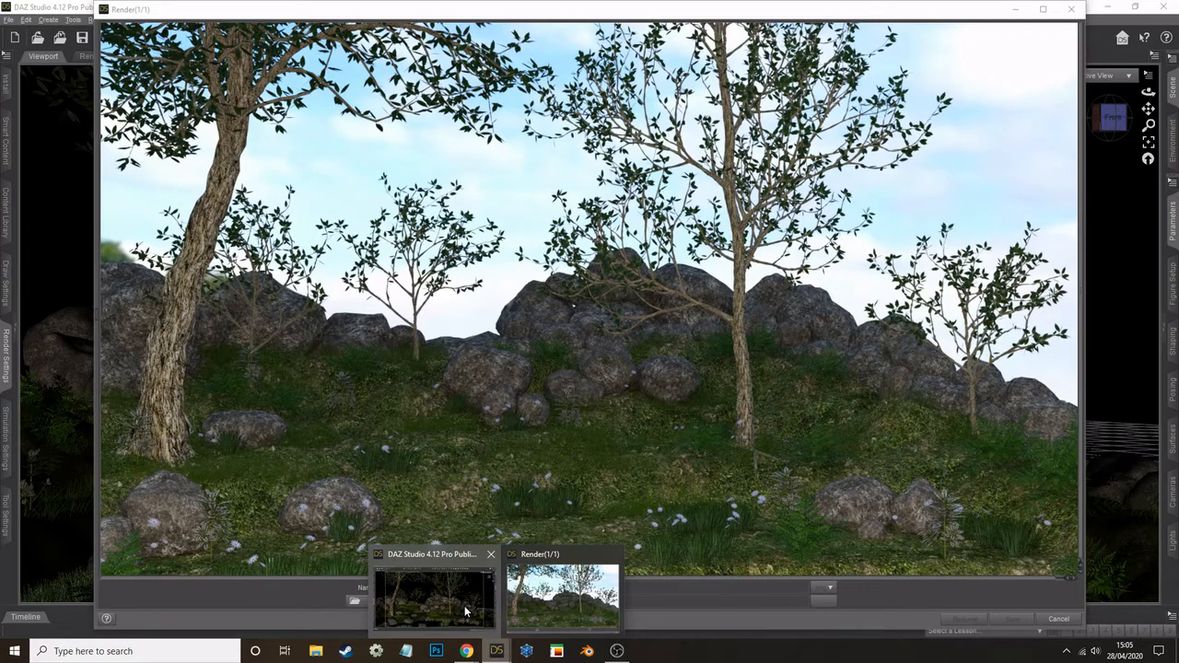
{"action": "left_click", "coordinate": [464, 605]}
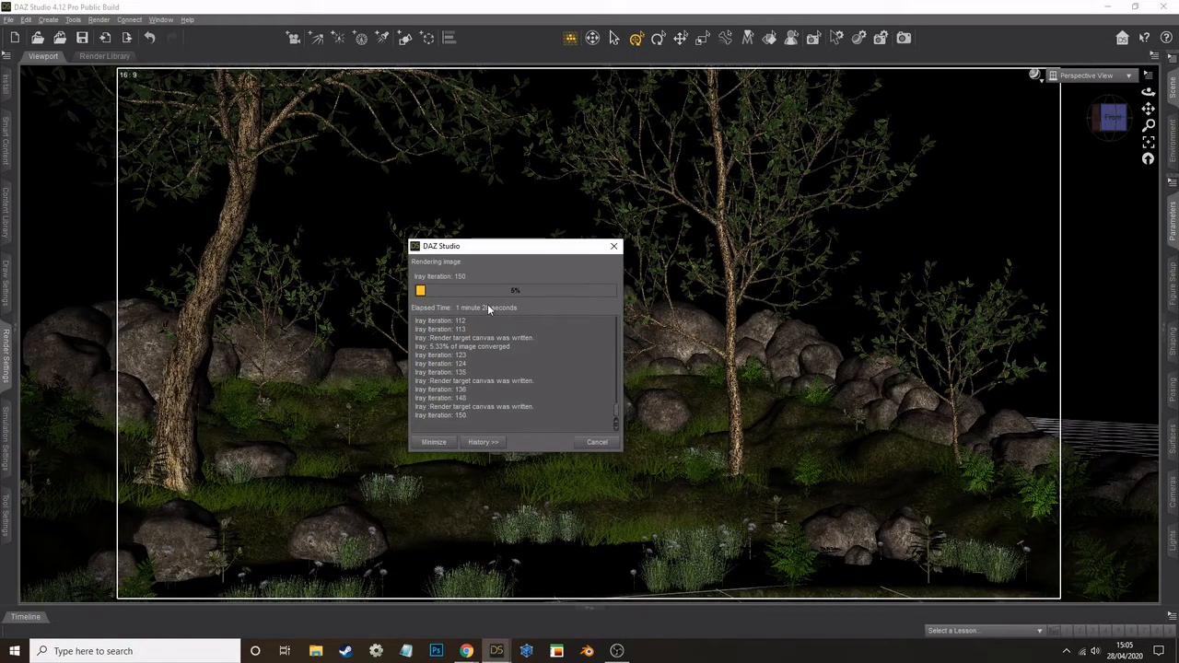
{"action": "left_click", "coordinate": [497, 650]}
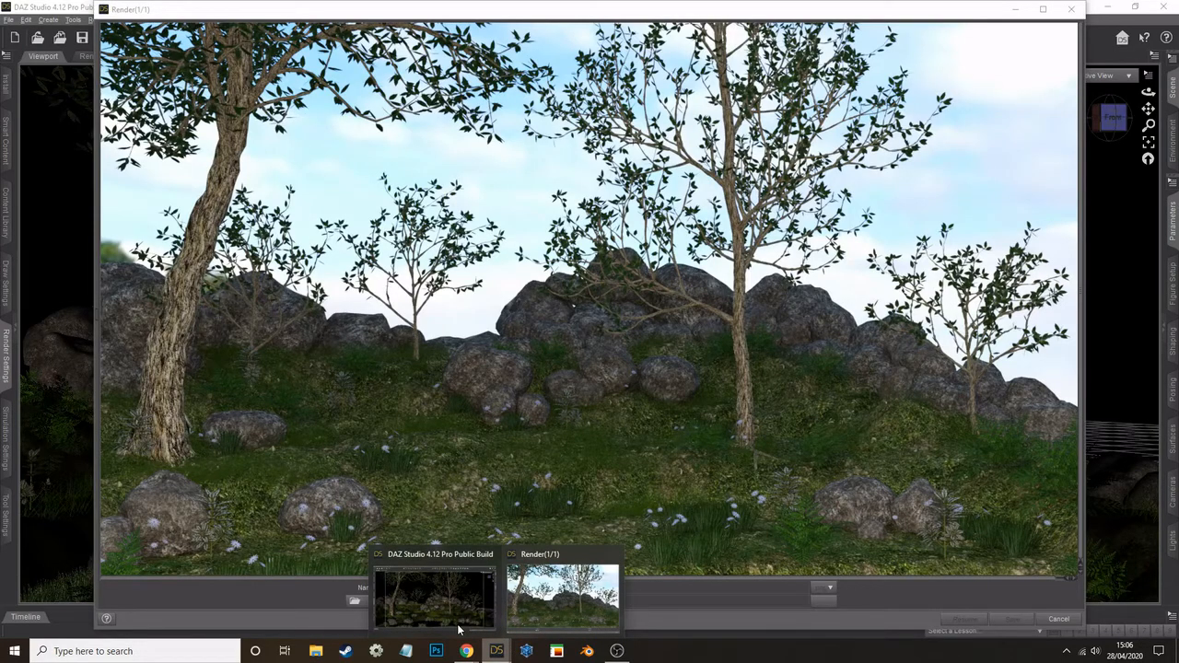
{"action": "mouse_move", "coordinate": [434, 615]}
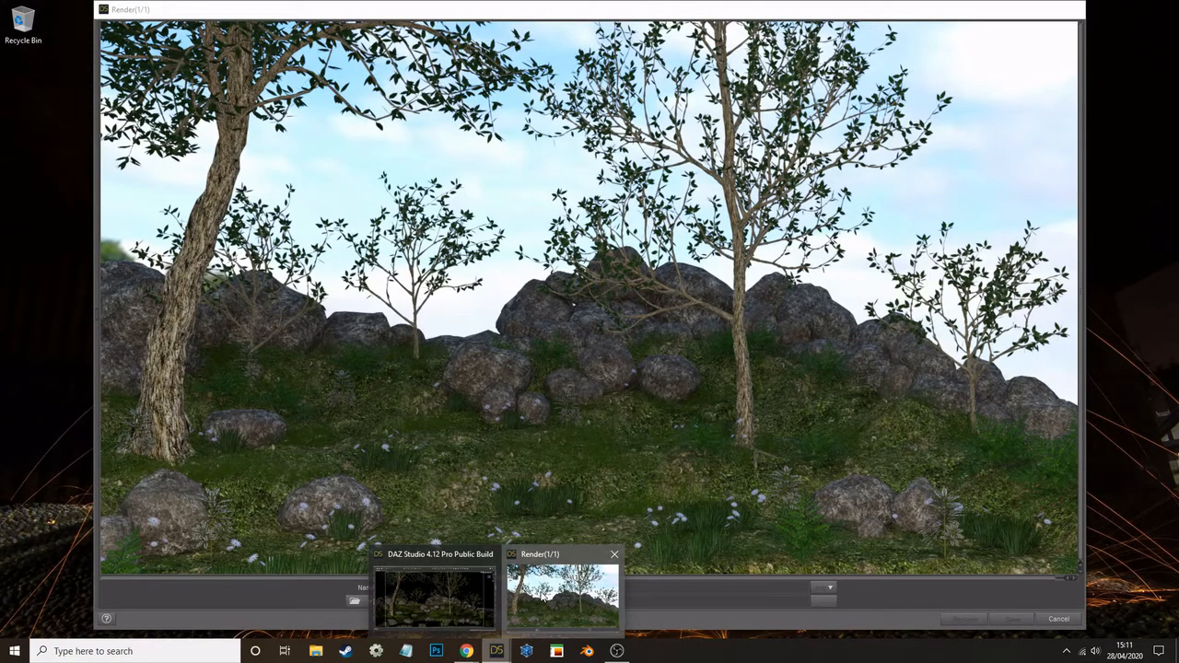
{"action": "left_click", "coordinate": [562, 594]}
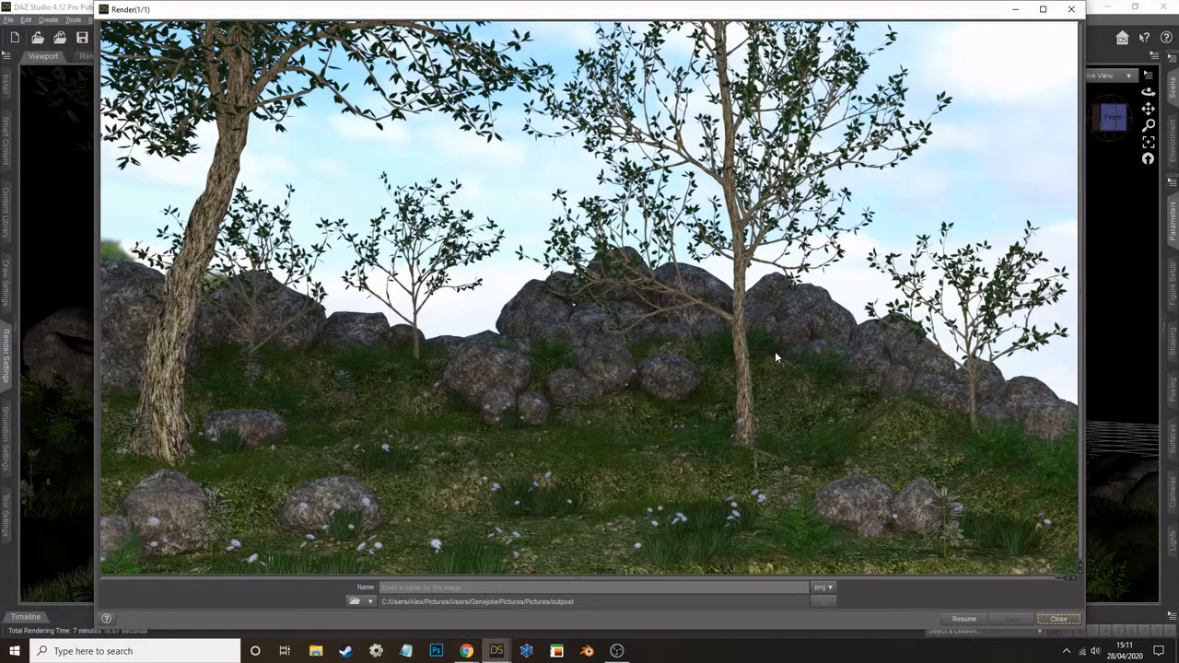
Step: Minimize the finished Iray render and start a new empty scene without saving the lake scene
{"action": "left_click", "coordinate": [1017, 11]}
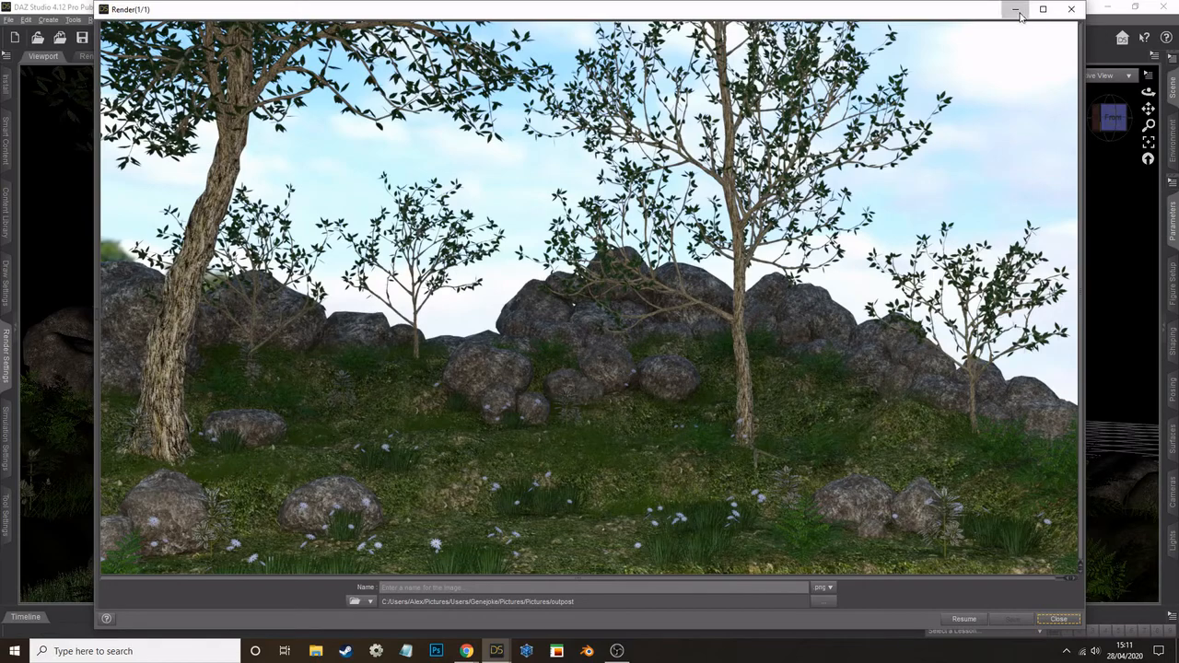
{"action": "left_click", "coordinate": [9, 20]}
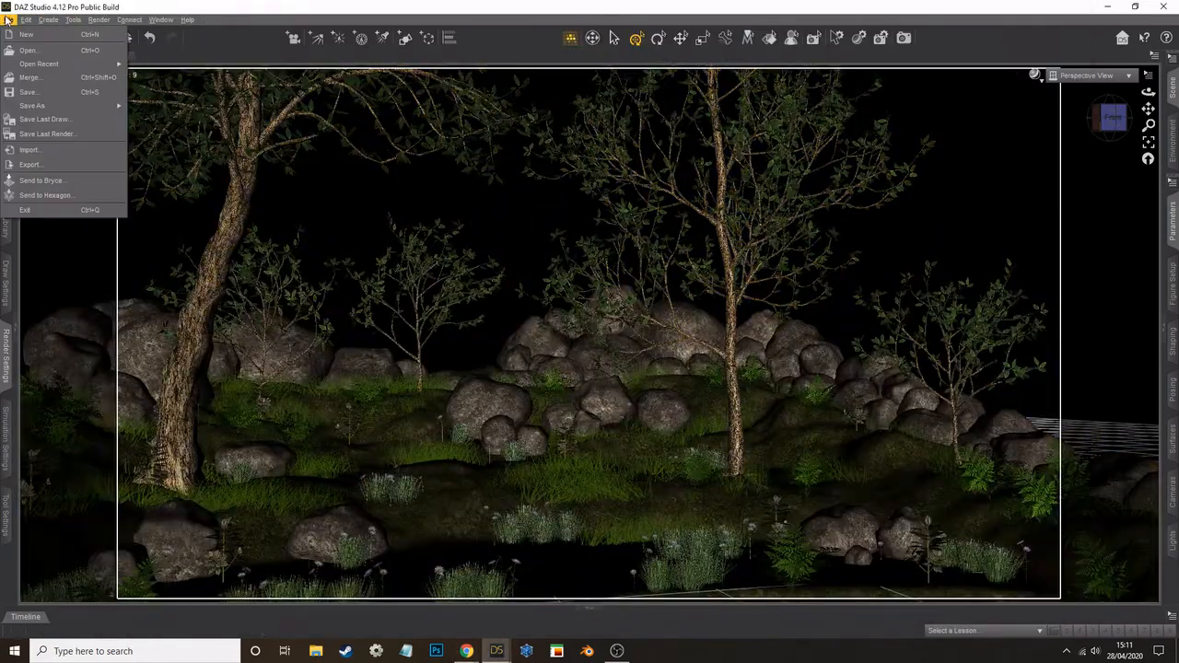
{"action": "left_click", "coordinate": [26, 34]}
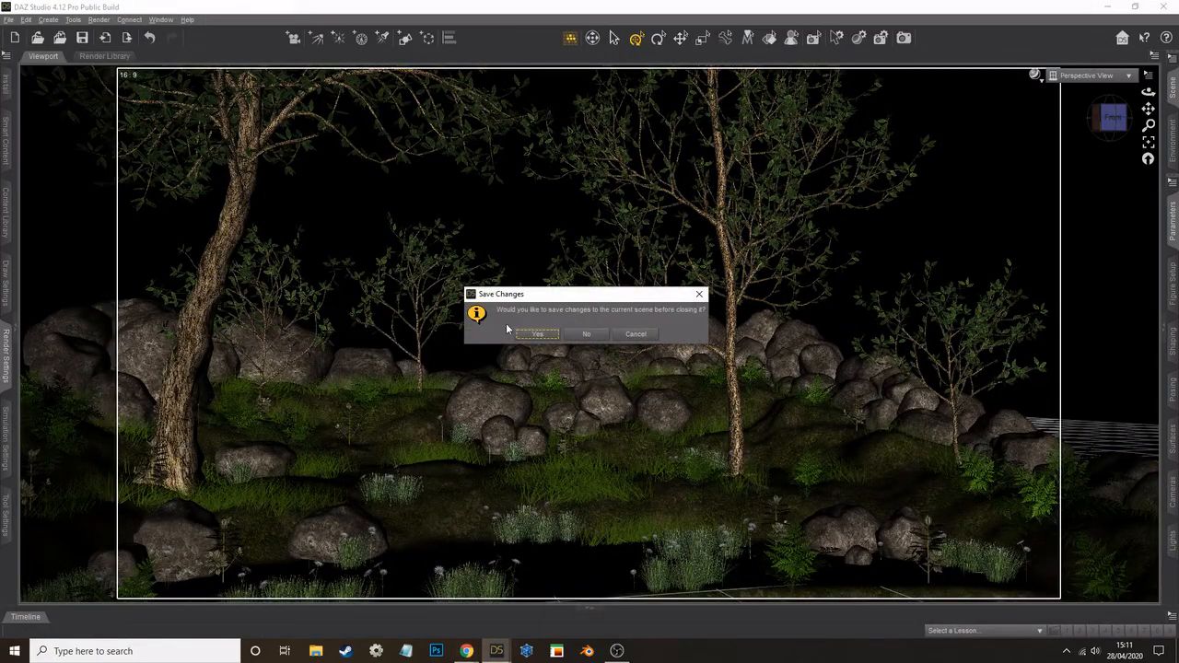
{"action": "left_click", "coordinate": [587, 334]}
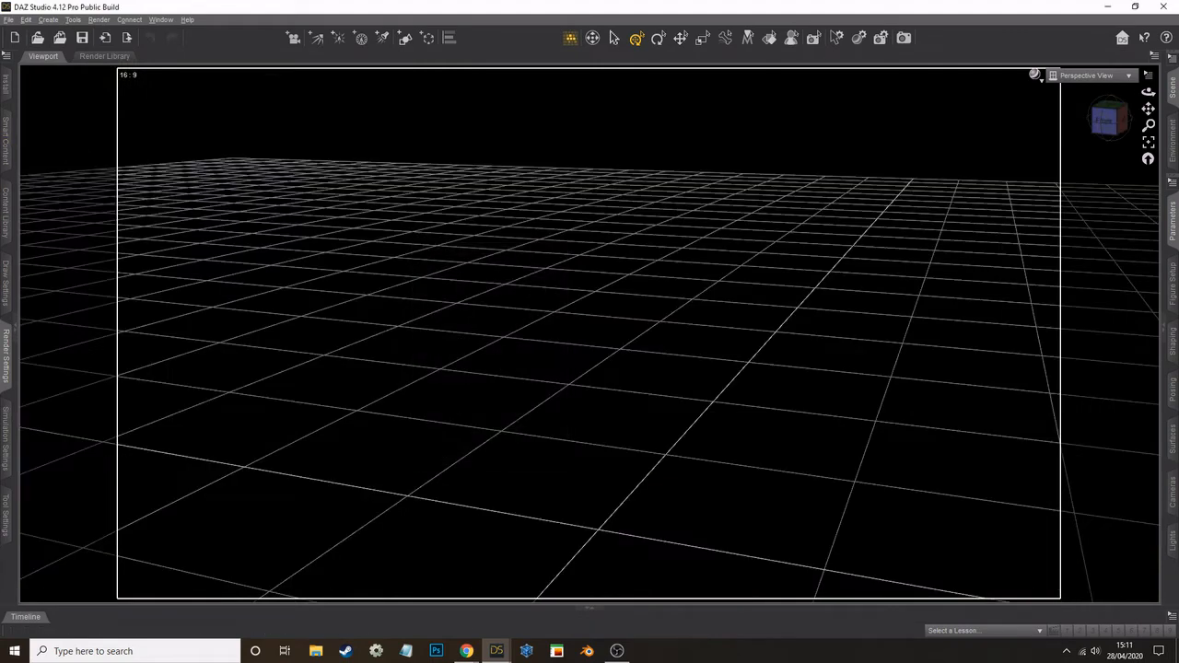
Step: Switch the render engine from NVIDIA Iray to 3Delight in the render settings
{"action": "left_click", "coordinate": [8, 204]}
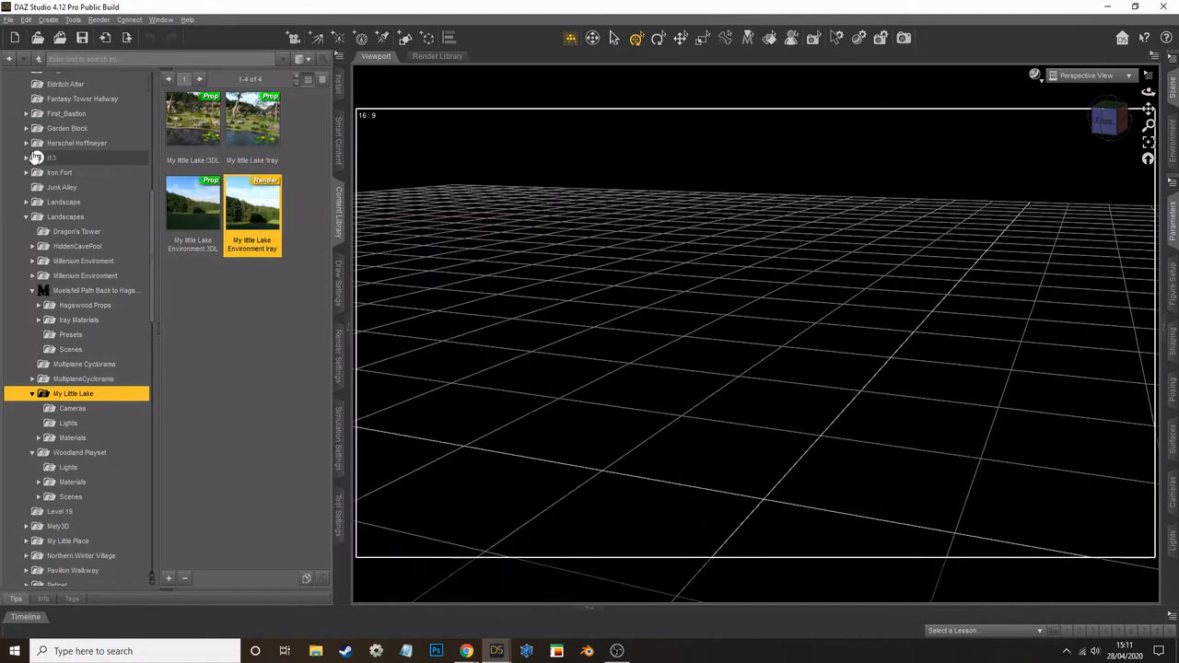
{"action": "left_click", "coordinate": [338, 354]}
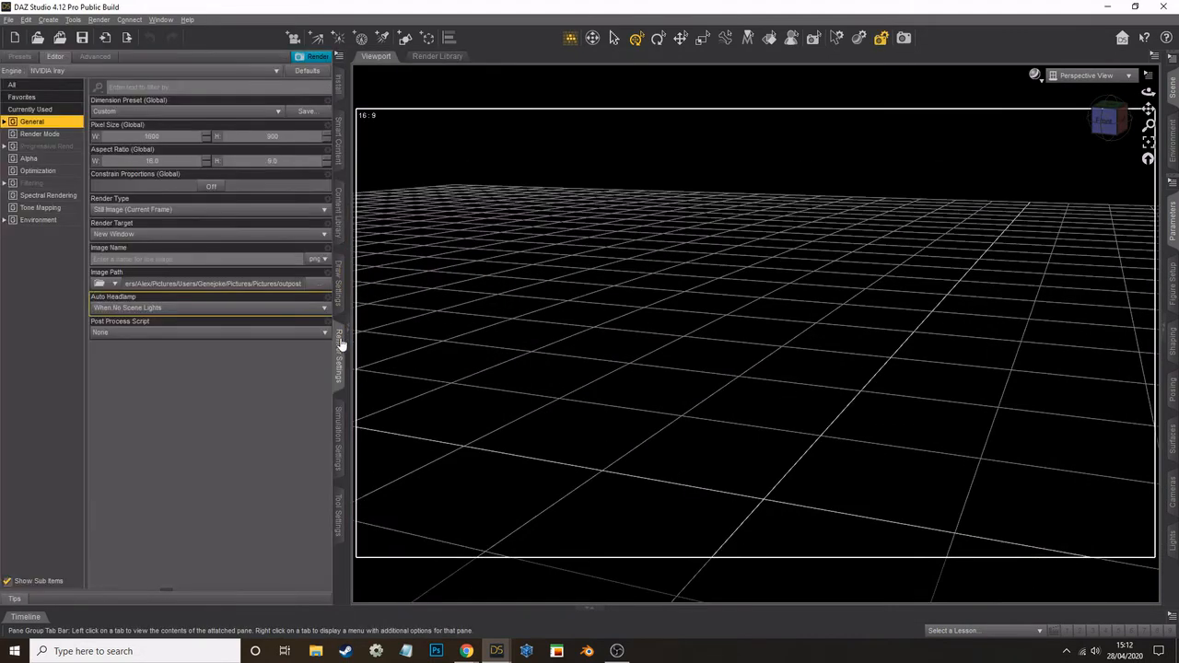
{"action": "left_click", "coordinate": [87, 74]}
{"action": "left_click", "coordinate": [63, 84]}
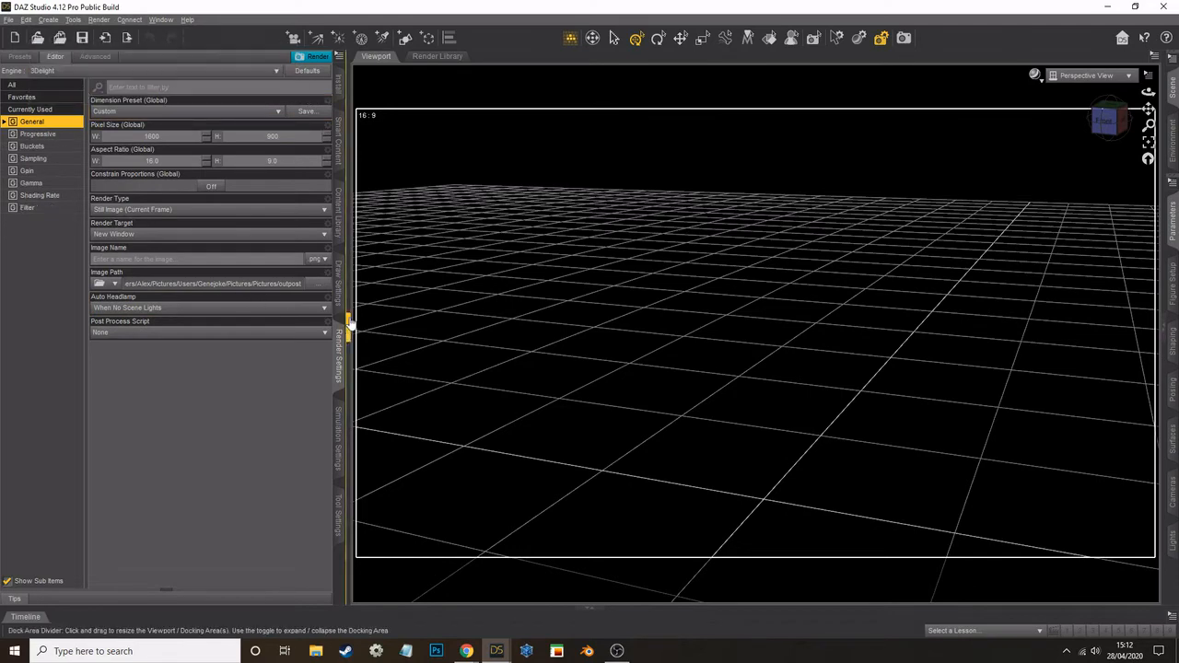
Step: Load the My little Lake !3DL prop and the My little Lake Environment 3DL prop from the content library
{"action": "left_click", "coordinate": [339, 210]}
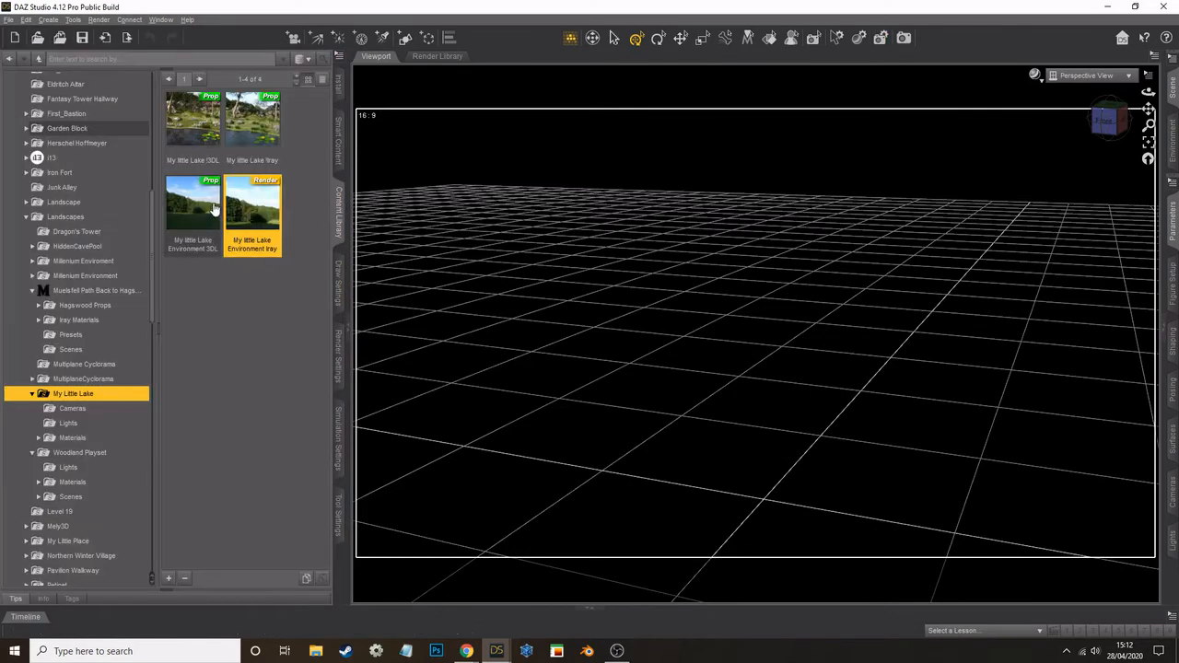
{"action": "double_click", "coordinate": [197, 124]}
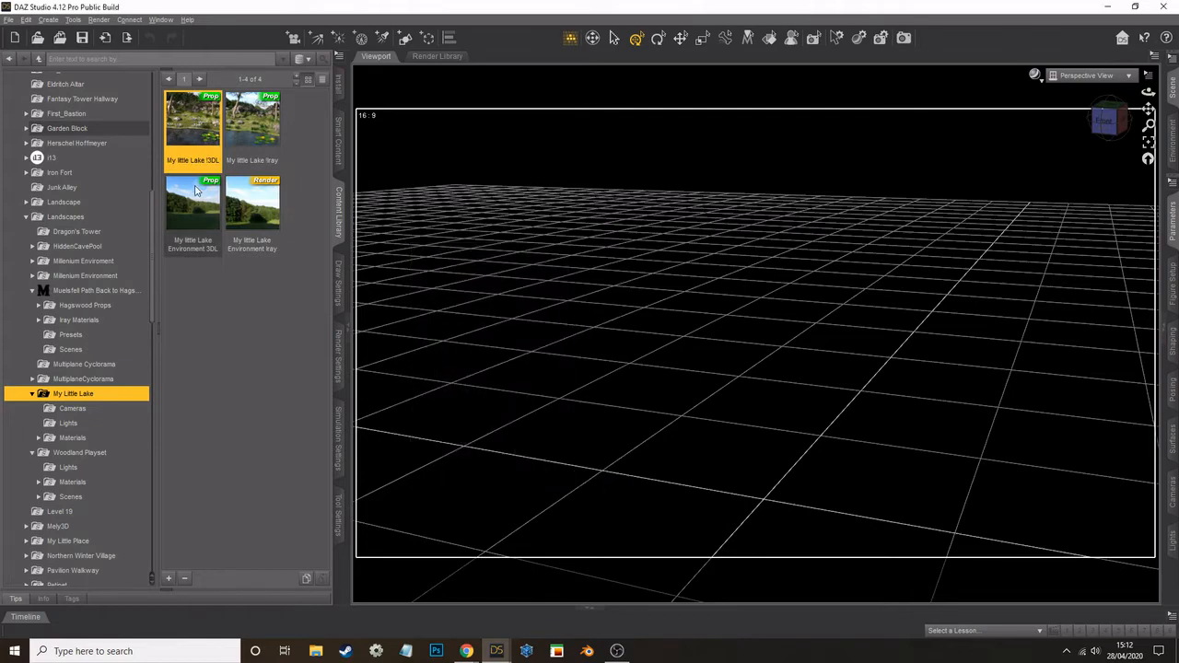
{"action": "double_click", "coordinate": [195, 190]}
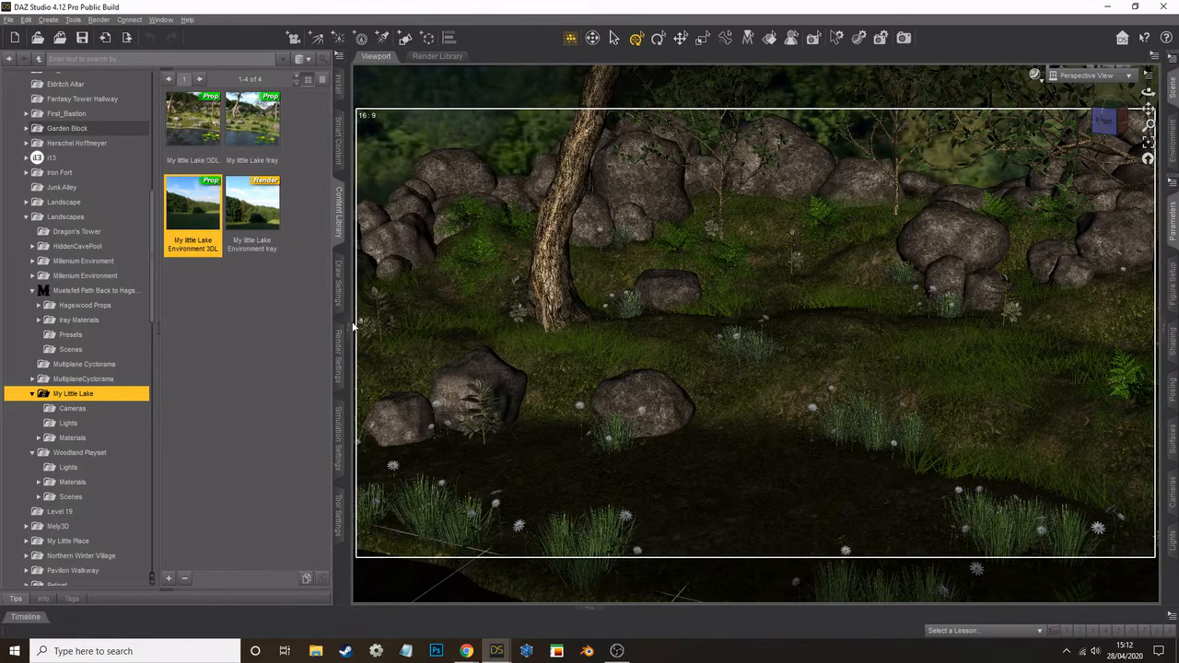
Step: Frame the lake's trees, rocks and shoreline in an enlarged viewport and render the view with 3Delight
{"action": "left_click", "coordinate": [353, 327]}
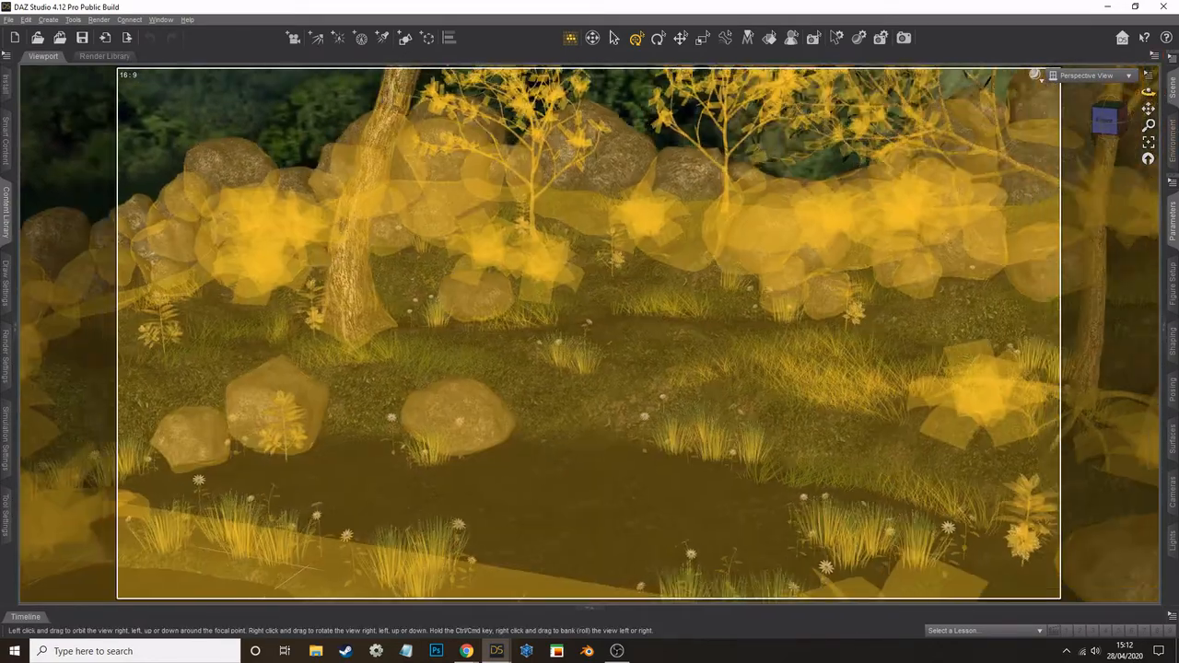
{"action": "left_click_drag", "start_coordinate": [1148, 92], "coordinate": [1174, 208]}
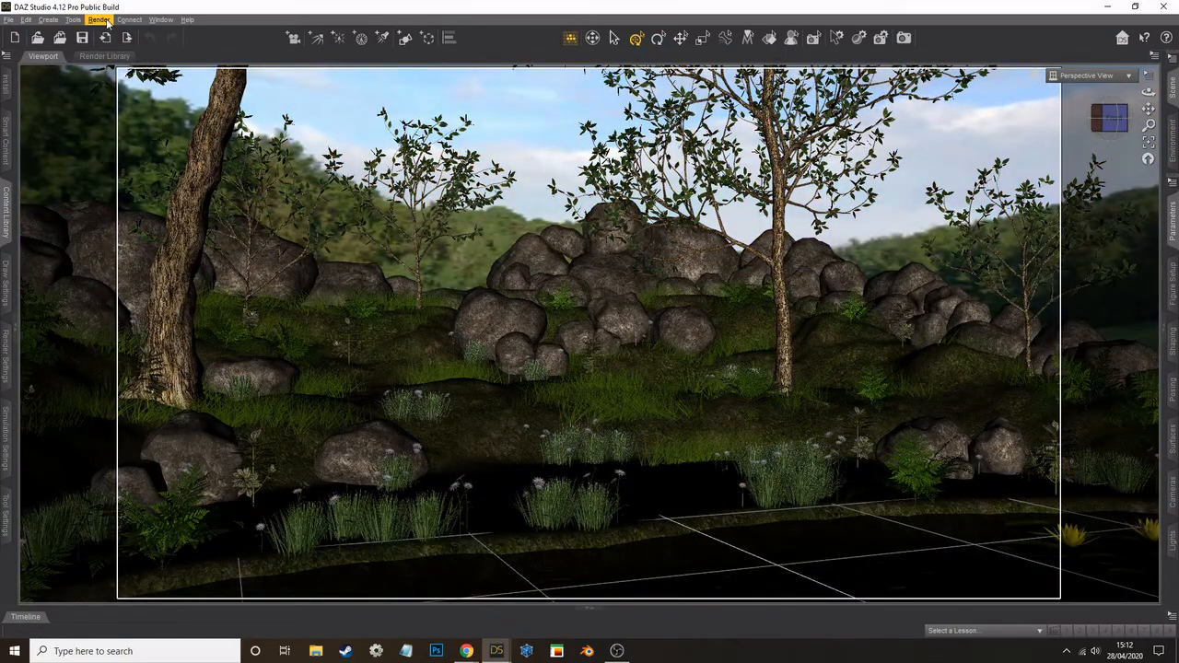
{"action": "left_click", "coordinate": [99, 19]}
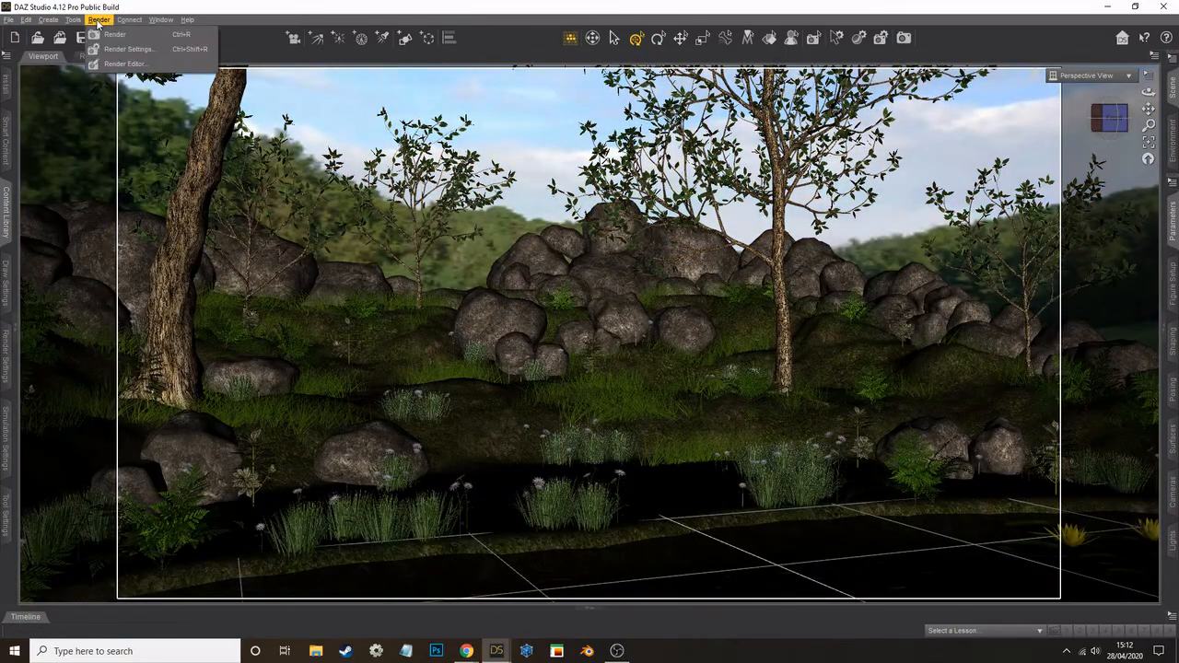
{"action": "left_click", "coordinate": [109, 33]}
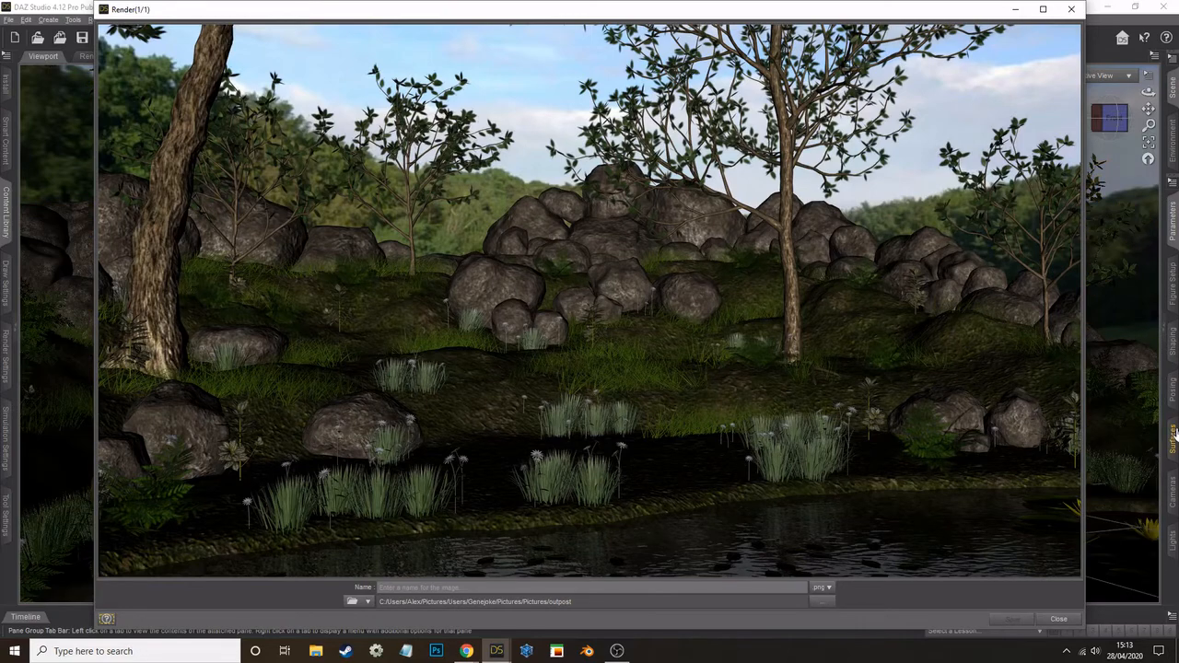
Step: Select the Environment node and load the My little Lake Sun 3DL light preset from the My Little Lake lights folder
{"action": "left_click", "coordinate": [1173, 245]}
{"action": "left_click", "coordinate": [899, 108]}
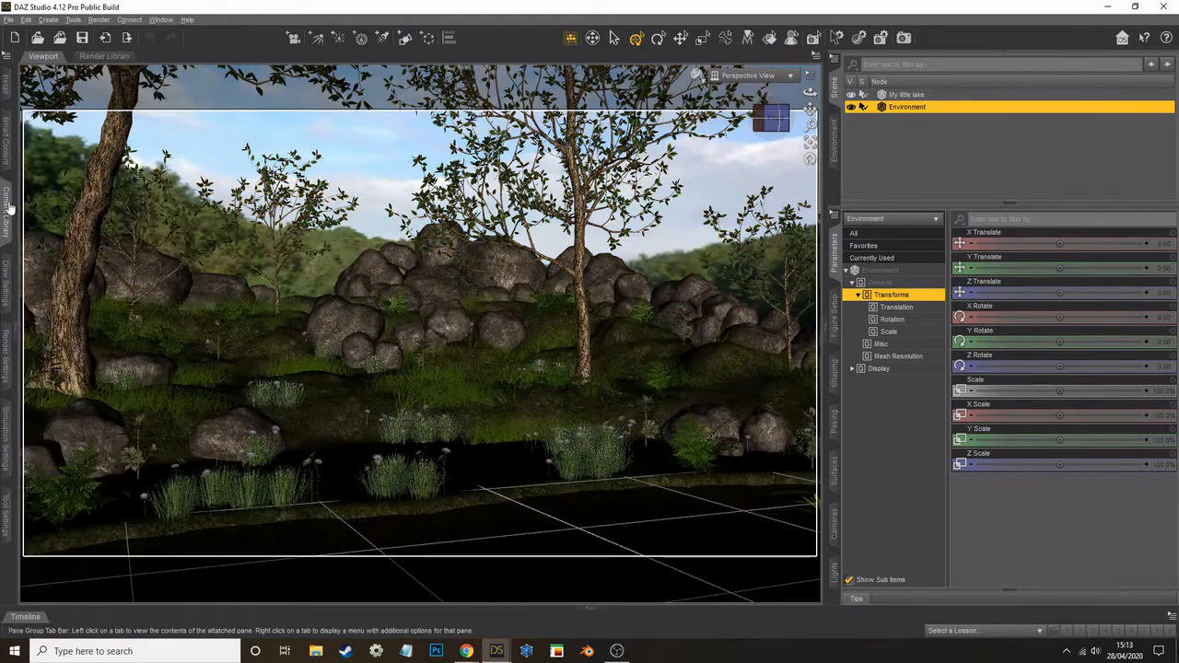
{"action": "left_click", "coordinate": [5, 210]}
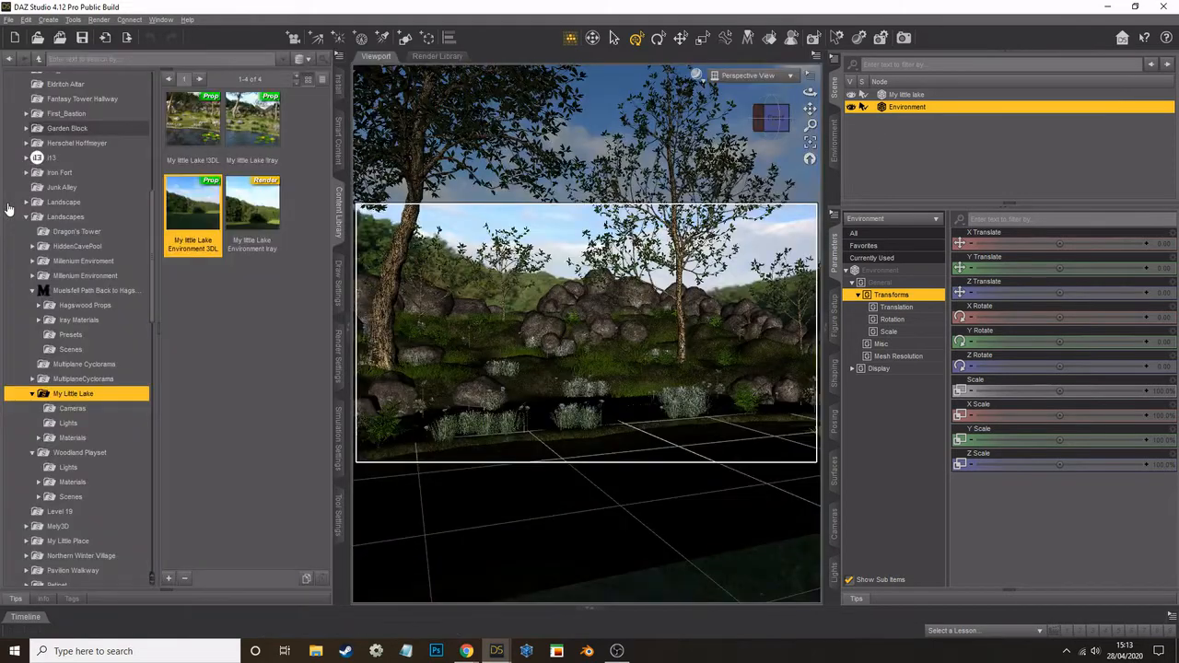
{"action": "left_click", "coordinate": [71, 410]}
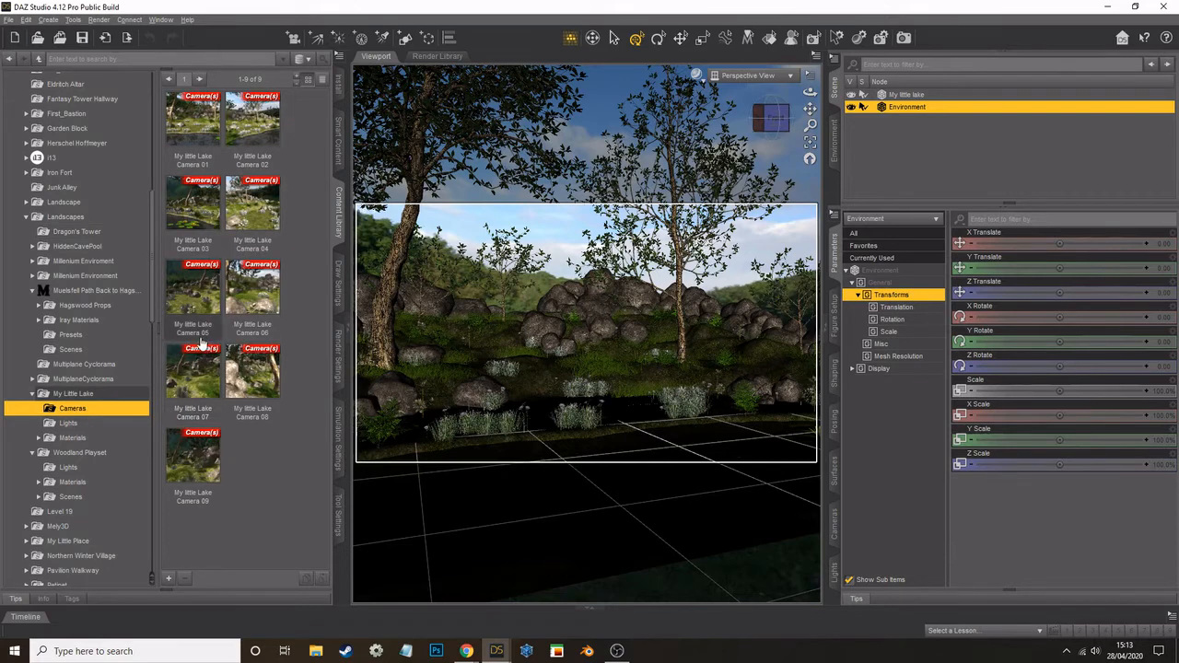
{"action": "left_click", "coordinate": [96, 424]}
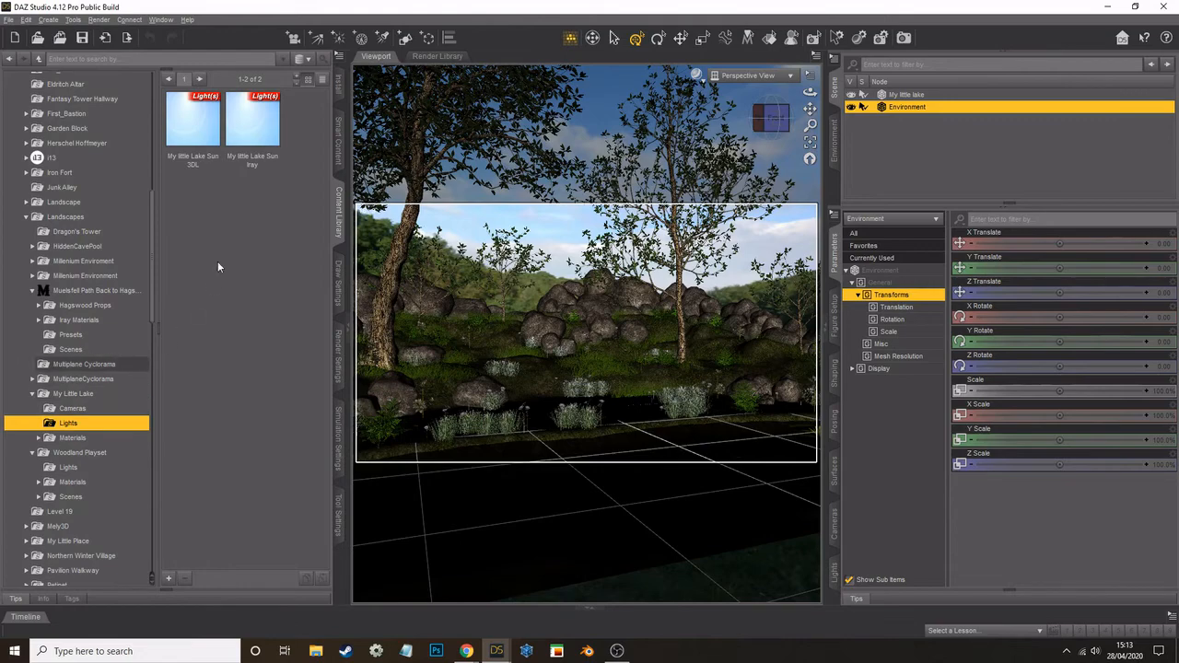
{"action": "double_click", "coordinate": [202, 120]}
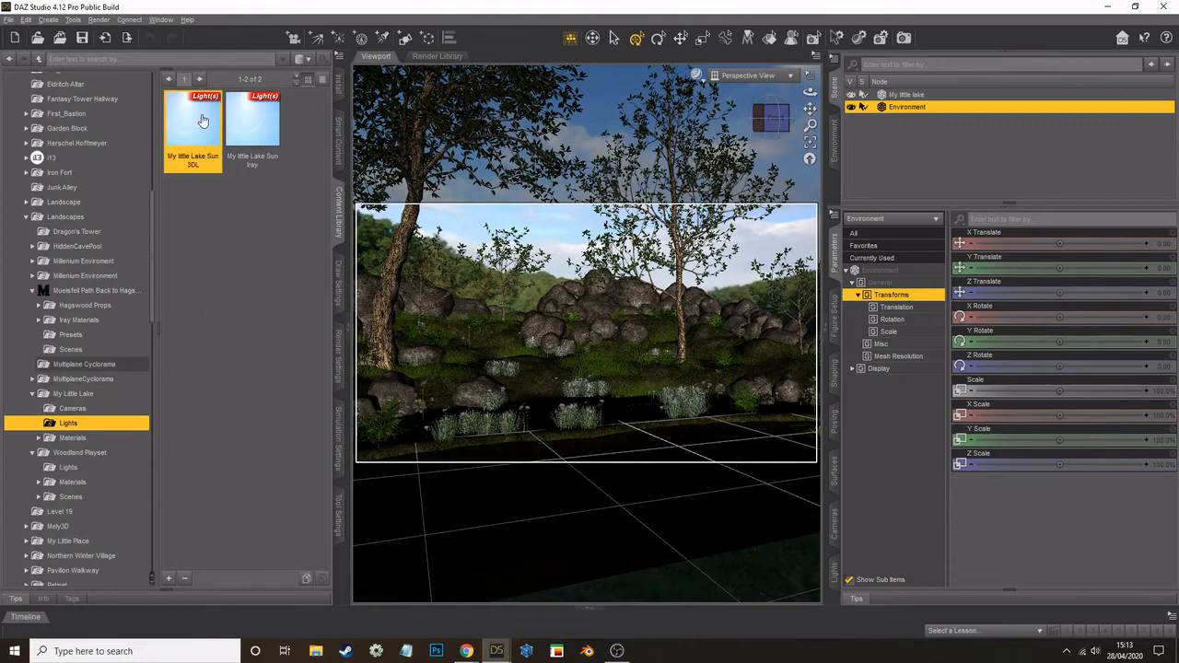
Step: Enlarge the viewport and render the lake scene again with the 3DL sun lighting
{"action": "left_click", "coordinate": [348, 328]}
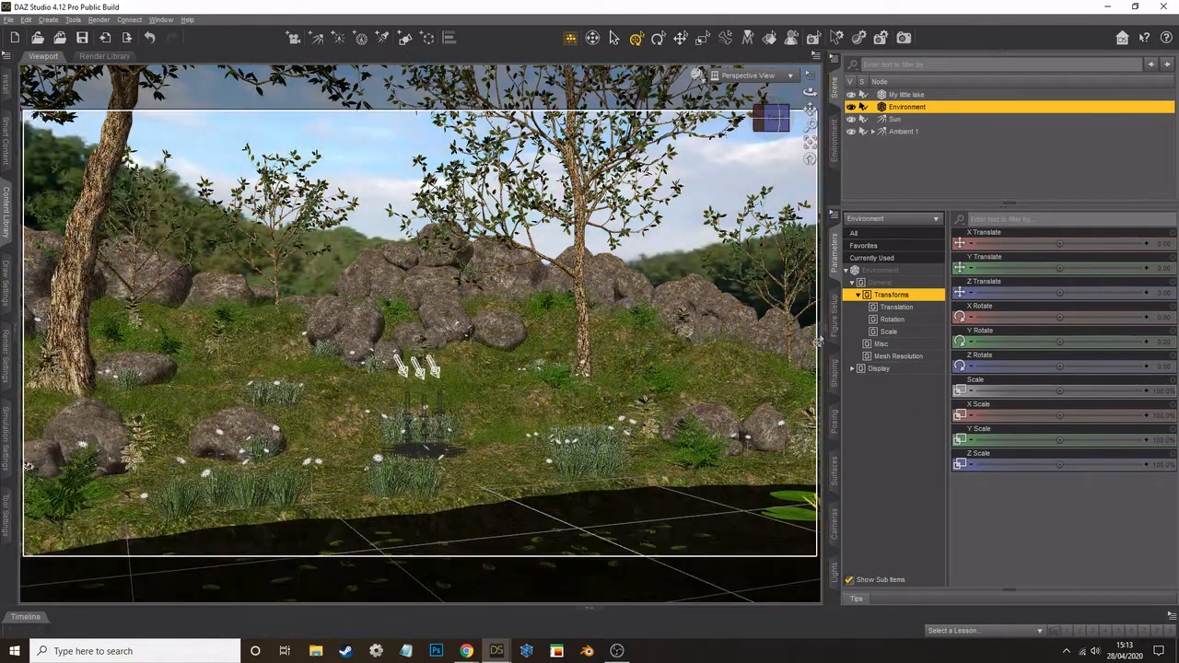
{"action": "left_click", "coordinate": [818, 341]}
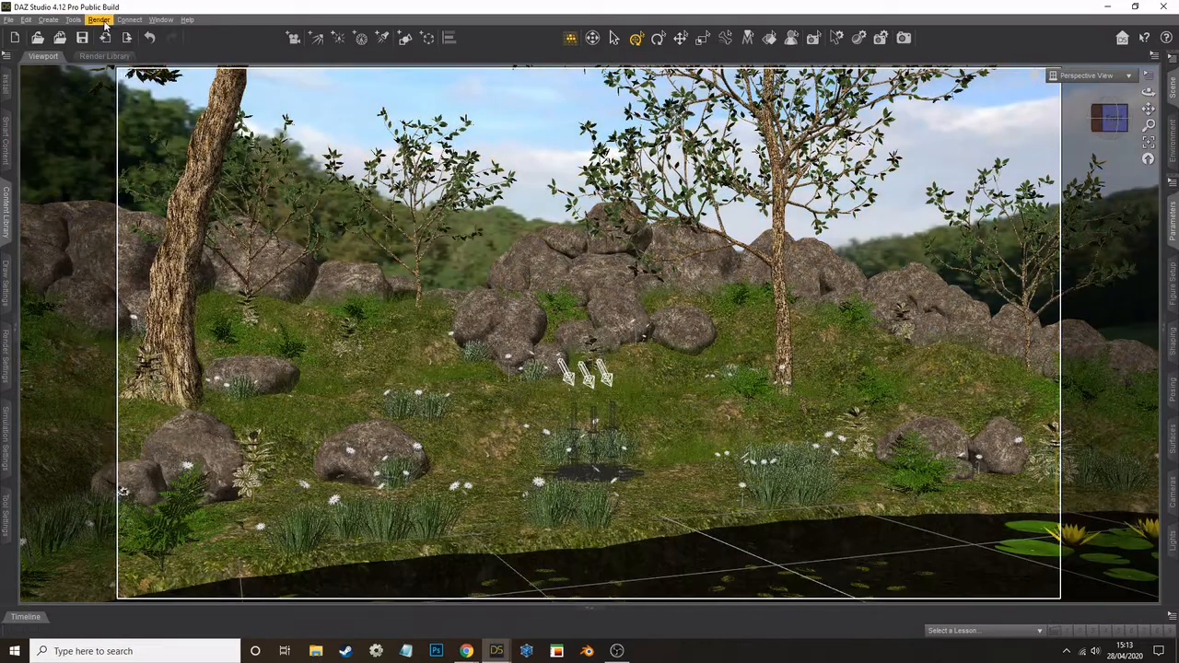
{"action": "left_click", "coordinate": [103, 21]}
{"action": "left_click", "coordinate": [114, 37]}
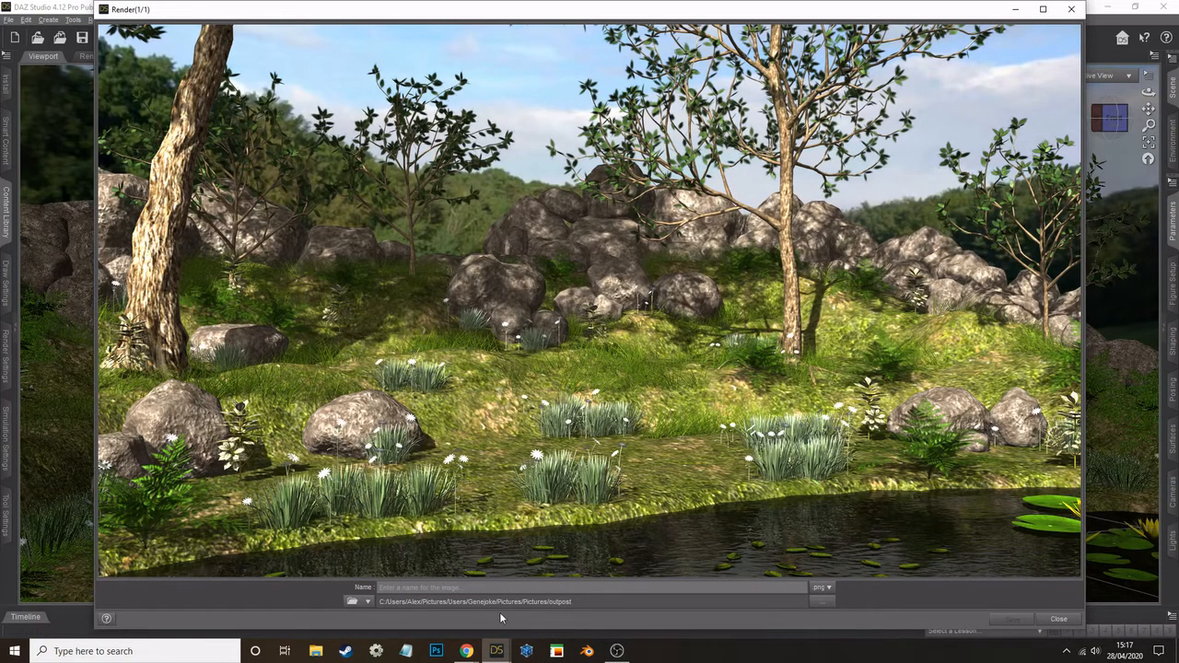
Step: Compare the Iray lake render with the 3Delight renders made without and with the sun lights
{"action": "mouse_move", "coordinate": [496, 650]}
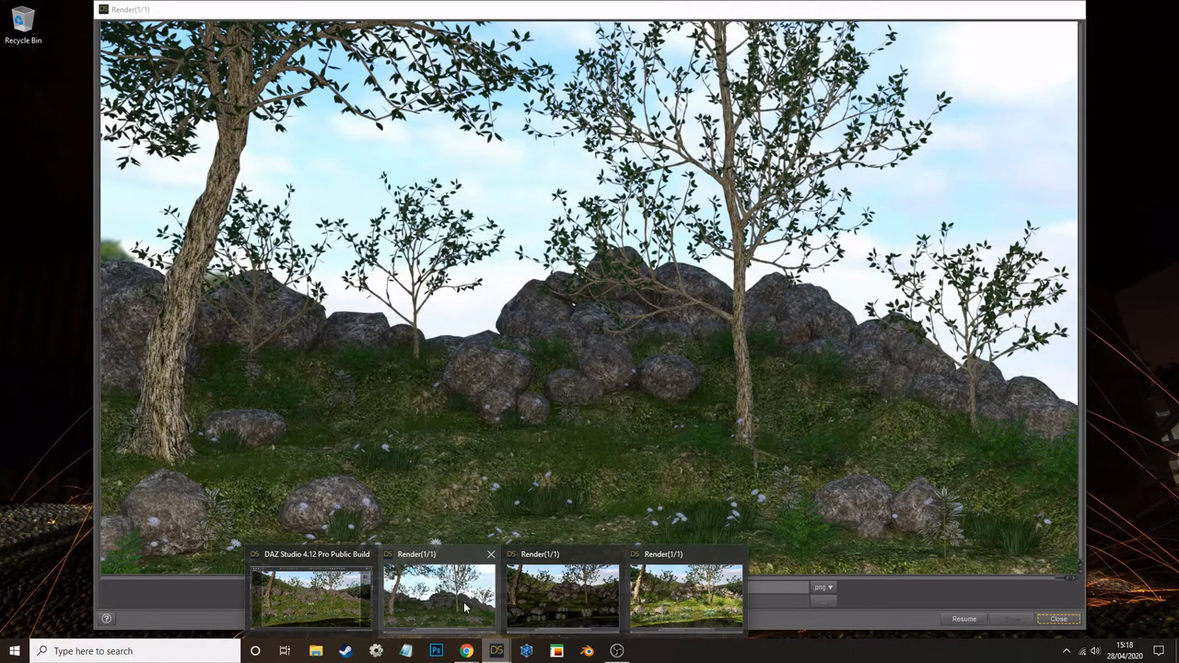
{"action": "left_click", "coordinate": [467, 598]}
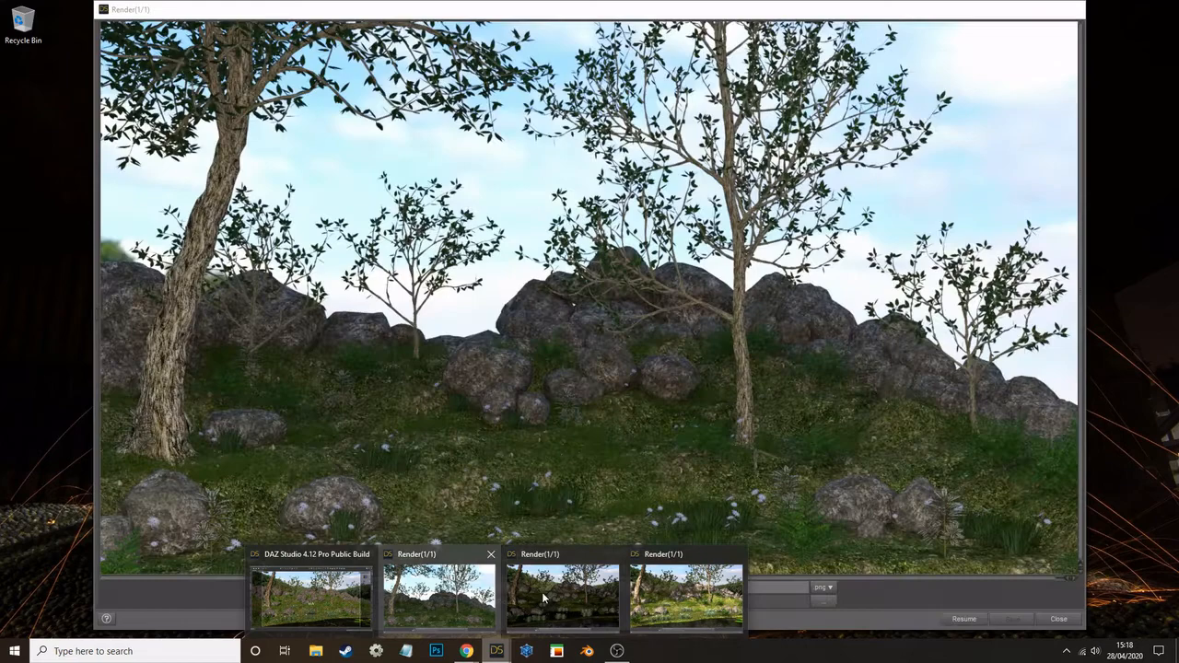
{"action": "mouse_move", "coordinate": [553, 599]}
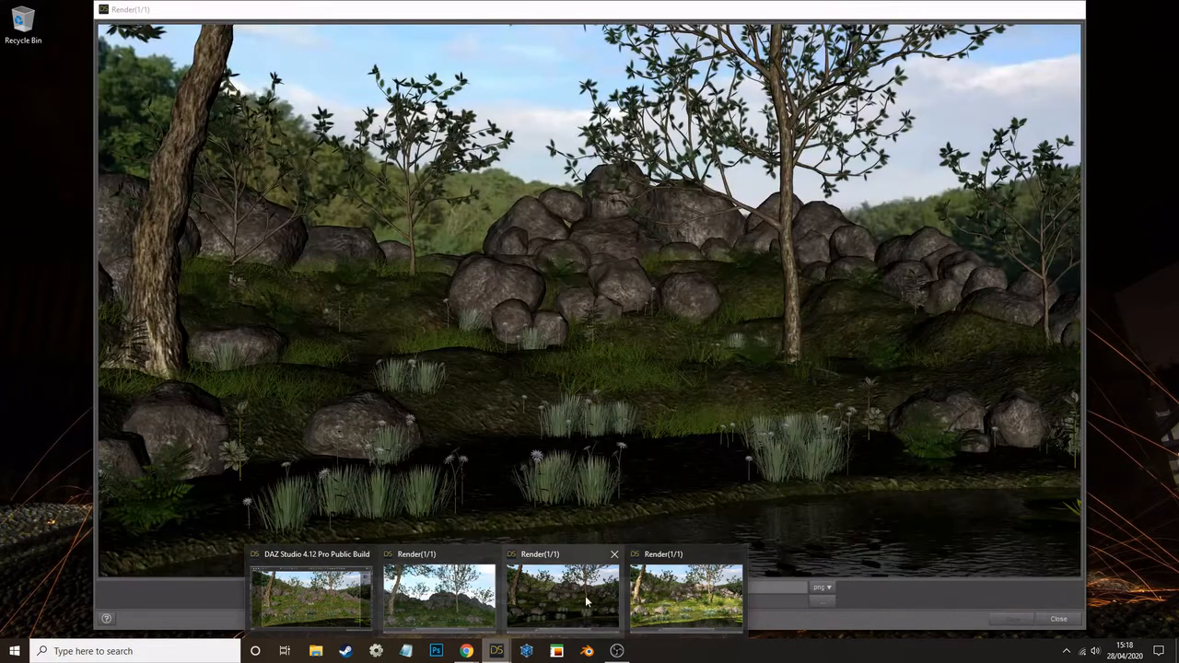
{"action": "mouse_move", "coordinate": [653, 610]}
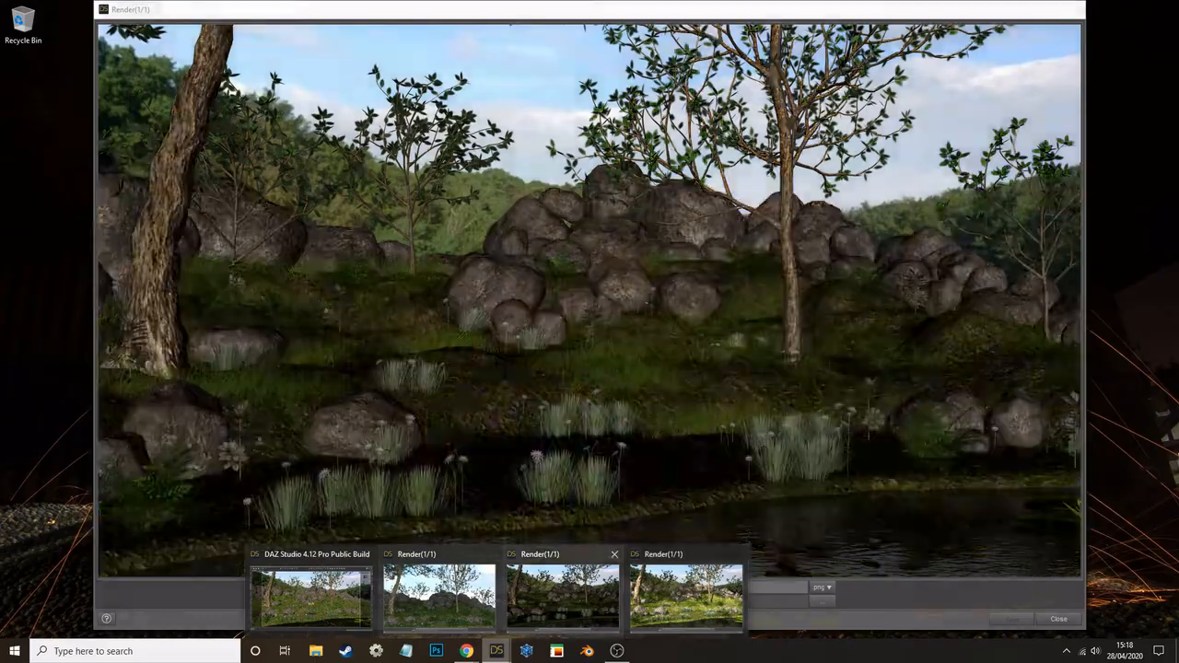
{"action": "mouse_move", "coordinate": [446, 599]}
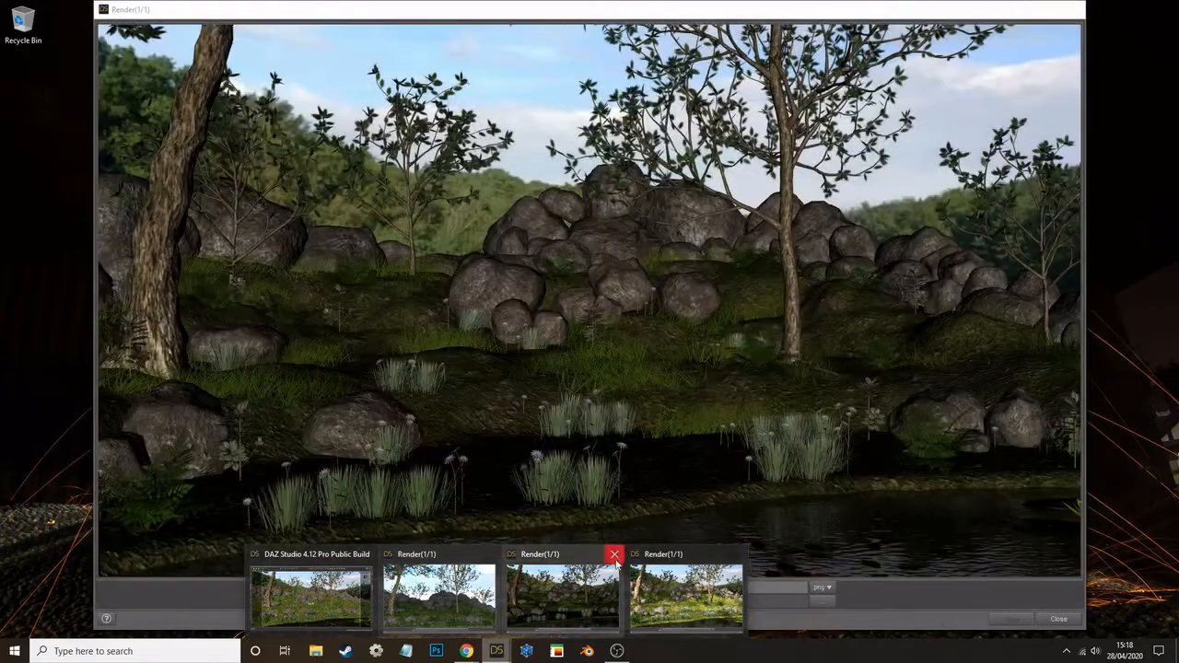
Step: Close the 3Delight render made without sun lights, check the Iray render, and set the render engine to NVIDIA Iray
{"action": "left_click", "coordinate": [613, 554]}
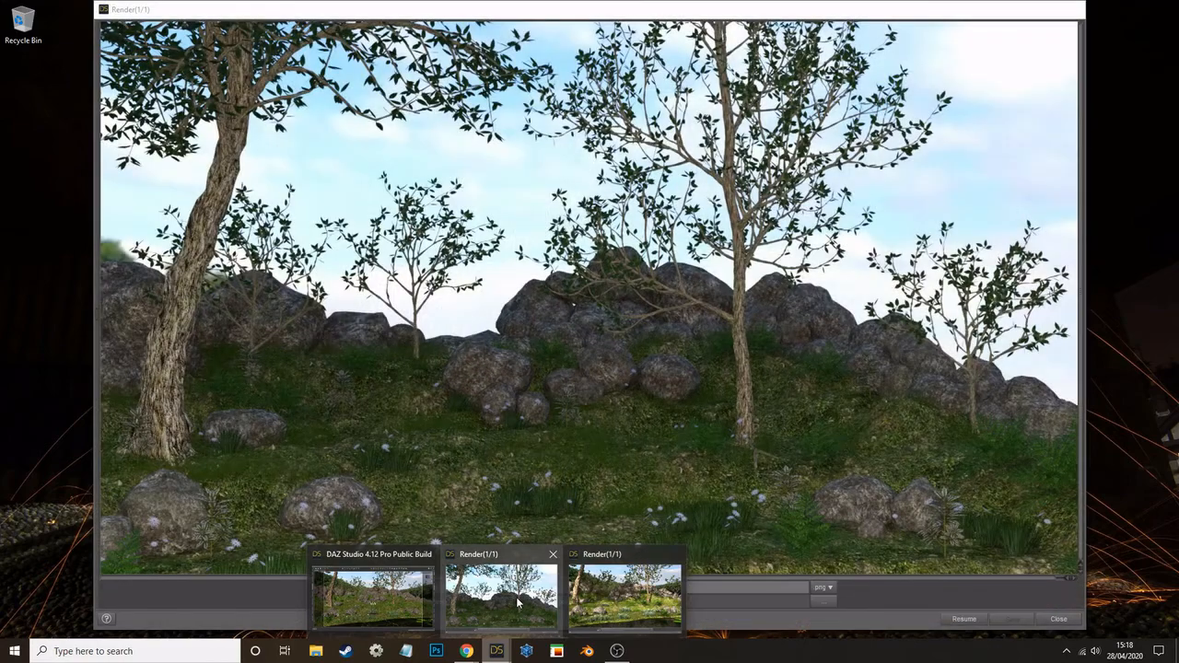
{"action": "left_click", "coordinate": [515, 597]}
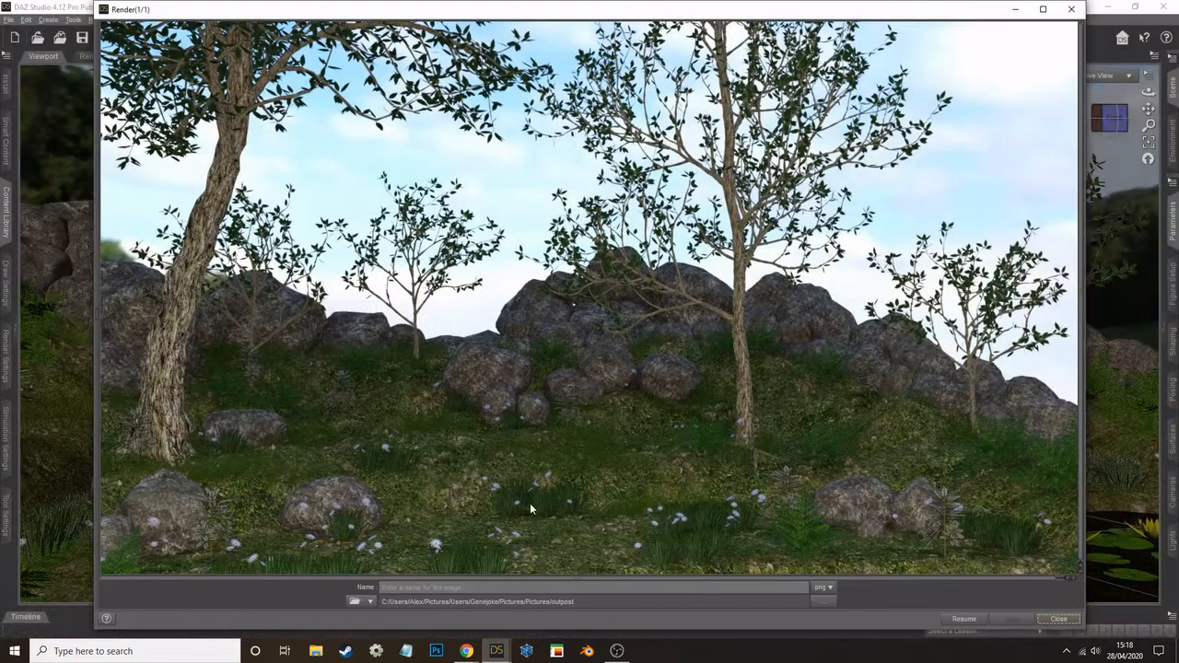
{"action": "left_click", "coordinate": [9, 348]}
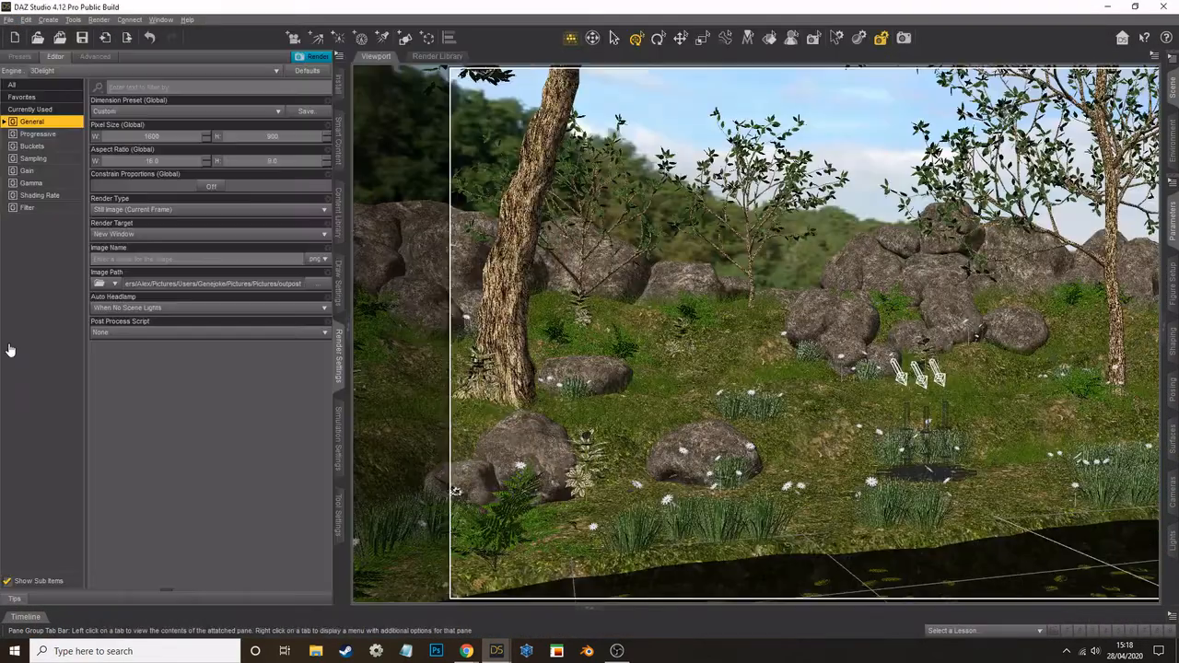
{"action": "left_click", "coordinate": [57, 72]}
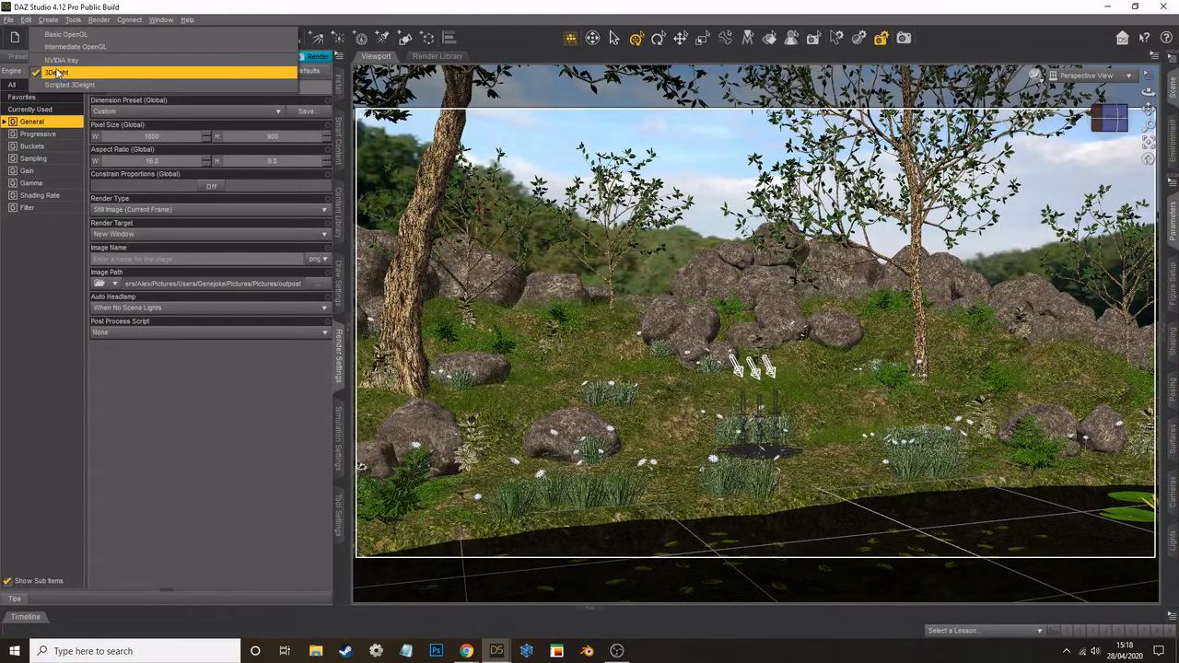
{"action": "left_click", "coordinate": [61, 60]}
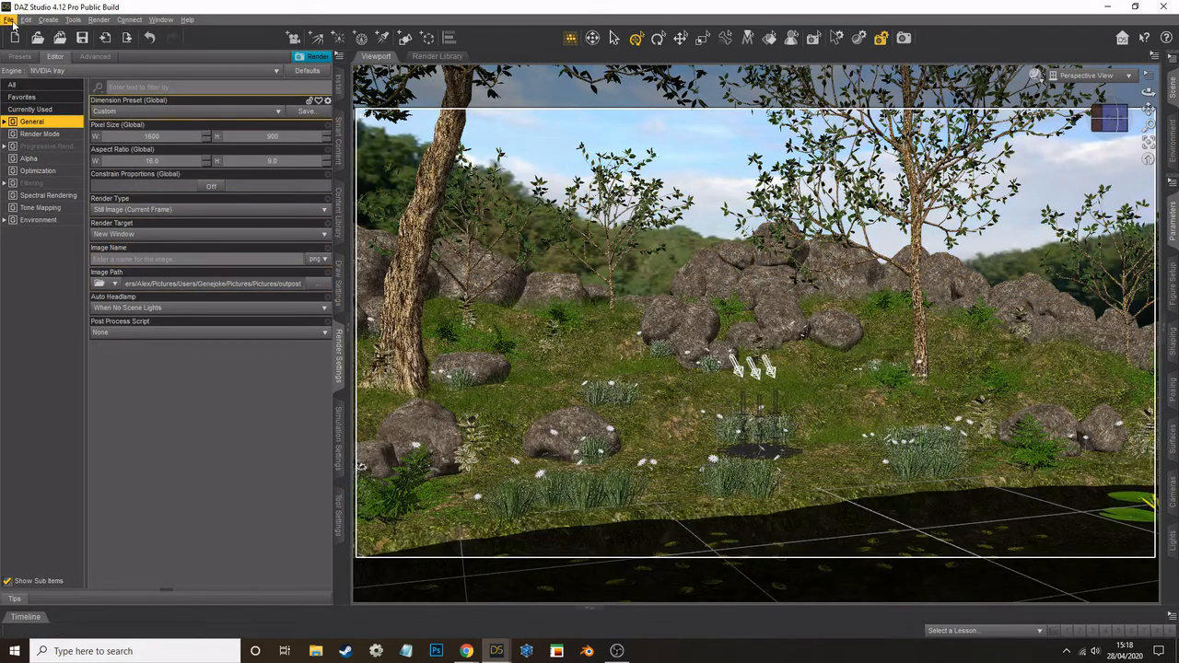
Step: Clear the 3Delight lake scene and start a new empty scene
{"action": "left_click", "coordinate": [9, 19]}
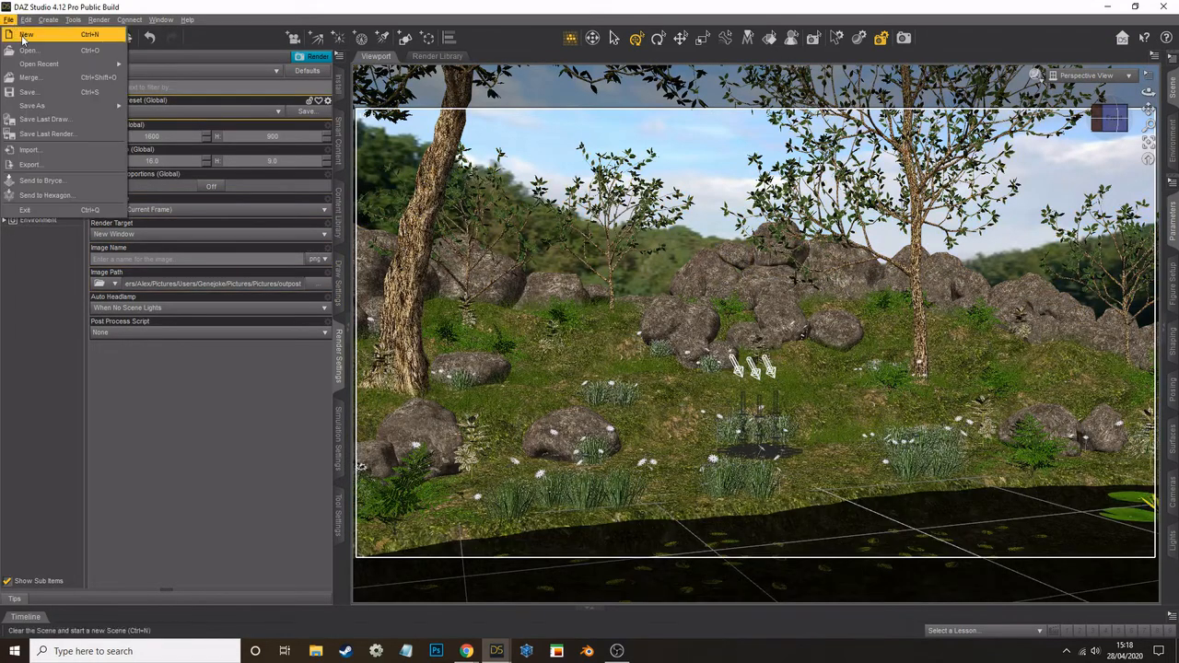
{"action": "left_click", "coordinate": [24, 35]}
{"action": "left_click", "coordinate": [586, 334]}
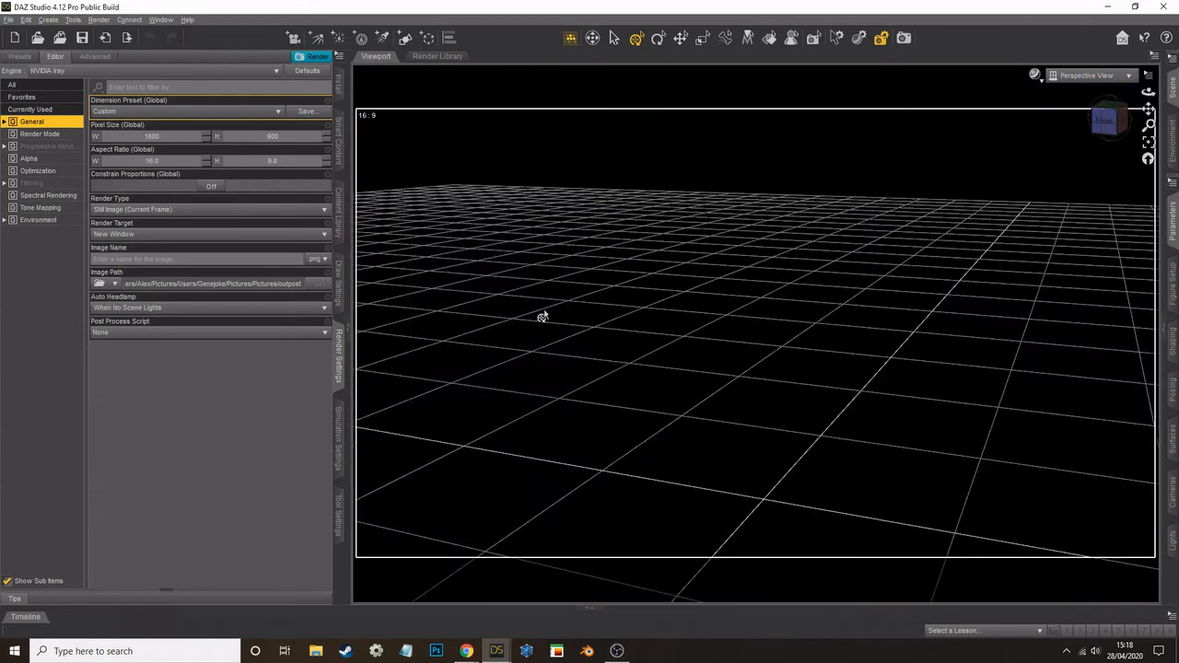
Step: Load the My little Lake Iray prop and the My little Lake Environment Iray render preset from the My Little Lake folder
{"action": "left_click", "coordinate": [338, 224]}
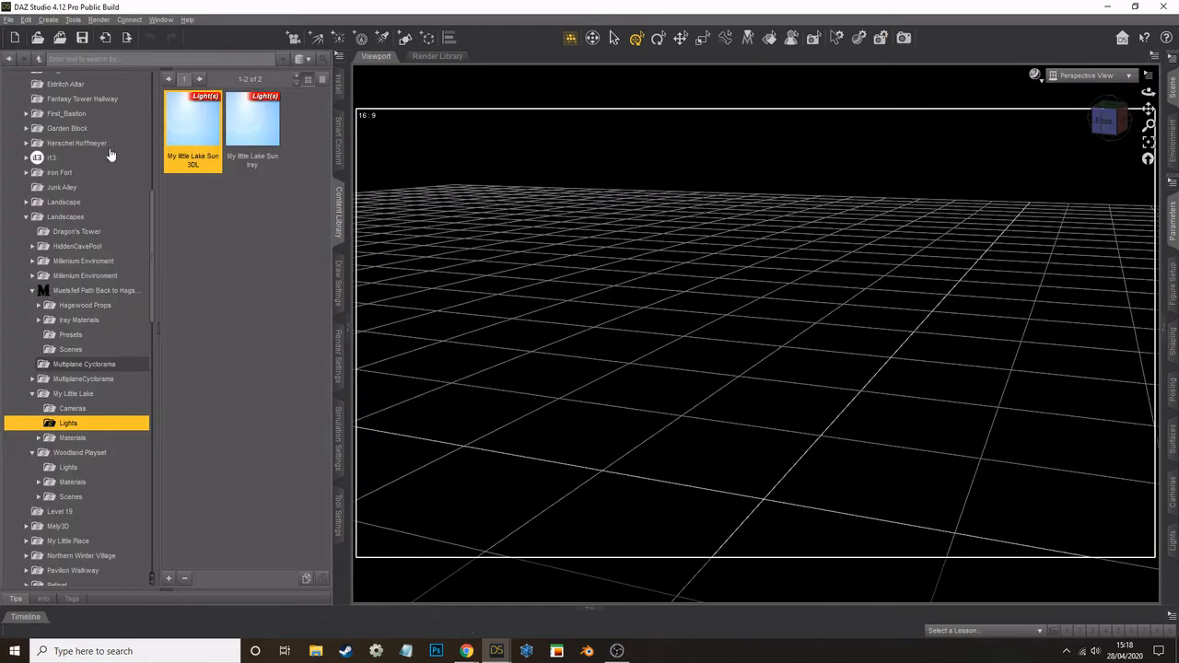
{"action": "left_click", "coordinate": [74, 393]}
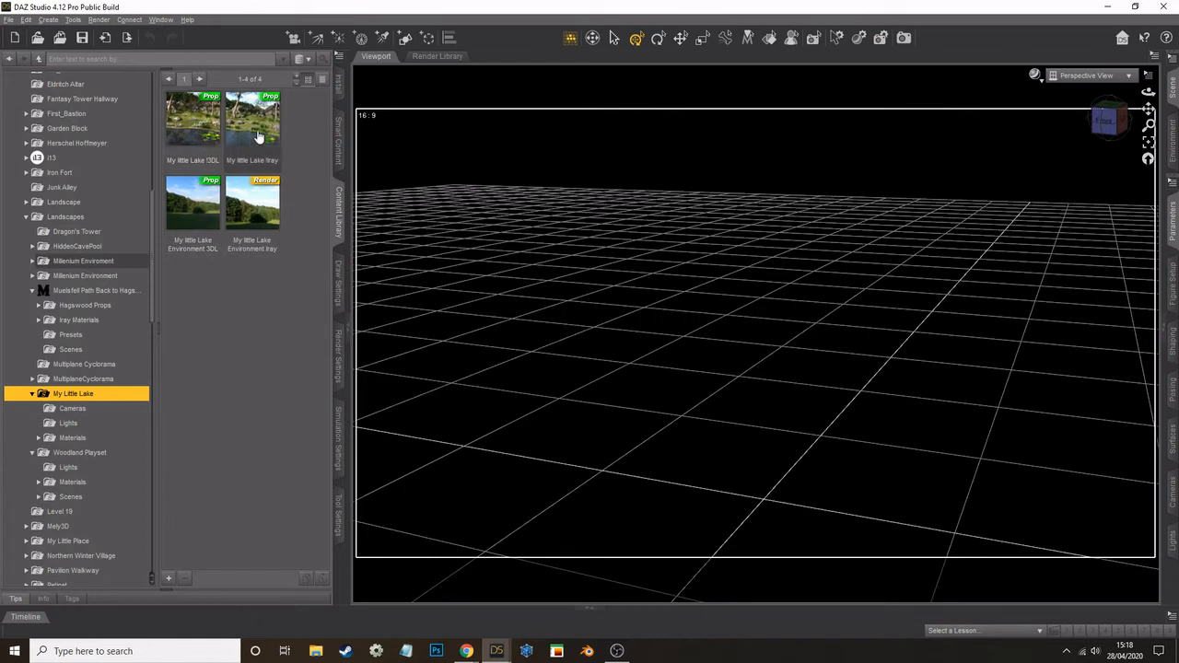
{"action": "double_click", "coordinate": [258, 136]}
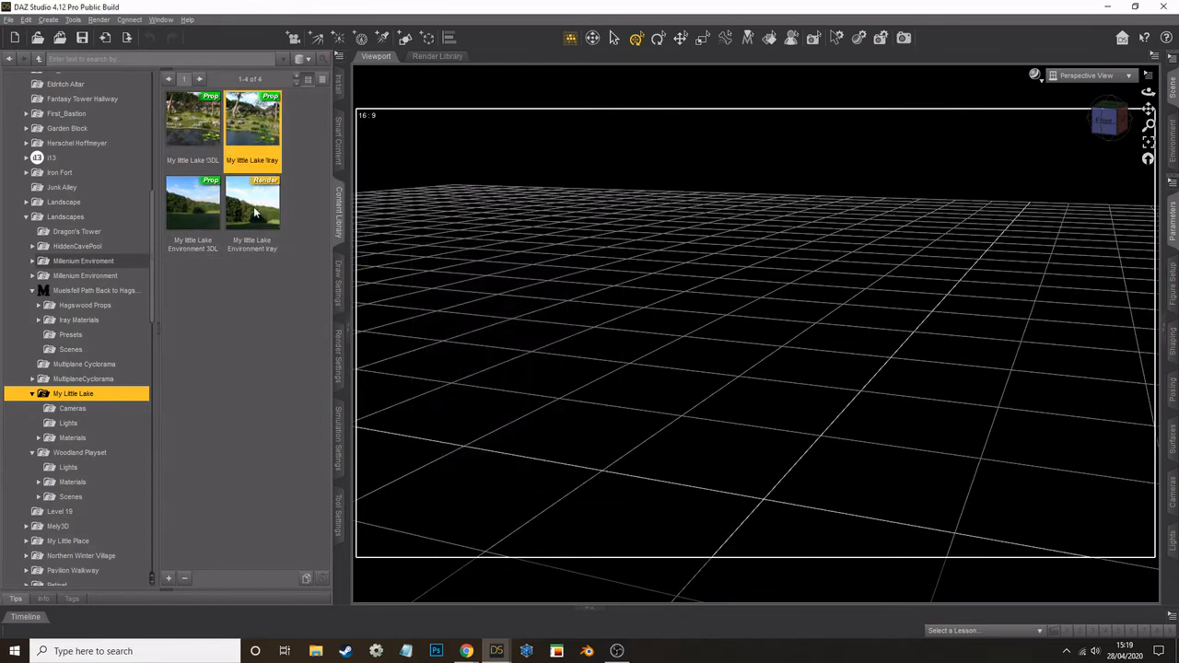
{"action": "double_click", "coordinate": [253, 207]}
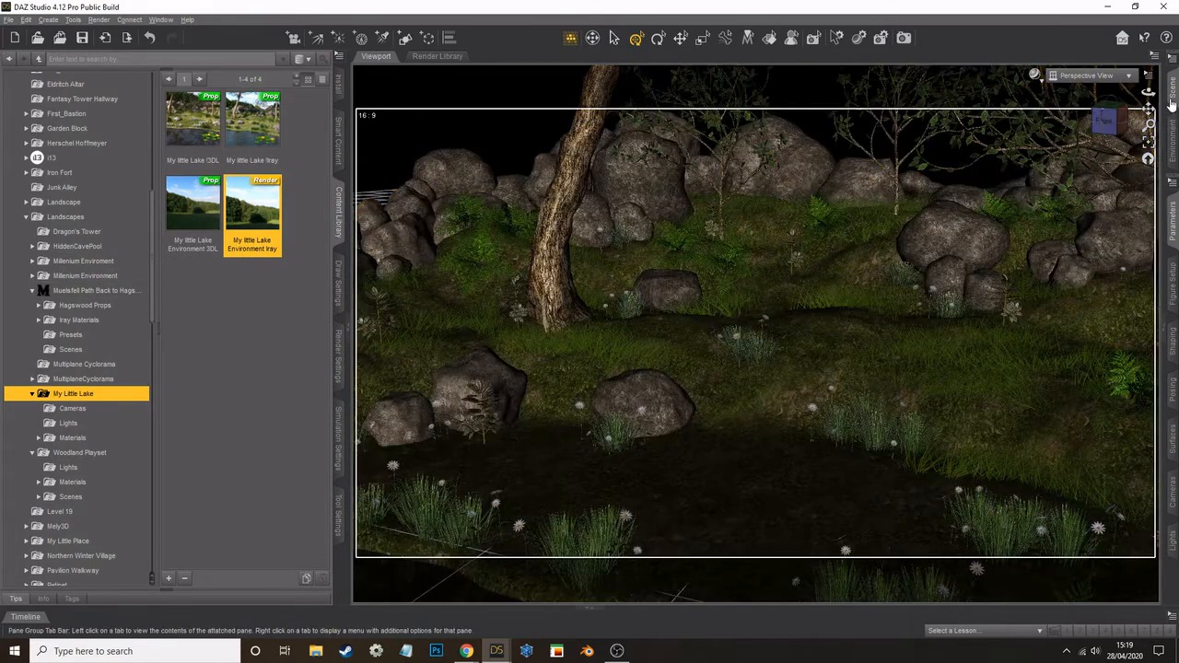
Step: Select the My little lake Iray node and load the My little Lake Sun Iray light preset from the Lights folder
{"action": "left_click", "coordinate": [1172, 103]}
{"action": "left_click", "coordinate": [901, 98]}
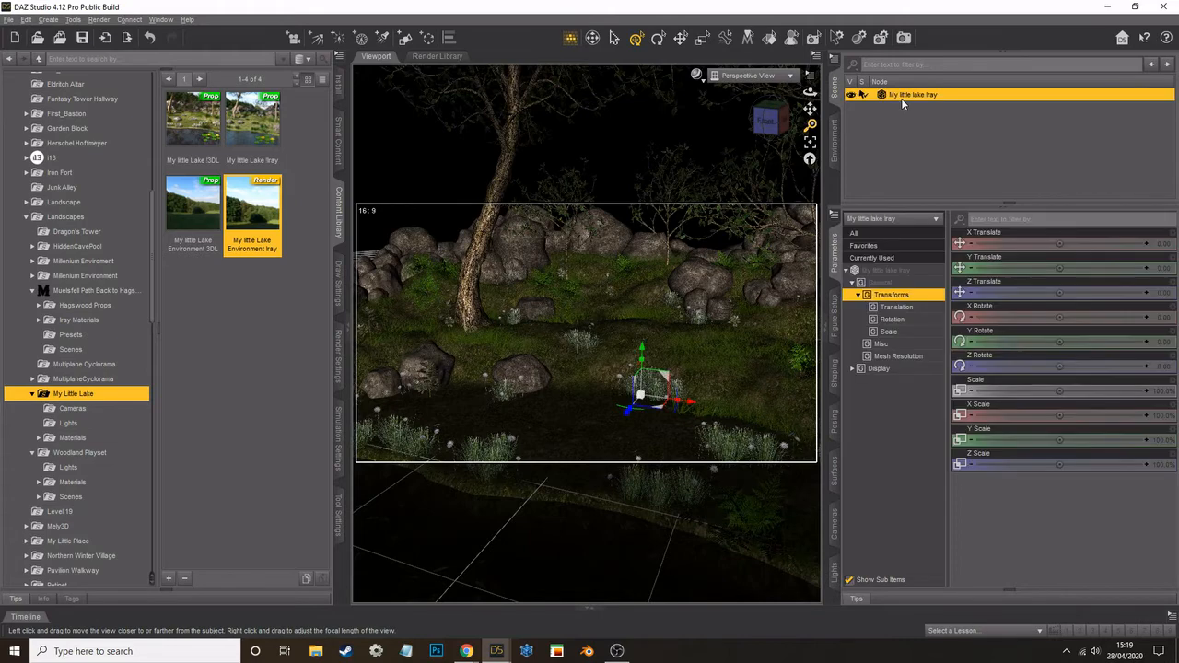
{"action": "left_click", "coordinate": [68, 422]}
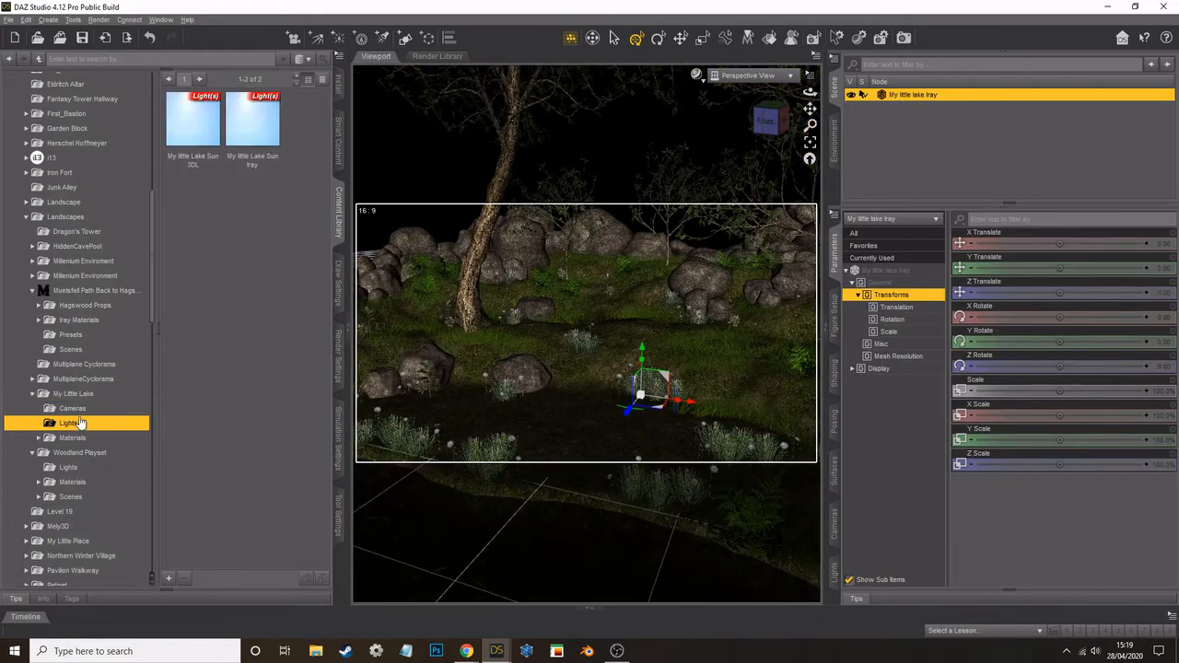
{"action": "double_click", "coordinate": [262, 120]}
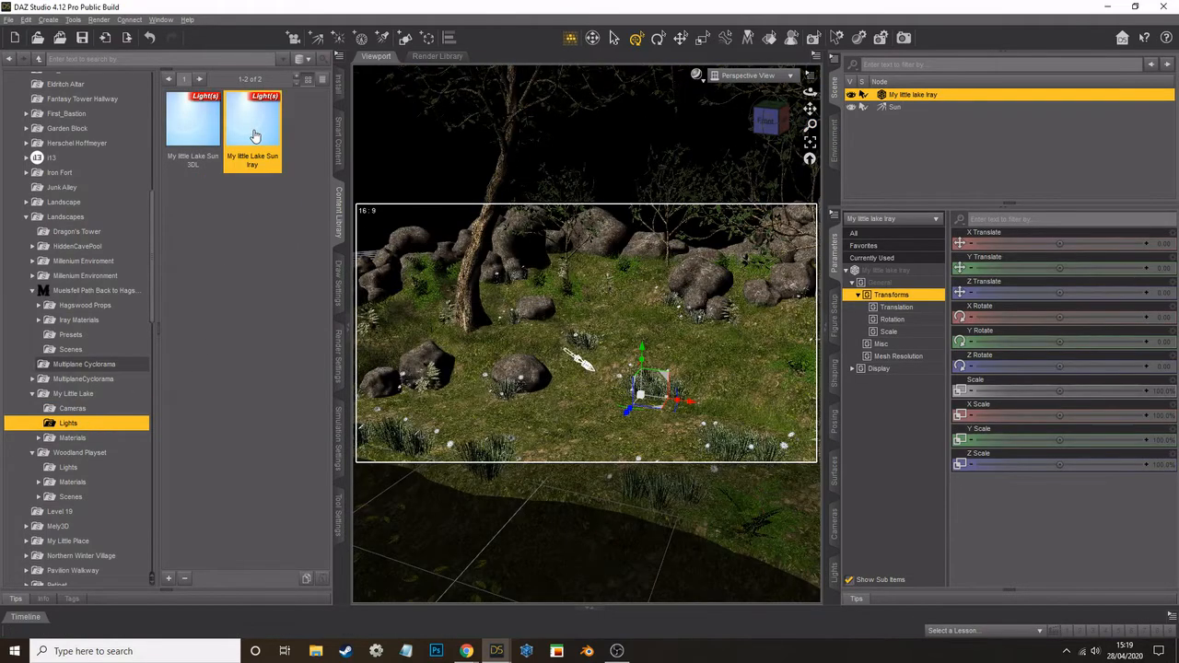
Step: Preview the sunlit lake in an enlarged viewport with the NVIDIA Iray draw style, framed on the trees, rocks and grassy bank
{"action": "left_click", "coordinate": [344, 323]}
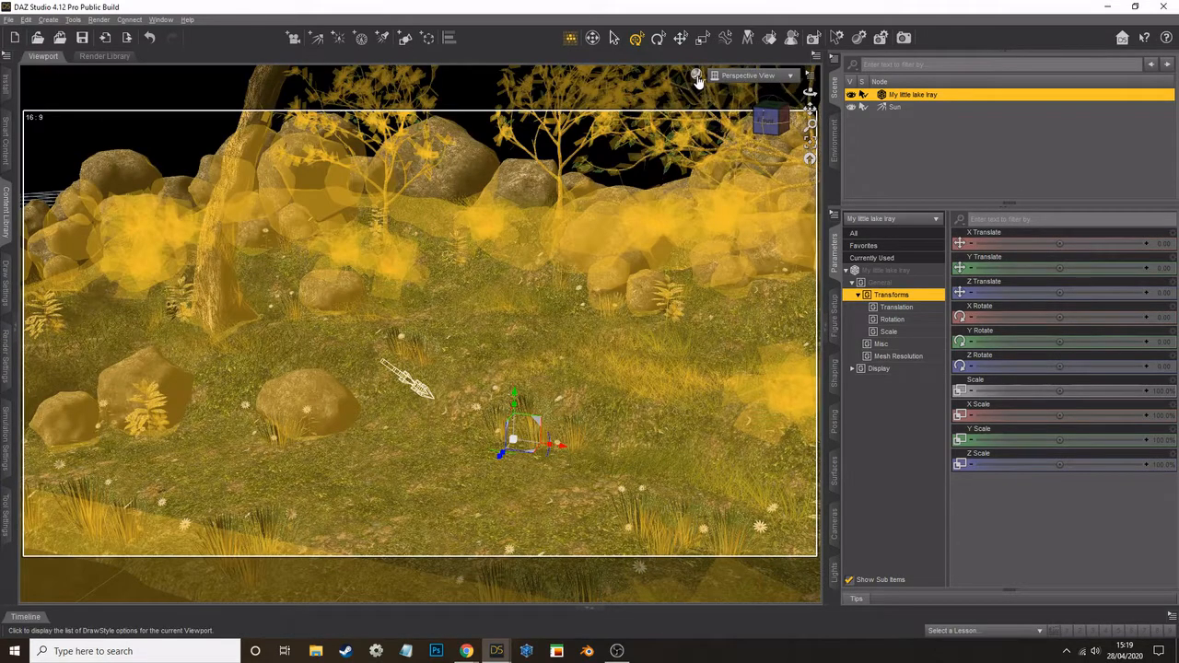
{"action": "left_click", "coordinate": [696, 75]}
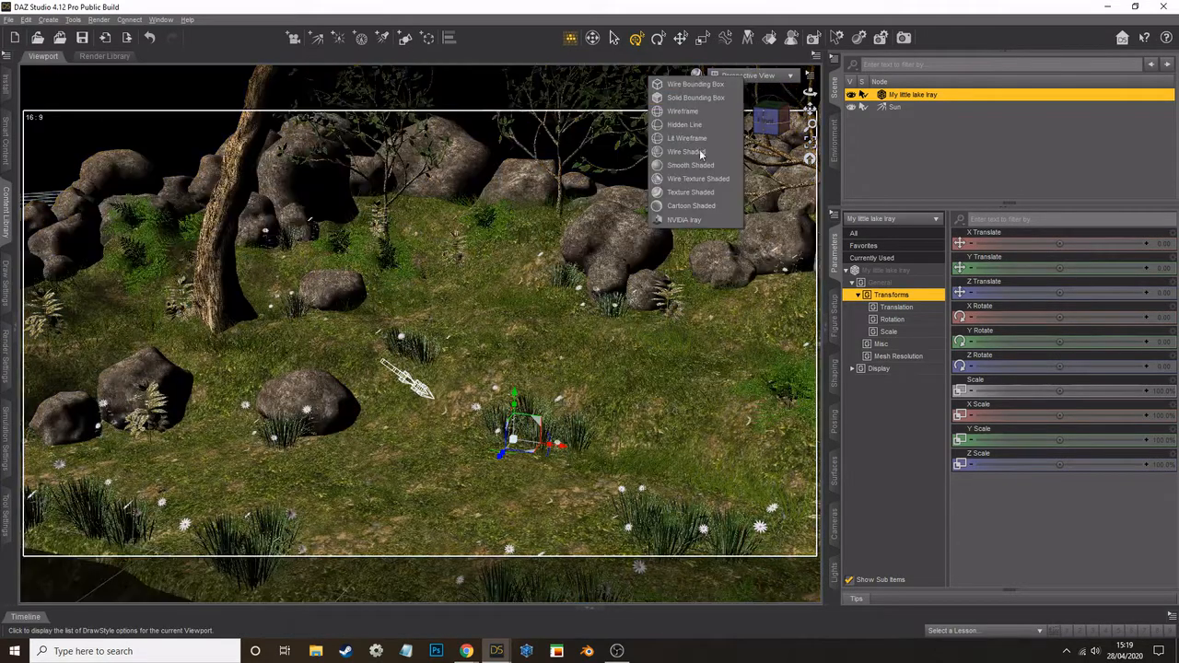
{"action": "left_click", "coordinate": [686, 220]}
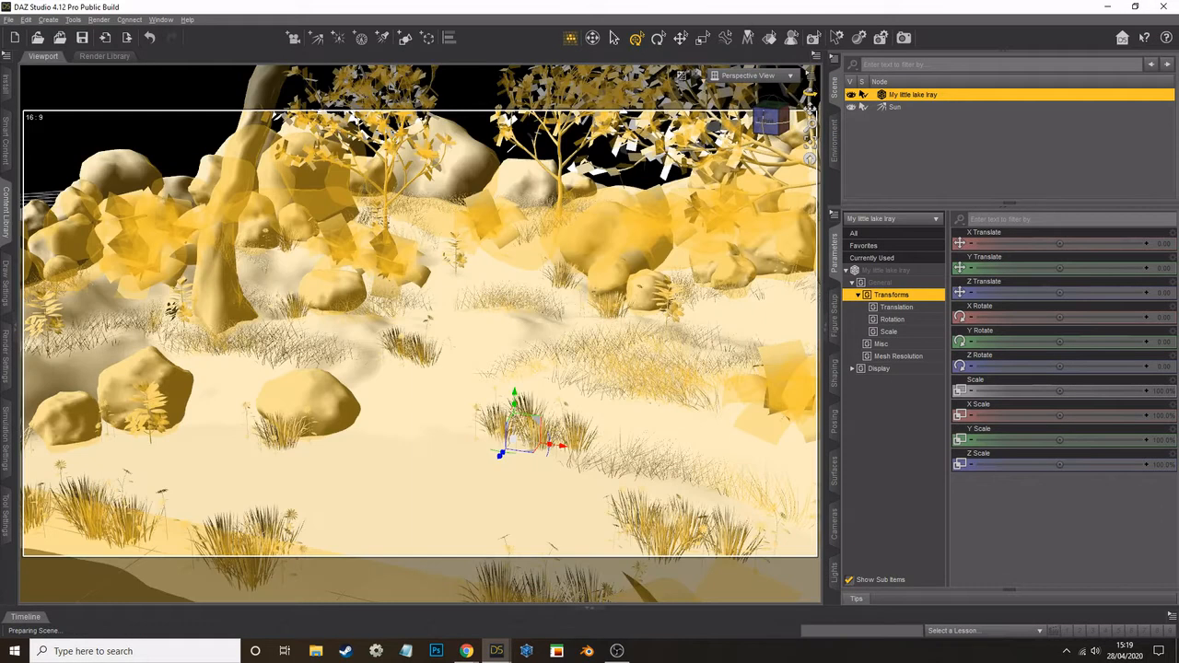
{"action": "mouse_move", "coordinate": [809, 93]}
{"action": "left_mouse_down"}
{"action": "mouse_move", "coordinate": [852, 92]}
{"action": "mouse_move", "coordinate": [864, 76]}
{"action": "mouse_move", "coordinate": [848, 68]}
{"action": "mouse_move", "coordinate": [819, 85]}
{"action": "left_mouse_up"}
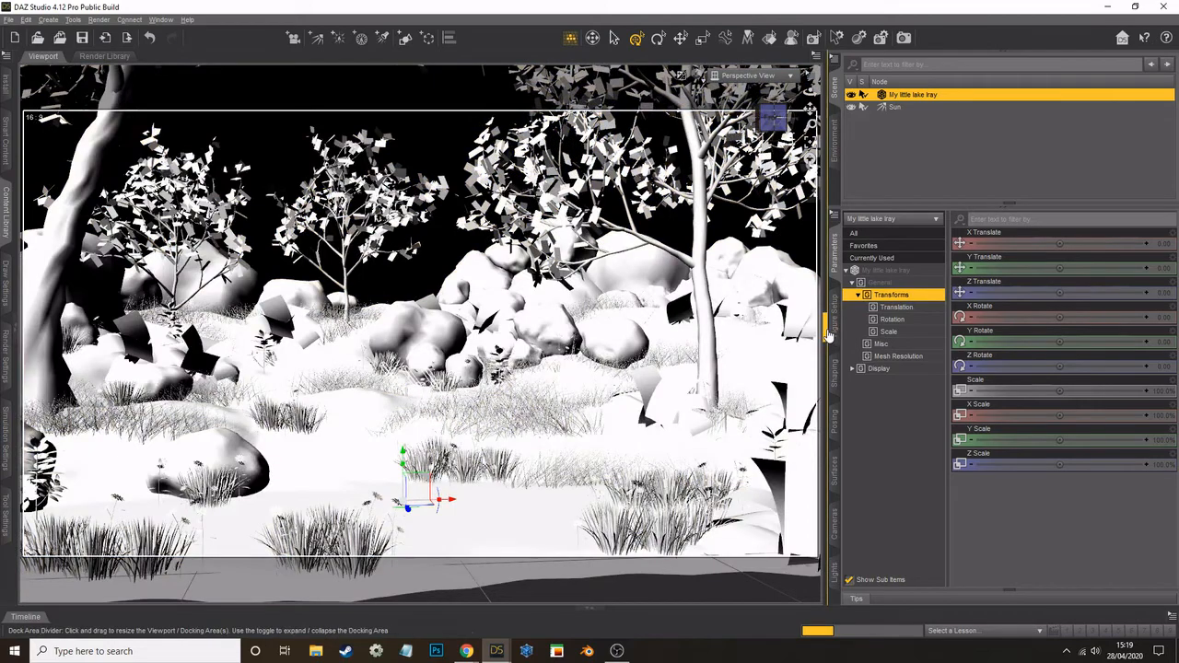
{"action": "left_click", "coordinate": [834, 338]}
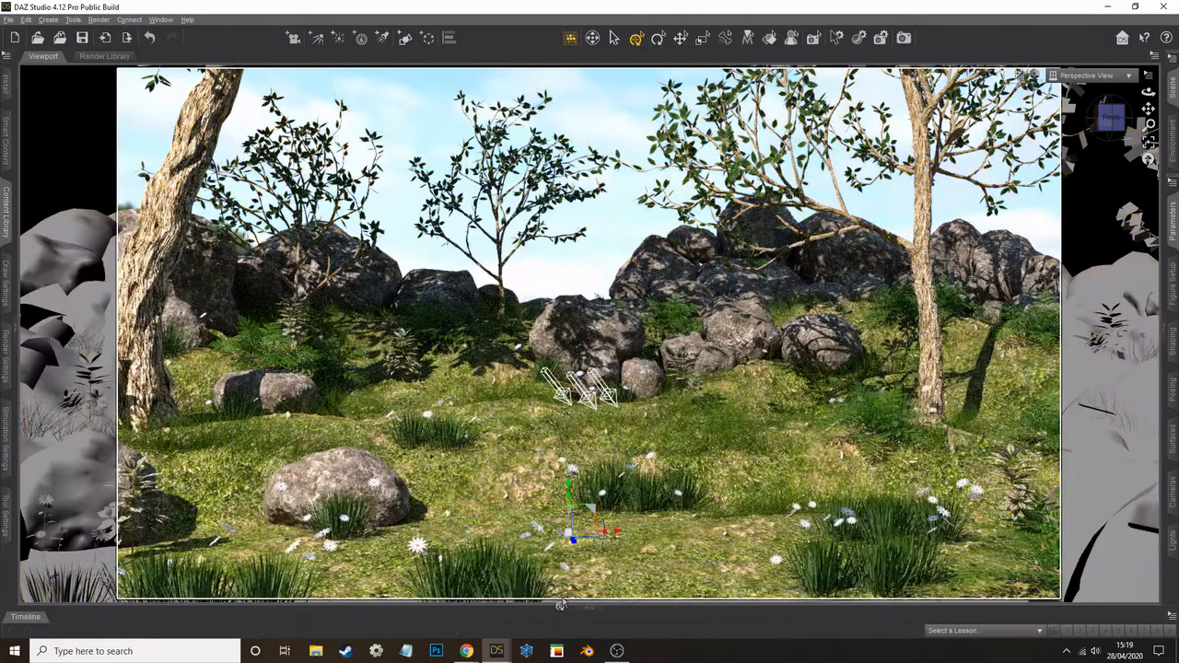
Step: Compare the Iray viewport preview with the sunlit 3Delight render, and close that render
{"action": "mouse_move", "coordinate": [497, 651]}
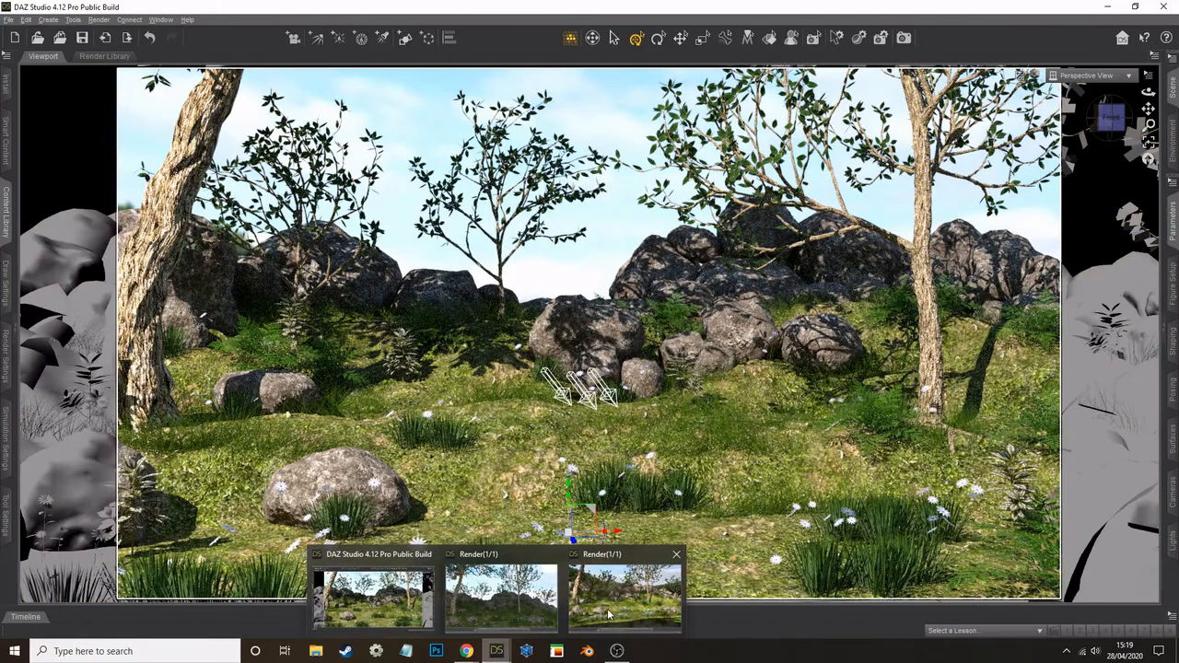
{"action": "mouse_move", "coordinate": [608, 614]}
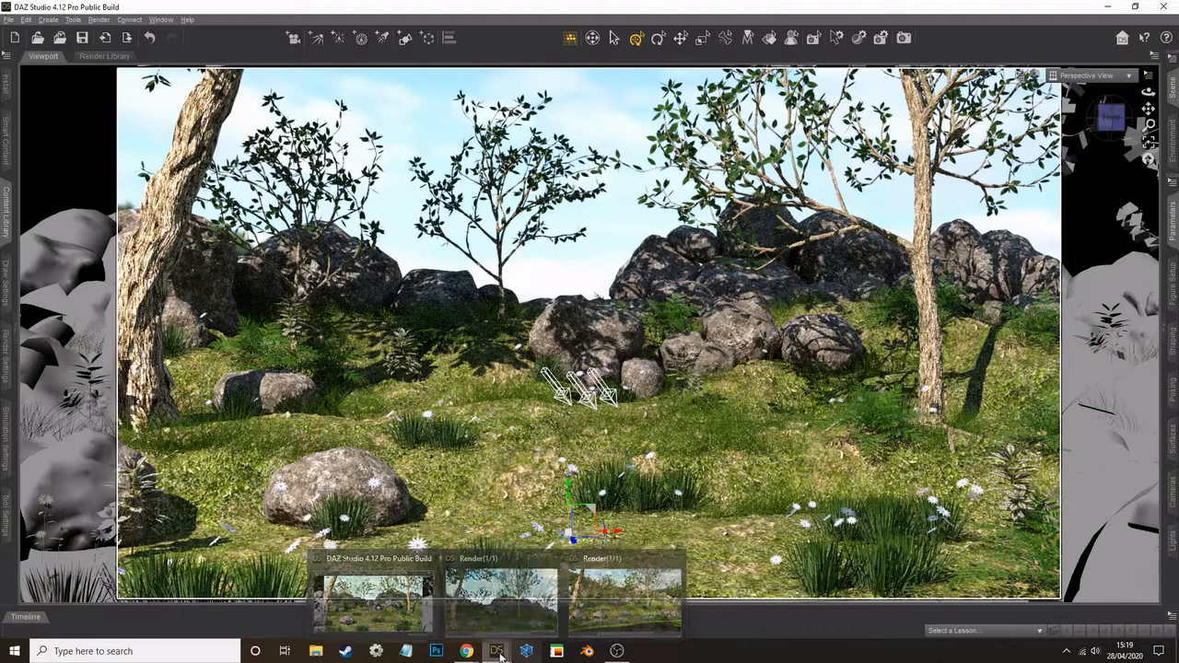
{"action": "mouse_move", "coordinate": [654, 599]}
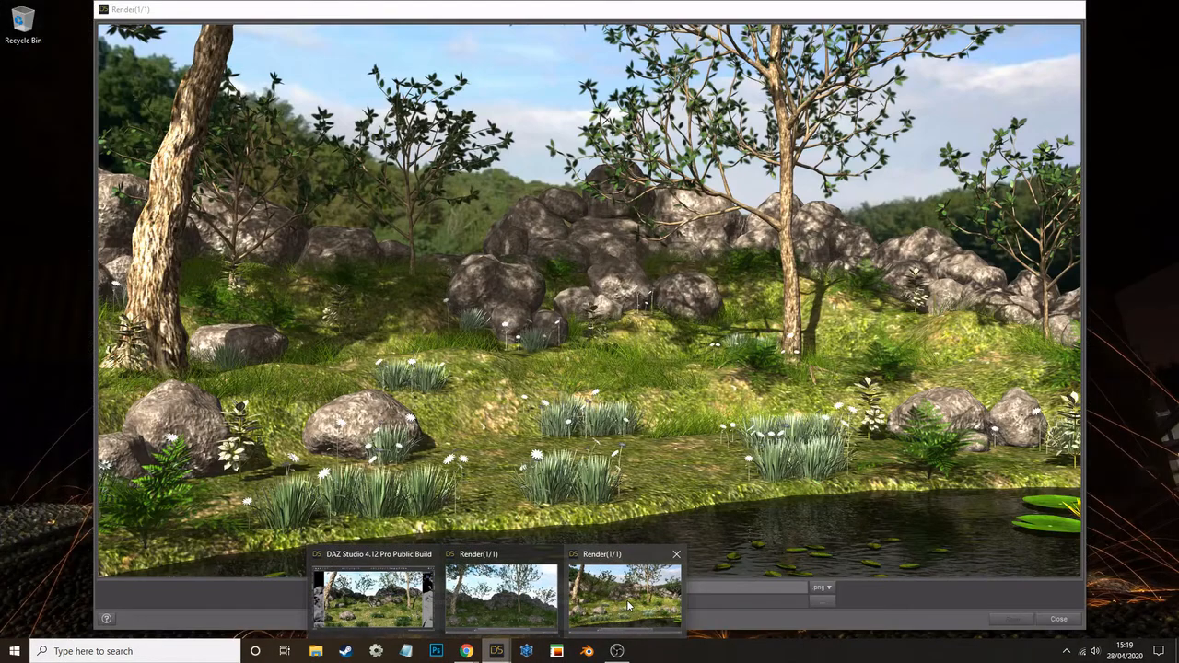
{"action": "left_click", "coordinate": [627, 600]}
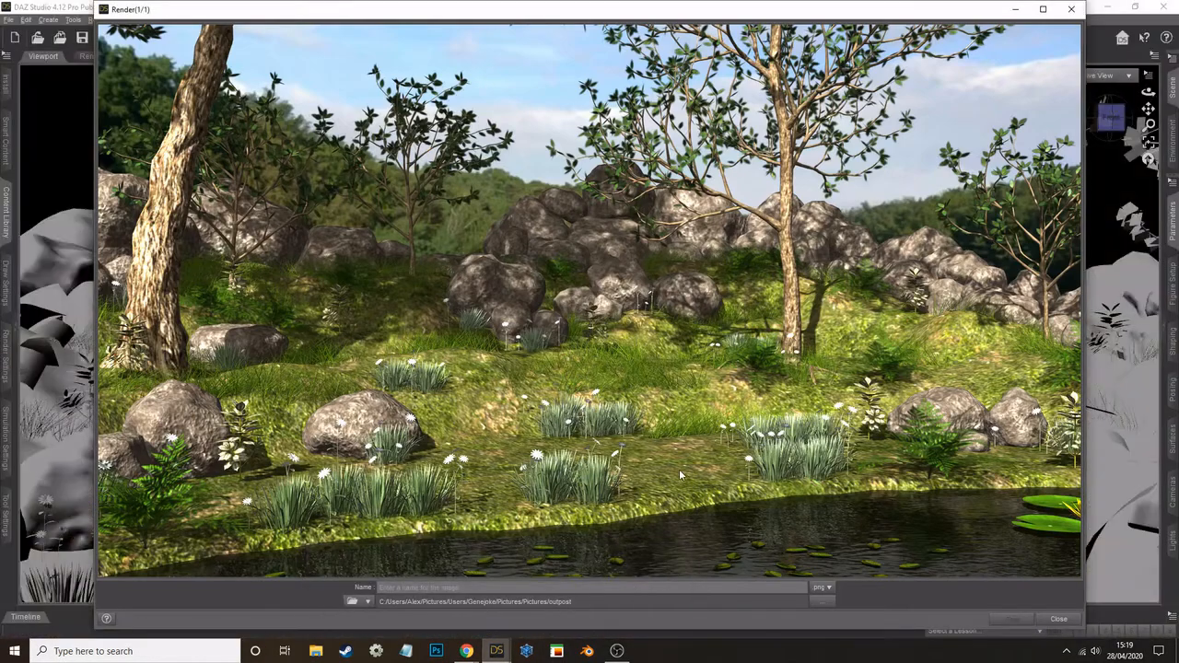
{"action": "left_click", "coordinate": [1059, 618]}
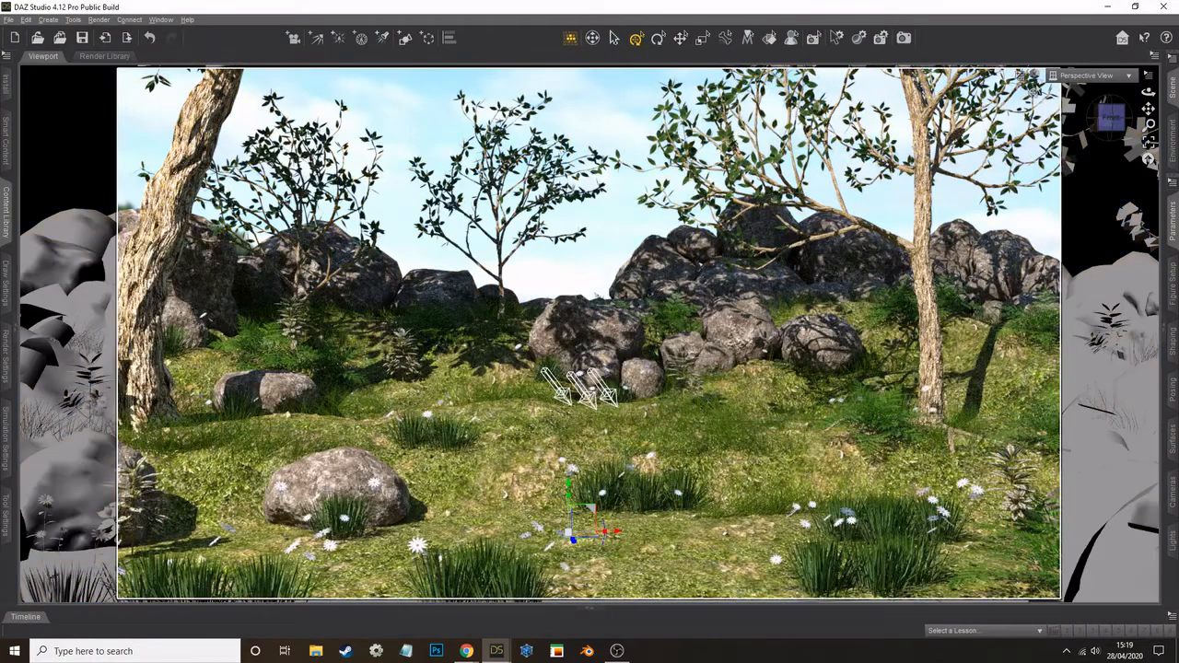
Step: Switch the viewport draw style back to Texture Shaded and frame the bank together with the lake's water and water lilies
{"action": "left_click", "coordinate": [1053, 75]}
{"action": "left_click", "coordinate": [1025, 192]}
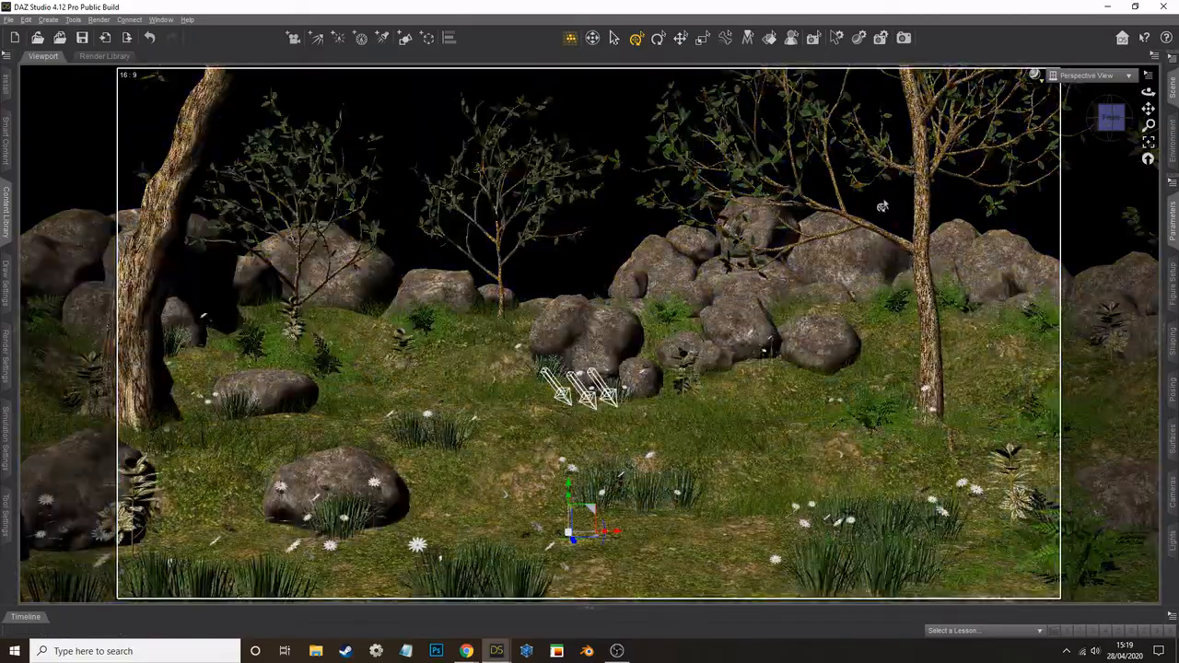
{"action": "scroll", "coordinate": [822, 246], "scroll_direction": "down", "scroll_amount": 4}
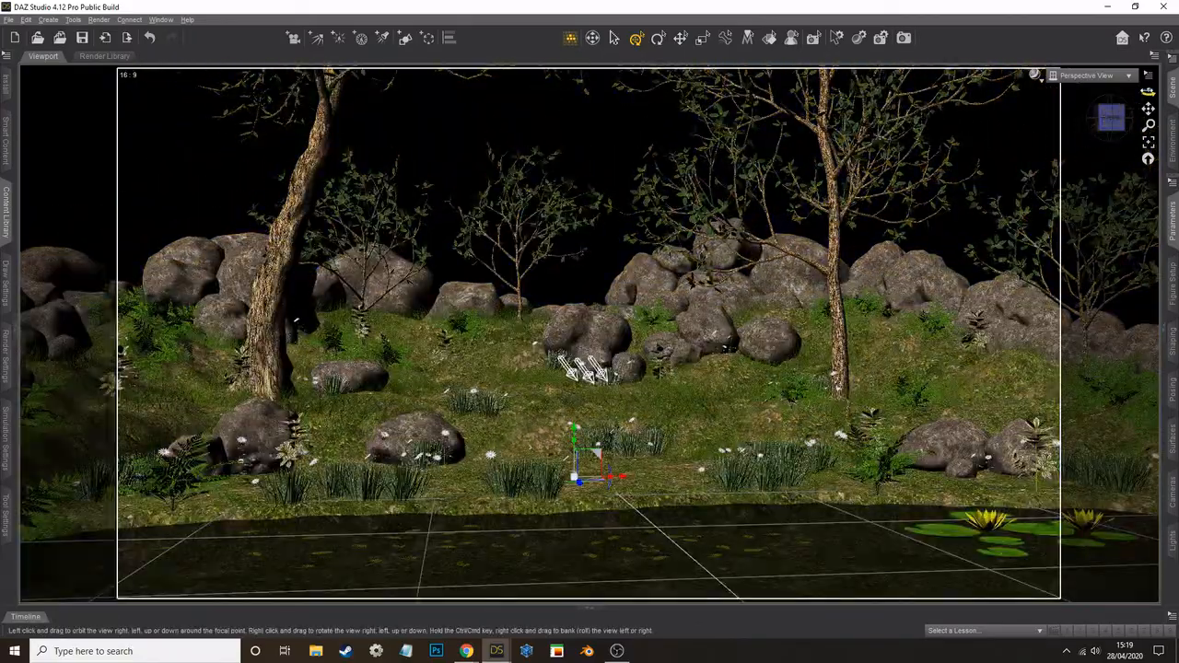
{"action": "left_click_drag", "start_coordinate": [1148, 91], "coordinate": [1163, 96]}
{"action": "left_click_drag", "start_coordinate": [566, 361], "coordinate": [584, 370]}
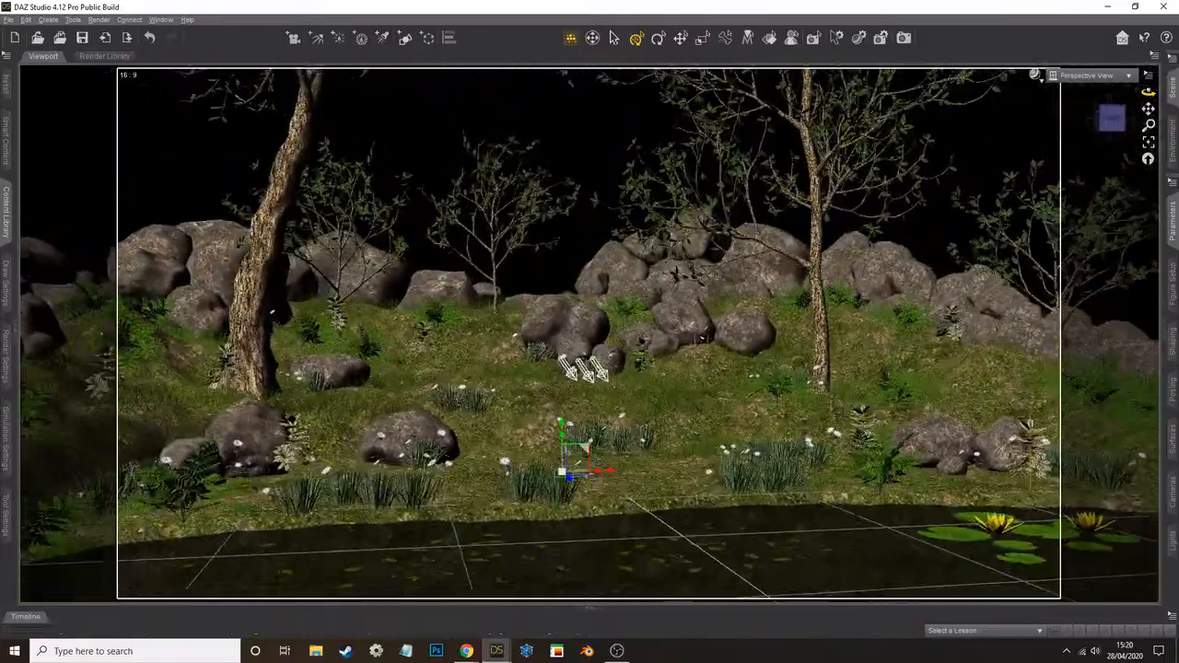
{"action": "left_click_drag", "start_coordinate": [1147, 92], "coordinate": [1142, 92]}
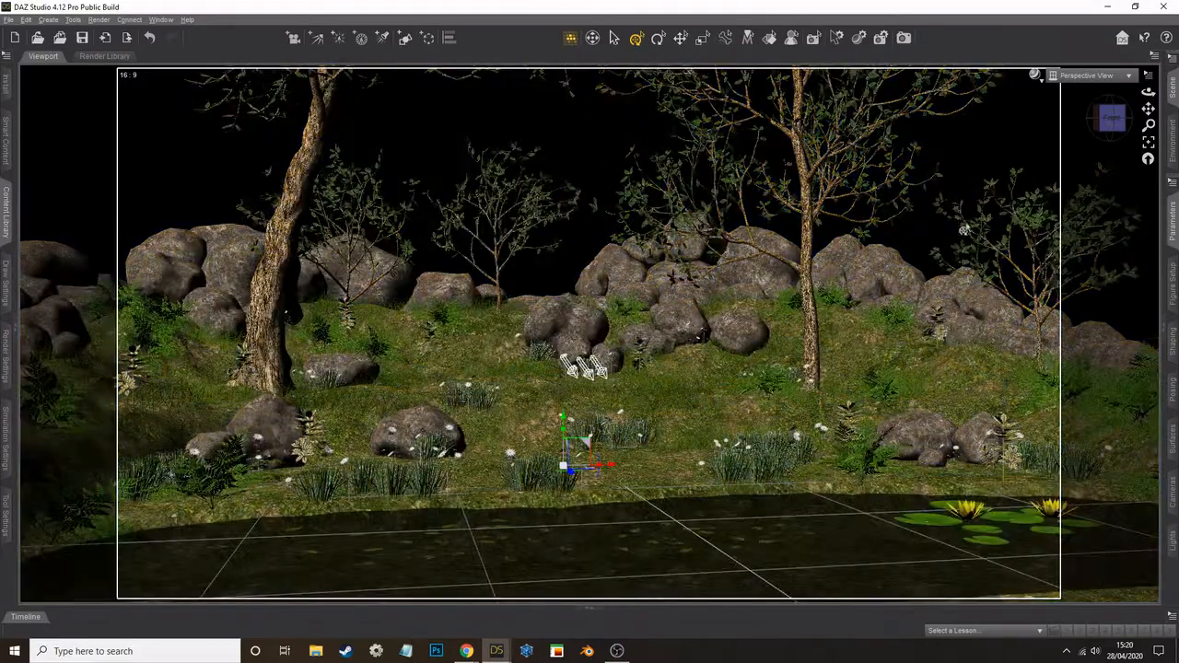
Step: Examine the surface settings of the My little lake Iray materials, including Aqua_plant, Flower, Grass2, Leaf, Leaf_3D, Small_plant and the rocks
{"action": "left_click", "coordinate": [1170, 103]}
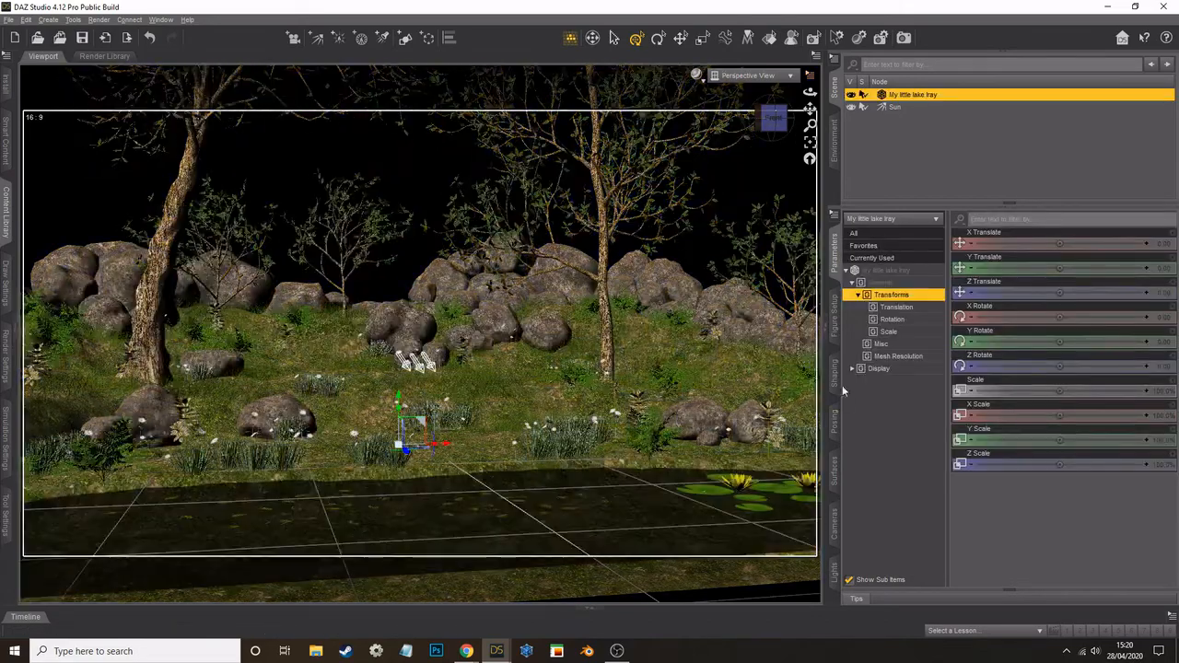
{"action": "left_click", "coordinate": [836, 470]}
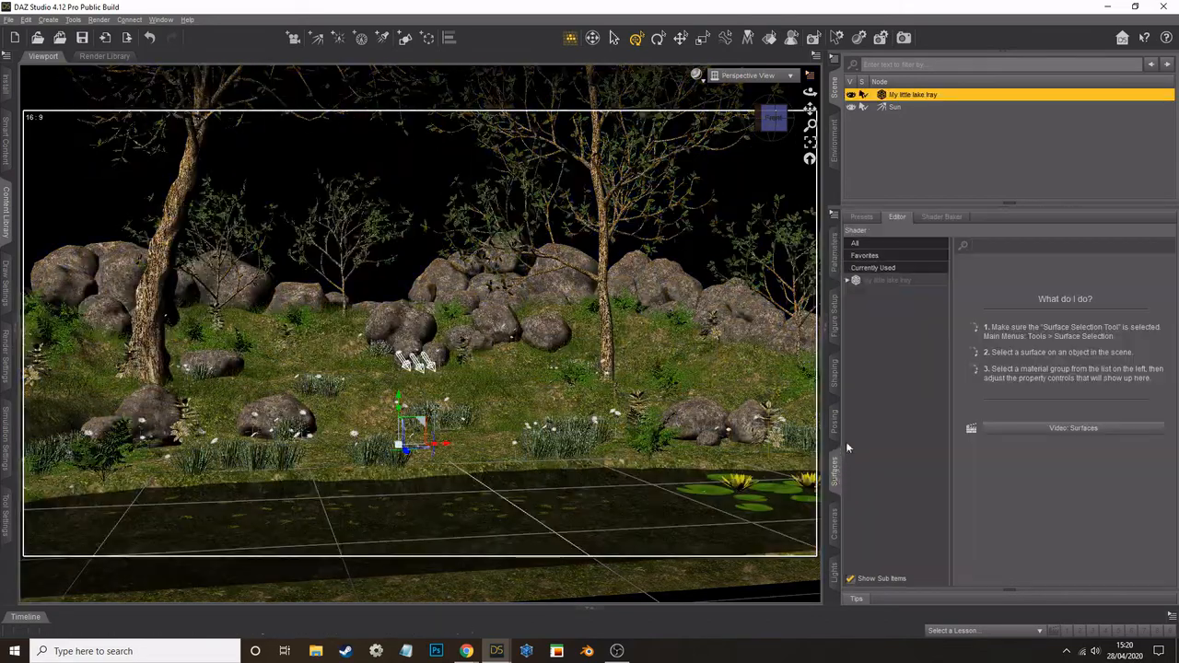
{"action": "left_click", "coordinate": [848, 280]}
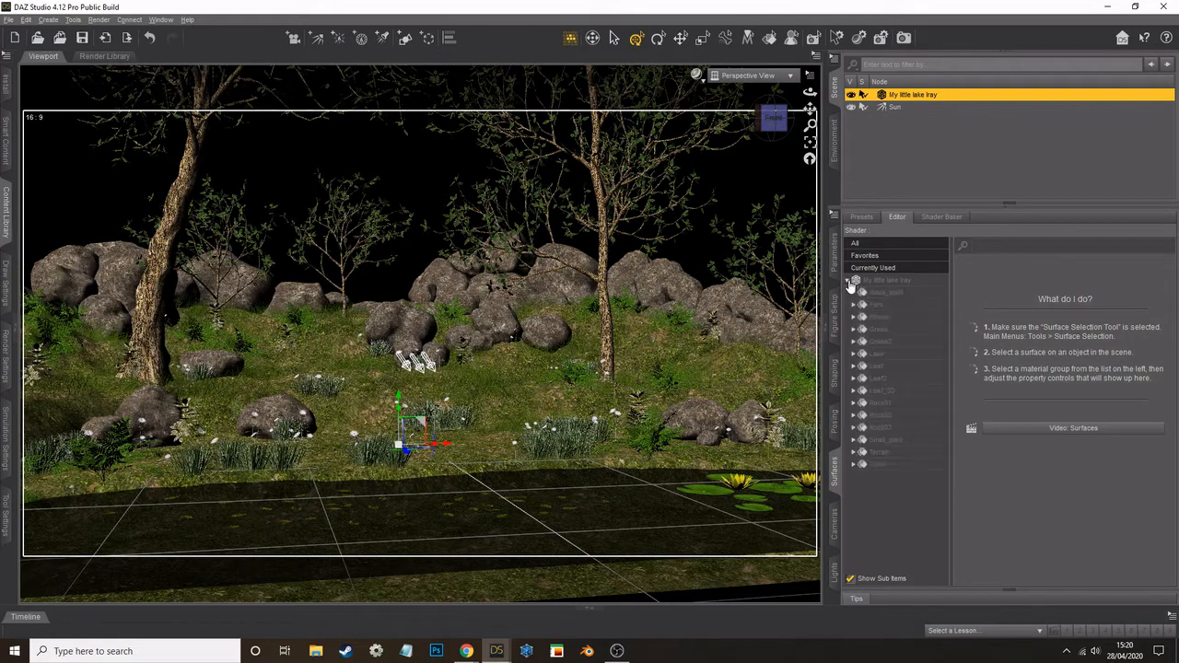
{"action": "left_click", "coordinate": [886, 293]}
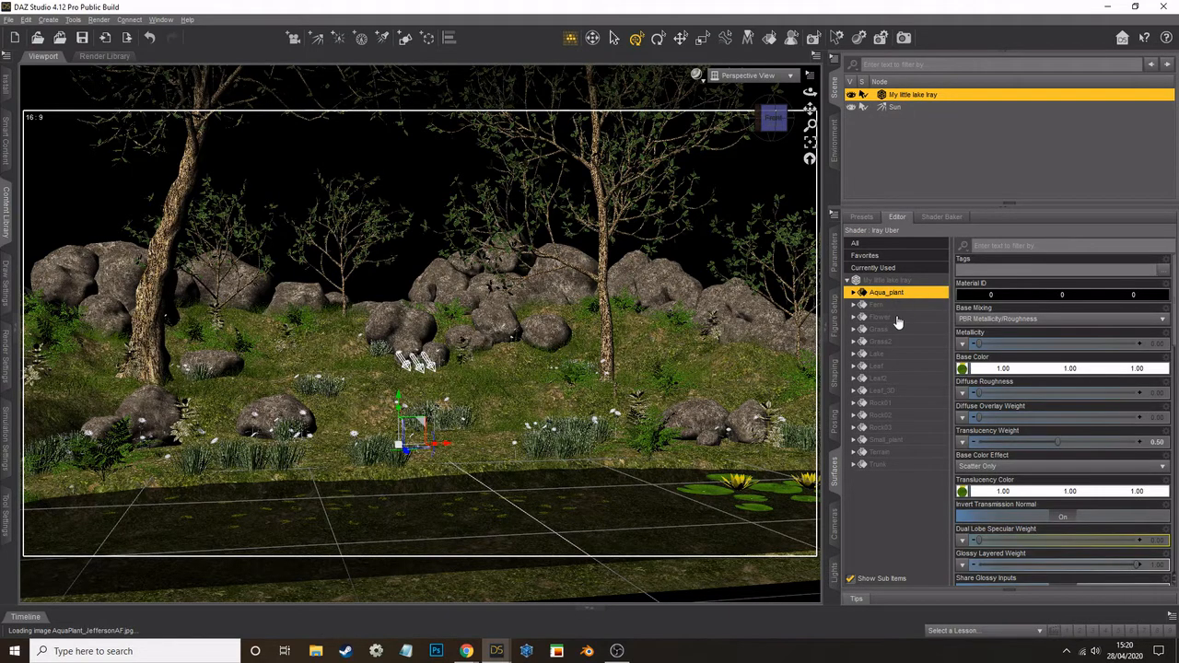
{"action": "left_click", "coordinate": [897, 319]}
{"action": "left_click", "coordinate": [890, 343]}
{"action": "left_click", "coordinate": [891, 367]}
{"action": "left_click", "coordinate": [891, 392]}
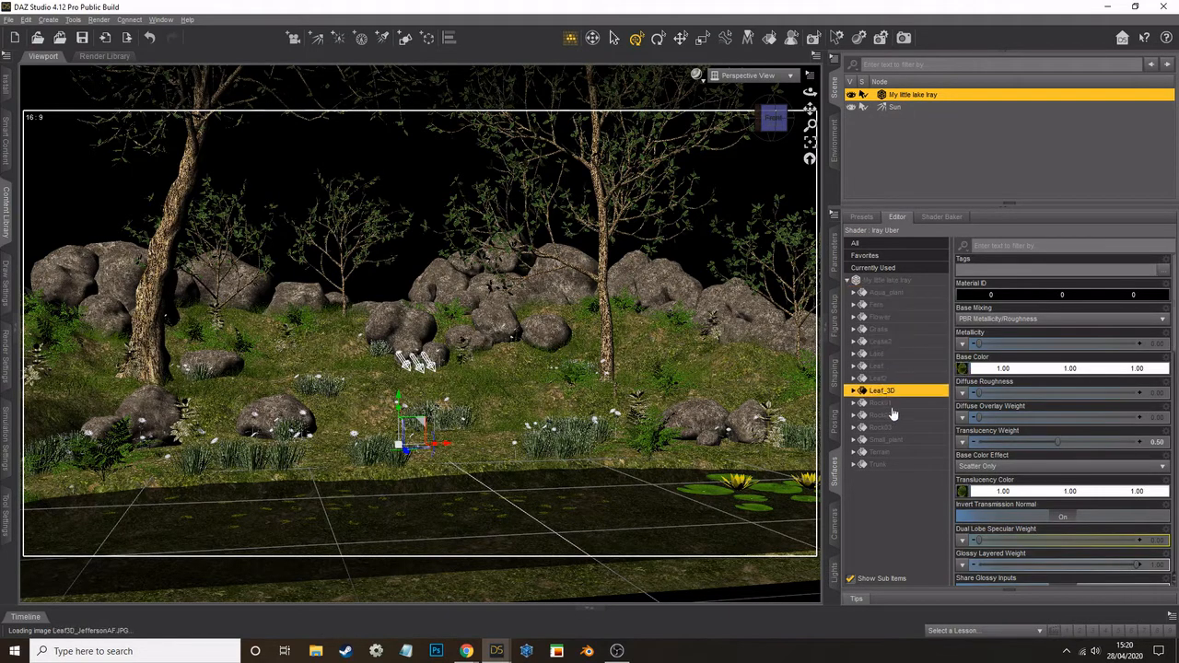
{"action": "left_click", "coordinate": [887, 441]}
{"action": "left_click", "coordinate": [886, 428]}
{"action": "left_click", "coordinate": [884, 415]}
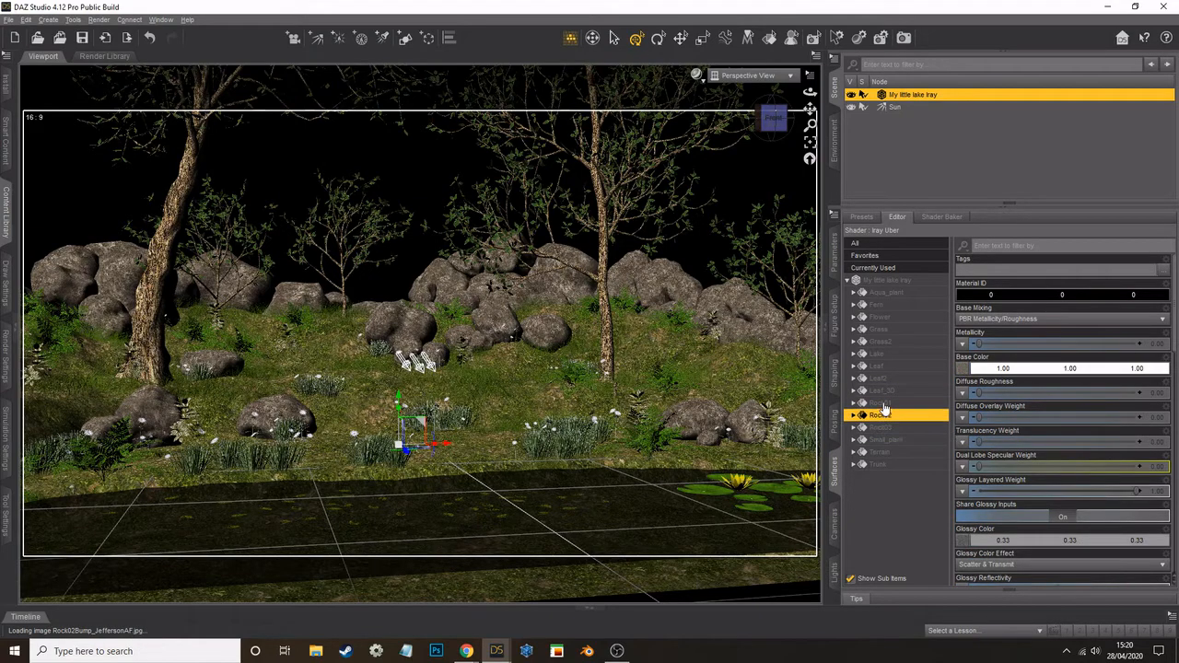
{"action": "left_click", "coordinate": [882, 402]}
{"action": "left_click", "coordinate": [880, 368]}
{"action": "left_click", "coordinate": [878, 342]}
{"action": "left_click", "coordinate": [875, 318]}
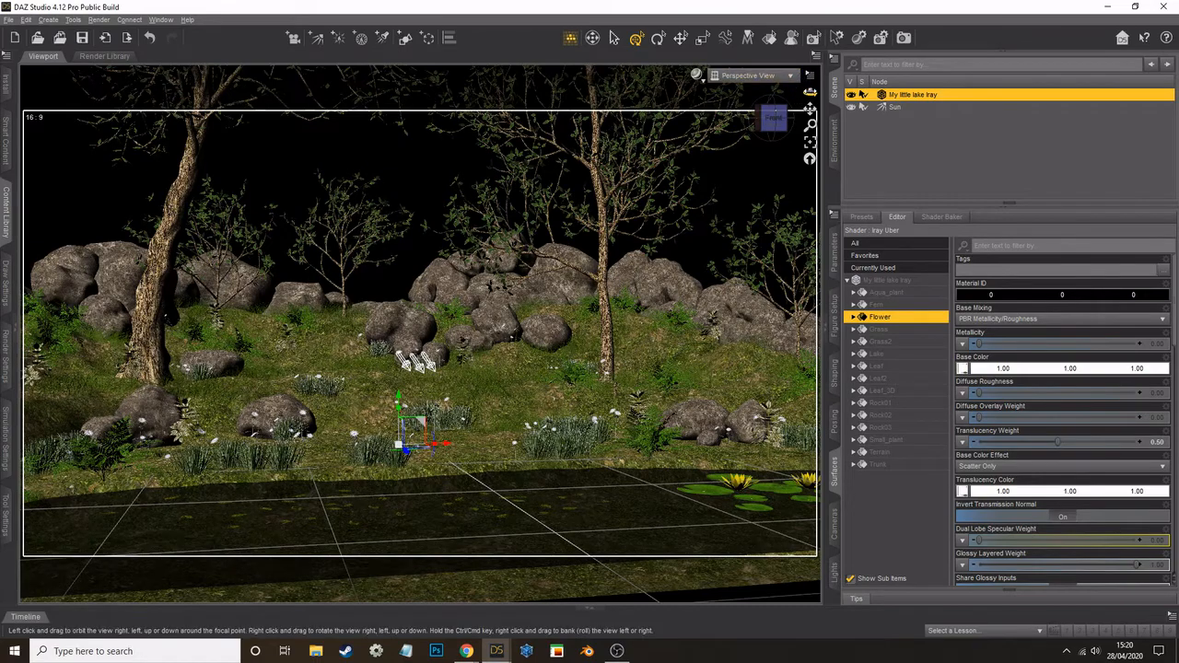
Step: Examine the Trunk and Leaf surface settings of My little lake Iray, including the leaf's Base Color texture and Cutout Opacity map
{"action": "mouse_move", "coordinate": [809, 92]}
{"action": "left_mouse_down"}
{"action": "mouse_move", "coordinate": [809, 120]}
{"action": "mouse_move", "coordinate": [798, 83]}
{"action": "left_mouse_up"}
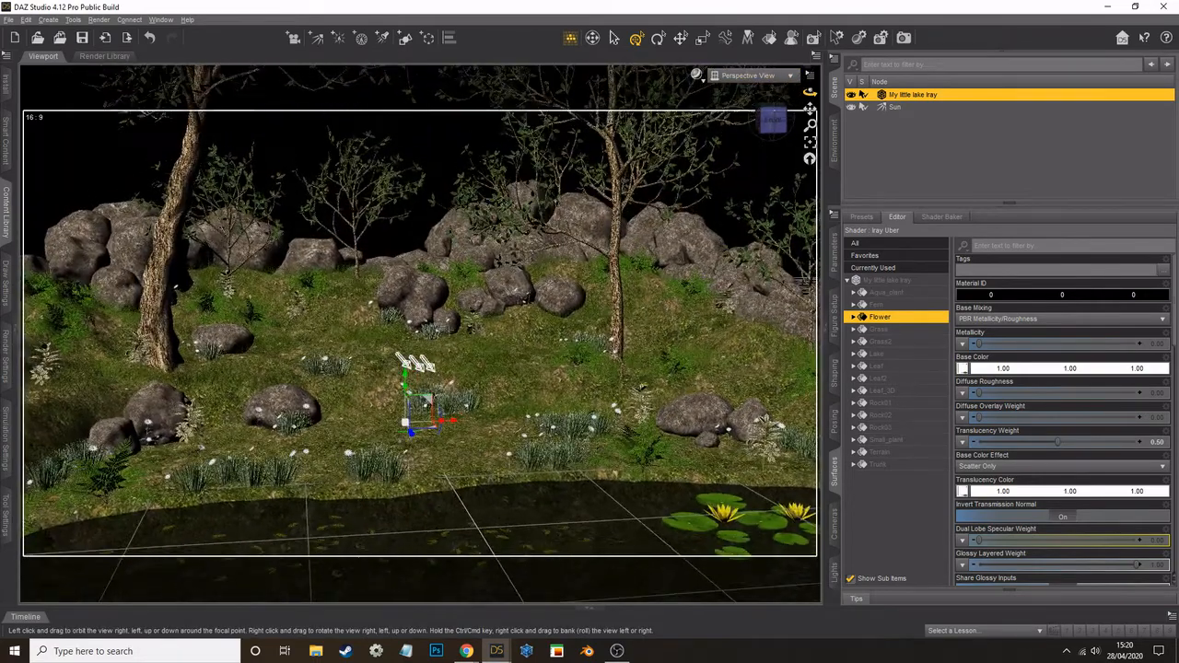
{"action": "left_click", "coordinate": [880, 465]}
{"action": "mouse_move", "coordinate": [963, 375]}
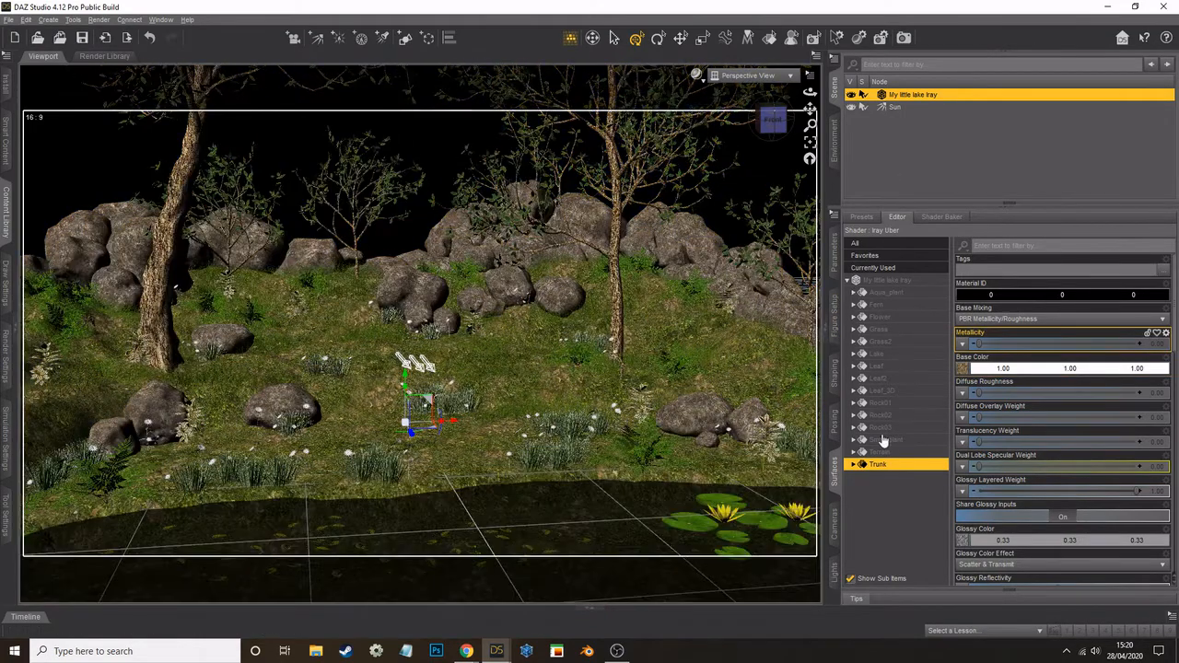
{"action": "left_click", "coordinate": [880, 366]}
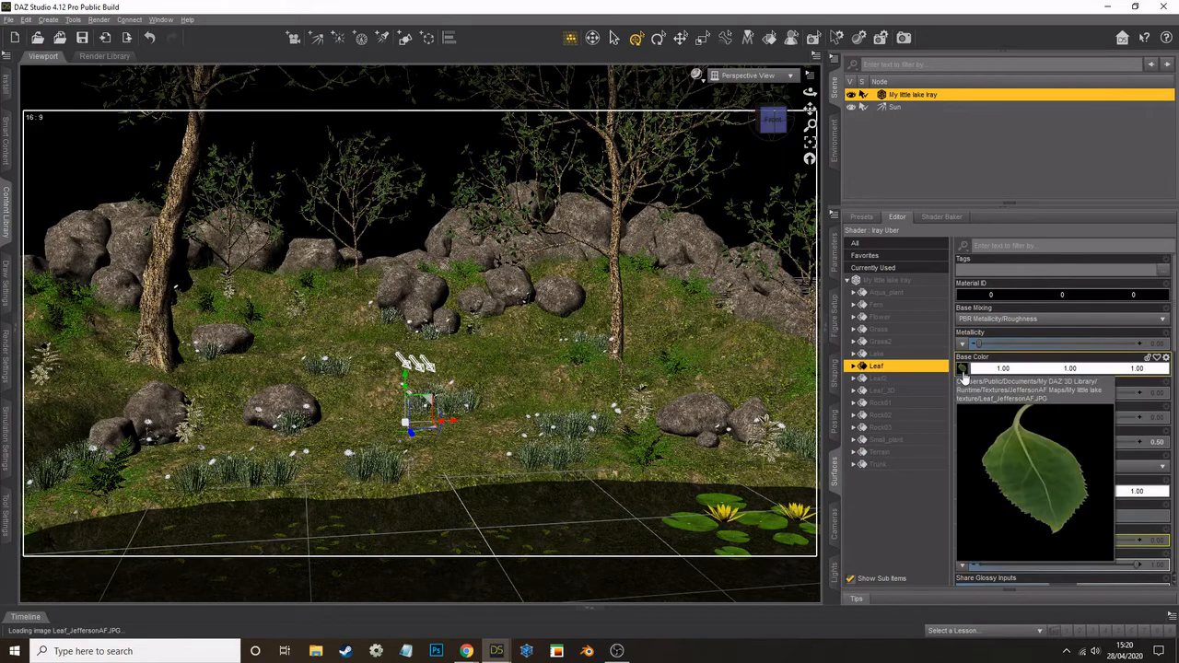
{"action": "scroll", "coordinate": [981, 518], "scroll_direction": "down", "scroll_amount": 3}
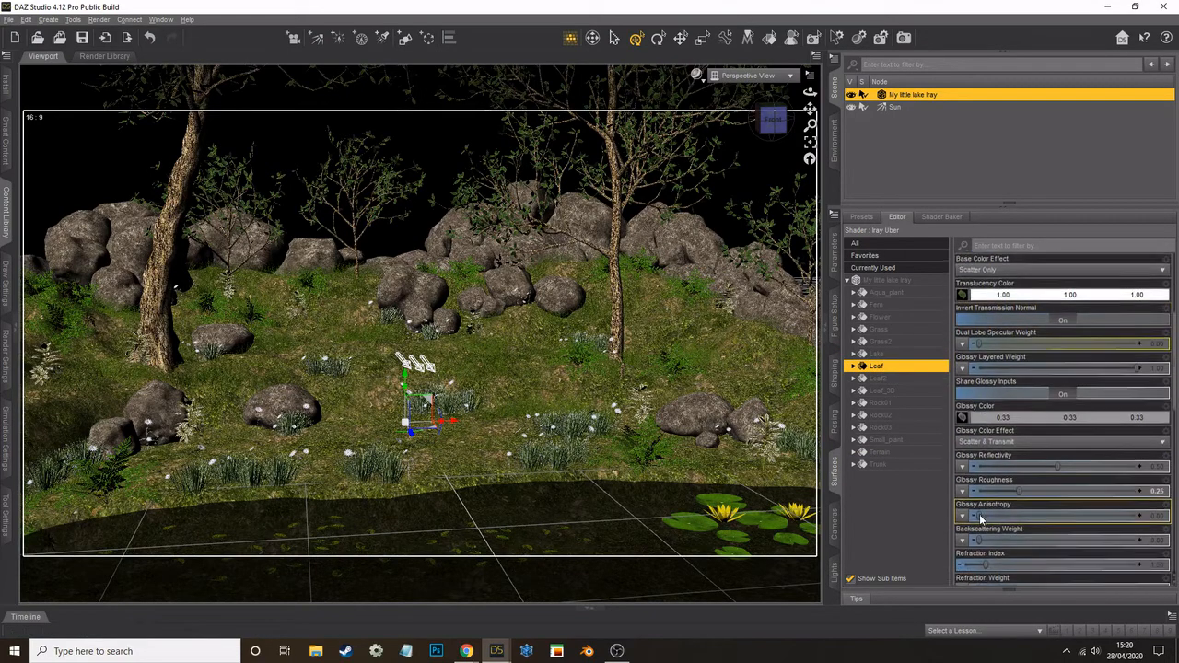
{"action": "scroll", "coordinate": [981, 518], "scroll_direction": "down", "scroll_amount": 5}
{"action": "mouse_move", "coordinate": [962, 417]}
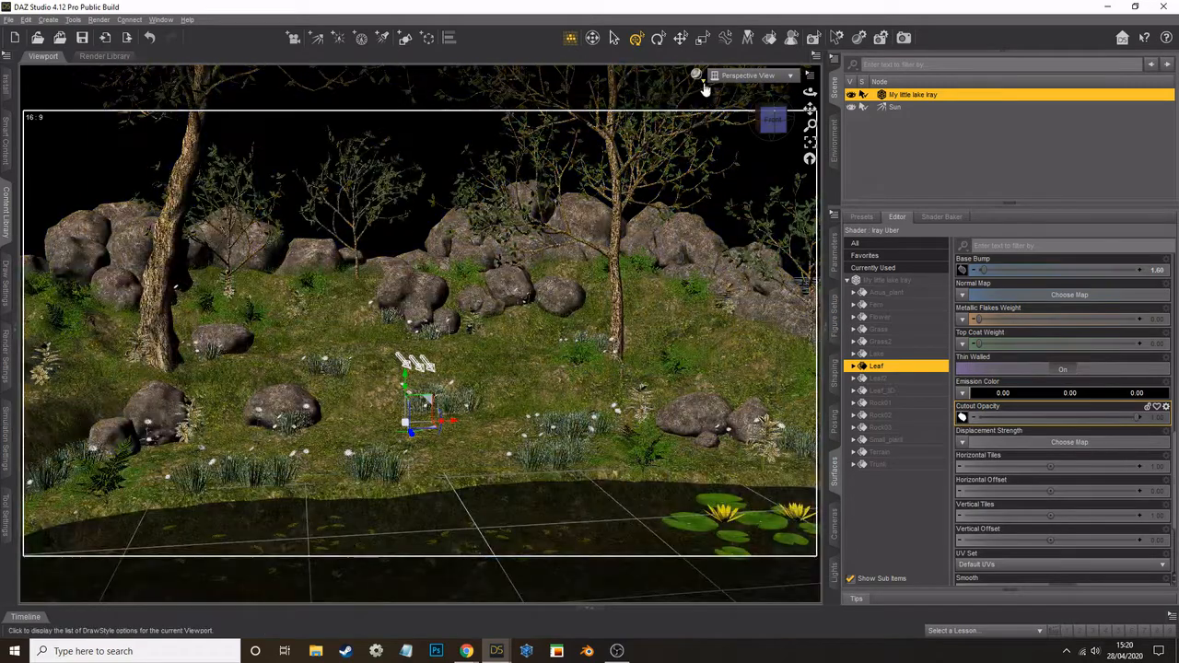
Step: Switch the viewport draw style to Wire Shaded and inspect the mesh of the trees, rocks and grass up close
{"action": "left_click", "coordinate": [687, 83]}
{"action": "left_click", "coordinate": [698, 74]}
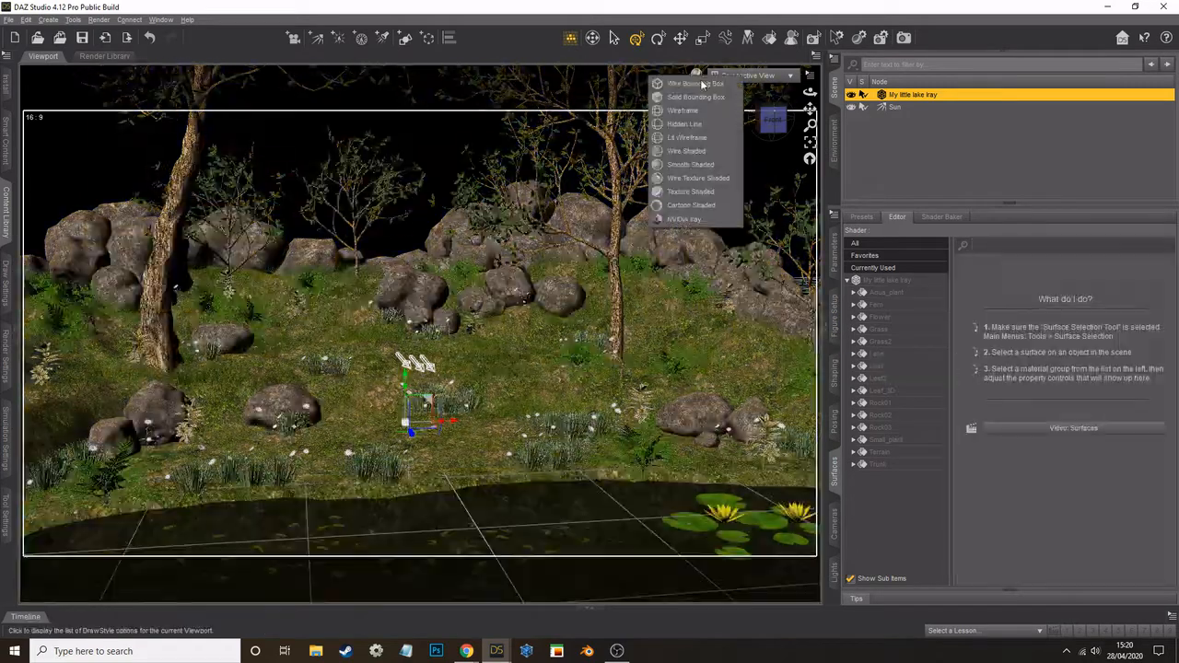
{"action": "left_click", "coordinate": [702, 152]}
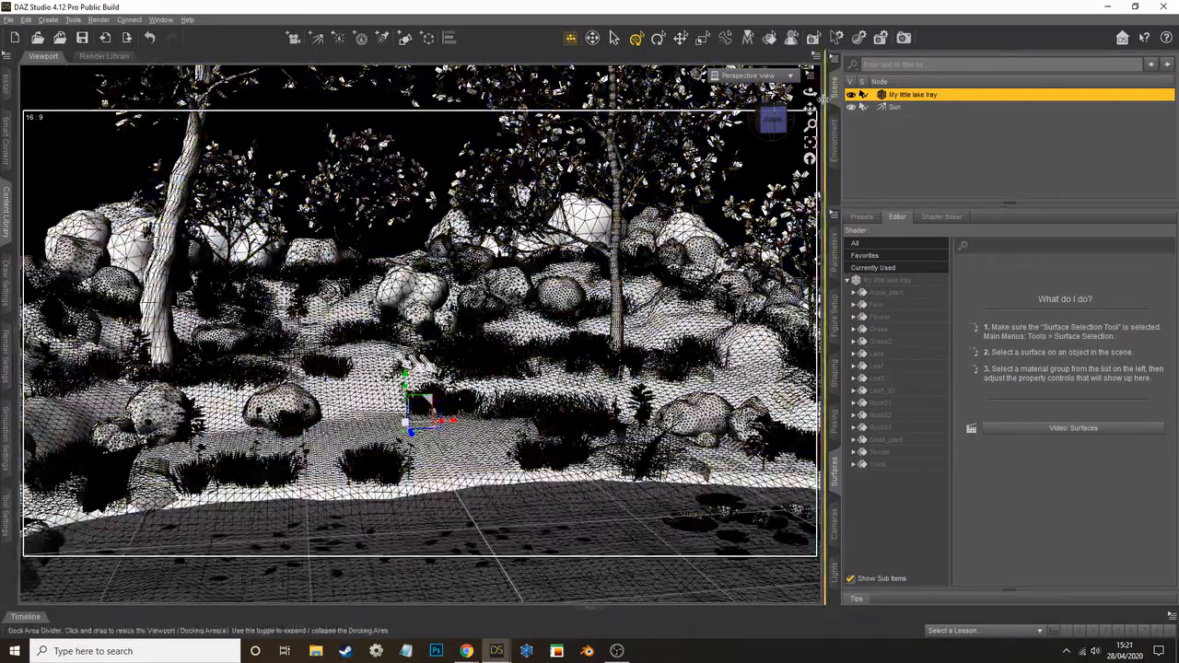
{"action": "left_click_drag", "start_coordinate": [810, 93], "coordinate": [772, 116]}
Step: Switch the viewport draw style to Smooth Shaded and inspect the untextured leaf planes, rocks and grass from several distances
{"action": "left_click", "coordinate": [709, 75]}
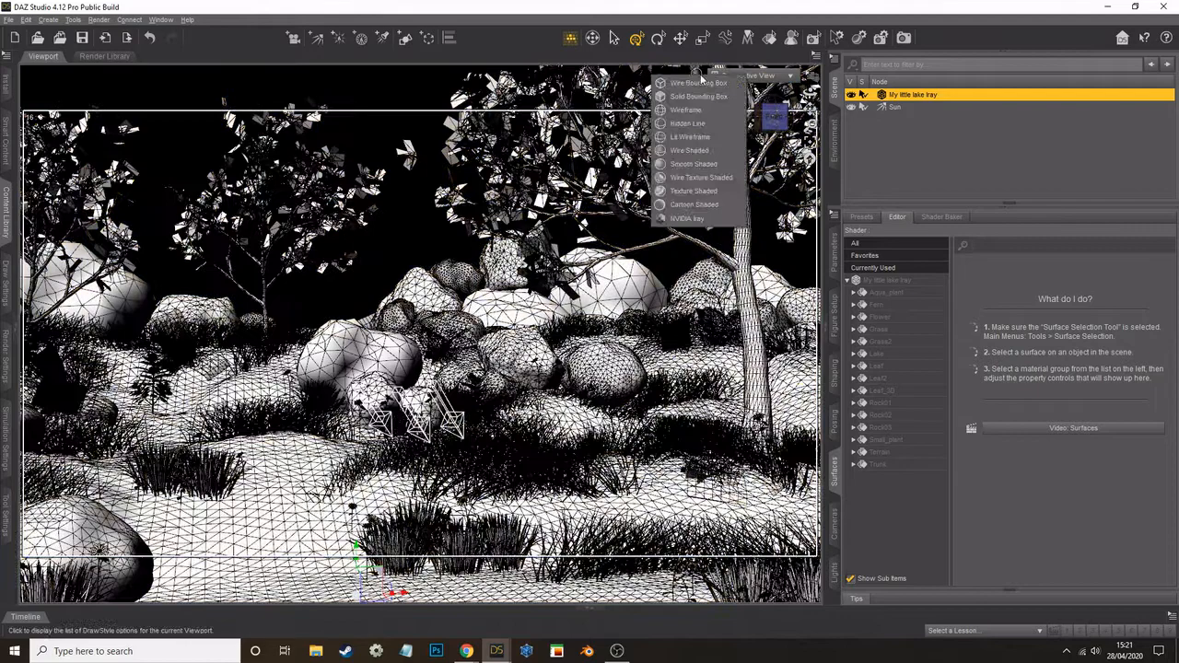
{"action": "left_click", "coordinate": [705, 163]}
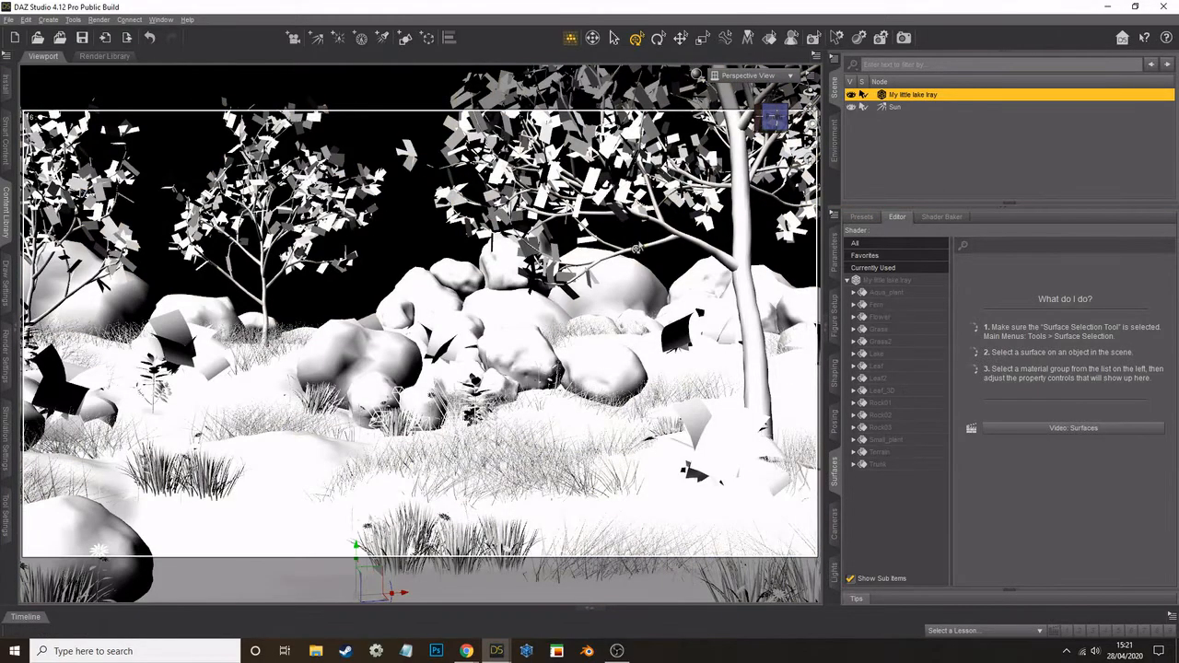
{"action": "left_click_drag", "start_coordinate": [773, 116], "coordinate": [773, 116]}
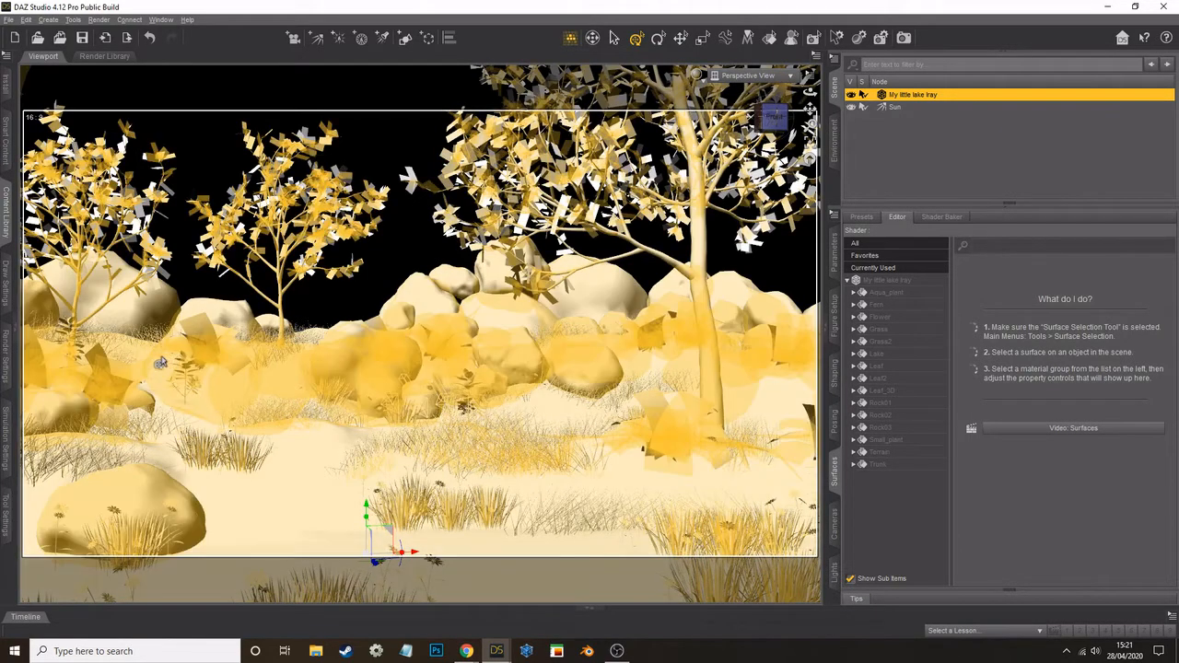
{"action": "left_click_drag", "start_coordinate": [809, 112], "coordinate": [809, 111]}
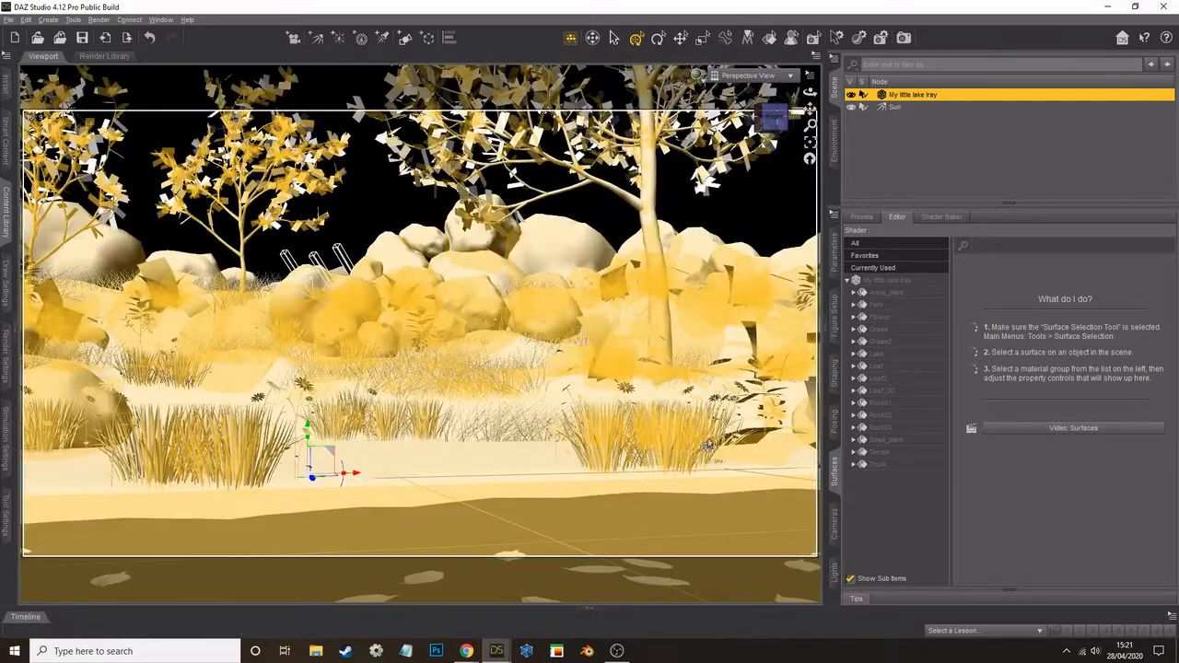
{"action": "scroll", "coordinate": [718, 448], "scroll_direction": "up", "scroll_amount": 6}
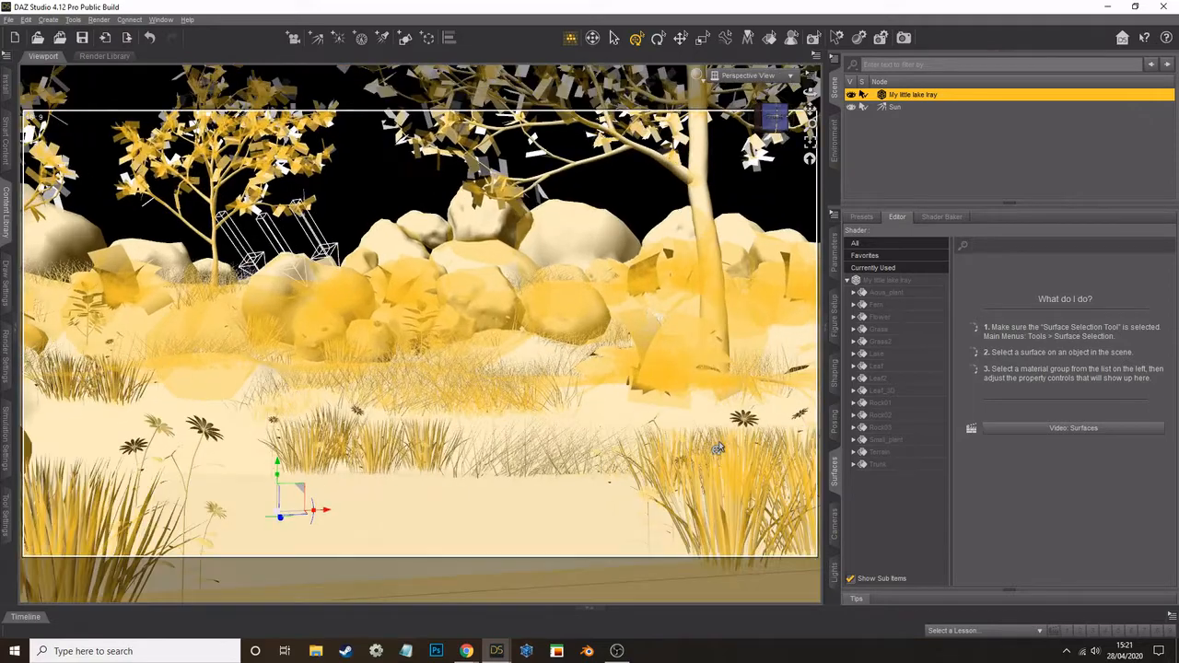
{"action": "scroll", "coordinate": [718, 448], "scroll_direction": "up", "scroll_amount": 2}
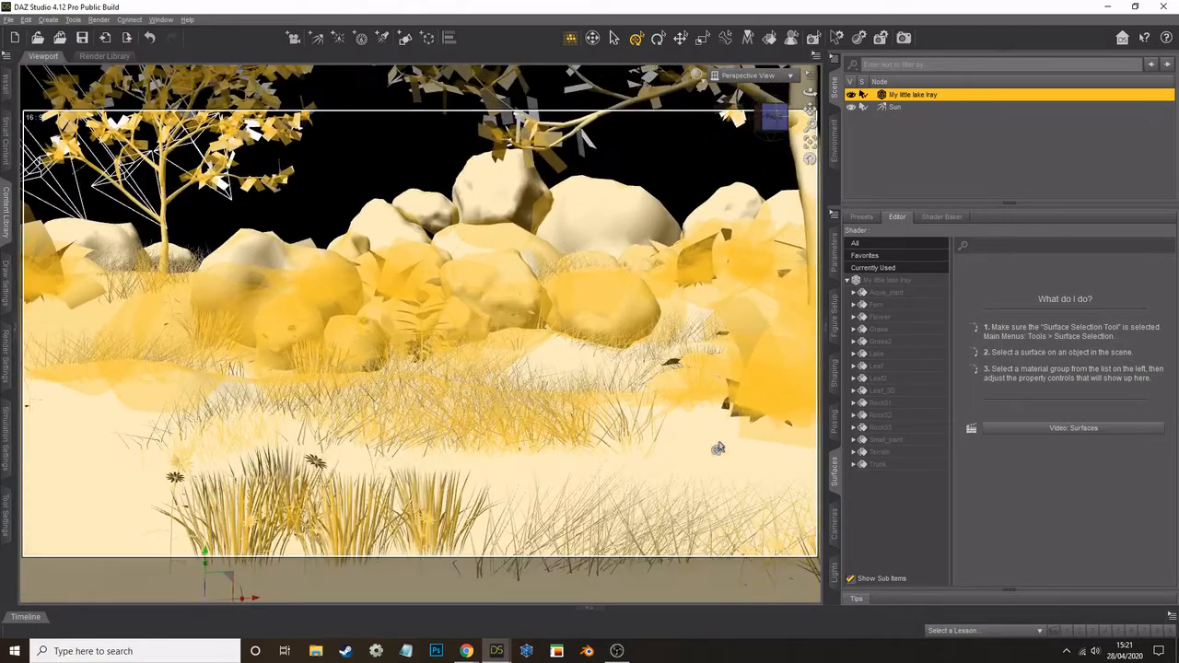
{"action": "scroll", "coordinate": [519, 364], "scroll_direction": "down", "scroll_amount": 4}
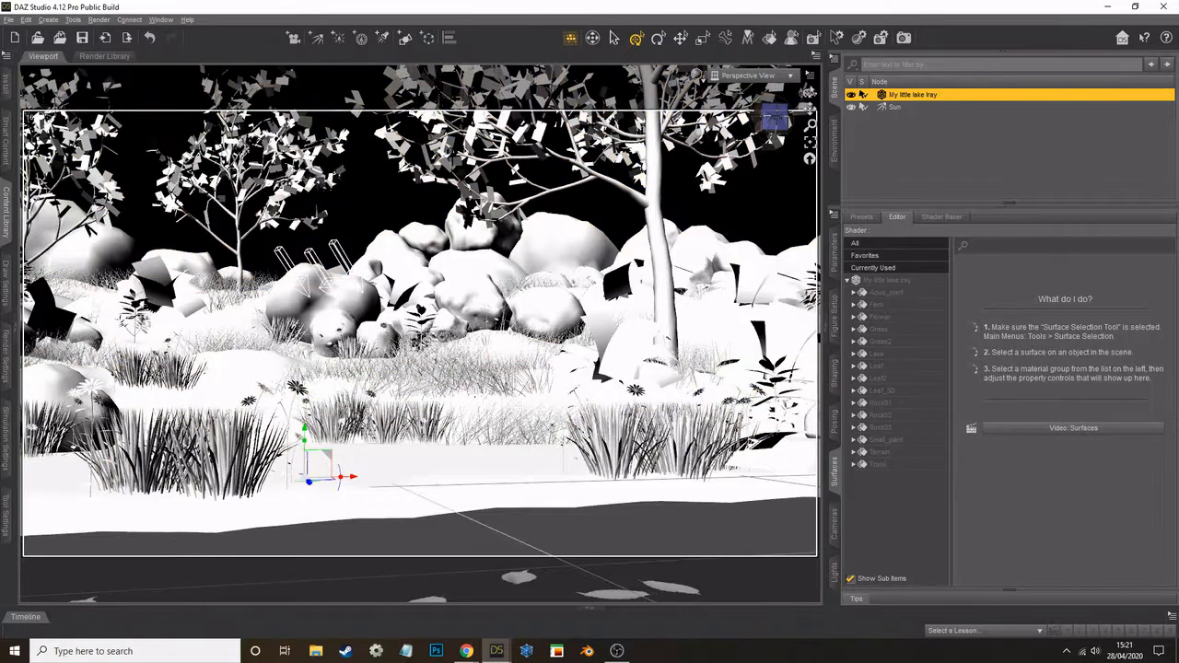
Step: Set the Iray Environment Mode to Sun-Sky Only and enlarge the viewport beside the render settings for the Iray preview
{"action": "left_click_drag", "start_coordinate": [810, 92], "coordinate": [843, 127]}
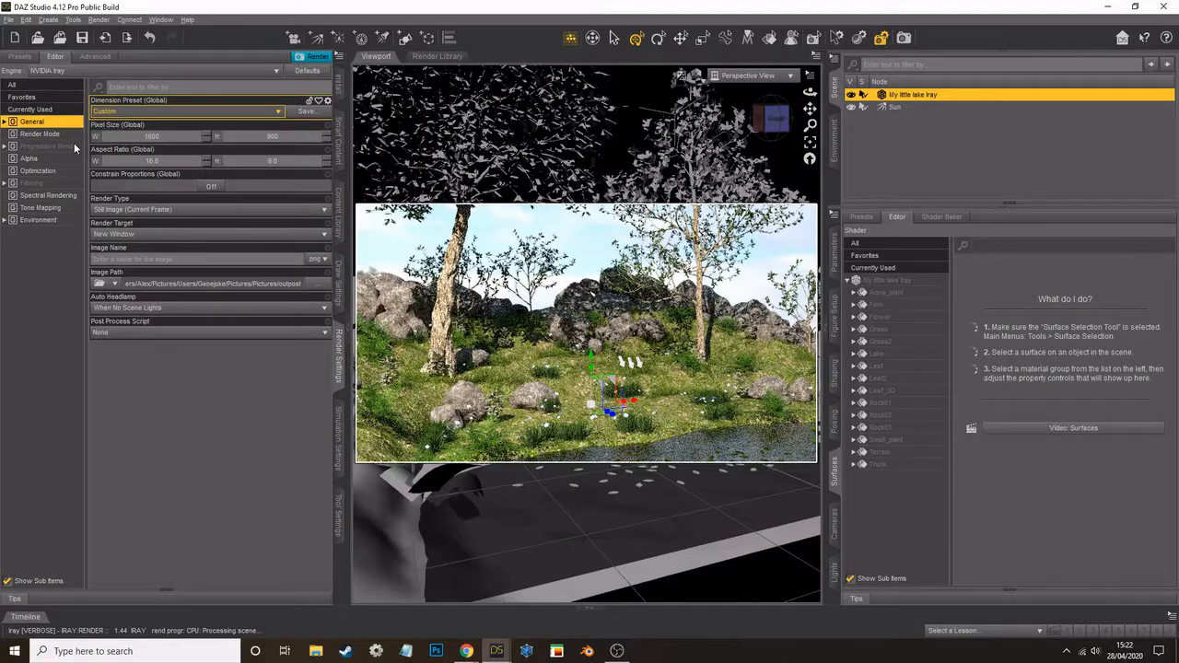
{"action": "left_click", "coordinate": [49, 223]}
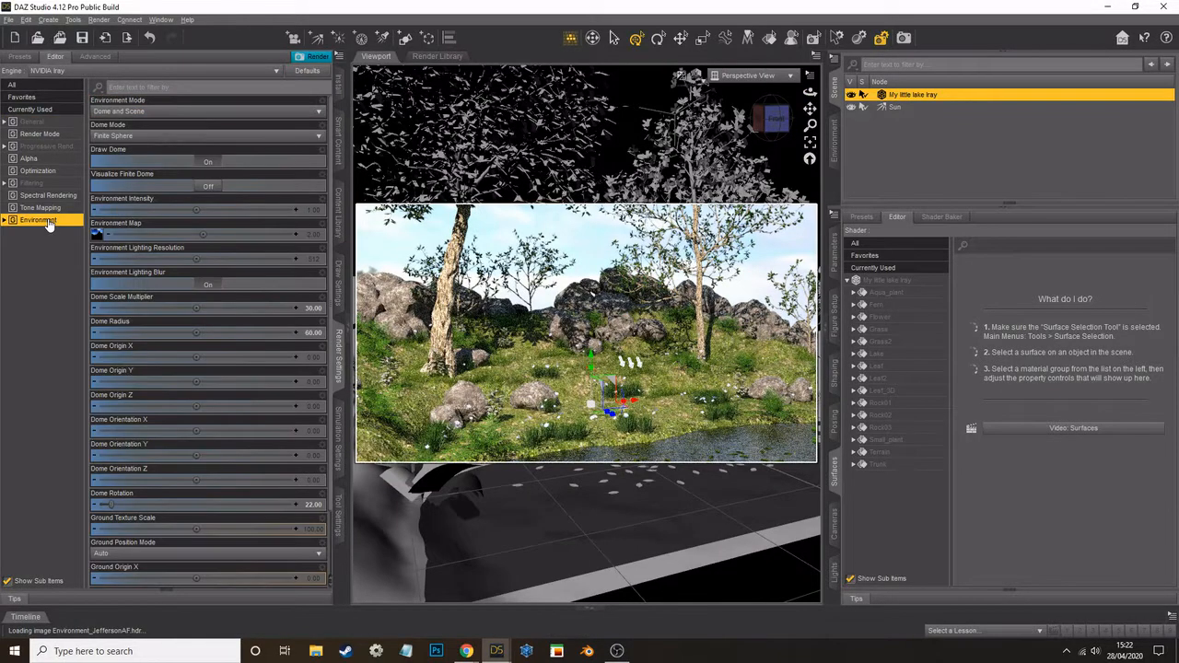
{"action": "left_click", "coordinate": [130, 110]}
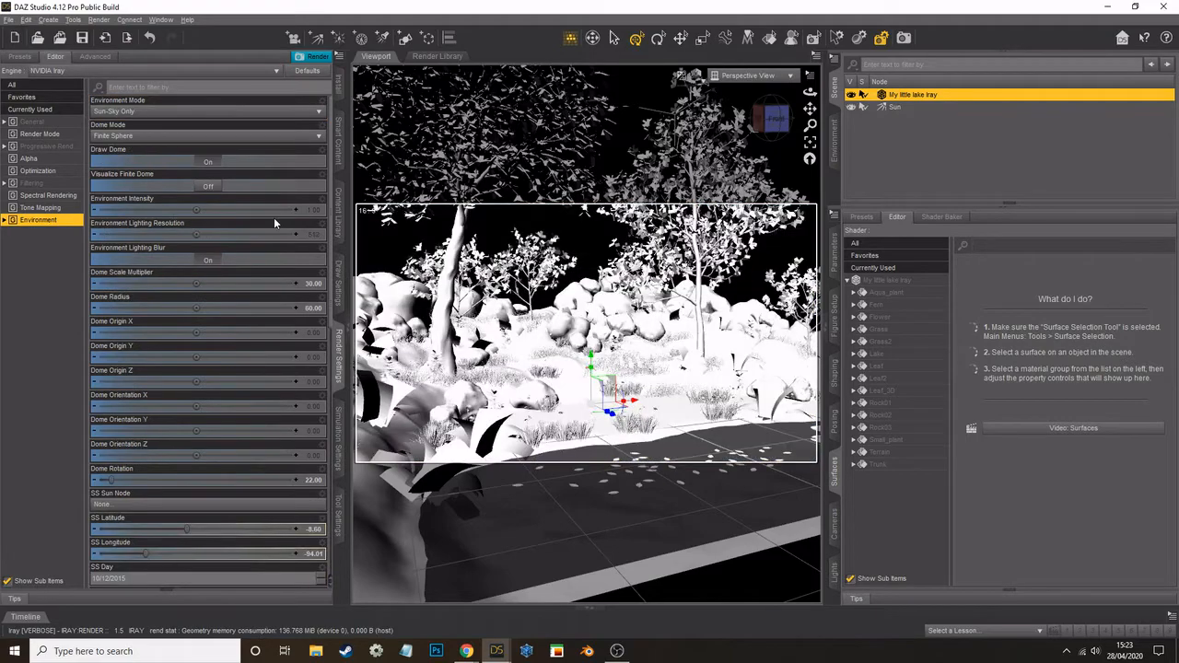
{"action": "left_click", "coordinate": [341, 339]}
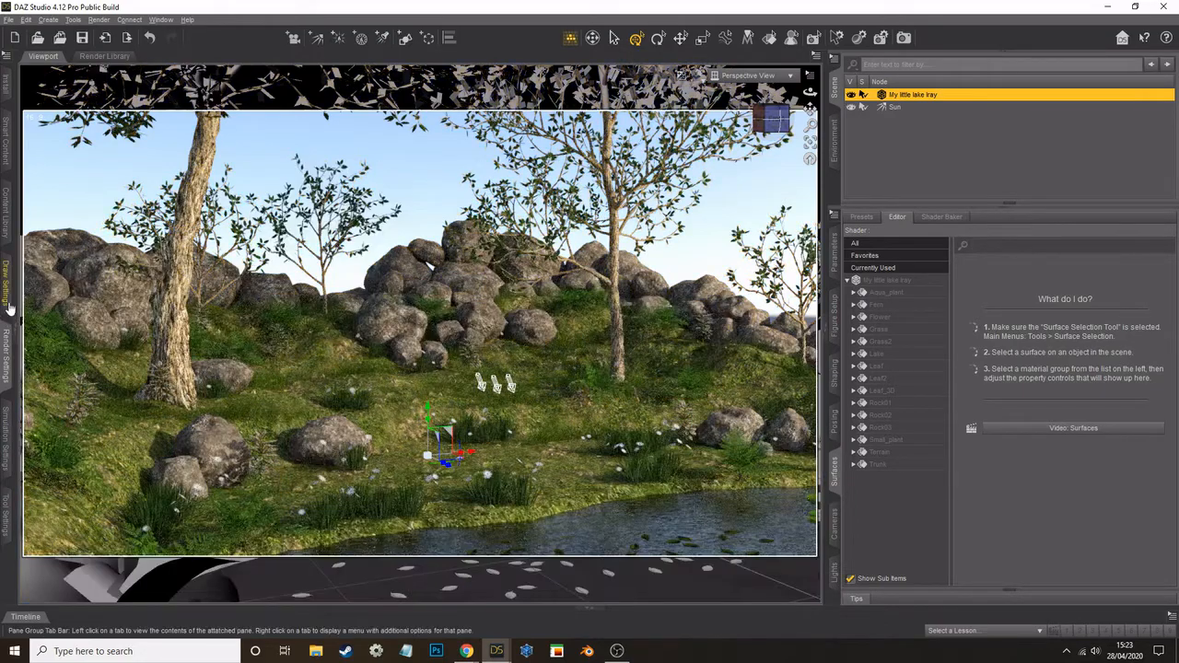
{"action": "left_click", "coordinate": [7, 348]}
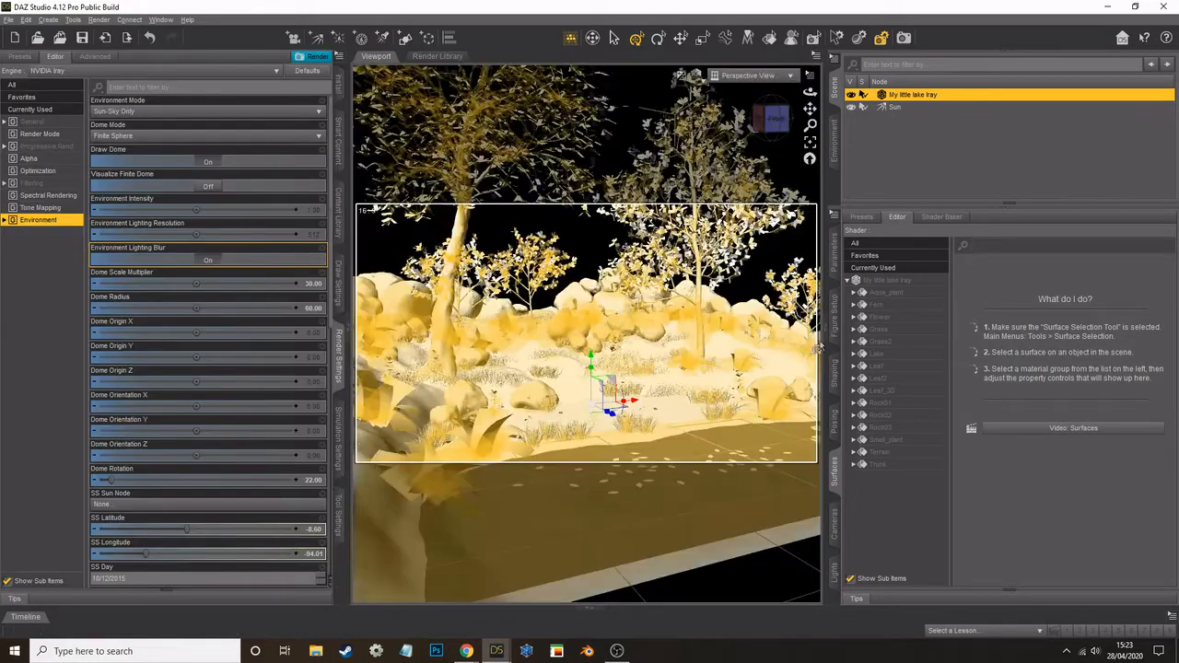
{"action": "left_click", "coordinate": [824, 325]}
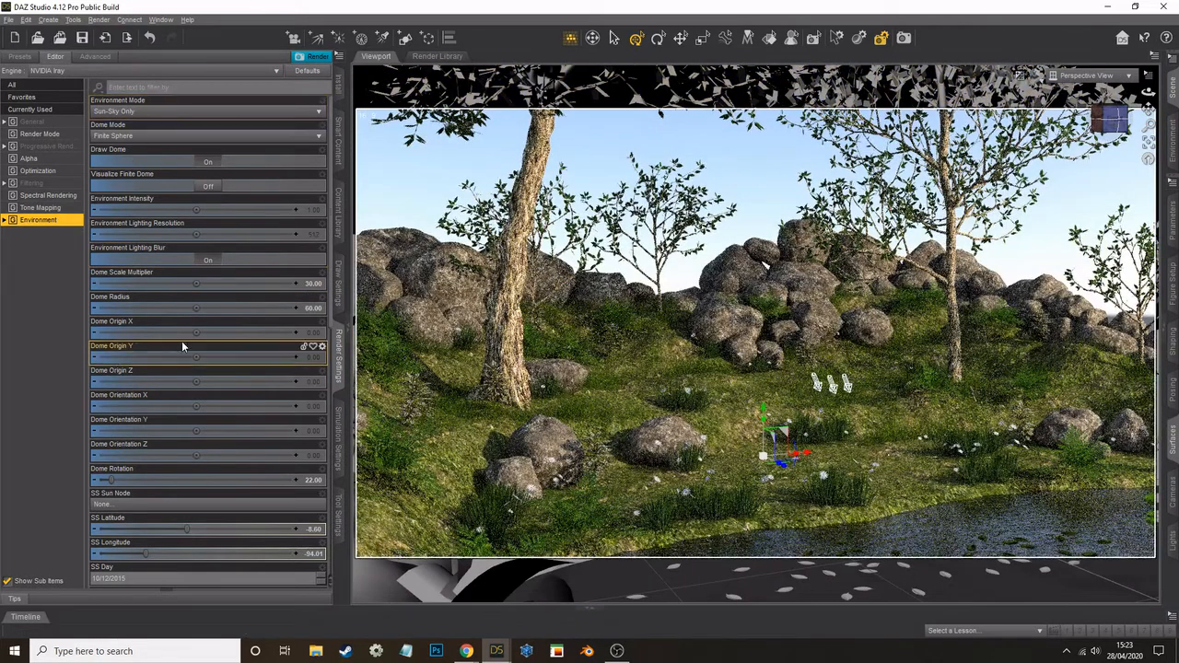
Step: Advance the sun-sky time (SS Time) hour by hour to 15:30:00, previewing the light on the lake bank
{"action": "scroll", "coordinate": [181, 341], "scroll_direction": "down", "scroll_amount": 5}
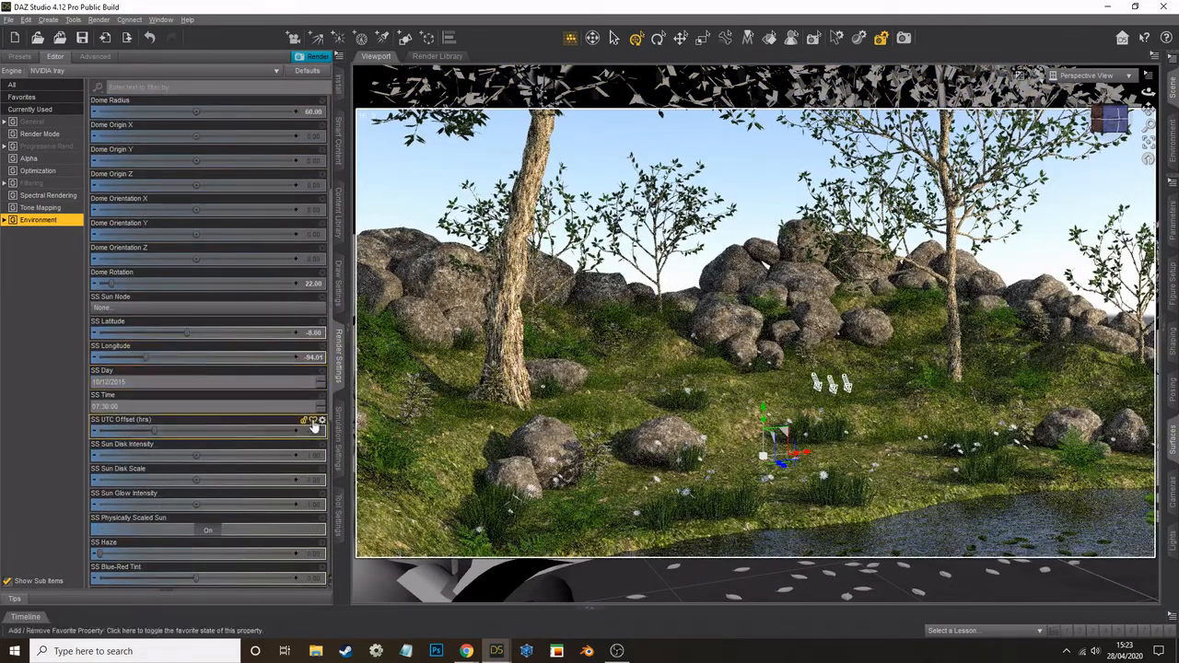
{"action": "left_click", "coordinate": [322, 410]}
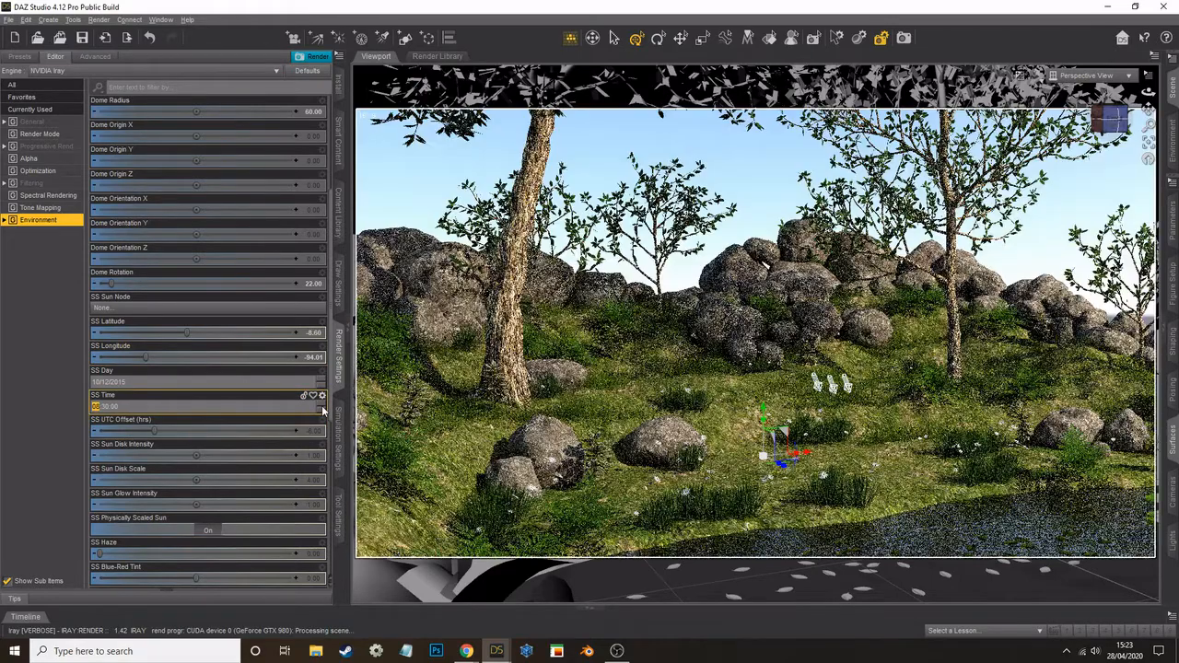
{"action": "left_click", "coordinate": [321, 406]}
{"action": "left_click", "coordinate": [322, 406]}
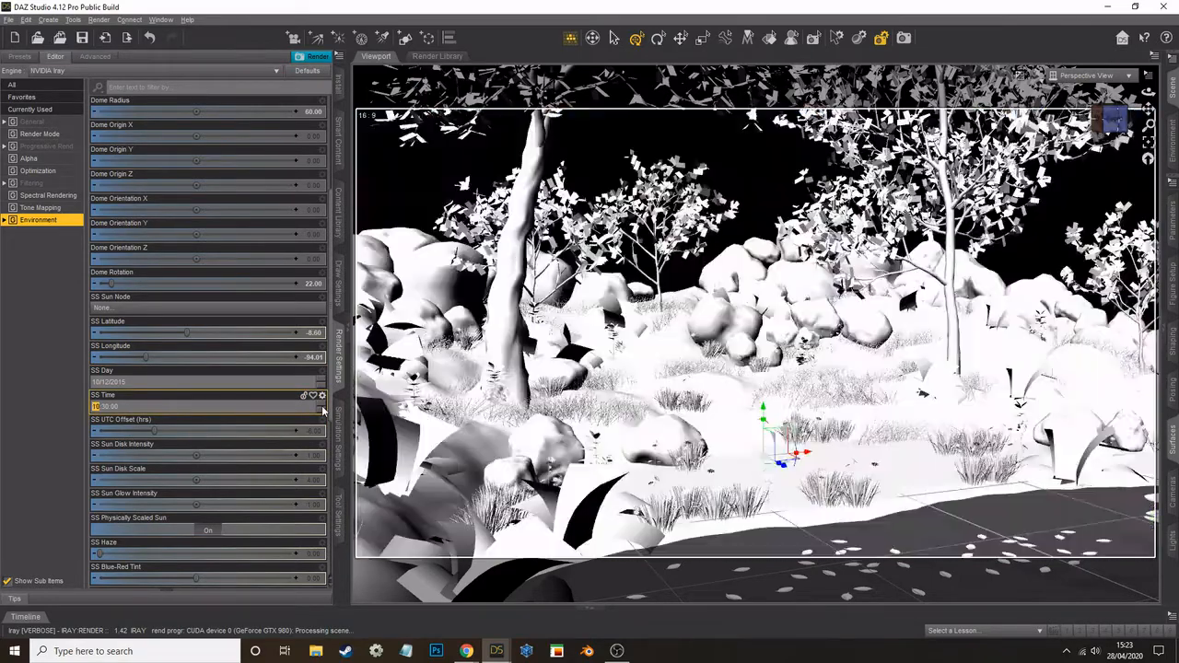
{"action": "left_click", "coordinate": [322, 410]}
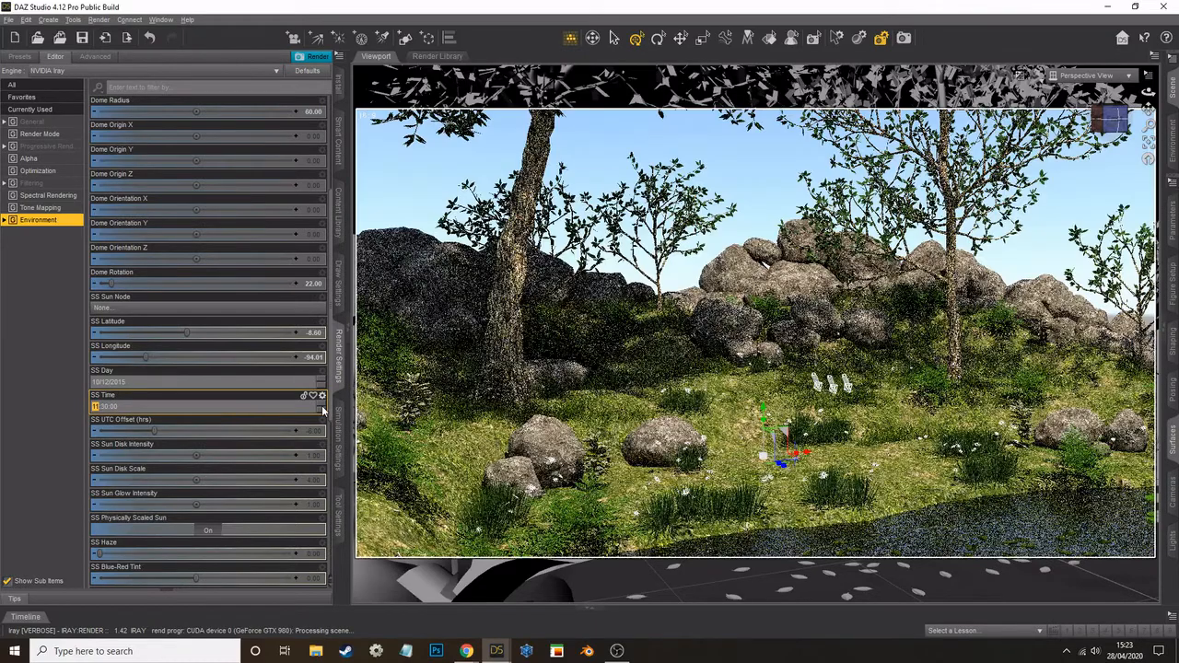
{"action": "left_click", "coordinate": [322, 410]}
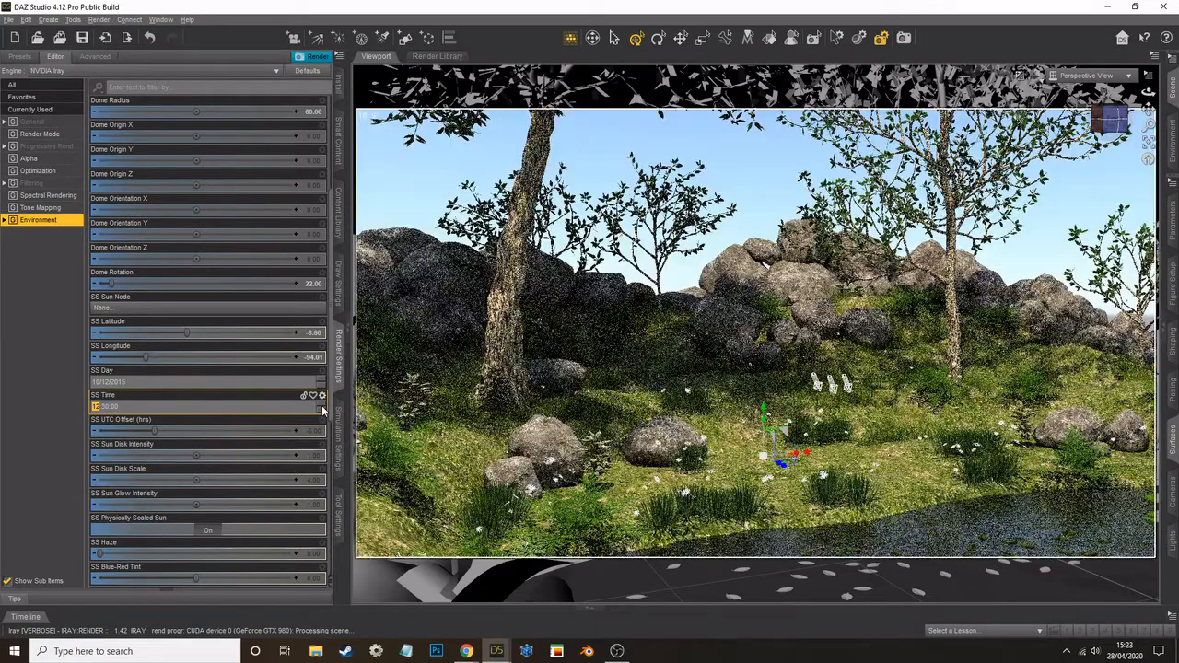
{"action": "left_click", "coordinate": [322, 410]}
{"action": "left_click", "coordinate": [322, 410]}
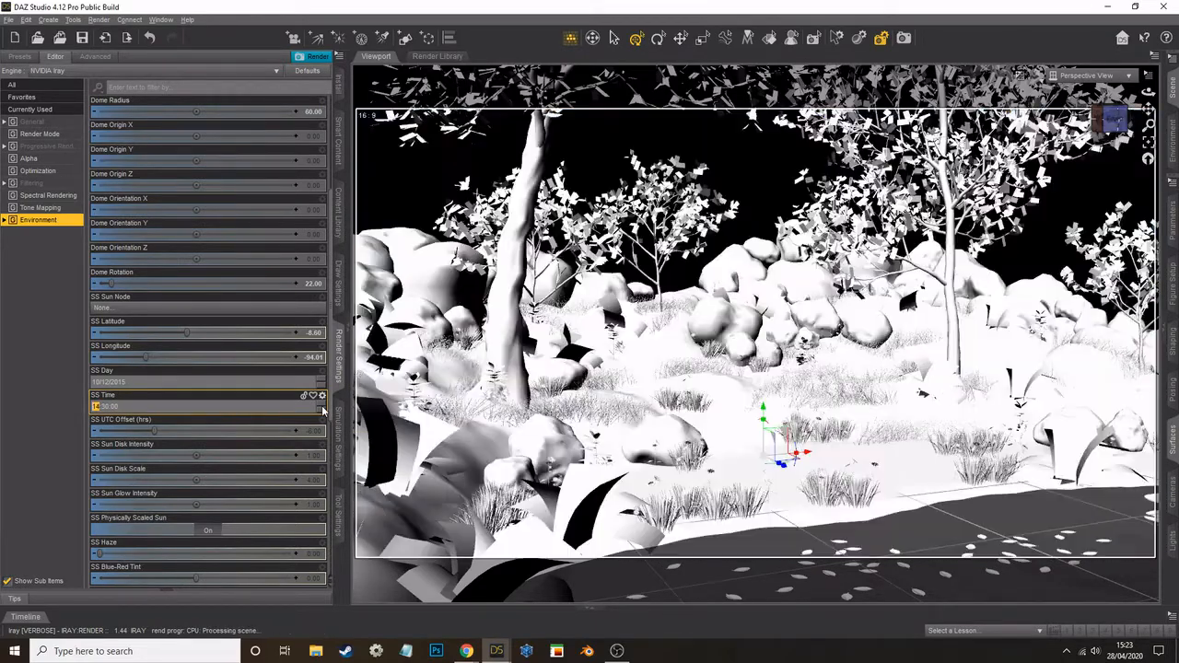
{"action": "left_click", "coordinate": [323, 410]}
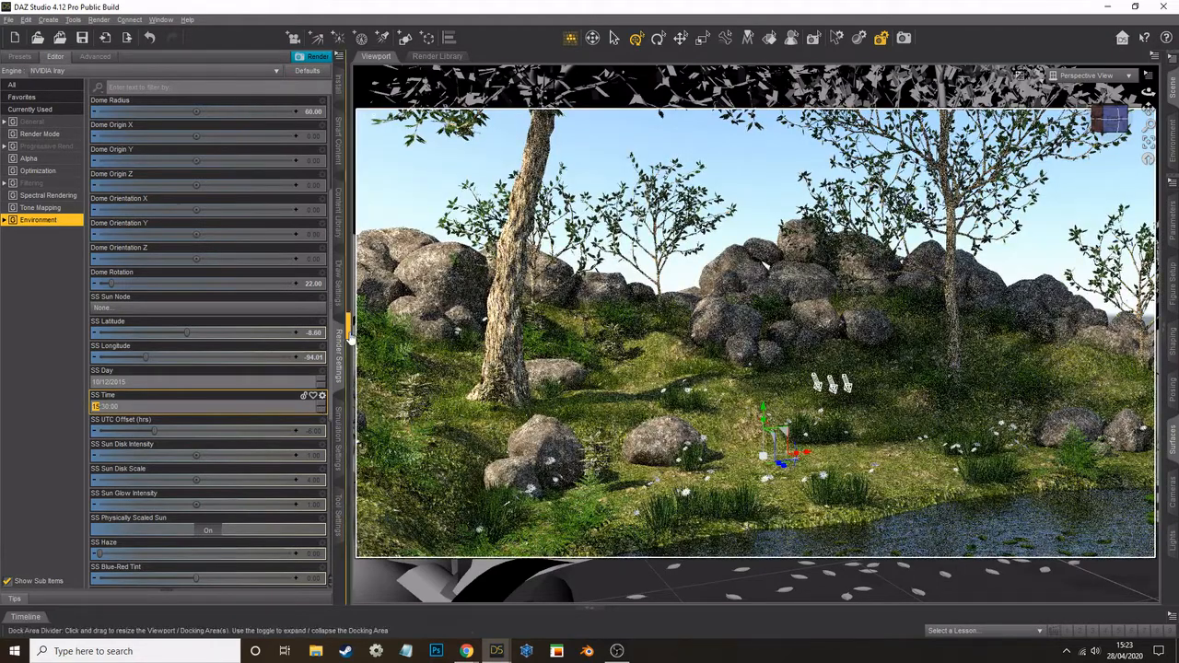
Step: Frame the lake in a maximized viewport, compare its sun-sky preview with the open render window, and return to the scene
{"action": "left_click", "coordinate": [350, 337]}
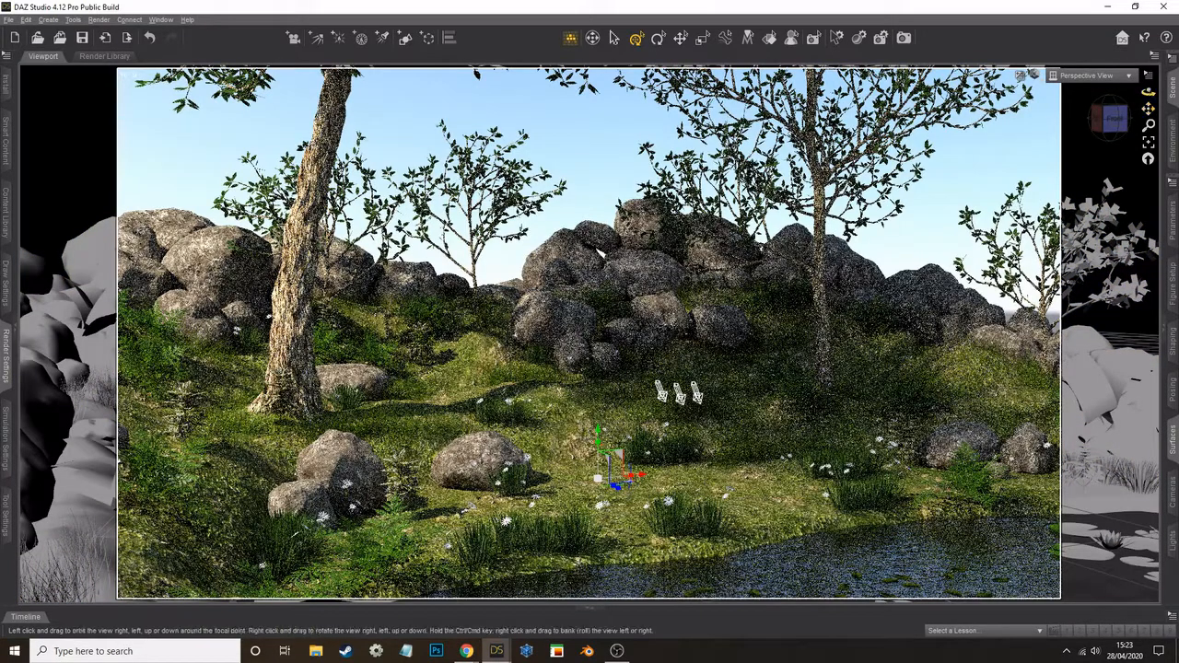
{"action": "left_click_drag", "start_coordinate": [1148, 92], "coordinate": [1159, 79]}
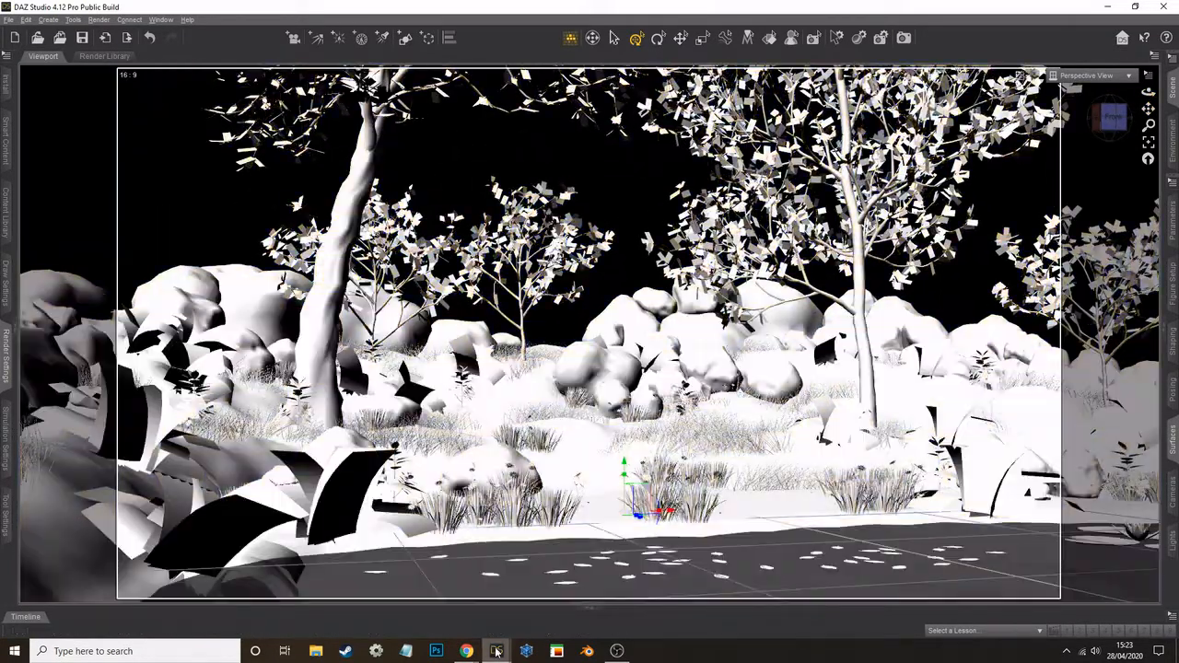
{"action": "mouse_move", "coordinate": [497, 651]}
{"action": "mouse_move", "coordinate": [558, 596]}
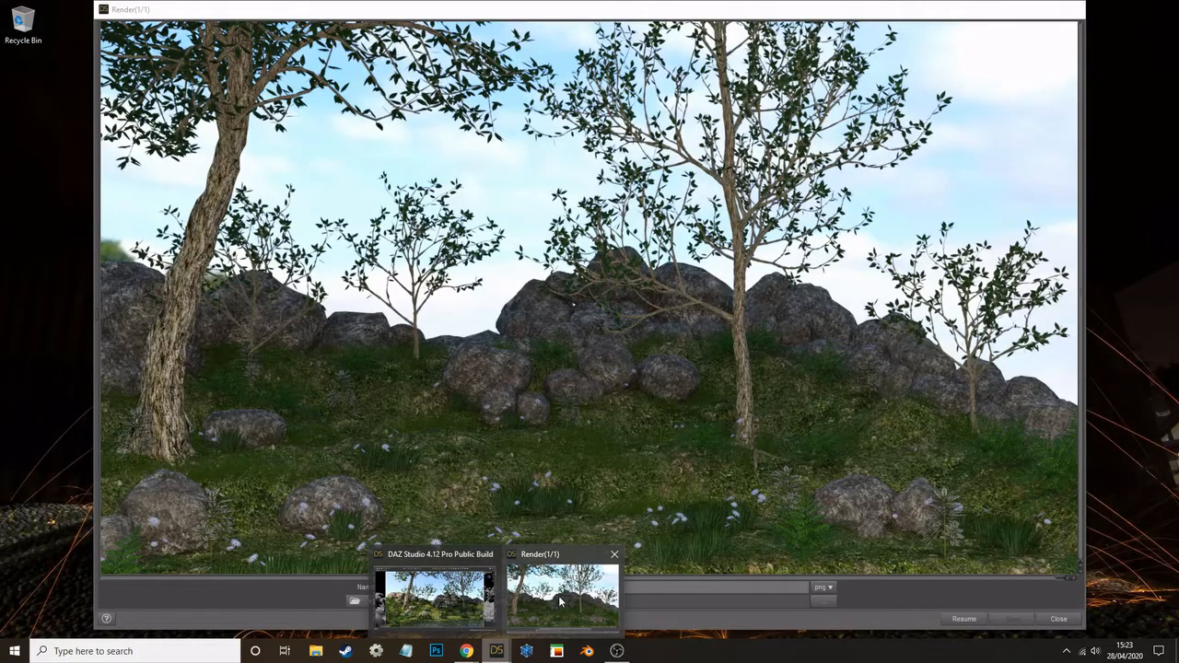
{"action": "mouse_move", "coordinate": [476, 589]}
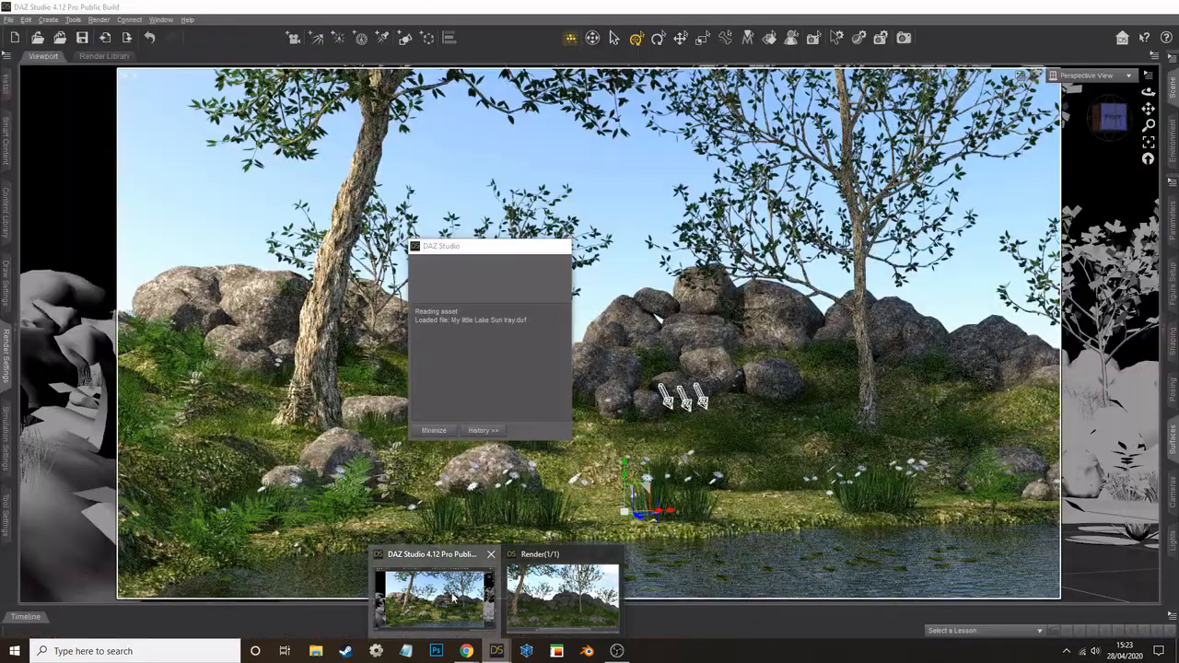
{"action": "left_click", "coordinate": [452, 599]}
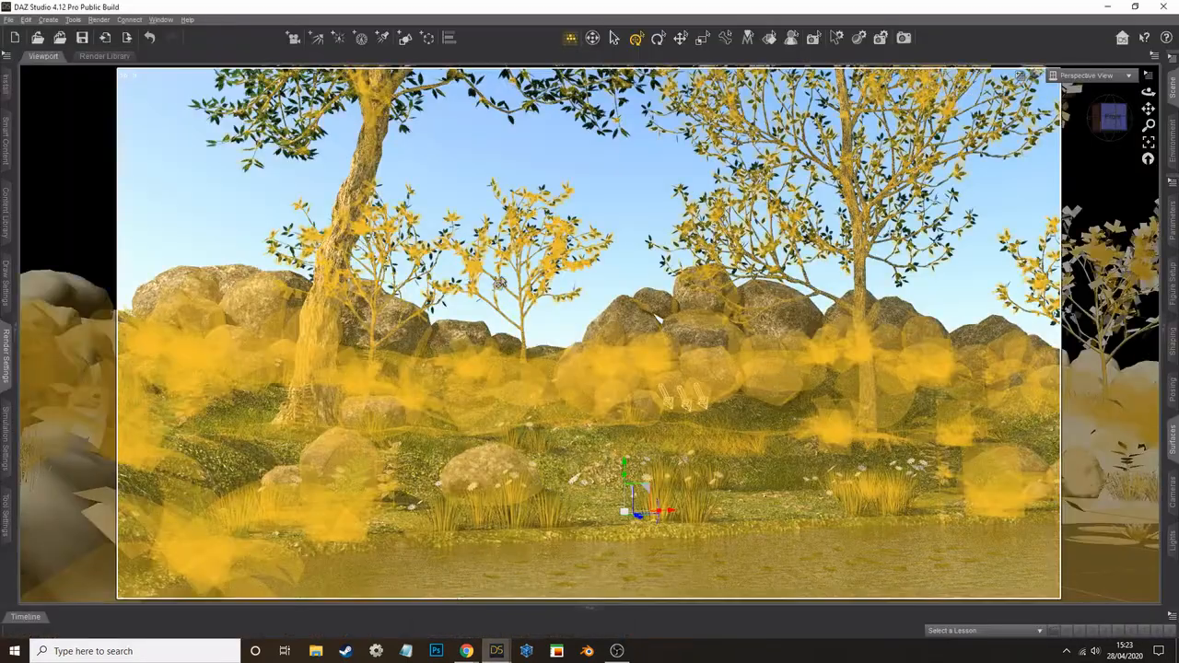